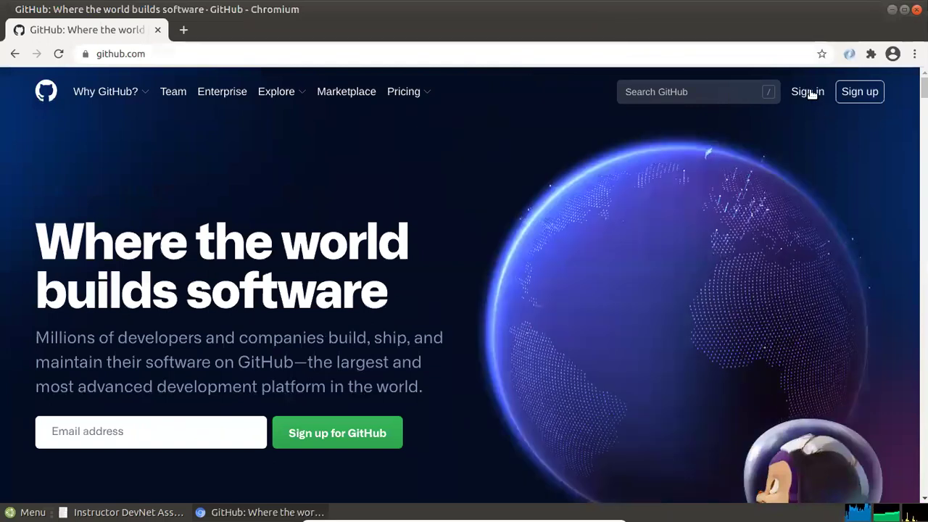
Sign in to the GitHub account from github.com, then bring the lab PDF forward
click(810, 92)
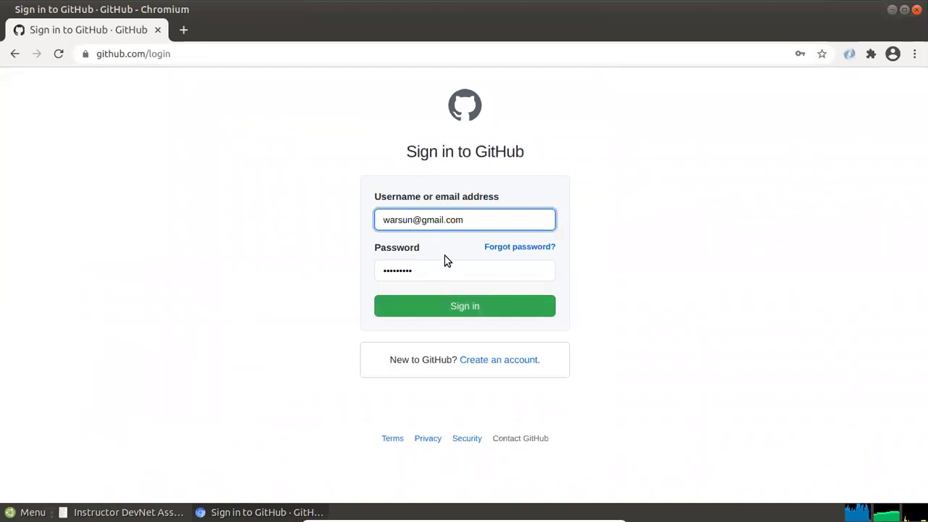
click(450, 307)
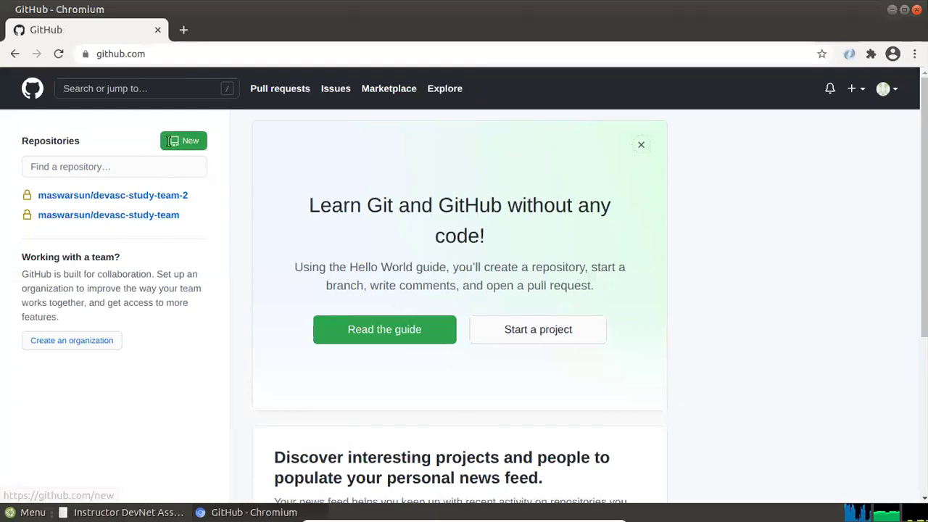
mouse_move(121, 512)
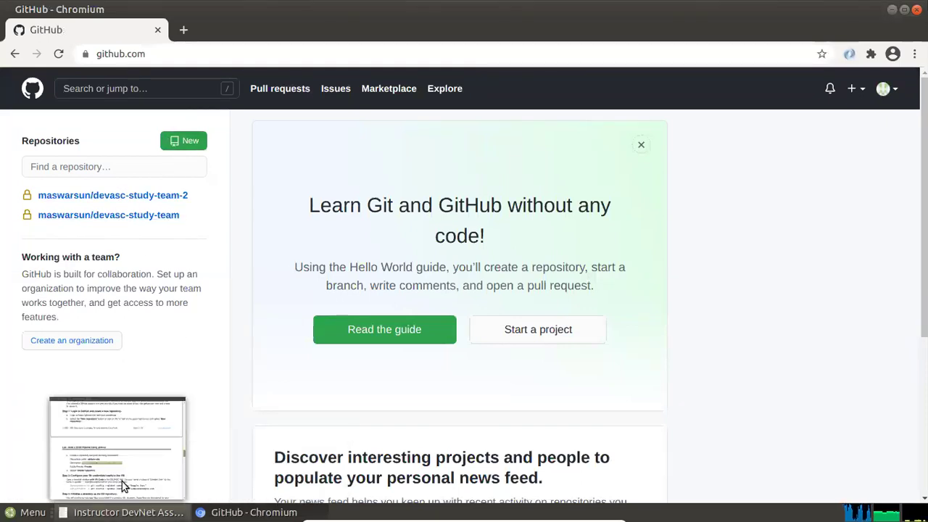
click(121, 481)
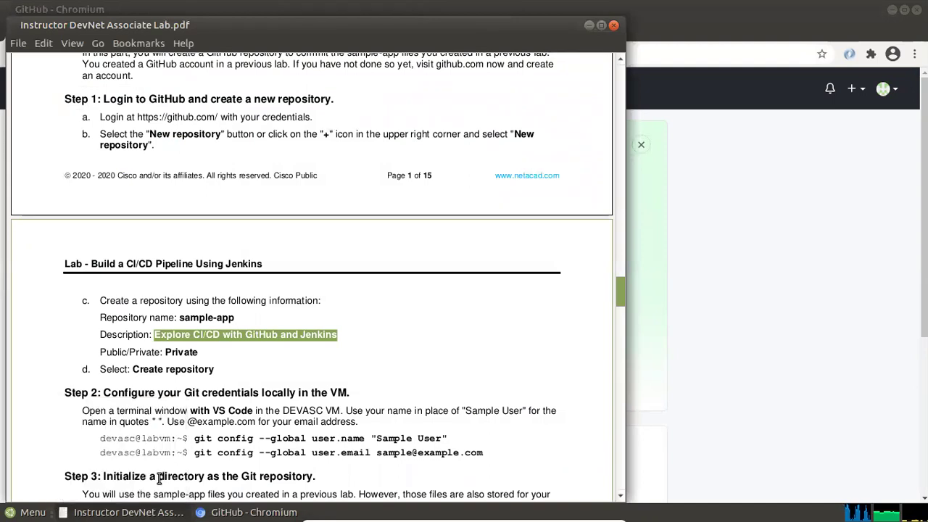
Read the lab's sample-app repository details (description 'Explore CI/CD with GitHub and Jenkins', Private), then return to GitHub
click(232, 320)
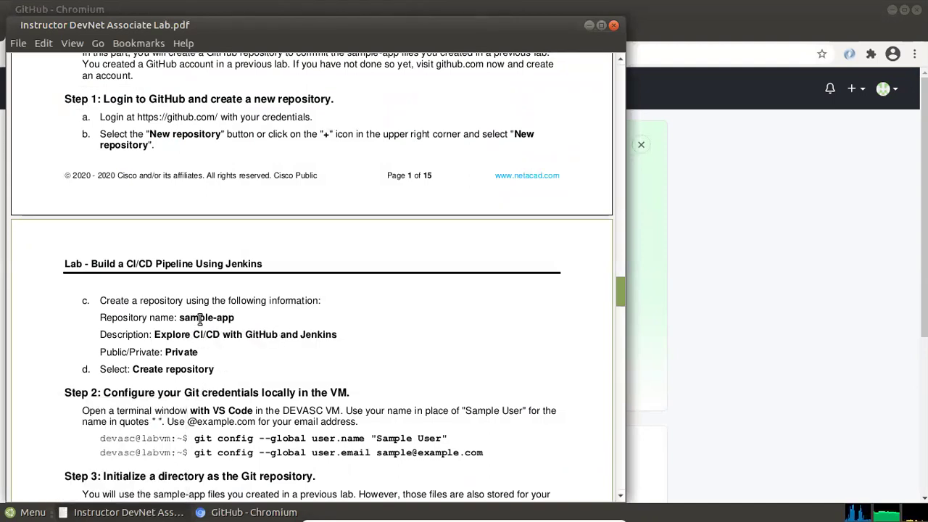
drag(166, 334, 320, 334)
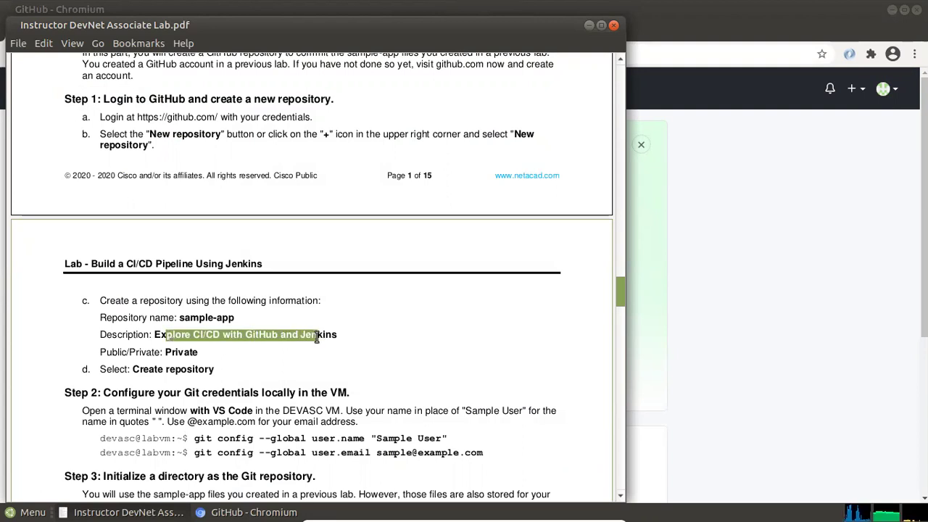
click(360, 356)
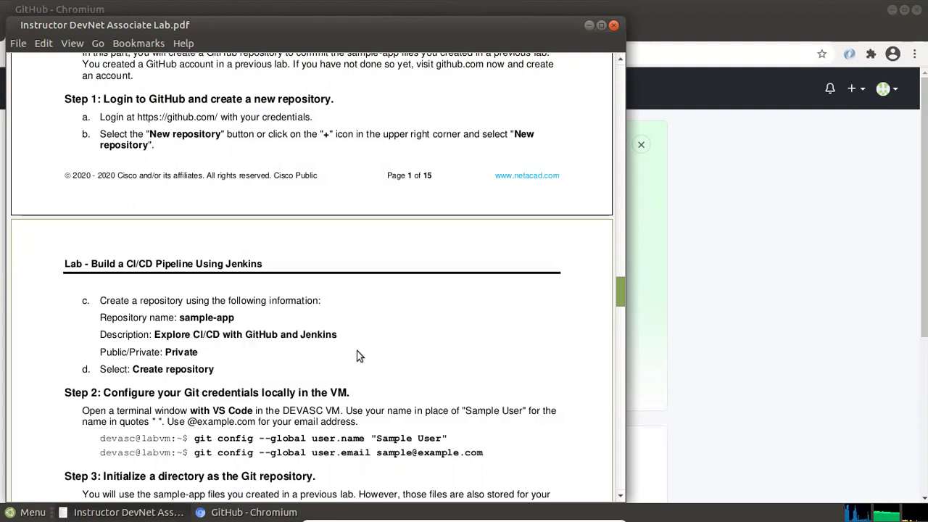
click(769, 204)
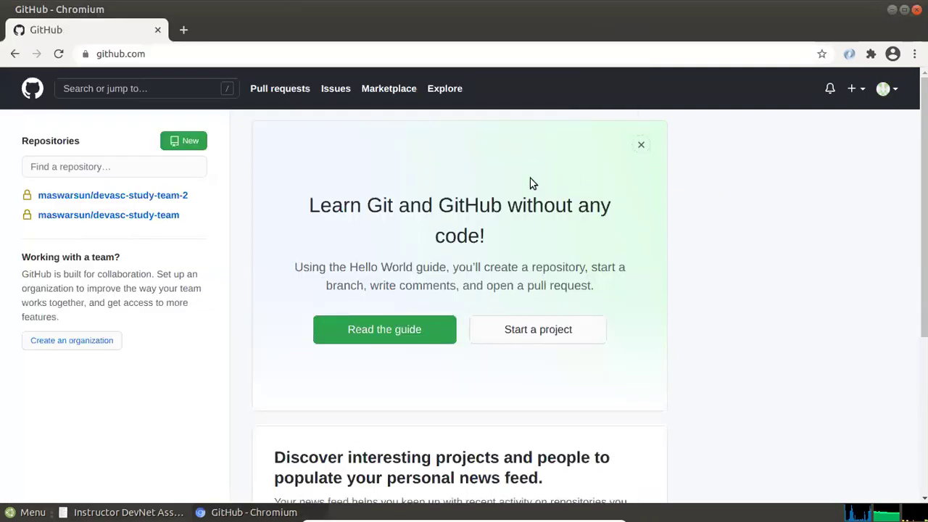
Start a new GitHub repository named sample-app
click(193, 143)
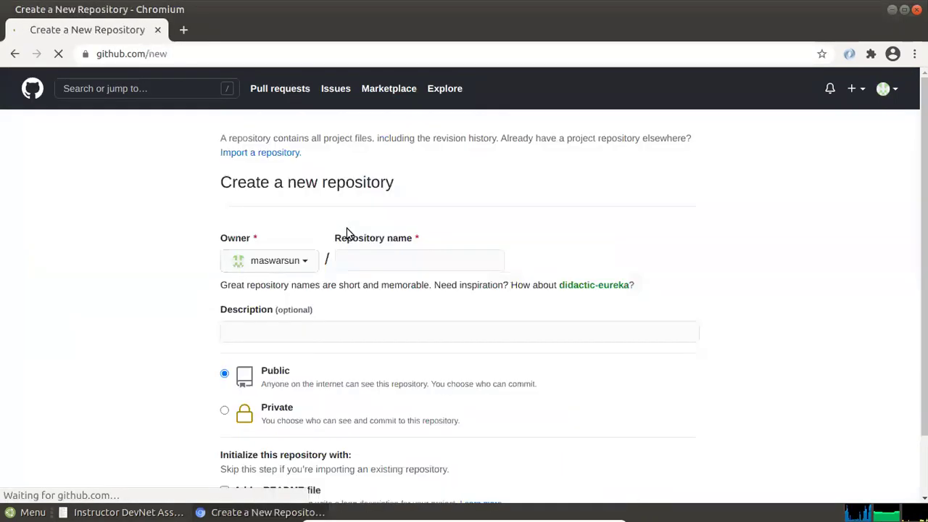
click(371, 259)
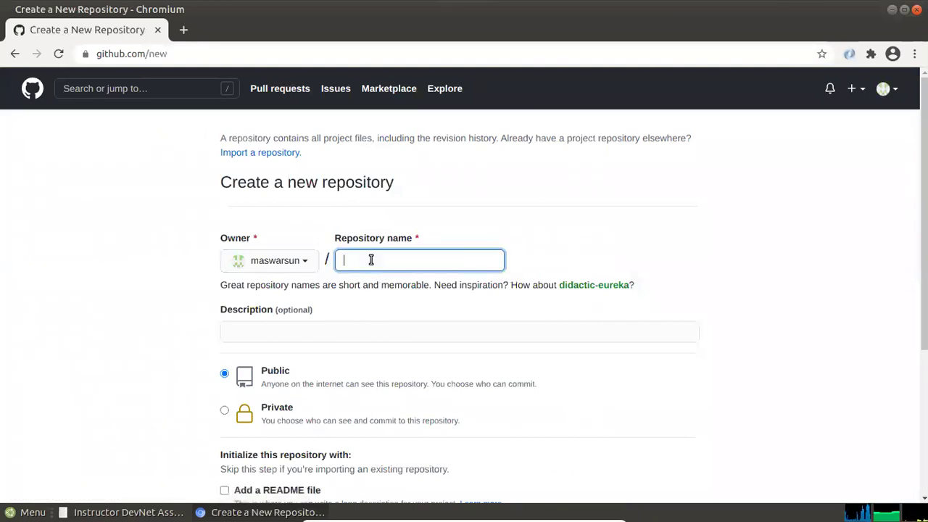
text(sample-app)
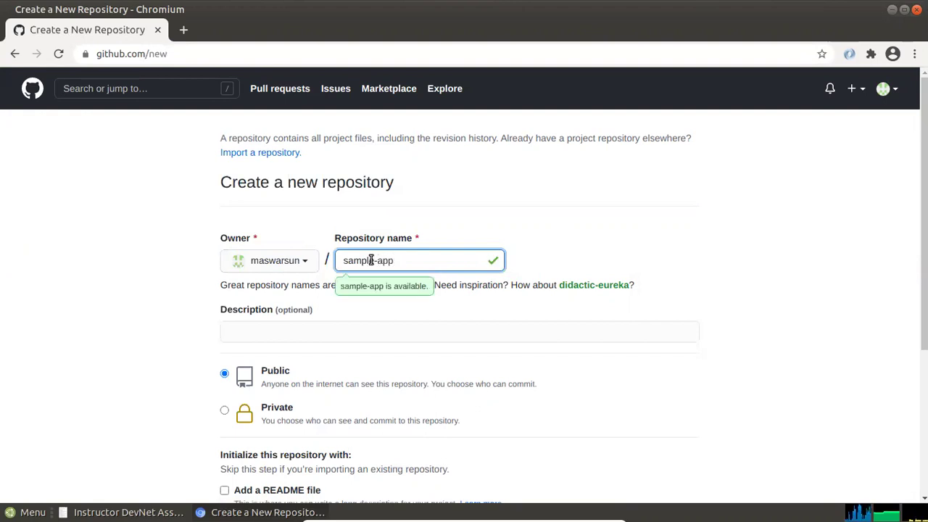
key(Tab)
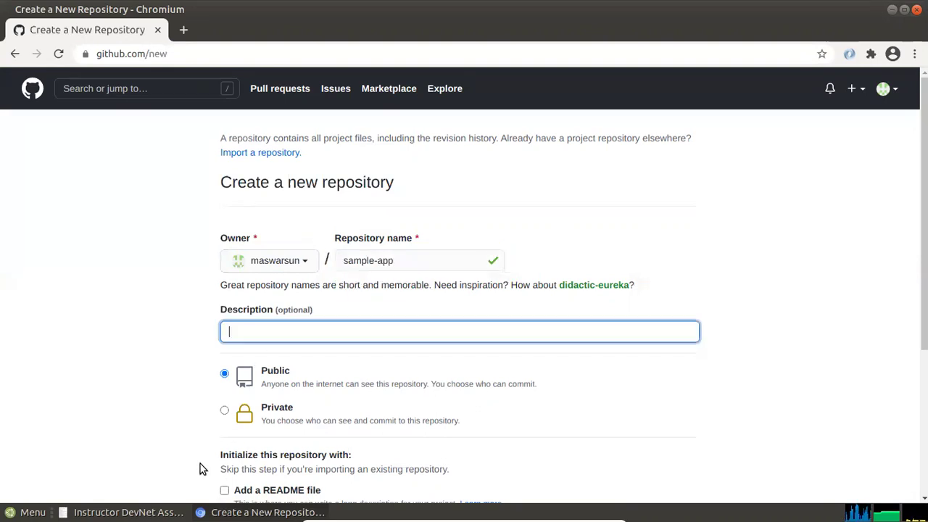
Copy 'Explore CI/CD with GitHub and Jenkins' from the lab PDF into the description field
mouse_move(137, 512)
click(150, 485)
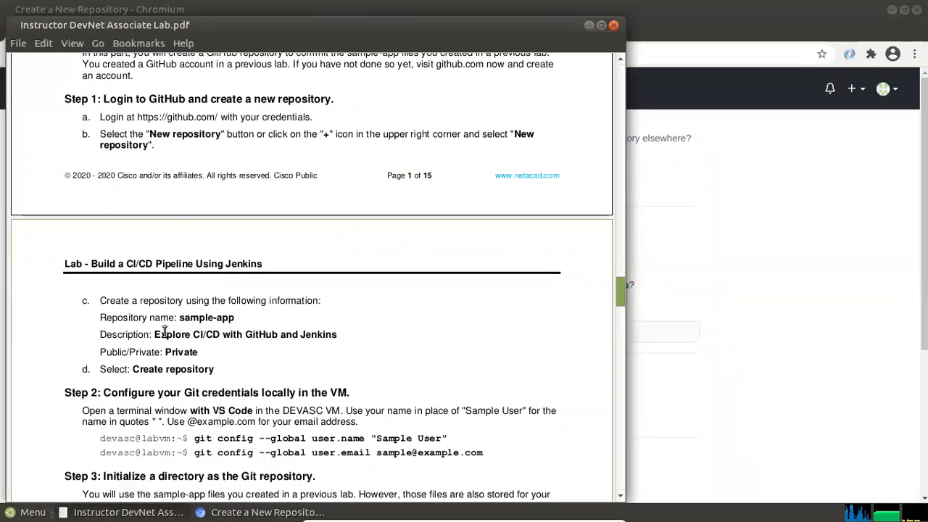
drag(154, 334, 341, 337)
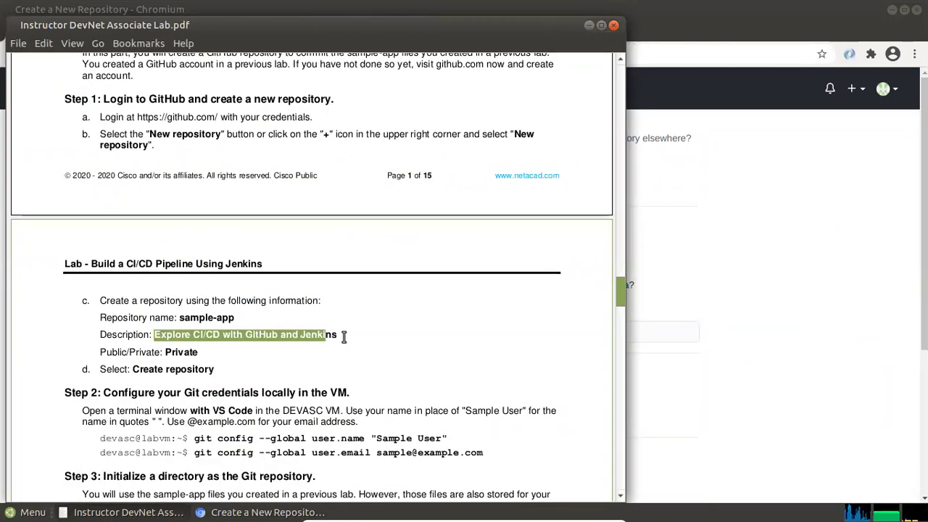
right_click(324, 346)
click(351, 419)
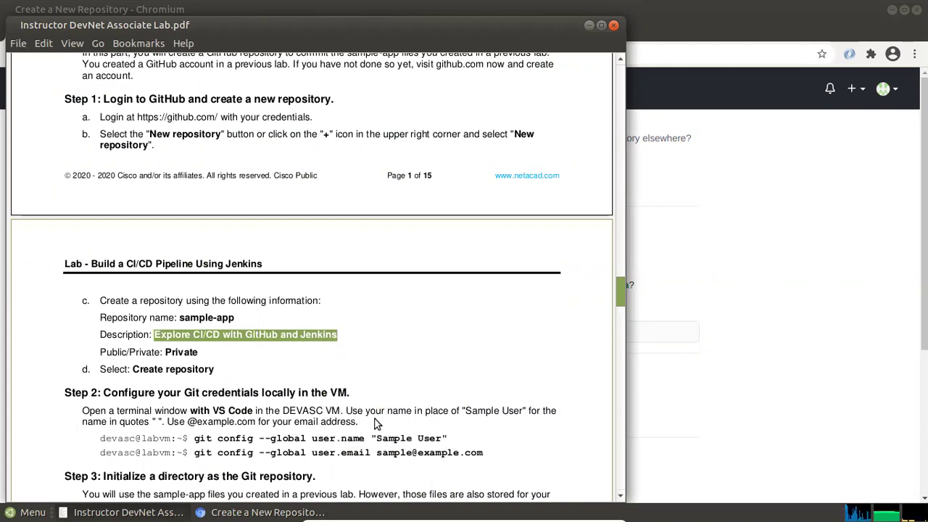
key(alt+Tab)
right_click(292, 331)
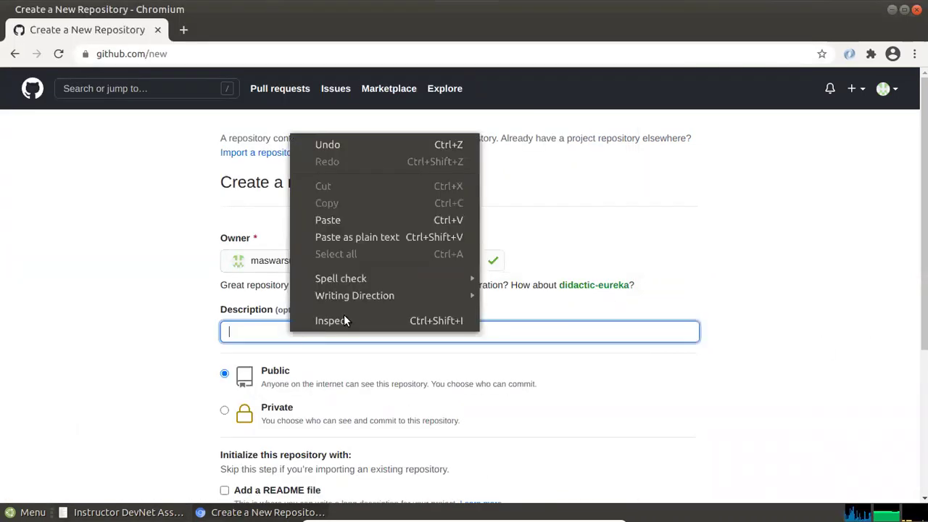
click(343, 228)
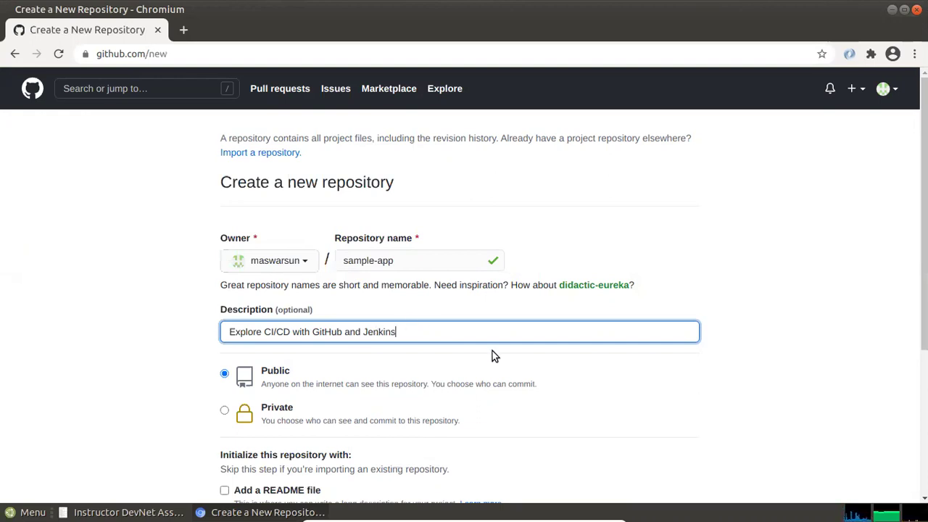
Make the repository Private, create it, and minimize the browser
key(alt+Tab)
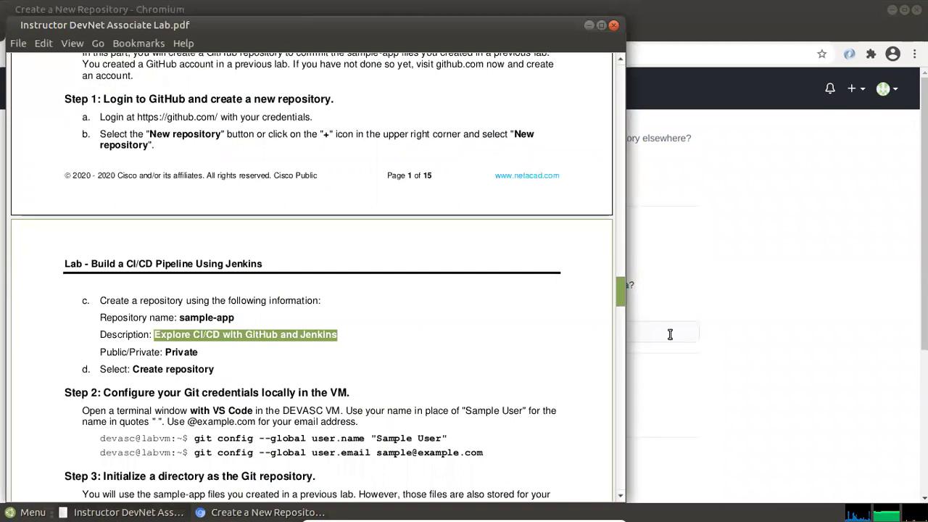
click(758, 345)
click(224, 410)
scroll(524, 403, down, 3)
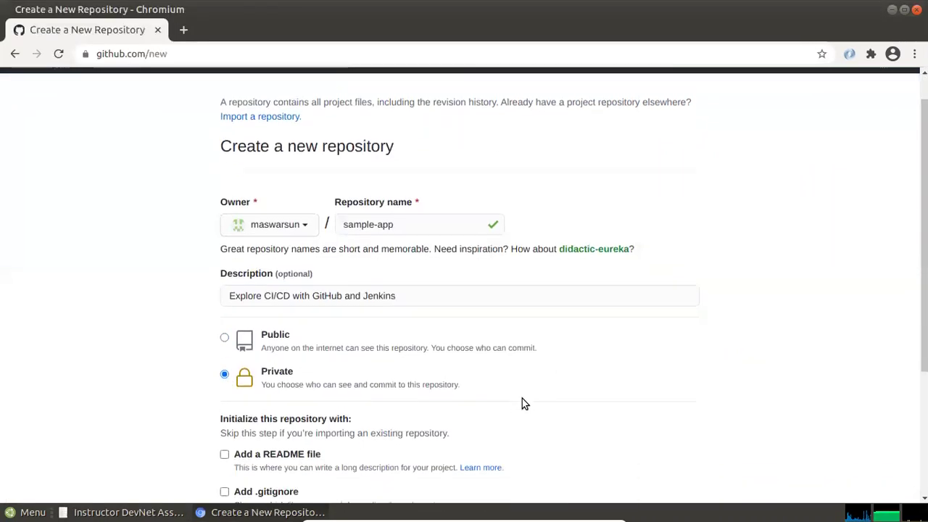
scroll(522, 398, down, 3)
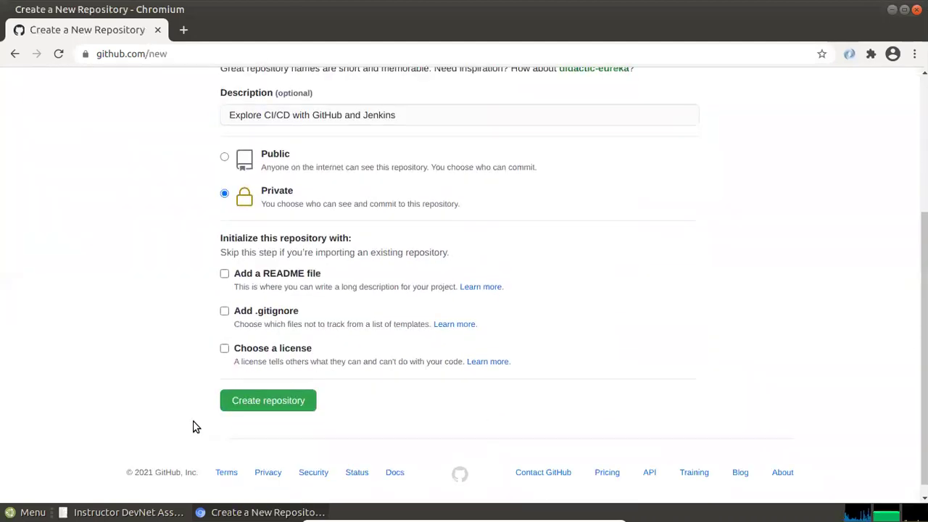
click(257, 403)
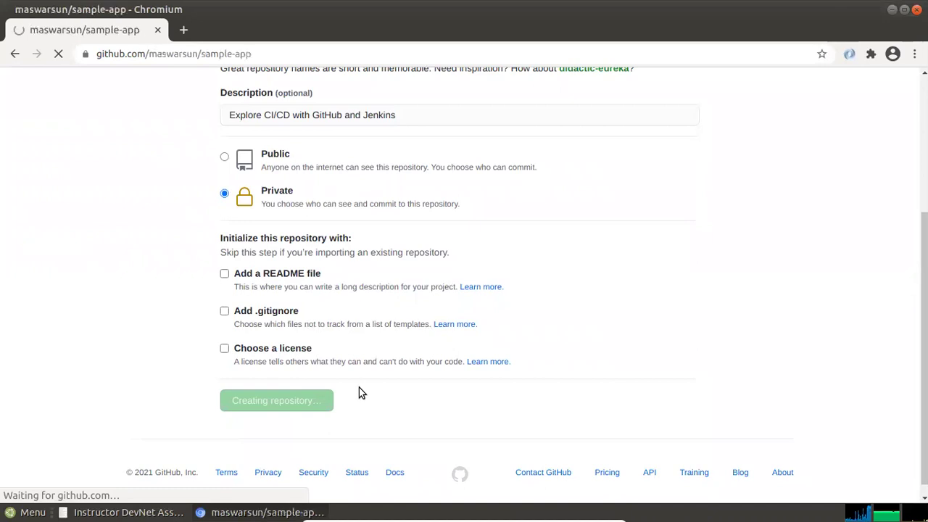
scroll(136, 283, down, 1)
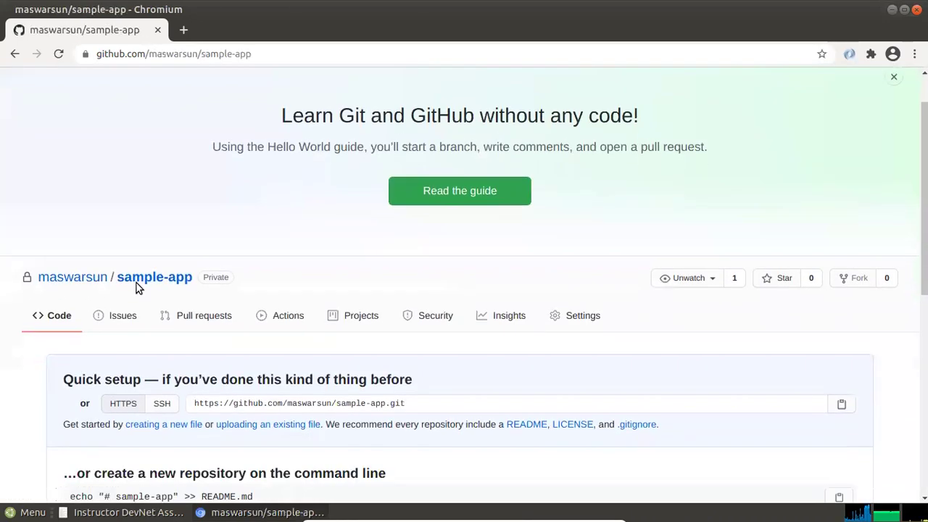
scroll(130, 300, down, 1)
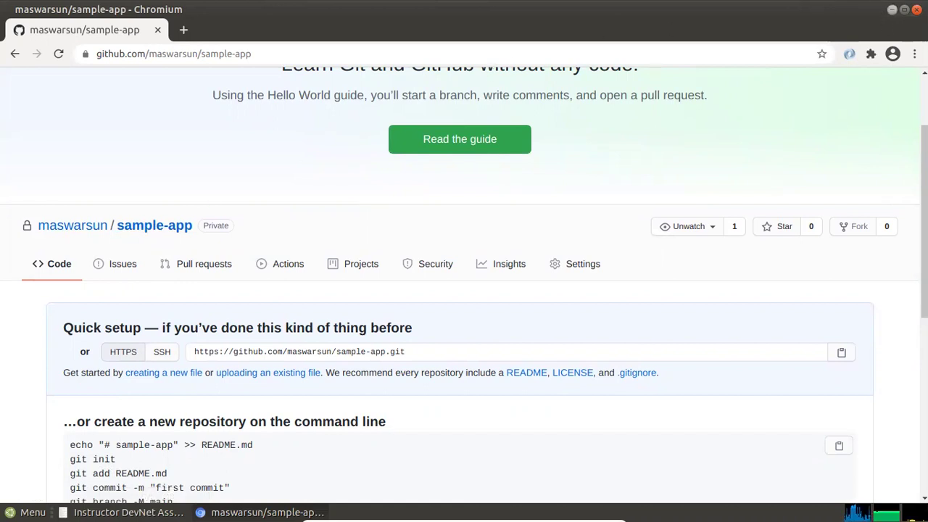
click(892, 9)
click(298, 360)
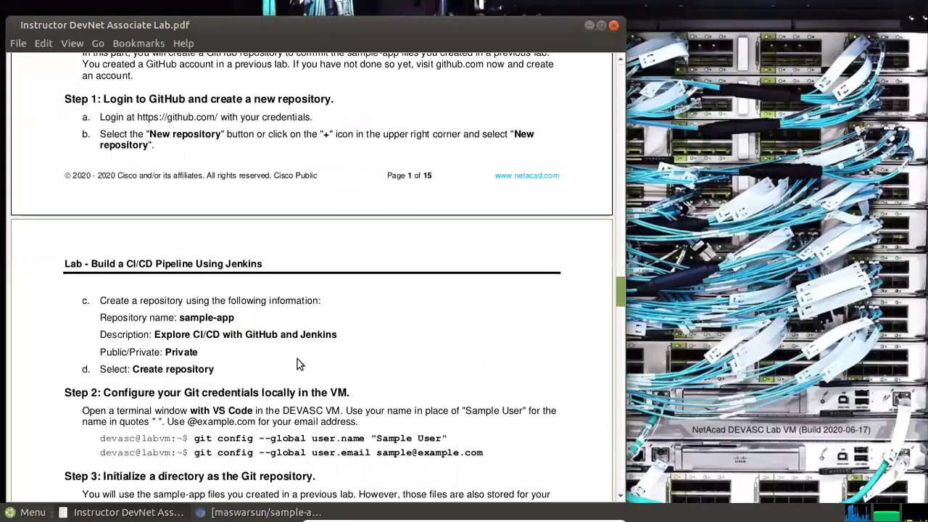
Scroll the lab PDF to the Git config and init steps and open the application menu
scroll(297, 359, down, 3)
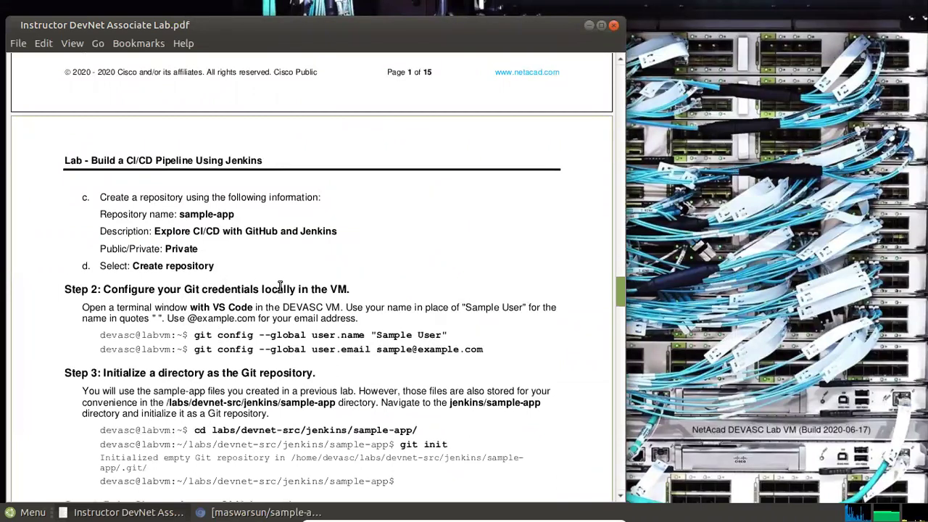
scroll(334, 285, down, 1)
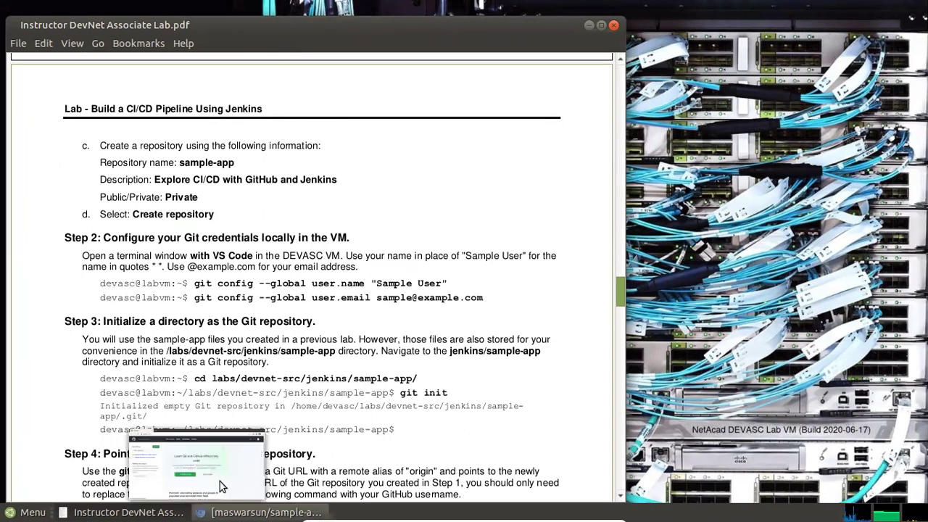
click(29, 512)
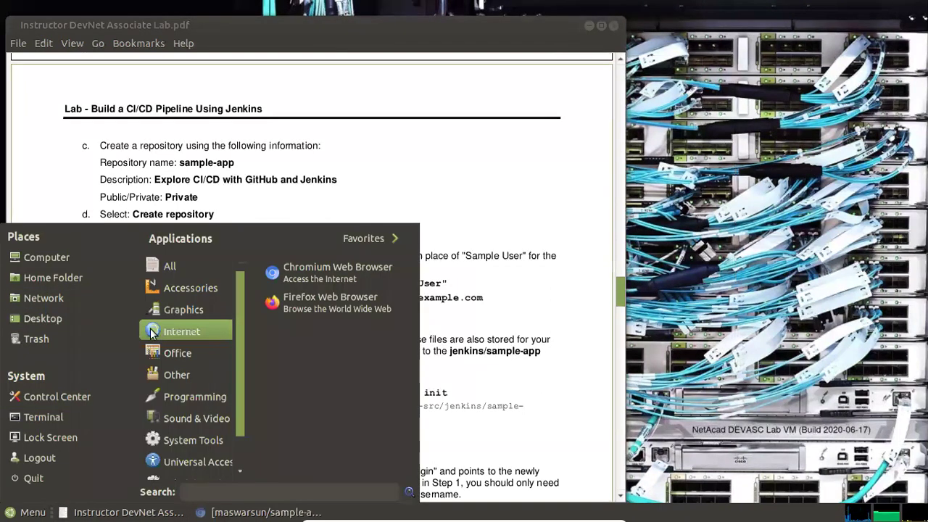
Open a terminal and set Git's global user.name to the learner's GitHub name
click(46, 418)
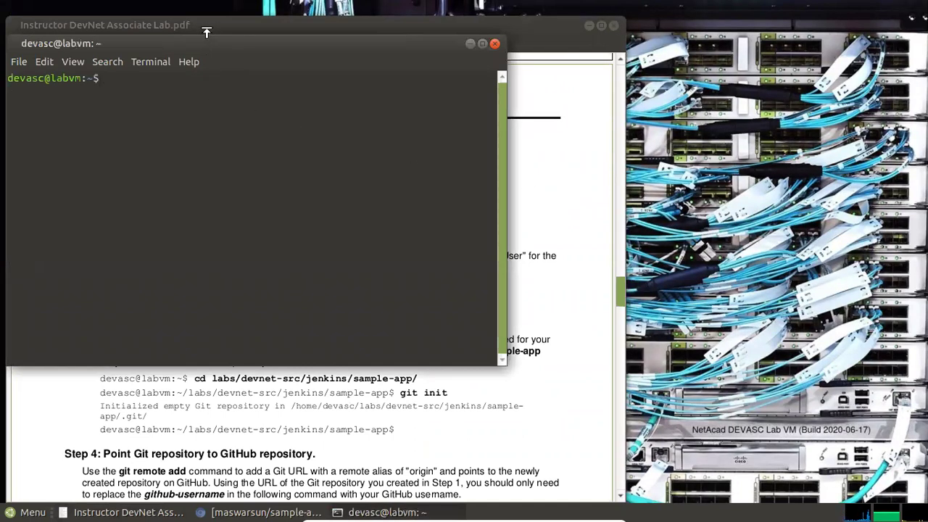
drag(197, 46, 926, 46)
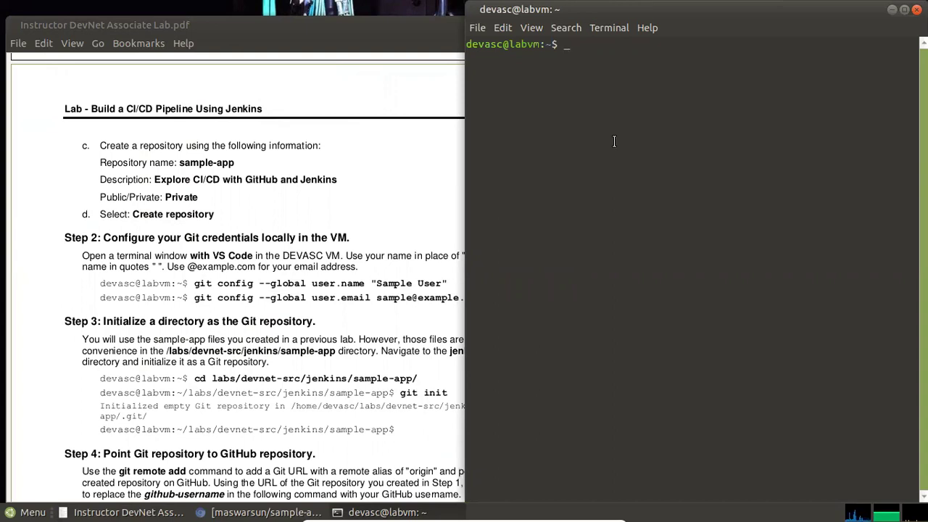
text(git config --global)
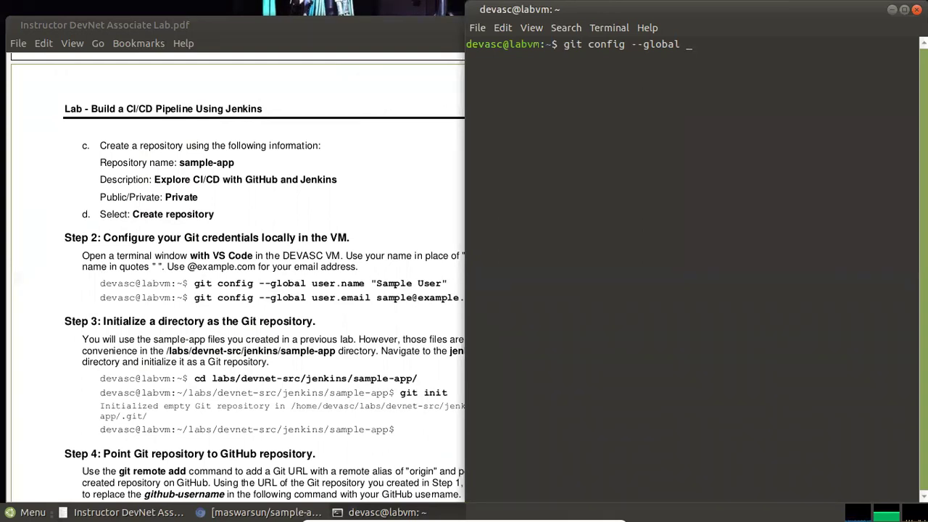
text(user.name)
text(maswarsun)
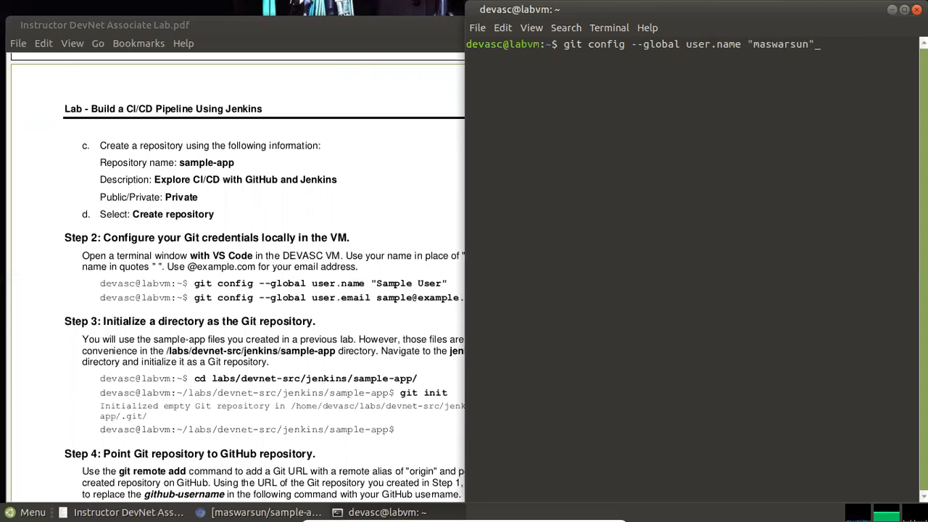
click(368, 280)
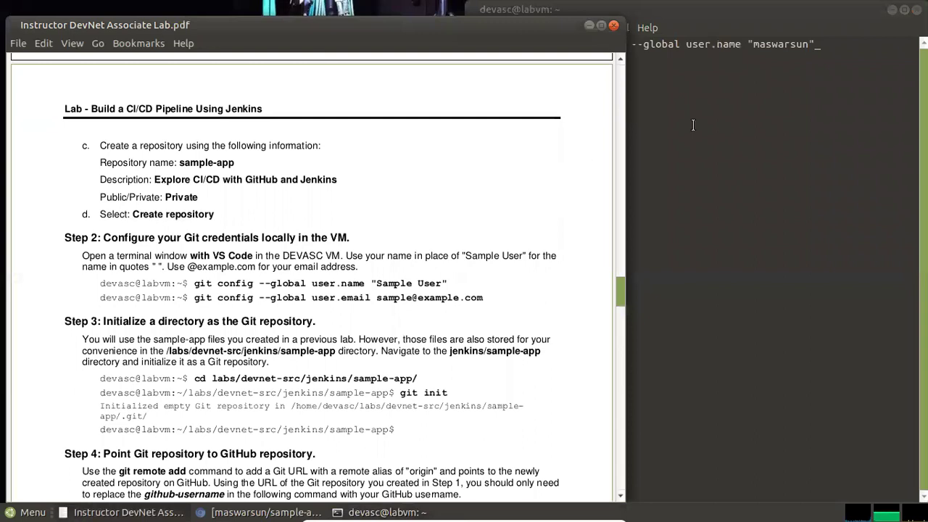
click(839, 49)
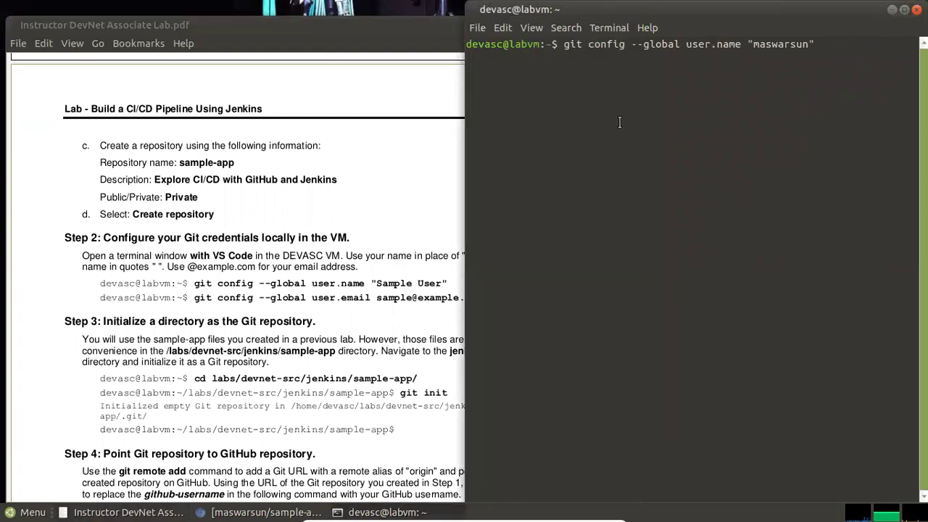
key(Return)
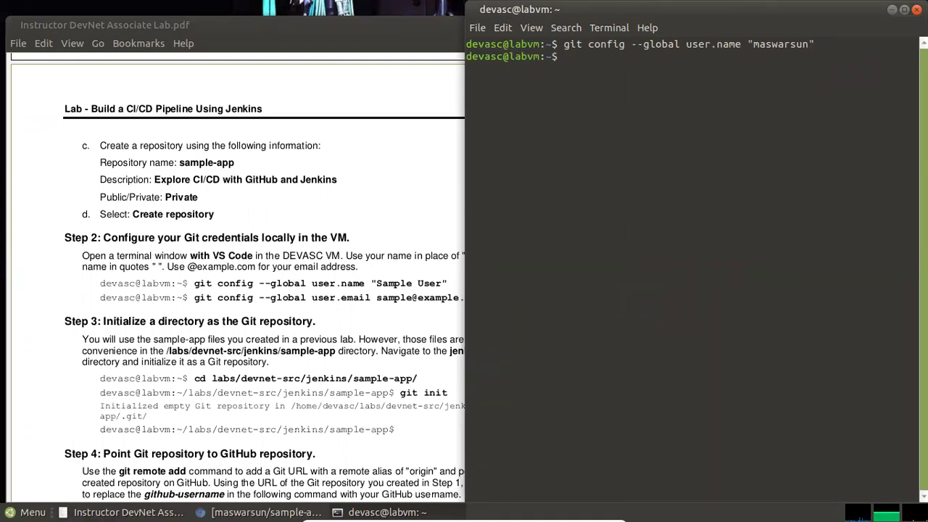
Set Git's global user.email to the learner's e-mail address
key(Up)
key(BackSpace)
key(BackSpace)
key(BackSpace)
key(BackSpace)
key(BackSpace)
key(BackSpace)
key(BackSpace)
key(BackSpace)
key(BackSpace)
key(BackSpace)
key(BackSpace)
key(BackSpace)
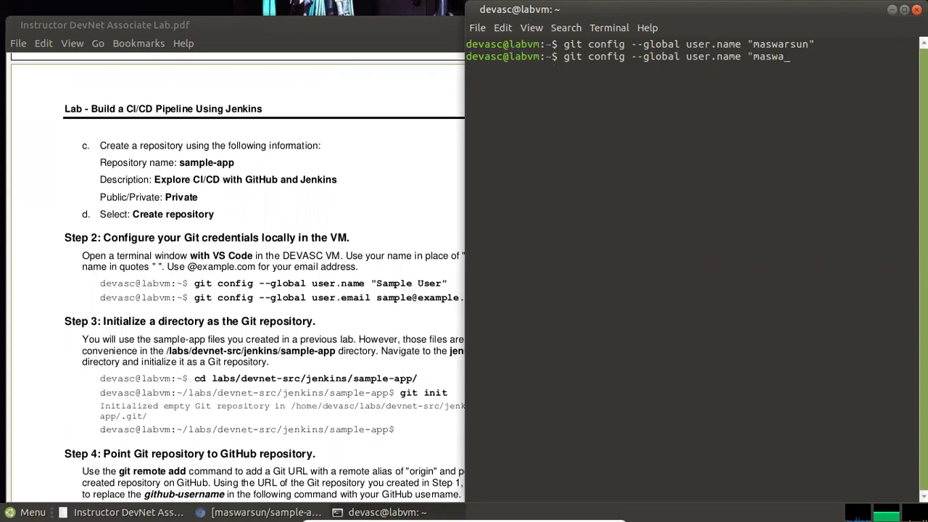
key(BackSpace)
key(BackSpace)
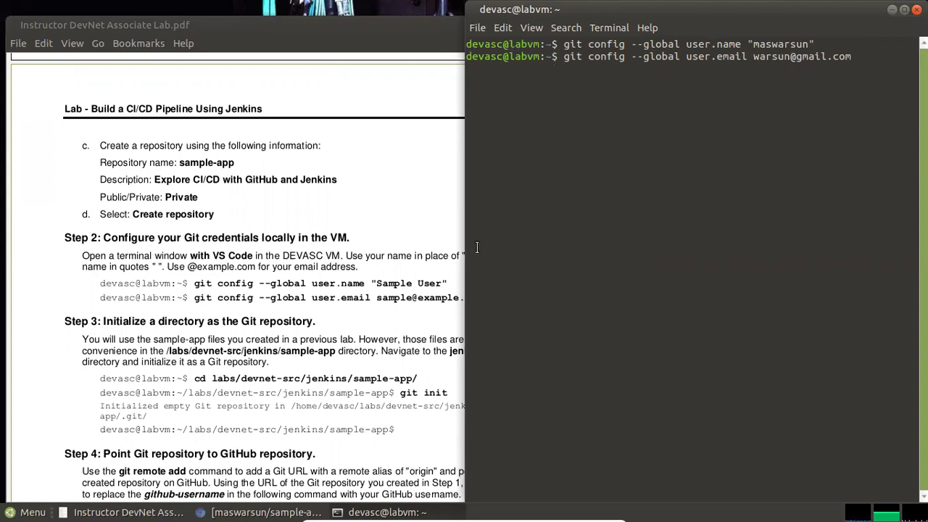
click(445, 283)
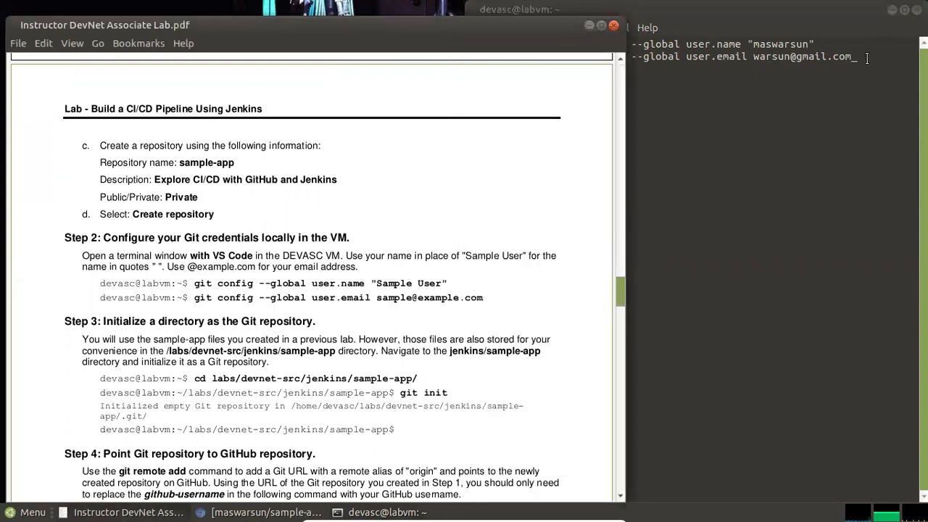
click(864, 57)
key(Return)
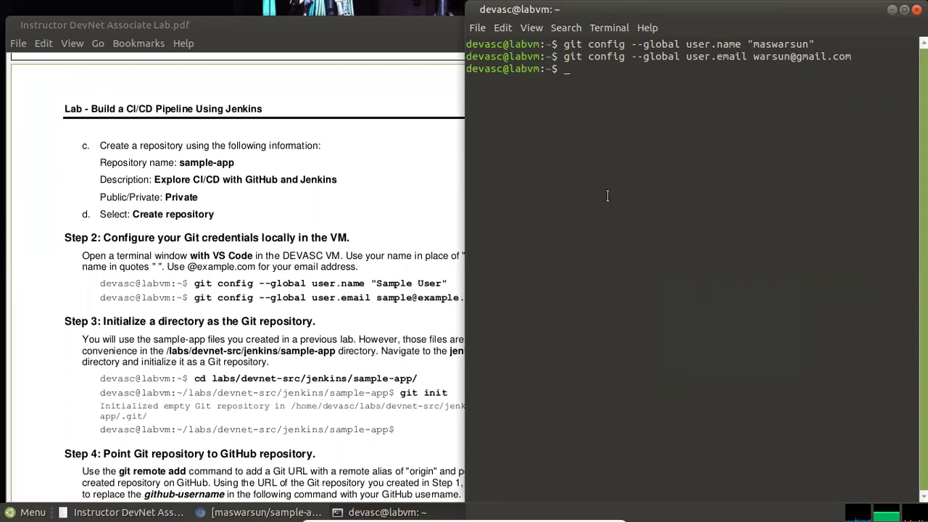
key(Return)
Change into labs/devnet-src/jenkins/sample-app, list its files, and run git init there
text(cd labs)
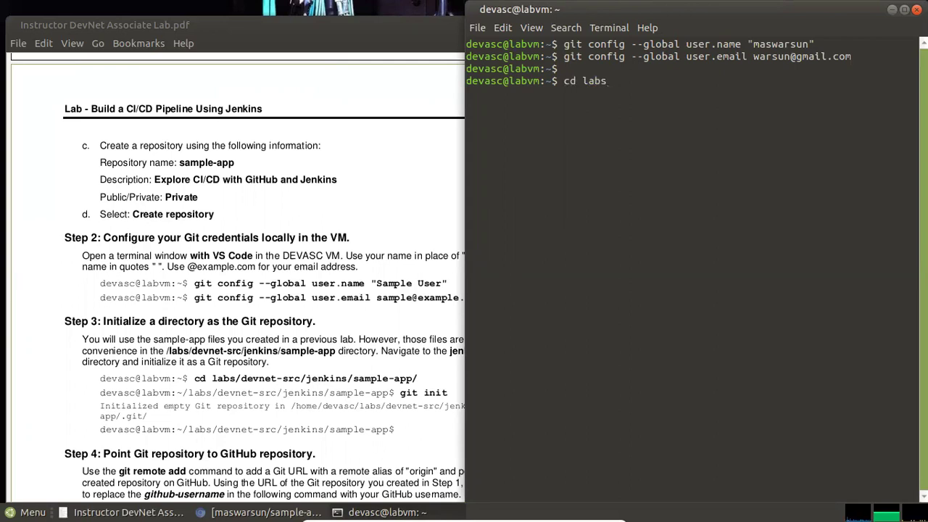
text(/de)
key(Tab)
text(jen)
key(Tab)
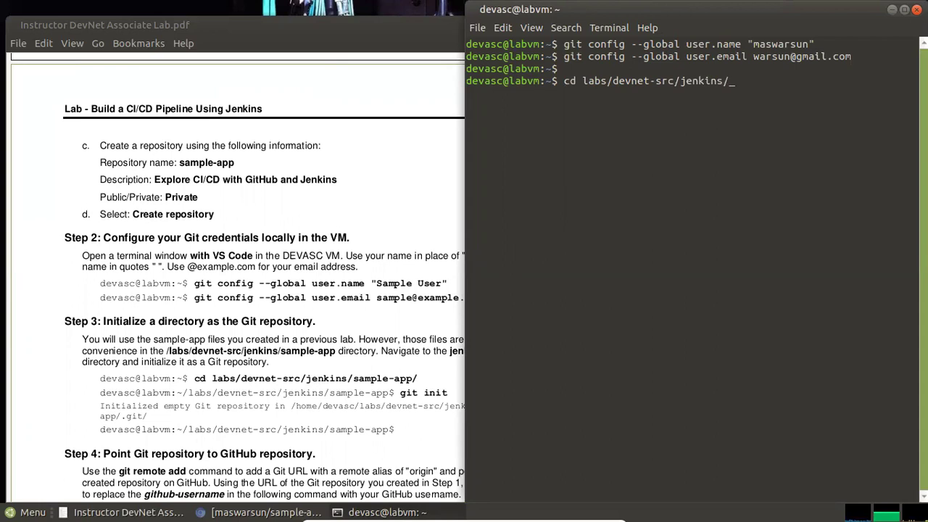
text(sampl)
key(Tab)
key(Return)
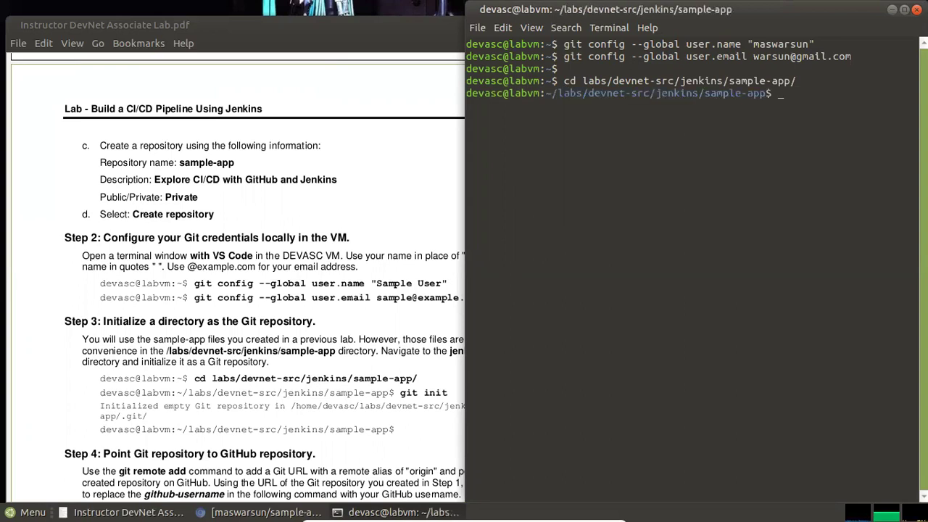
text(ls)
key(Return)
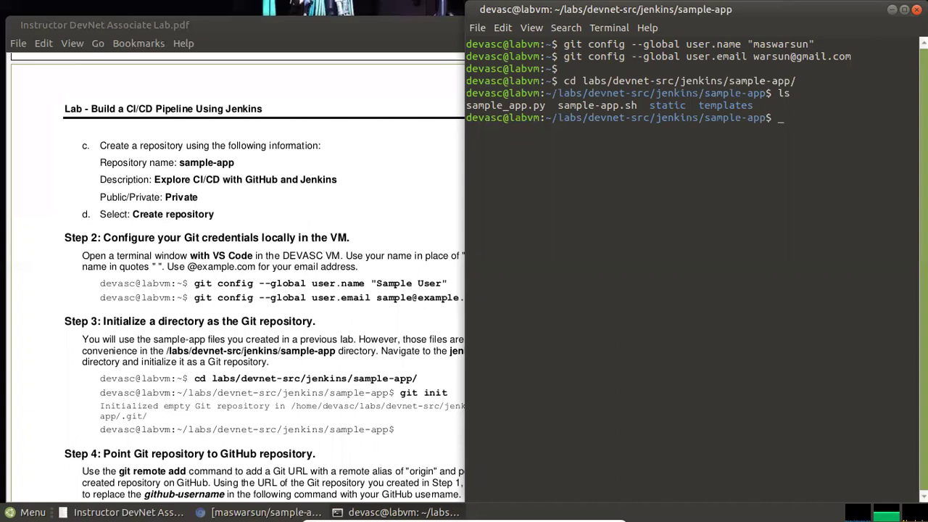
text(git init)
key(Return)
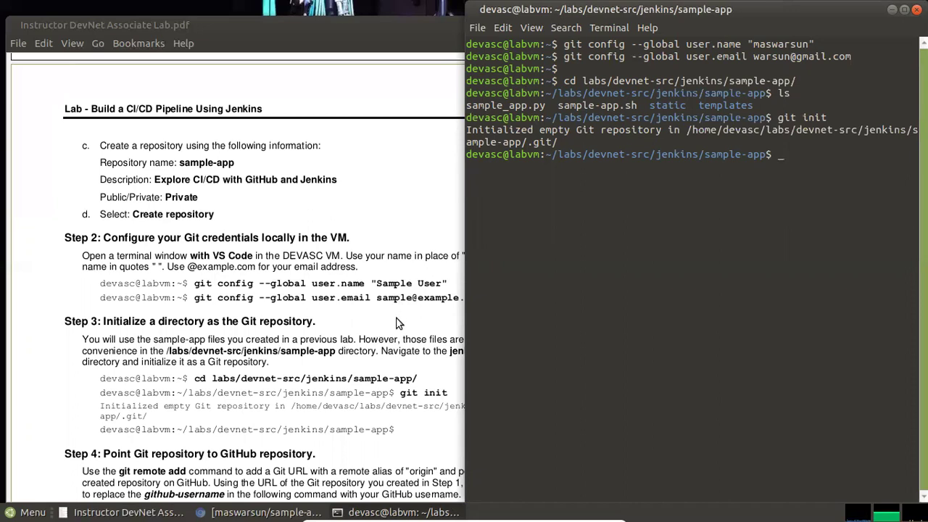
Scroll the lab PDF to Step 4's git remote add origin command and Step 5's staging steps
click(397, 322)
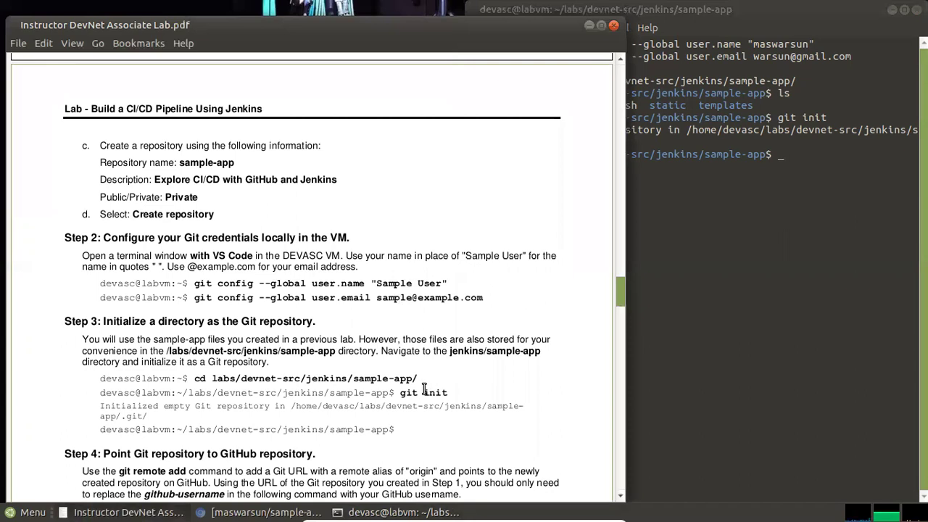
scroll(424, 392, down, 3)
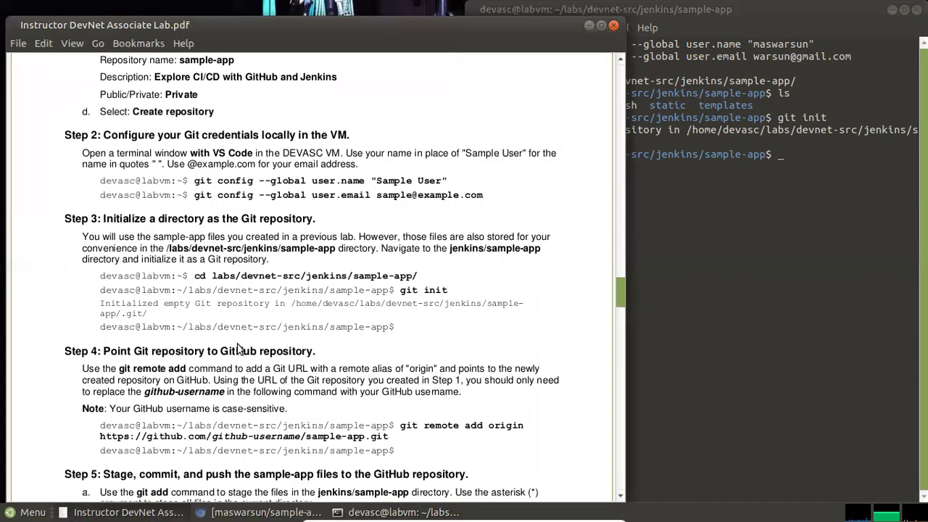
scroll(174, 342, down, 3)
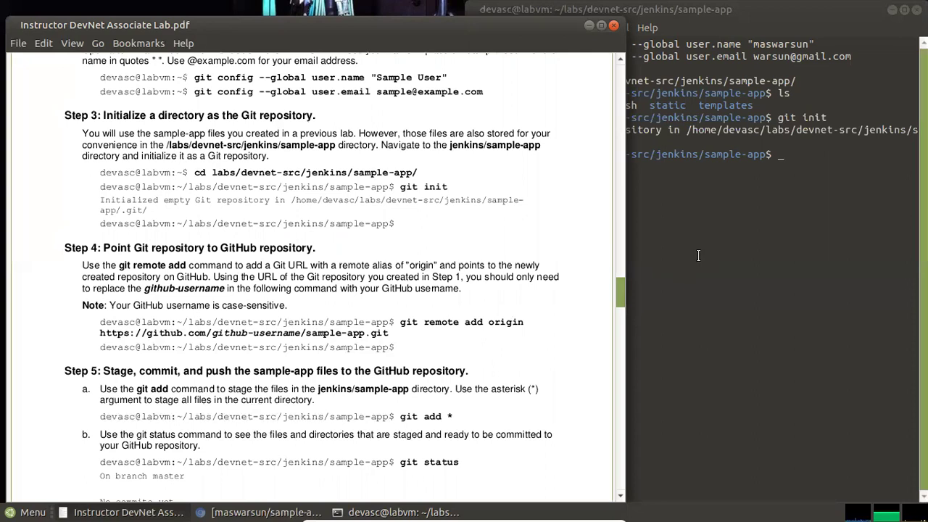
Type git remote add origin in the terminal and narrow the PDF viewer window
click(804, 159)
text(git remote)
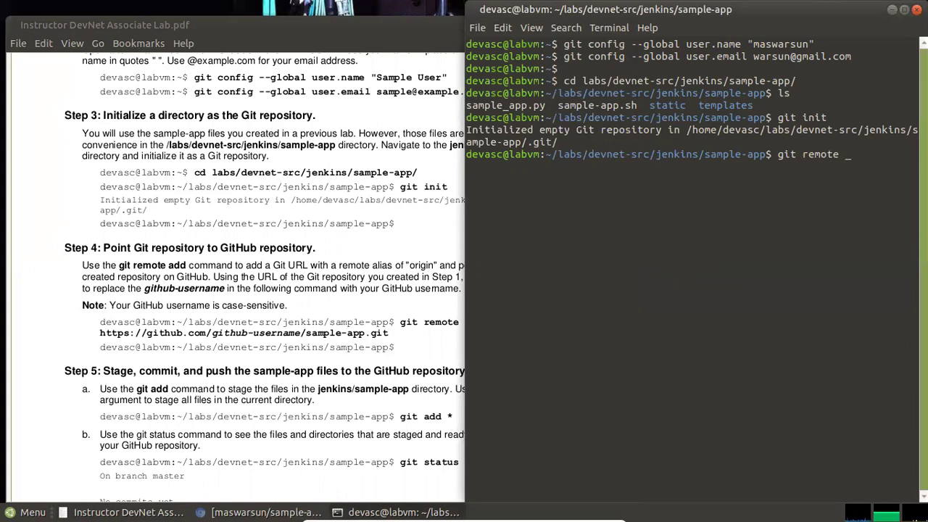
text( add origin)
click(286, 269)
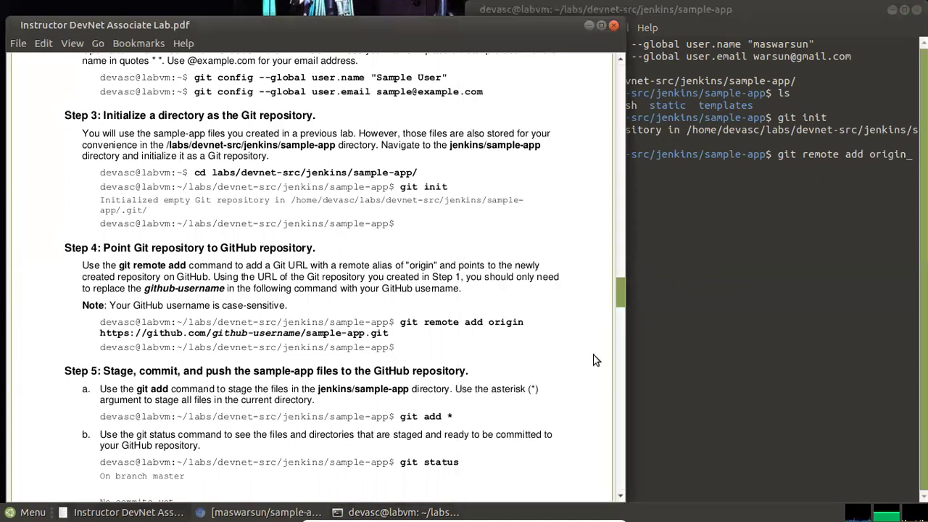
drag(625, 294, 573, 295)
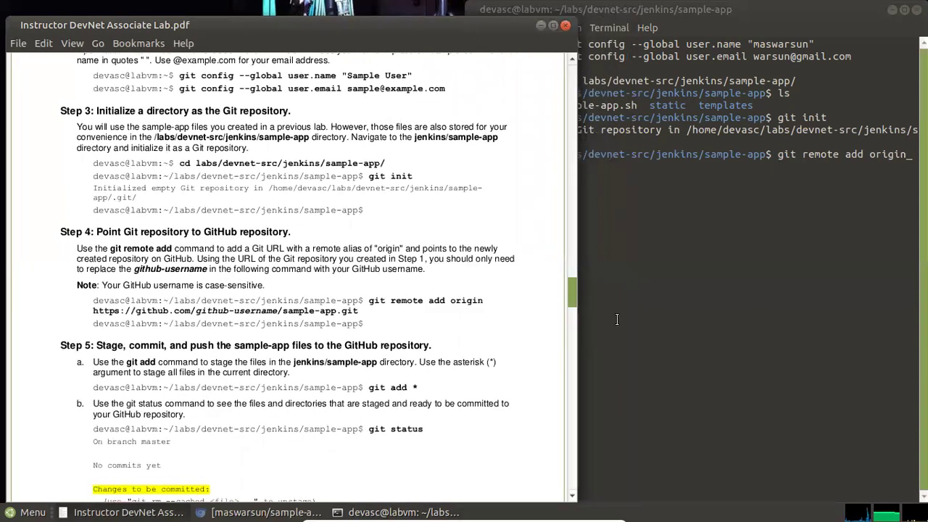
drag(573, 305, 558, 305)
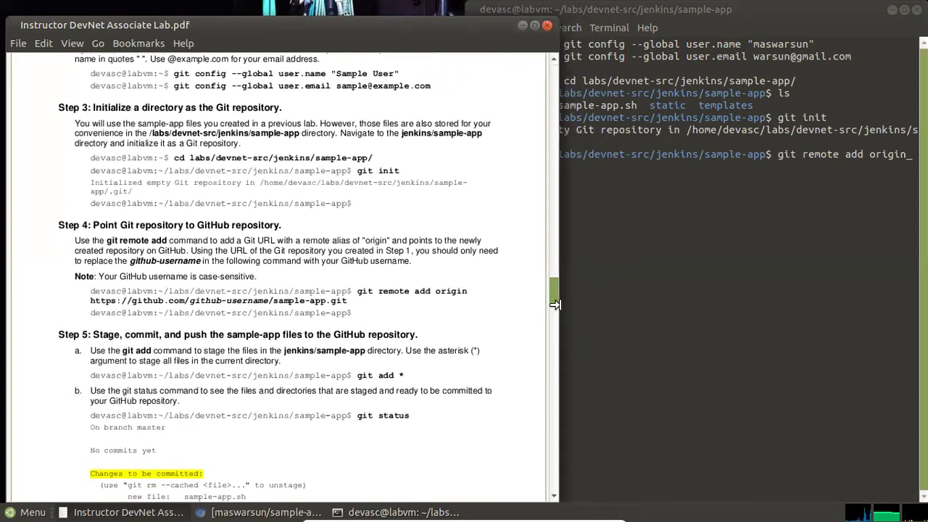
click(766, 213)
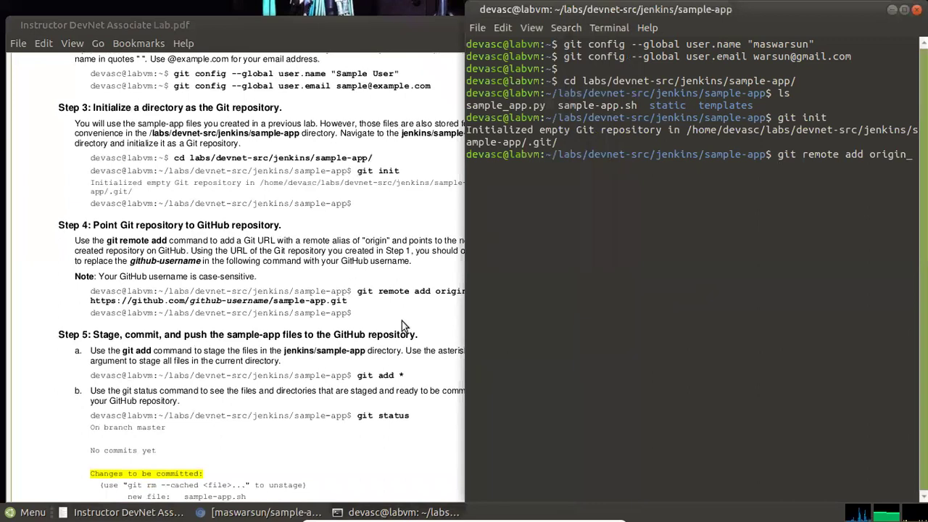
click(402, 321)
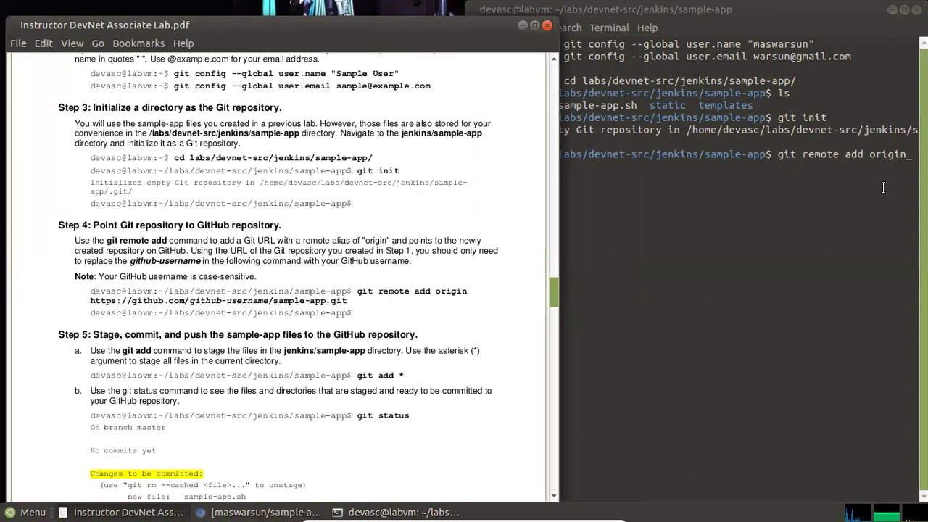
click(883, 161)
Complete the command with the learner's GitHub sample-app.git repository URL
text(h)
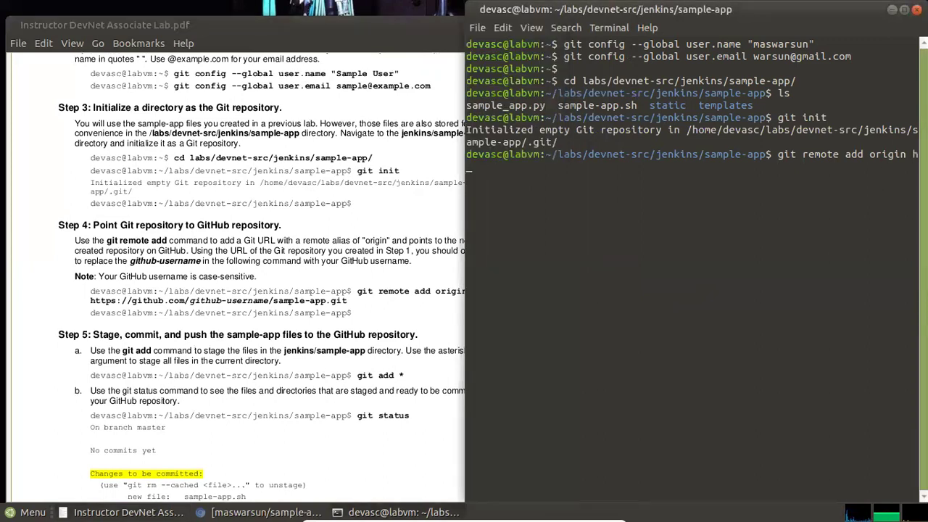
text(ttps://github.com/github)
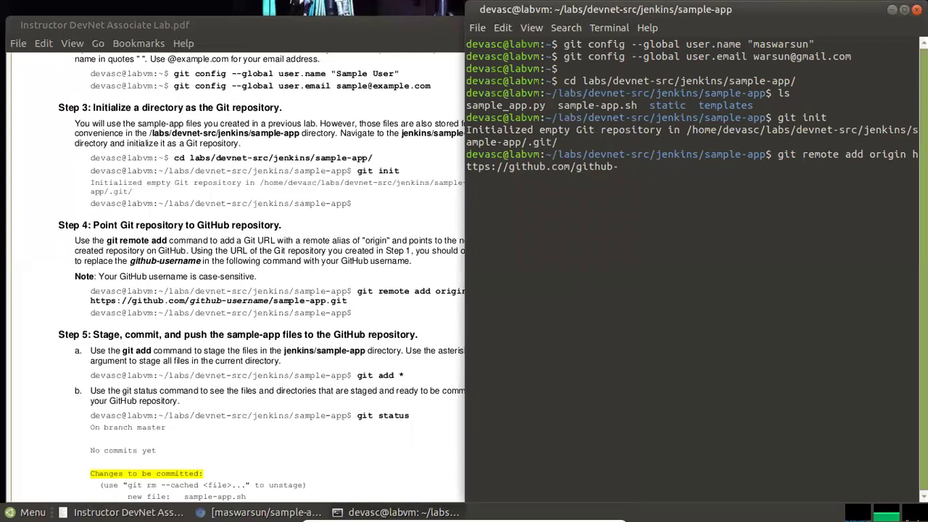
text(-maswarsun/sample)
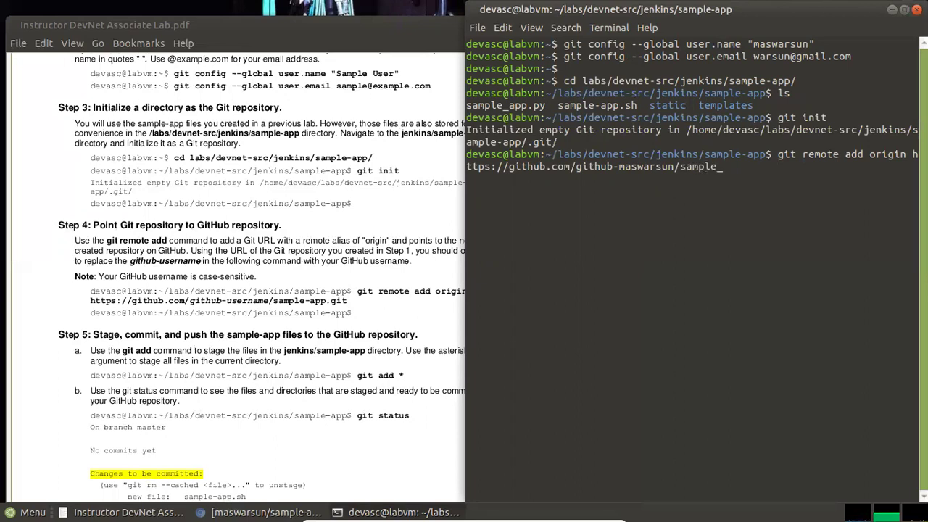
text(-app)
text(.git)
click(438, 304)
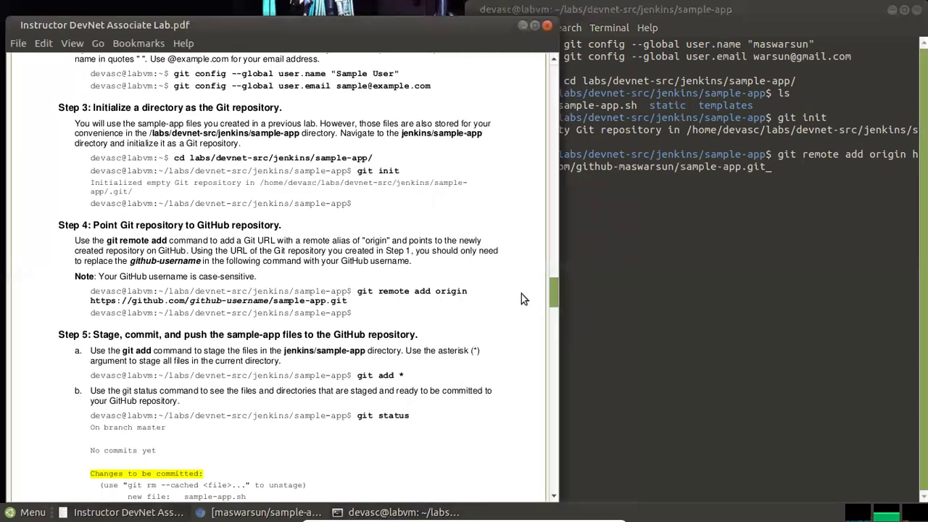
click(685, 189)
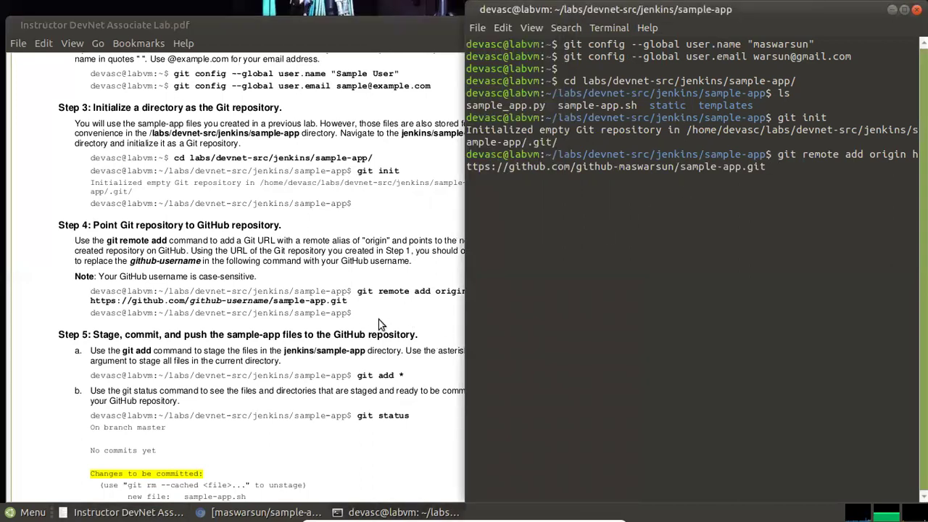
Remove the placeholder prefix from the remote URL and run git remote add origin
click(99, 313)
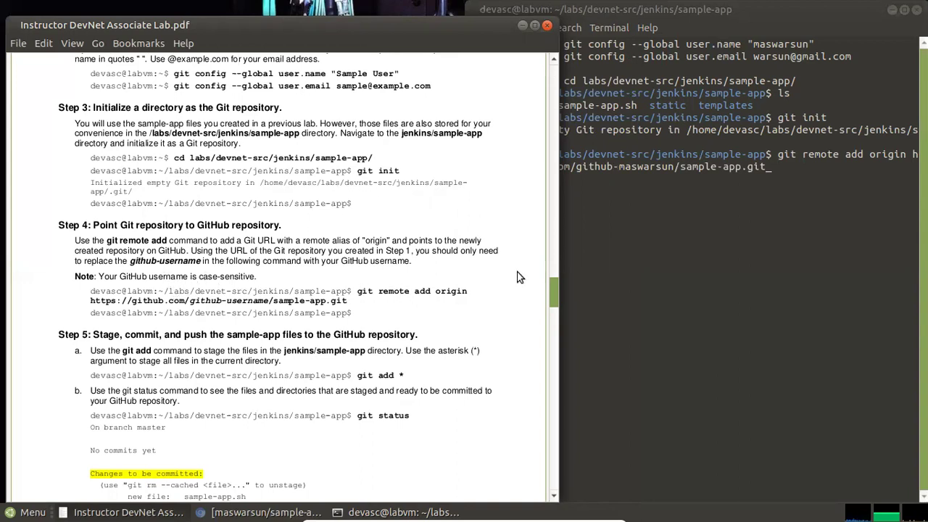
click(729, 184)
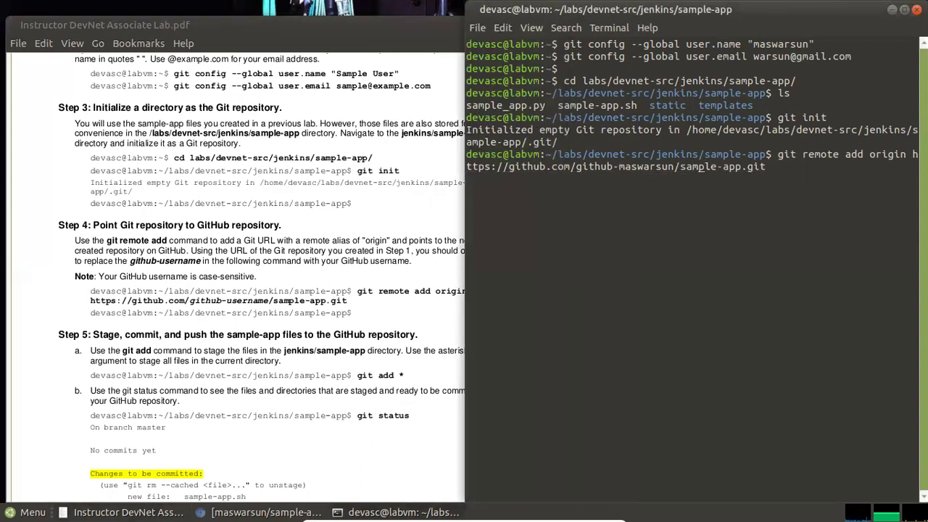
key(Left)
key(Left)
key(Left)
key(Left)
key(Left)
key(Left)
key(Left)
key(Left)
key(Left)
key(Left)
key(Left)
key(Left)
key(Left)
key(Left)
key(Left)
key(Left)
key(Left)
key(Left)
key(Left)
key(Left)
key(BackSpace)
key(BackSpace)
key(BackSpace)
key(BackSpace)
key(BackSpace)
key(BackSpace)
key(BackSpace)
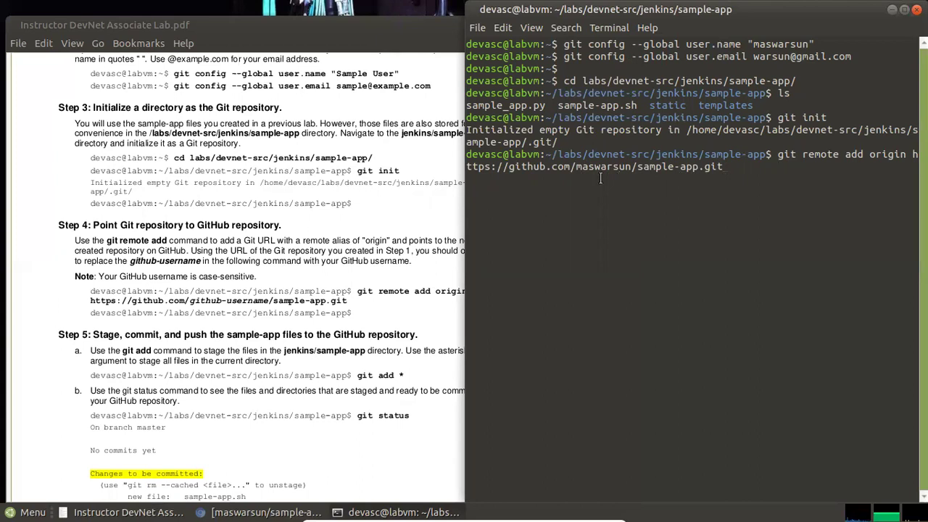
click(435, 250)
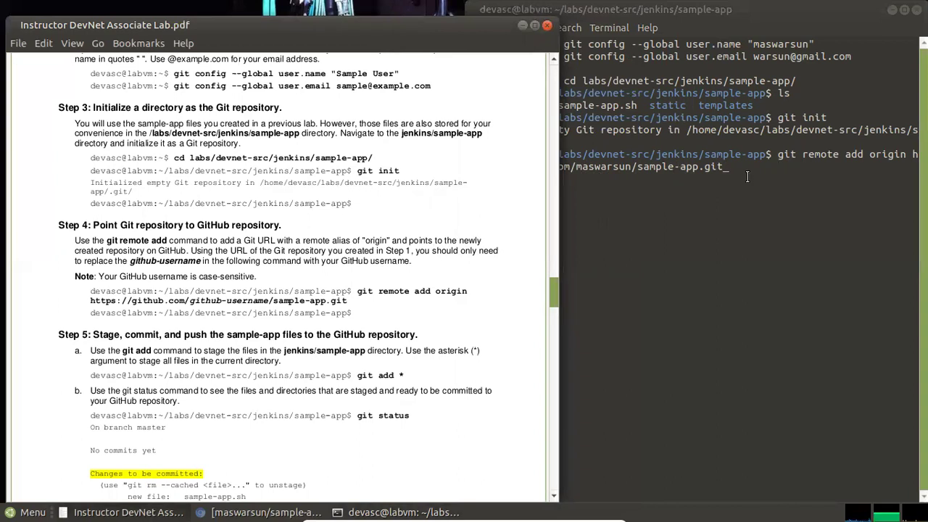
click(747, 174)
key(Return)
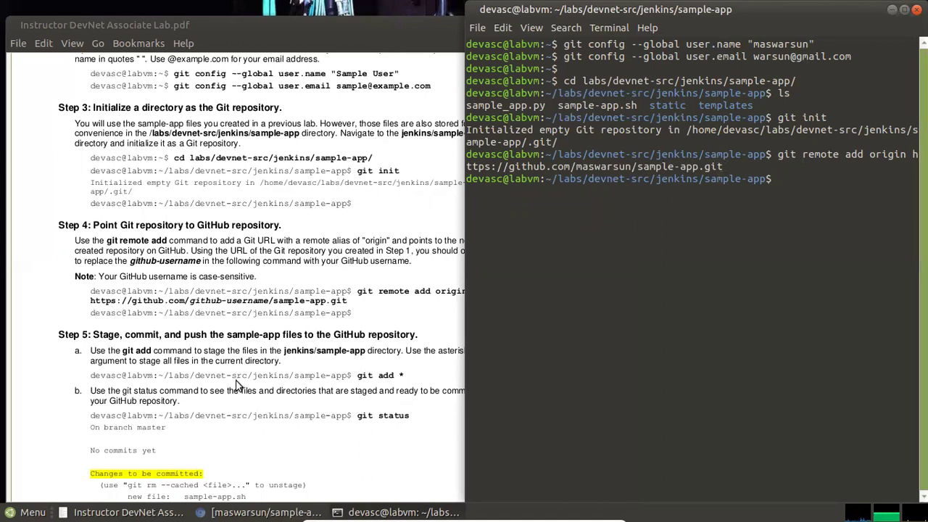
Stage all sample-app files with git add *
scroll(247, 358, down, 1)
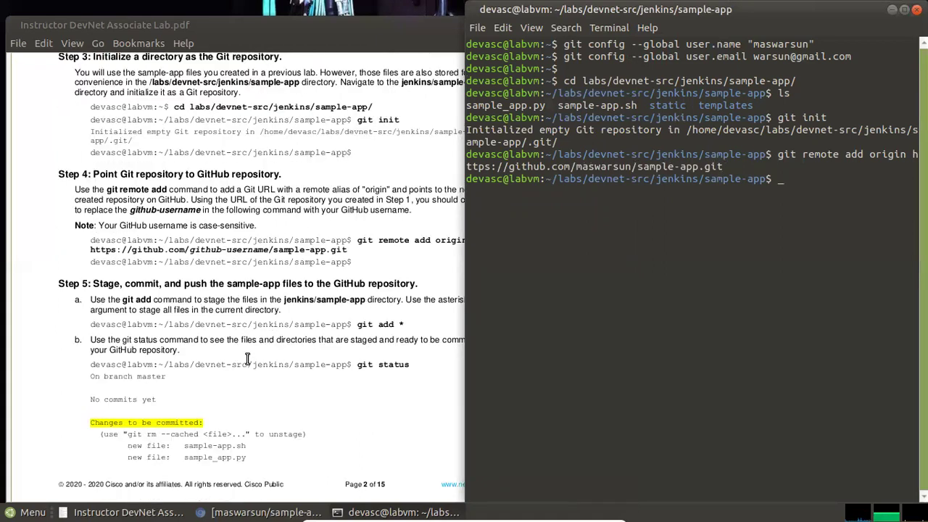
click(161, 284)
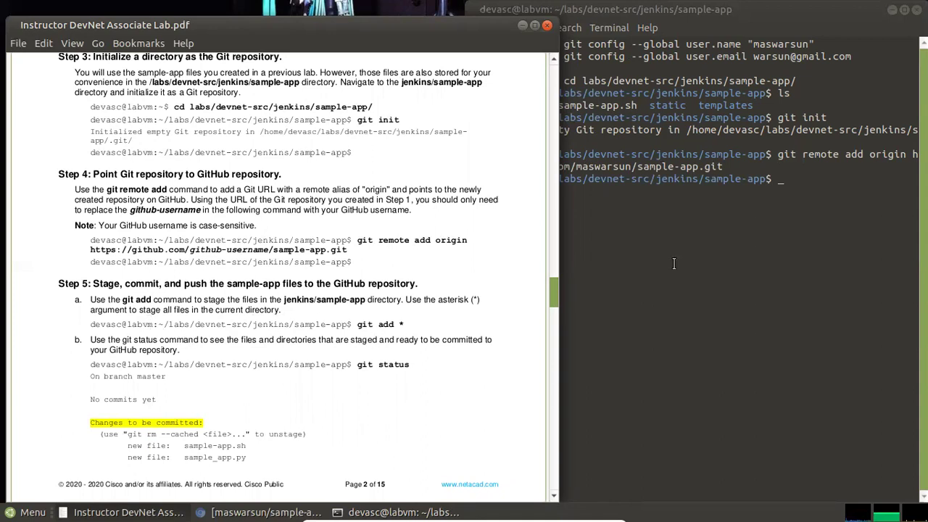
click(801, 191)
text(git add)
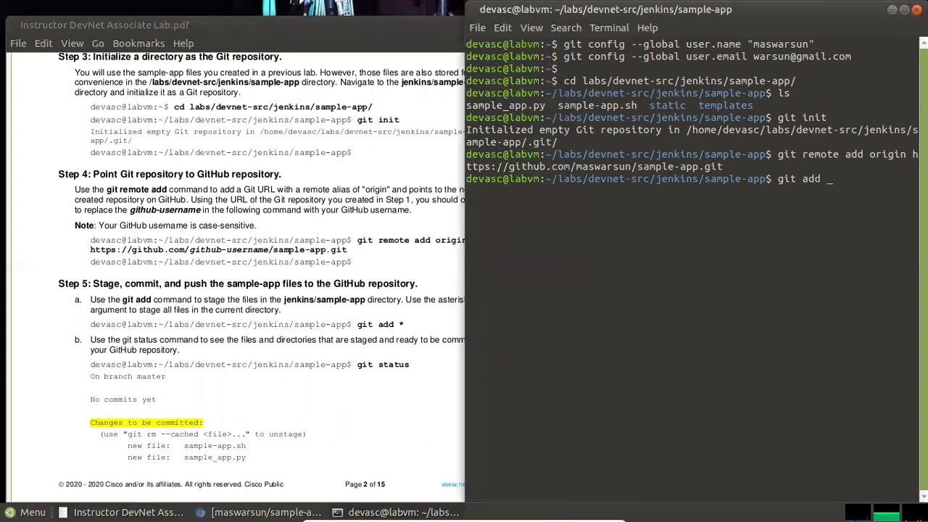
text( *)
key(Return)
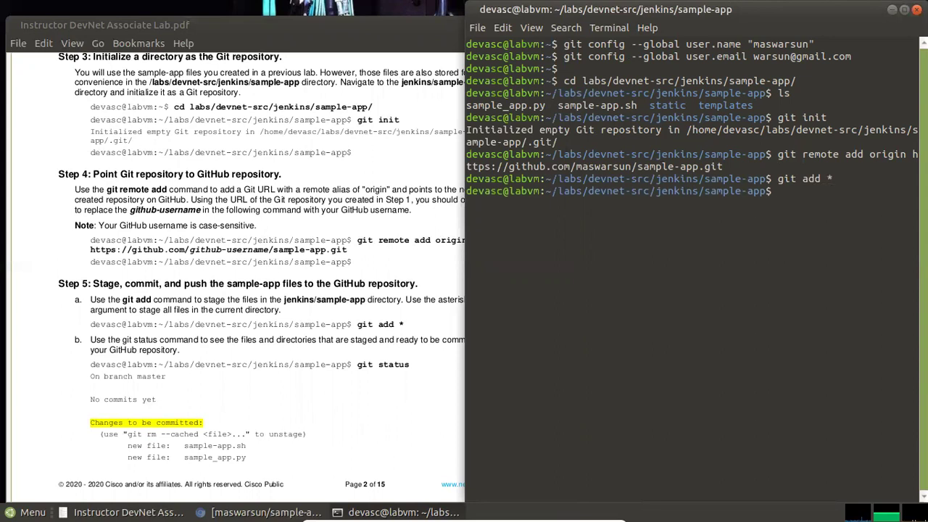
Run git status to confirm sample-app.sh, sample_app.py, static/style.css and templates/index.html are staged
click(380, 336)
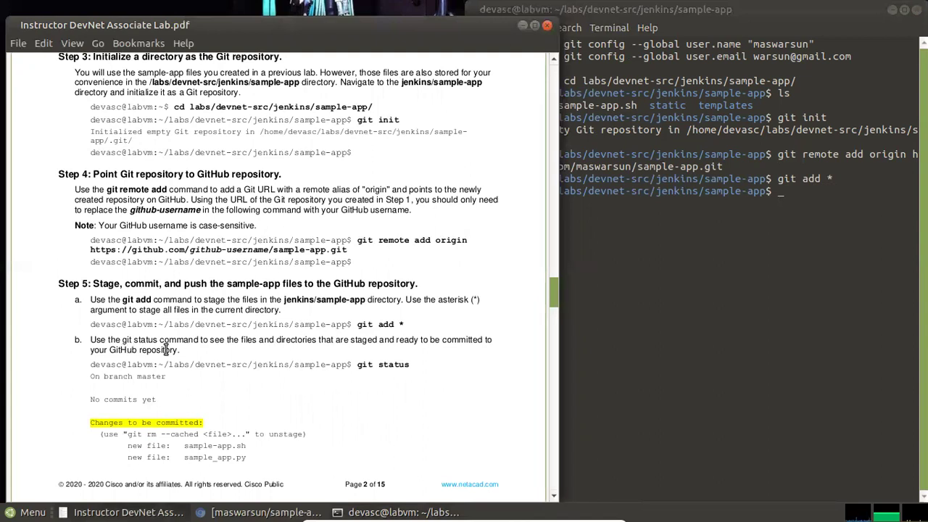
click(819, 201)
text(git status)
key(Return)
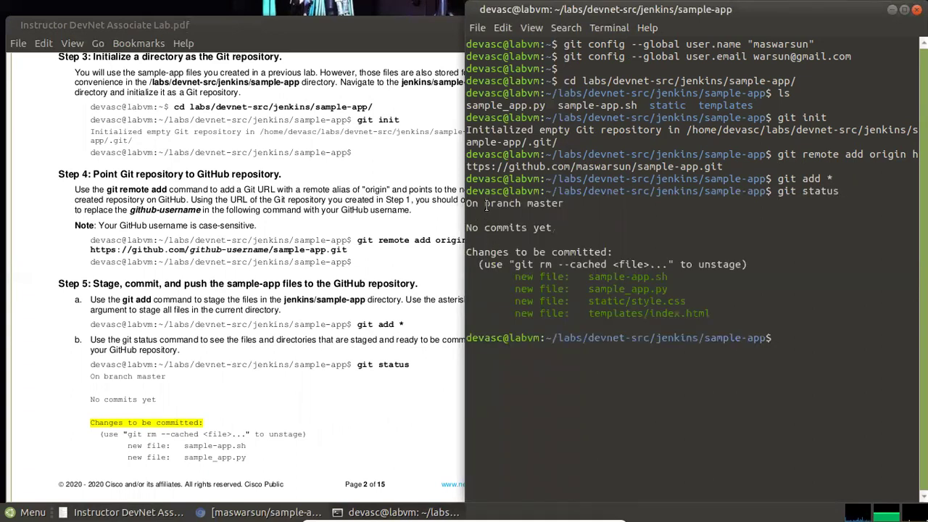
drag(485, 205, 543, 192)
click(507, 221)
Scroll the lab PDF to the git commit and git push steps and narrow its window
click(321, 298)
scroll(323, 301, down, 3)
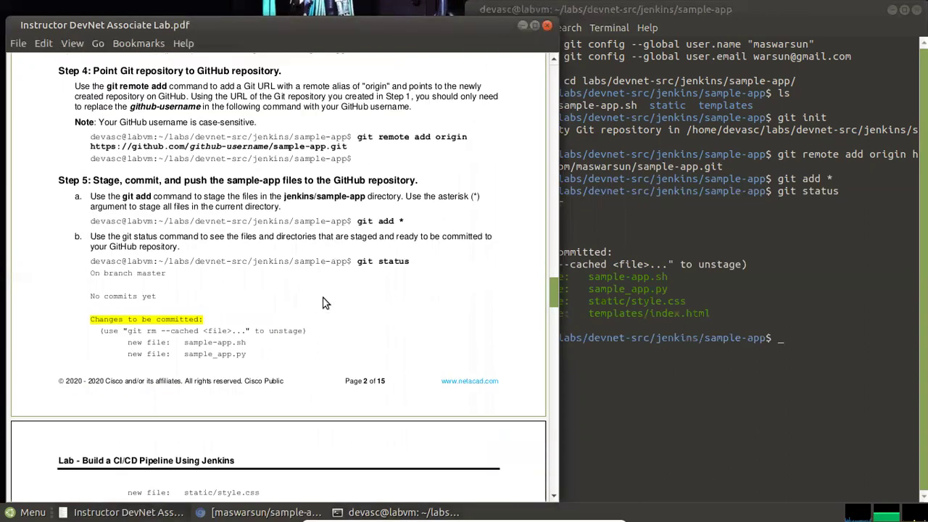
scroll(323, 303, down, 9)
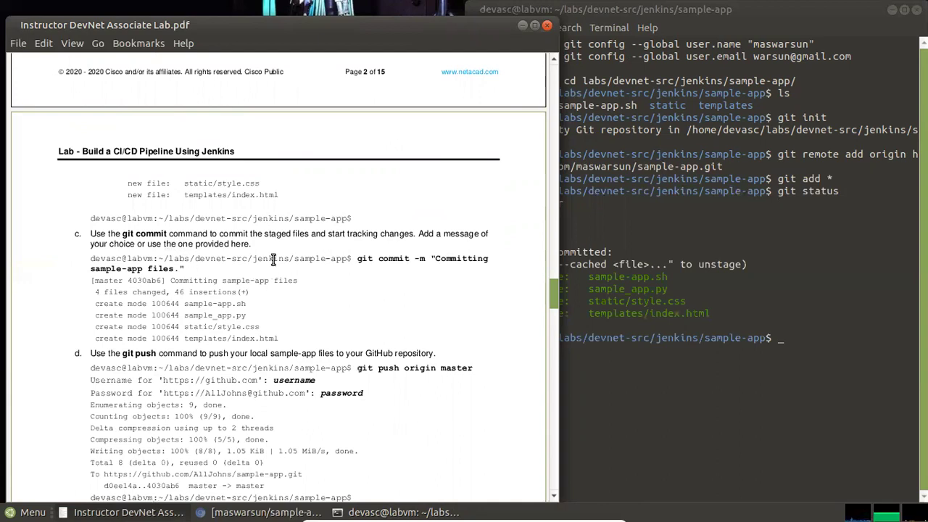
click(797, 335)
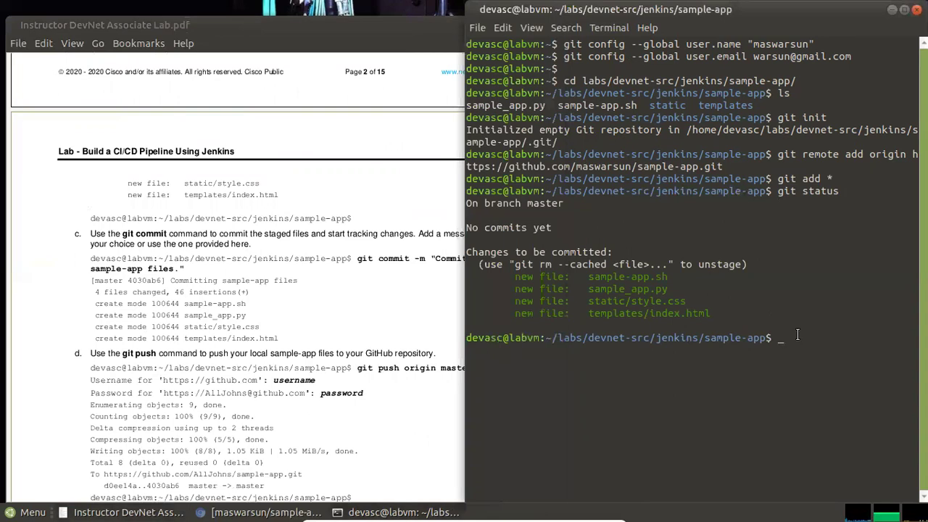
click(308, 309)
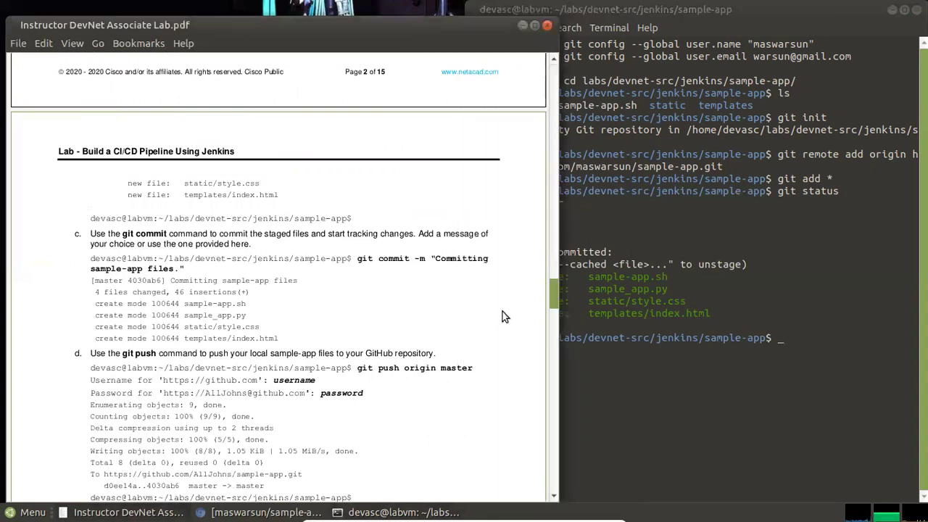
drag(556, 282, 496, 266)
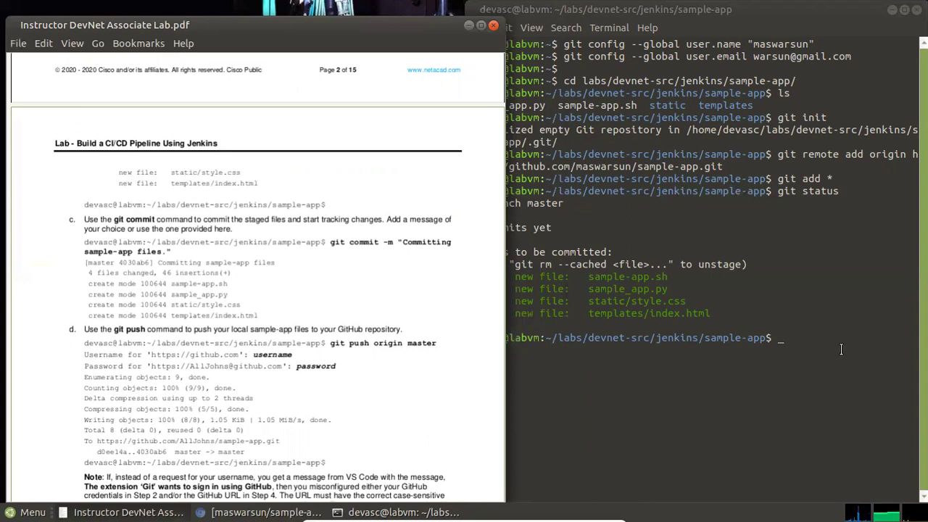
Commit the staged files with message "Committing sample-app files." and check the 45 insertions
click(811, 339)
text(git )
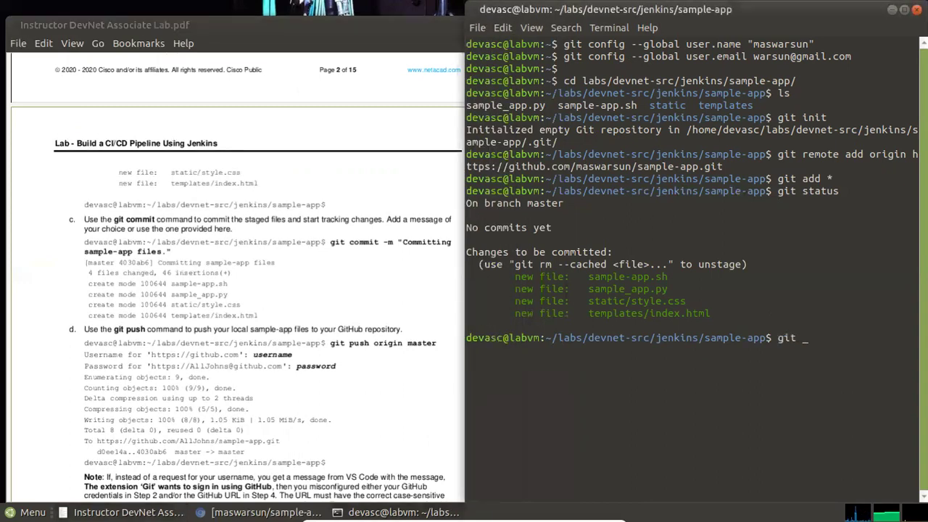
text(commit -m "Com)
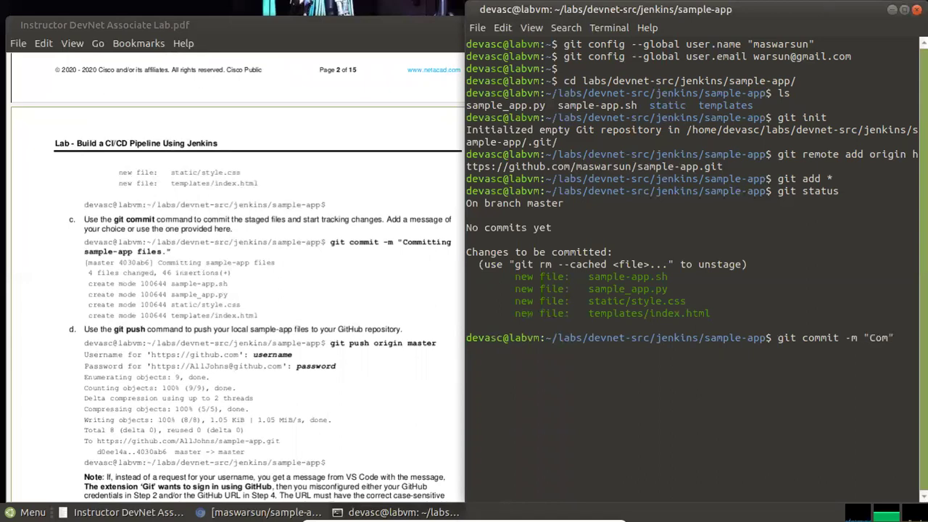
text(mitting sample-app files)
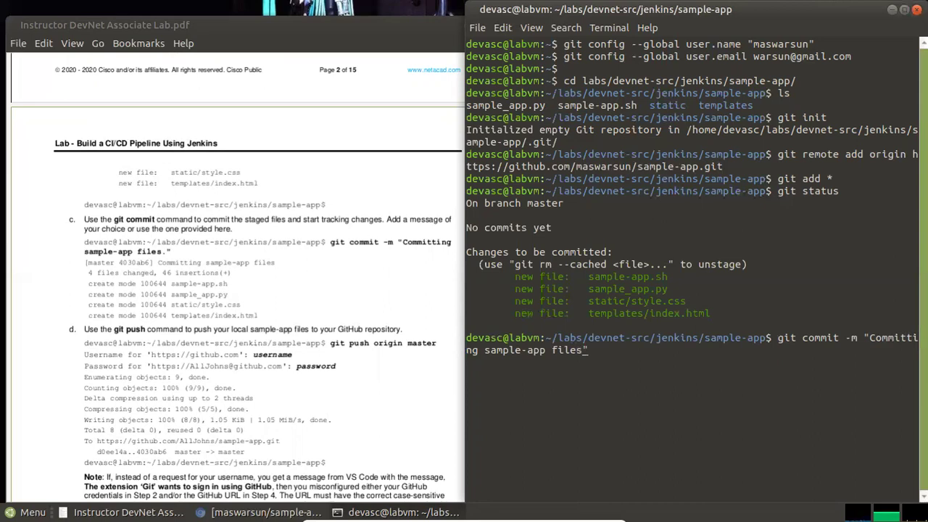
text(.)
key(Return)
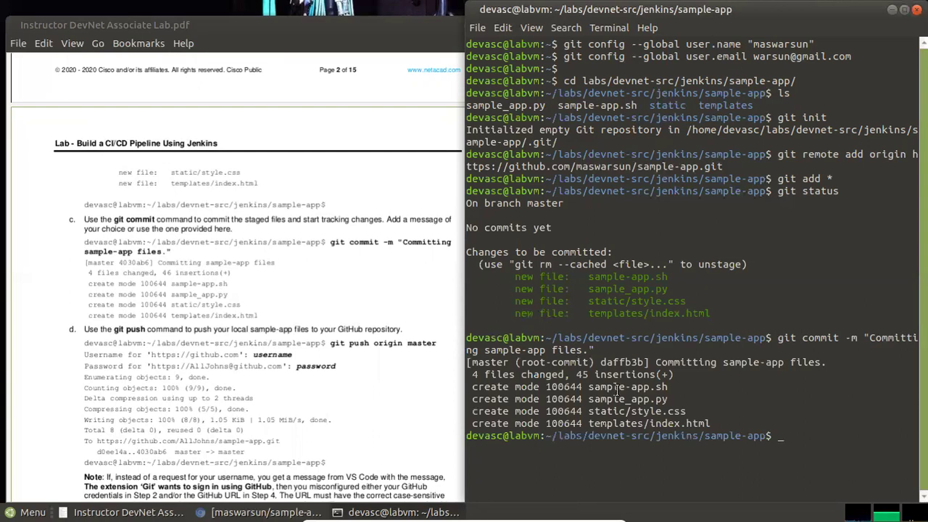
drag(574, 375, 689, 377)
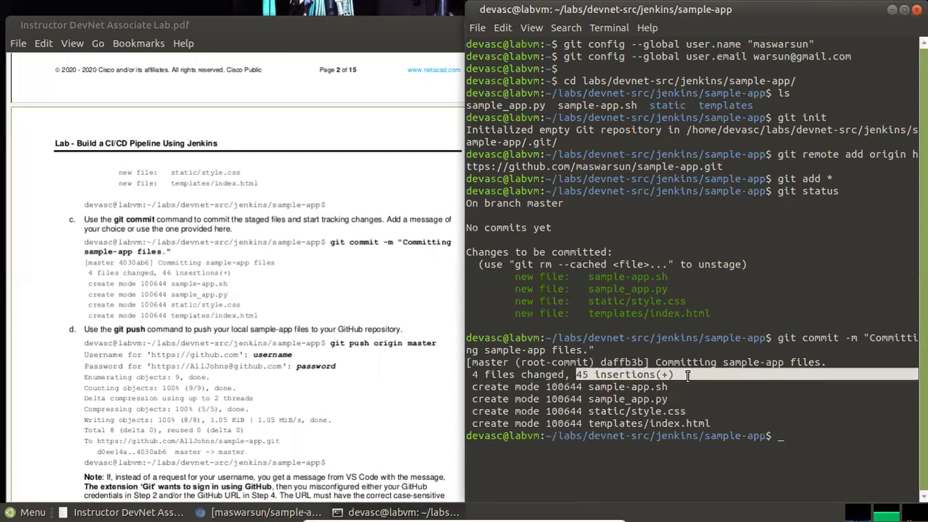
click(689, 377)
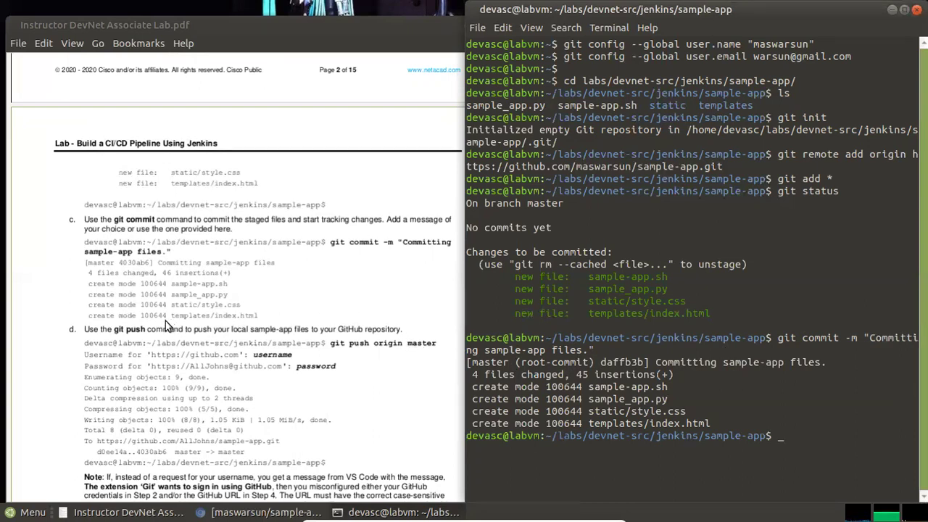
click(377, 366)
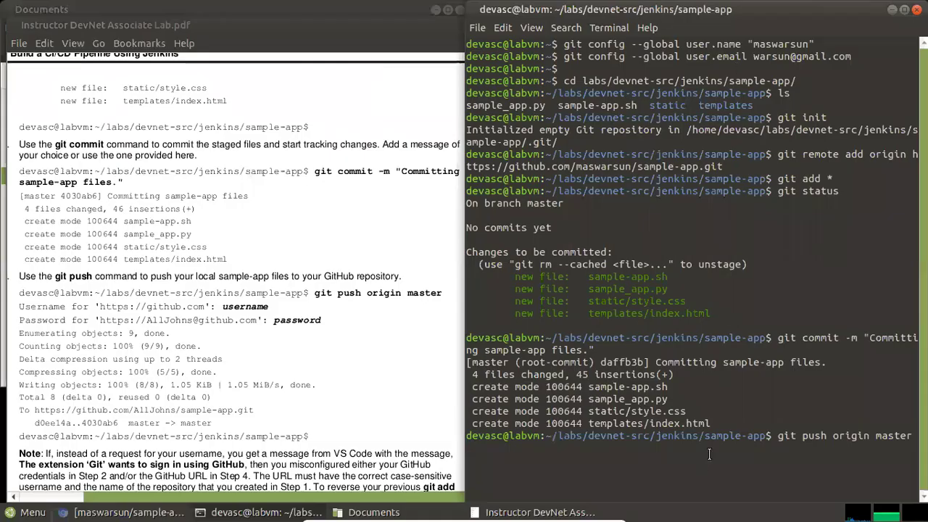
Run git push origin master and enter the GitHub username at the prompt
key(Return)
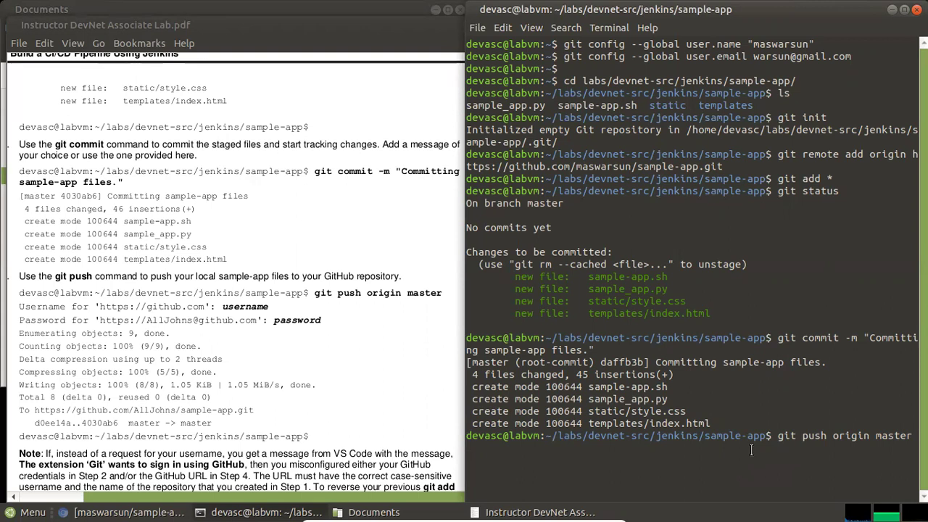
drag(316, 293, 420, 294)
click(622, 366)
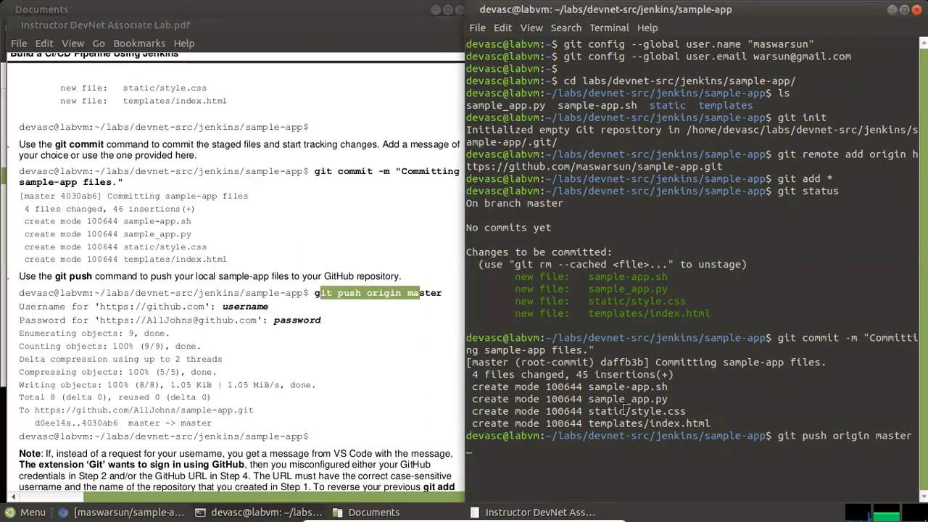
click(336, 335)
click(606, 350)
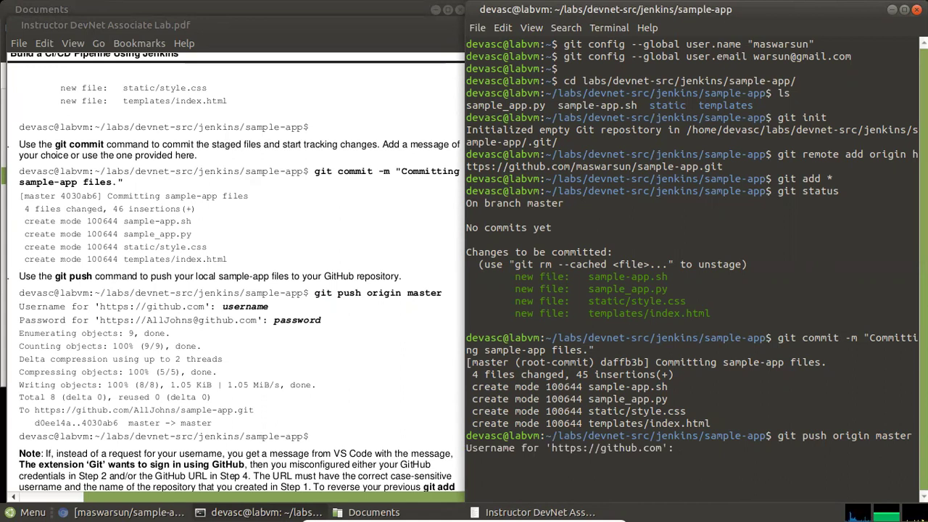
text(maswarsun)
key(Return)
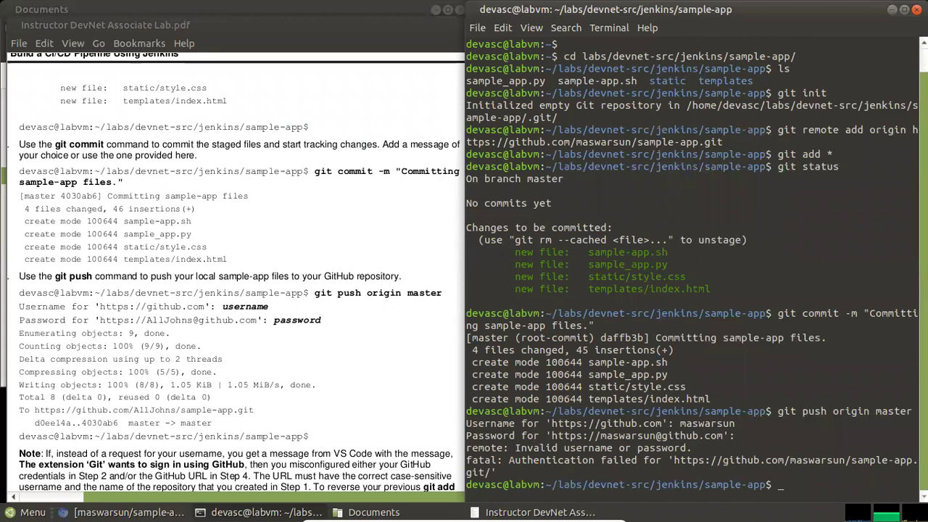
Rerun git push origin master and re-enter the GitHub username and password
key(Return)
key(Return)
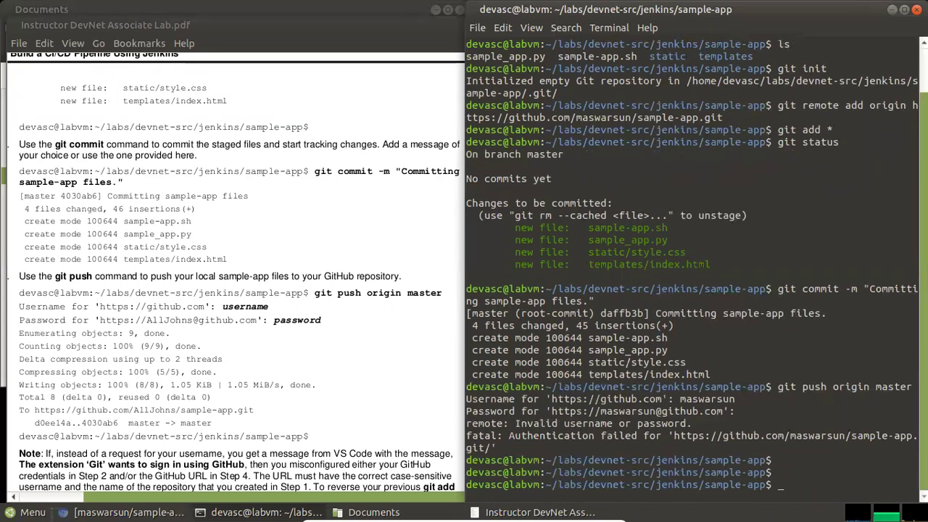
key(Up)
key(Return)
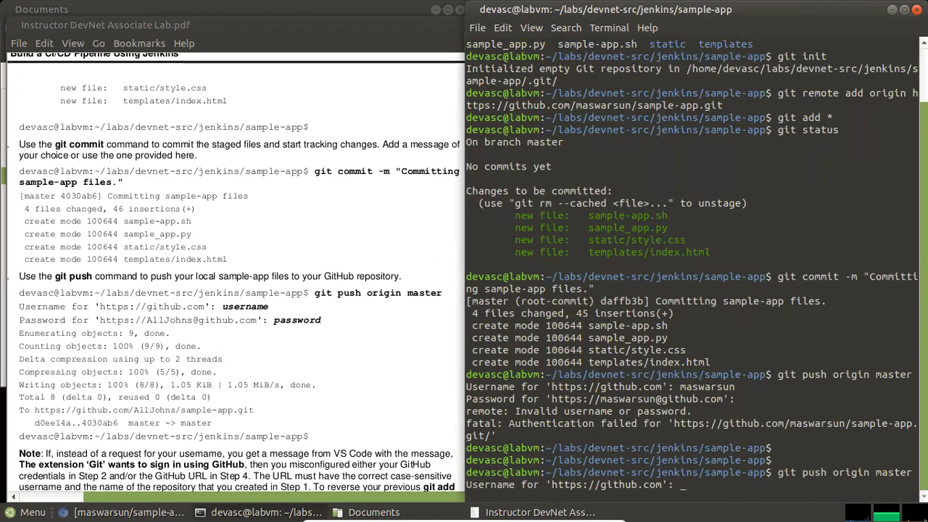
text(maswarsun)
key(Return)
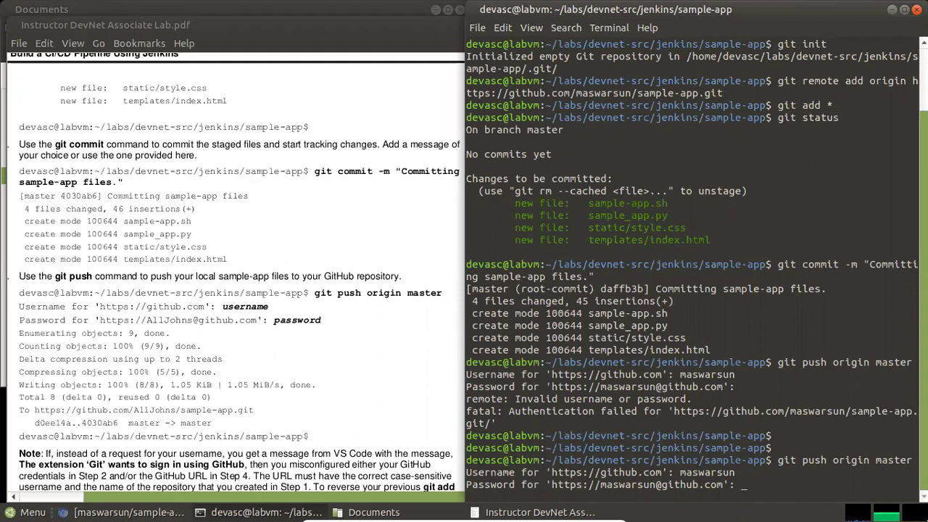
key(Return)
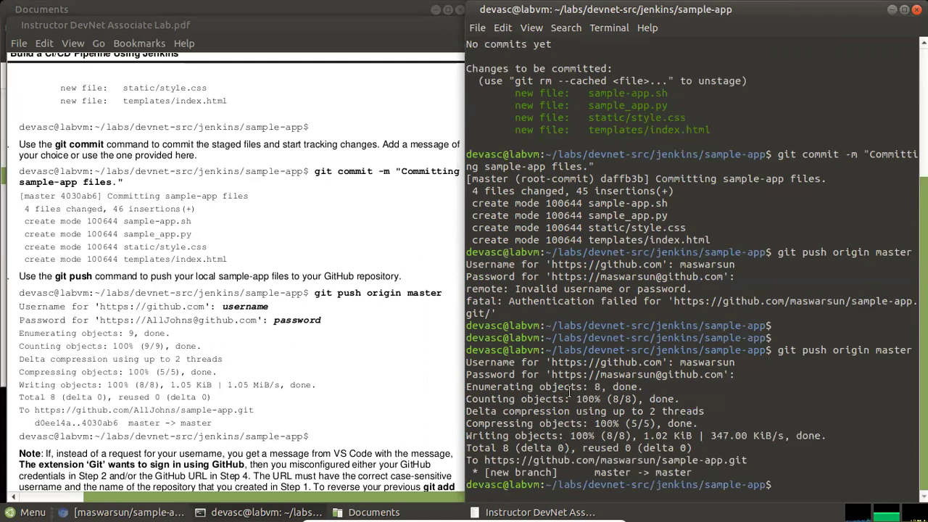
Confirm the push wrote 8 objects at 100% (8/8), then scroll the lab PDF onward
drag(588, 386, 606, 388)
drag(580, 398, 708, 395)
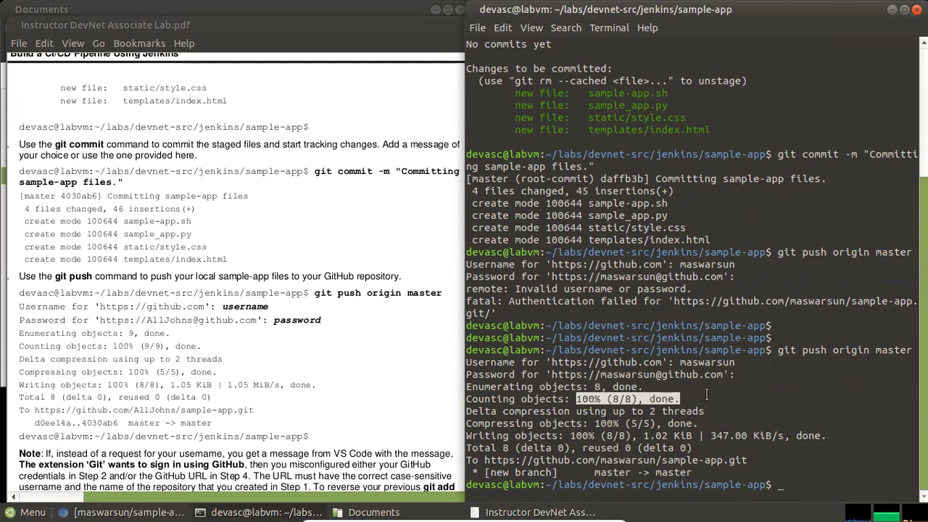
click(703, 402)
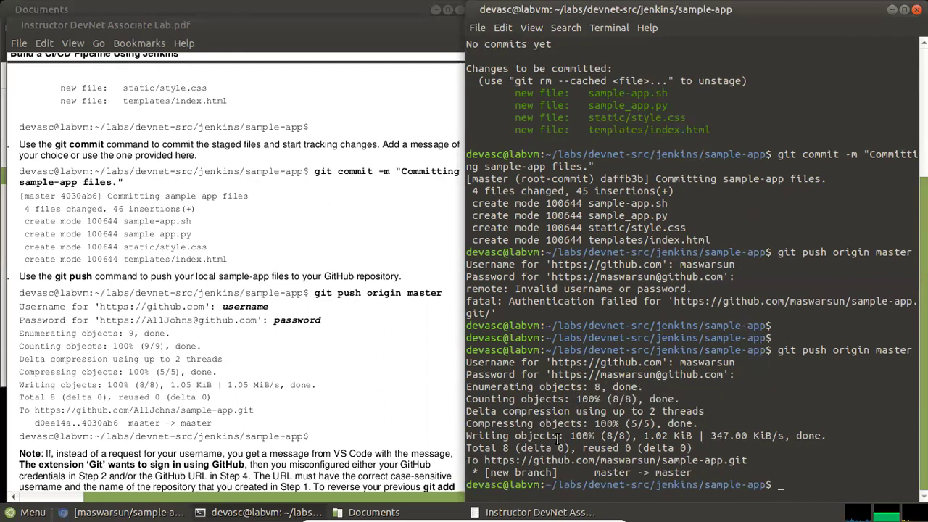
click(332, 349)
scroll(330, 346, down, 2)
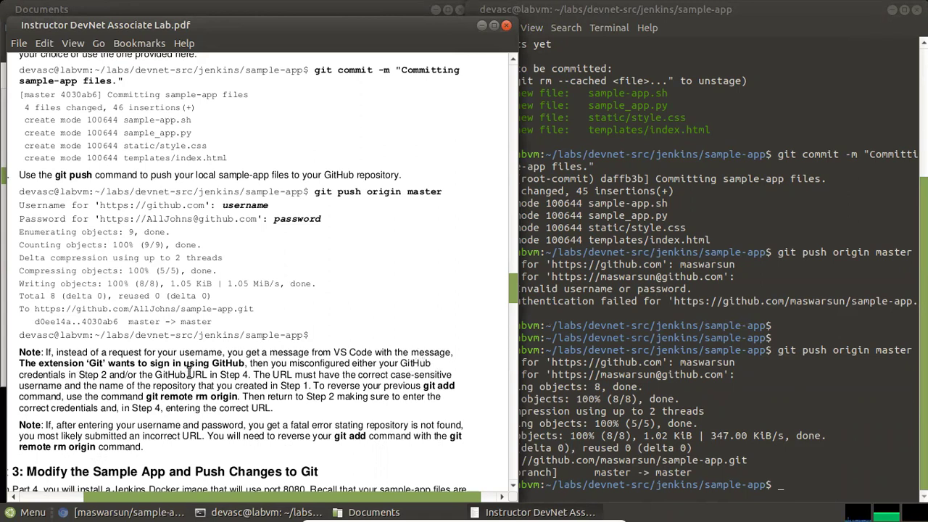
Scroll the lab PDF past the Note paragraph to the Part 3 heading
drag(297, 397, 68, 353)
click(341, 361)
scroll(328, 364, down, 1)
scroll(327, 369, down, 1)
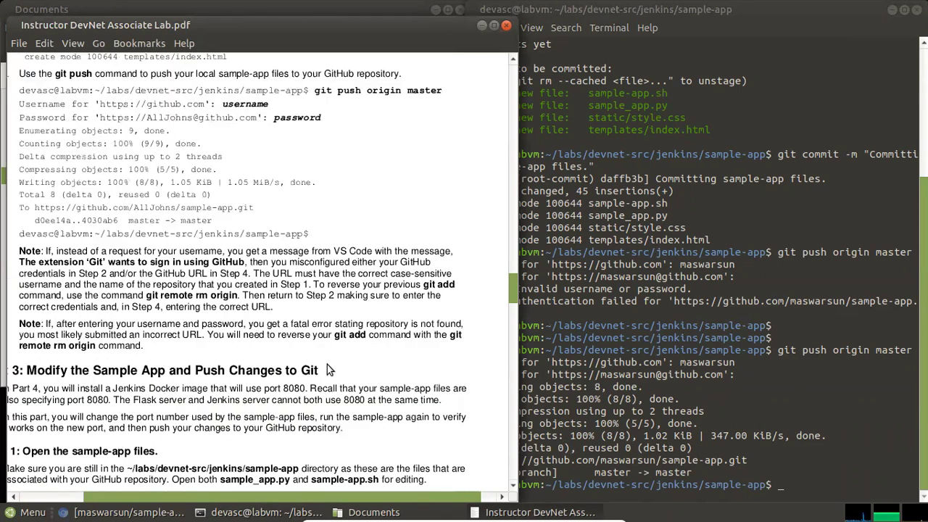
scroll(327, 364, down, 2)
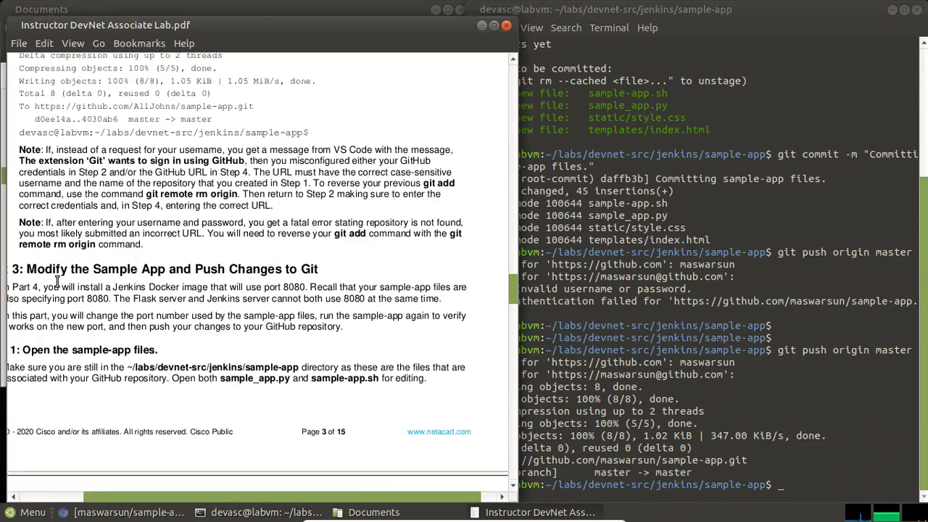
drag(221, 481, 201, 481)
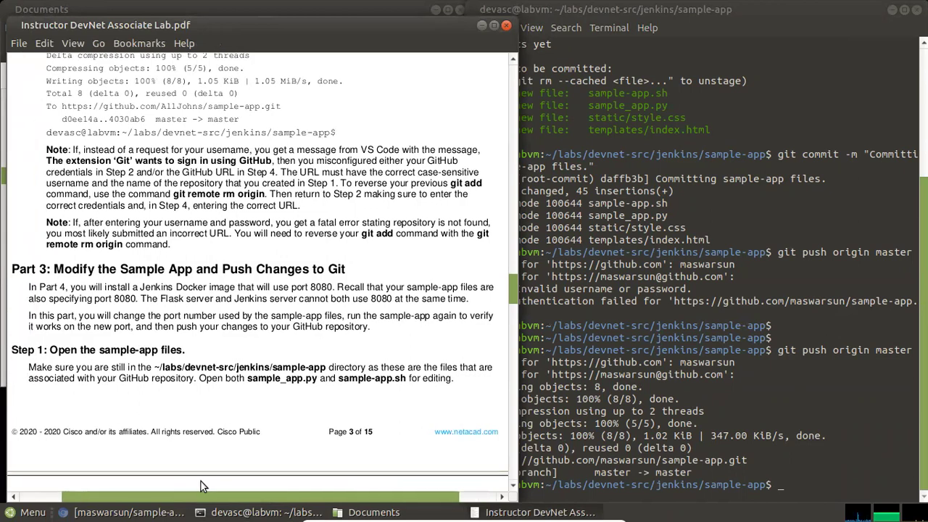
drag(113, 269, 361, 271)
click(363, 272)
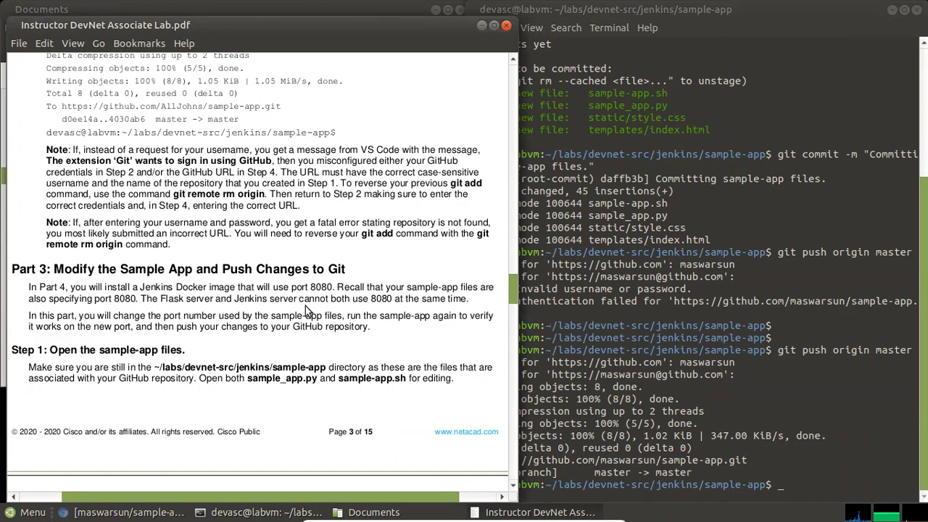
Note the port 8080 mention and scroll to Step 2's change to port 5050
drag(310, 287, 327, 289)
click(383, 296)
scroll(259, 357, down, 1)
scroll(260, 356, down, 1)
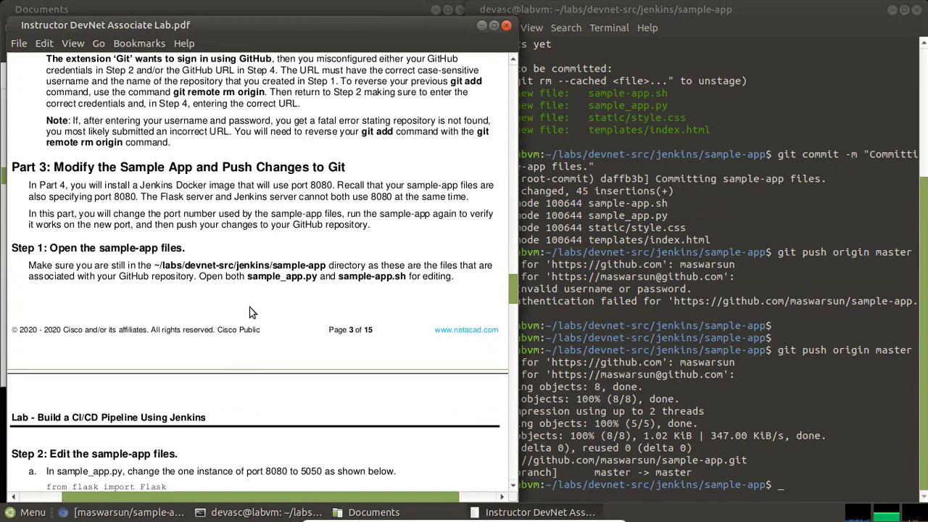
click(814, 464)
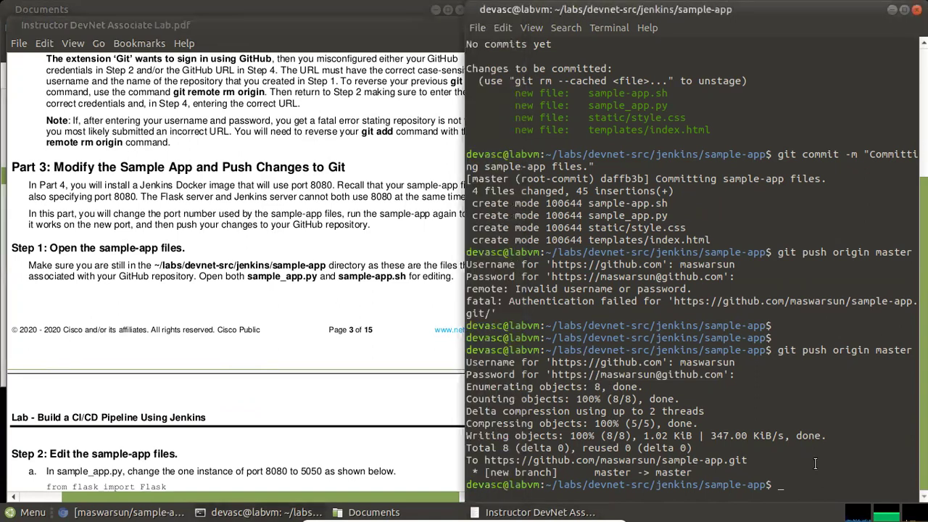
Clear the terminal and list the files in the sample-app folder
text(clear)
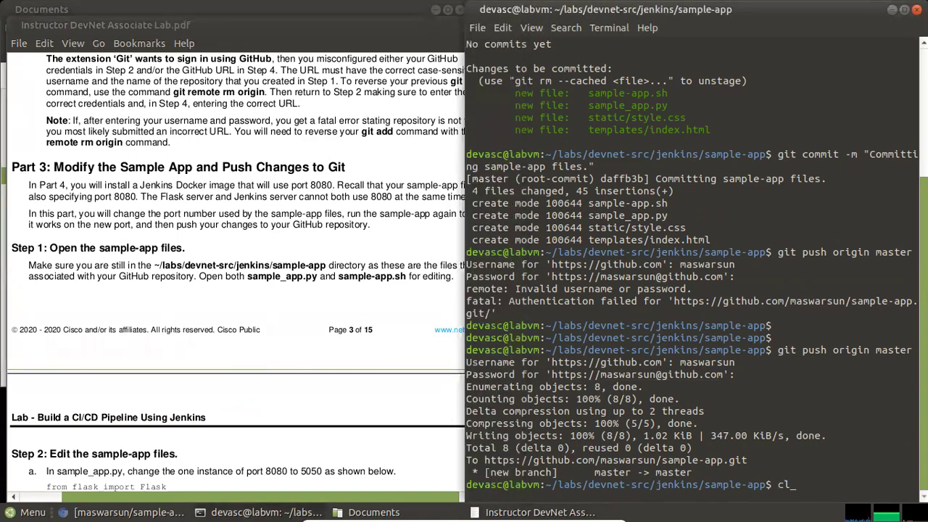
key(Return)
text(ls)
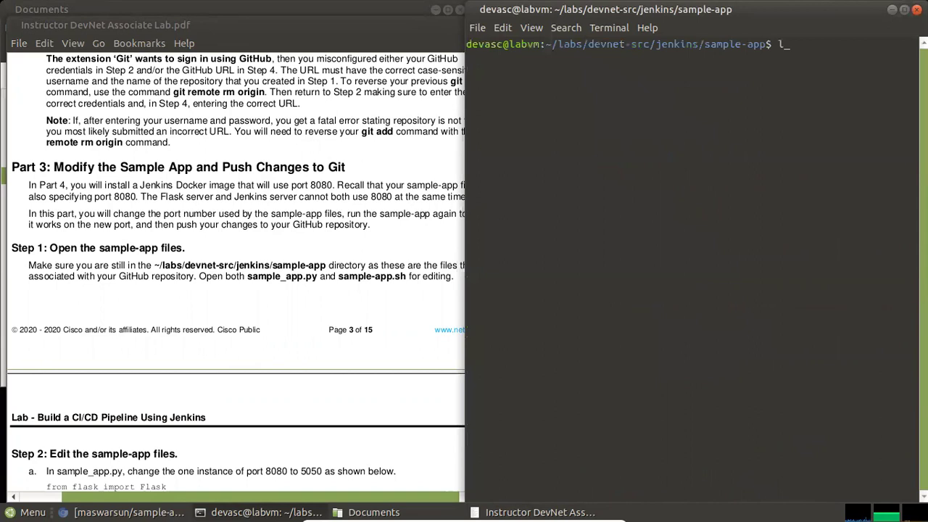
key(Return)
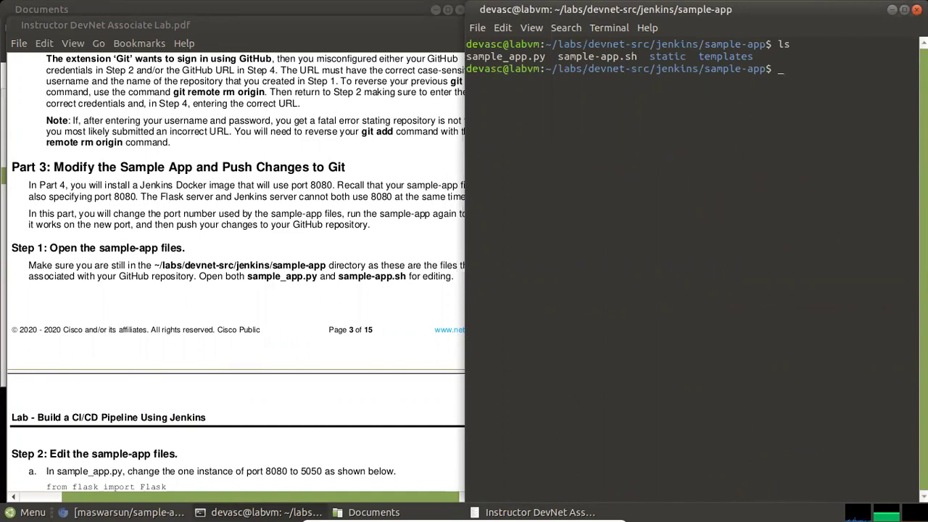
Open sample_app.py in nano using Tab completion
text(nano sample_)
key(Tab)
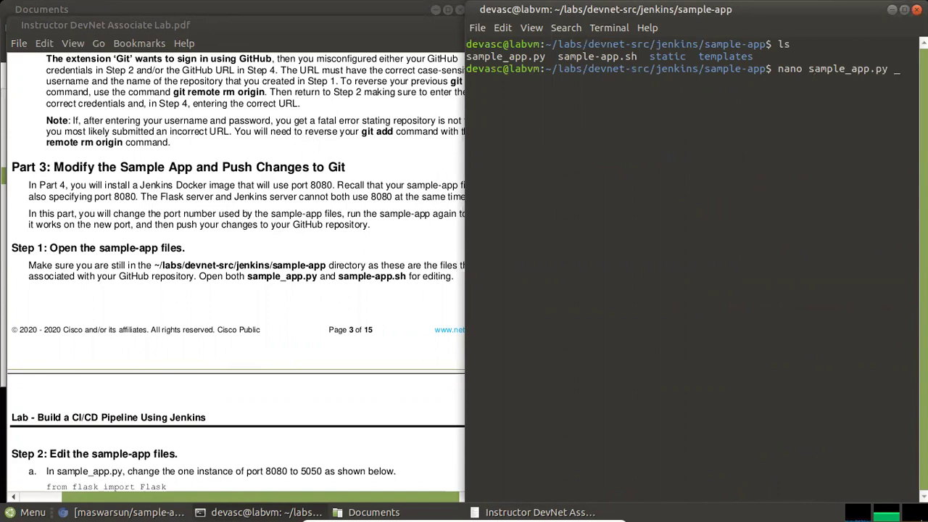
key(Return)
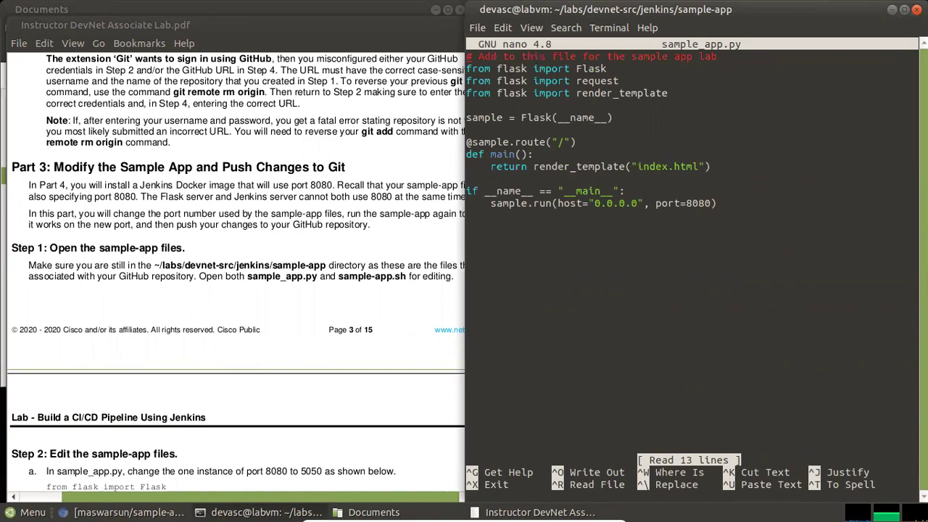
Copy the three import lines of the sample code from the lab PDF
click(192, 413)
scroll(206, 411, down, 5)
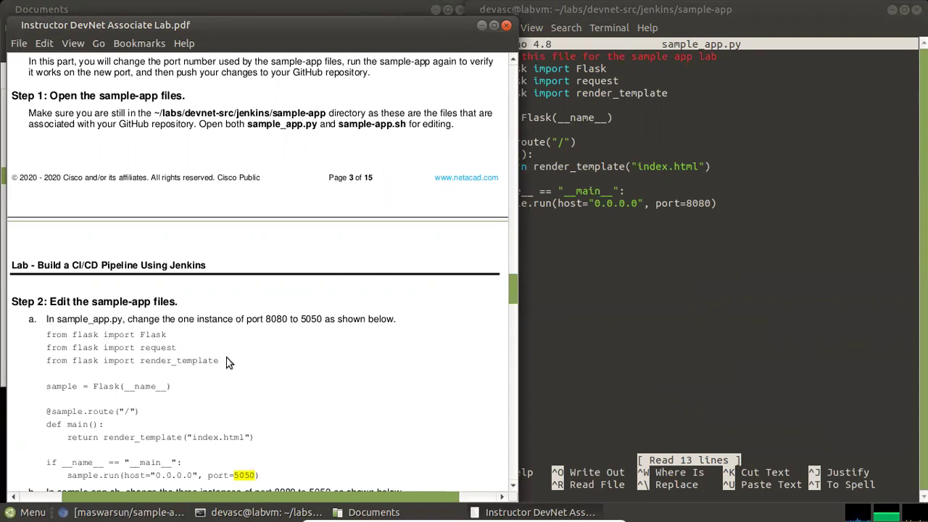
drag(220, 359, 47, 332)
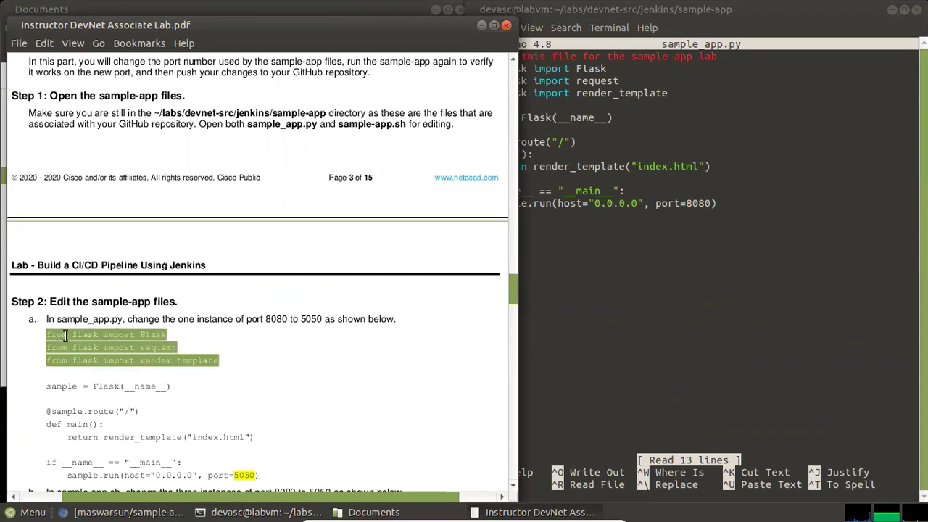
right_click(69, 335)
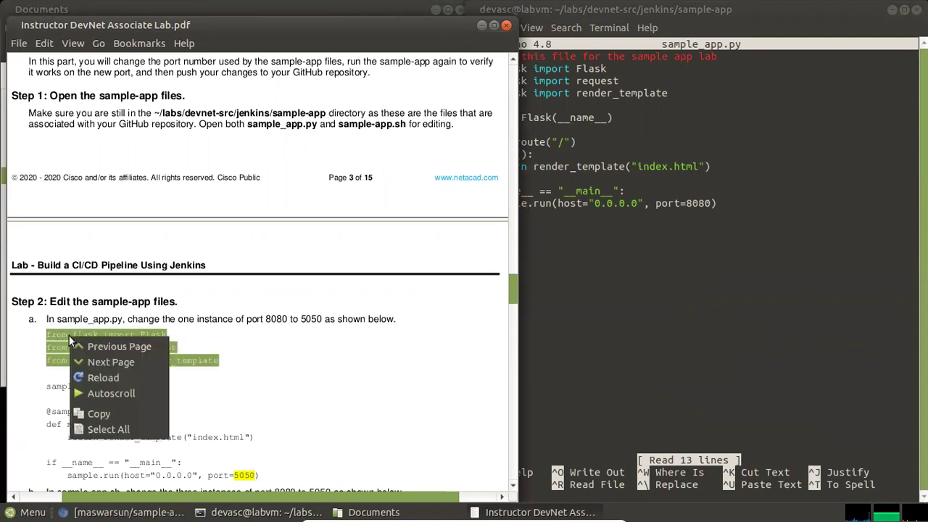
click(113, 414)
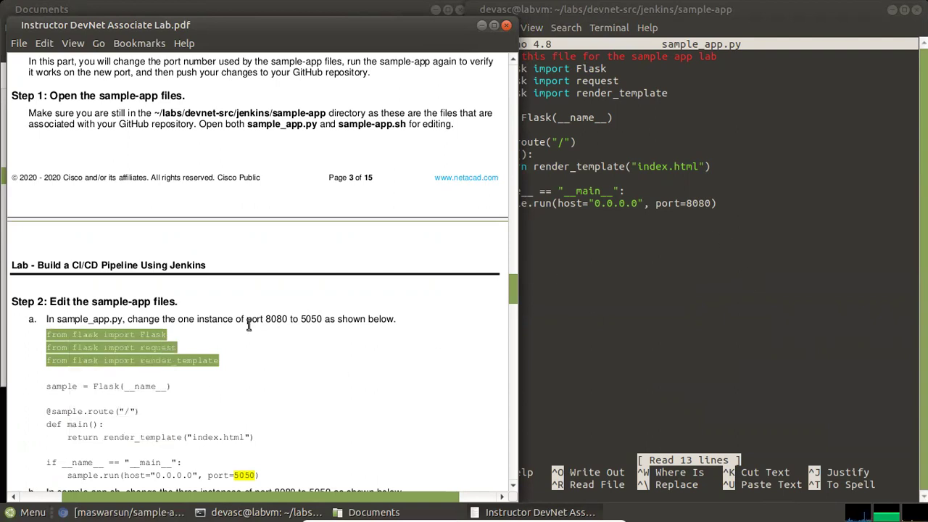
click(242, 340)
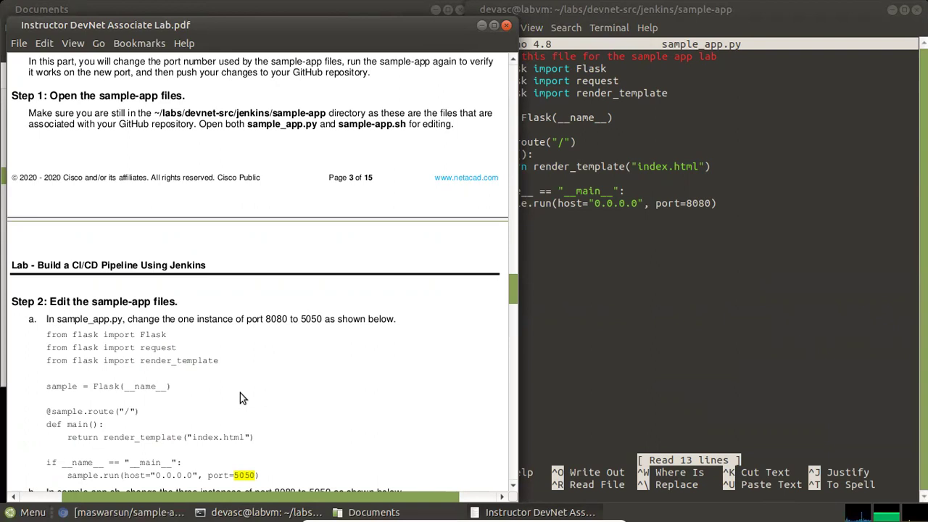
scroll(262, 364, down, 1)
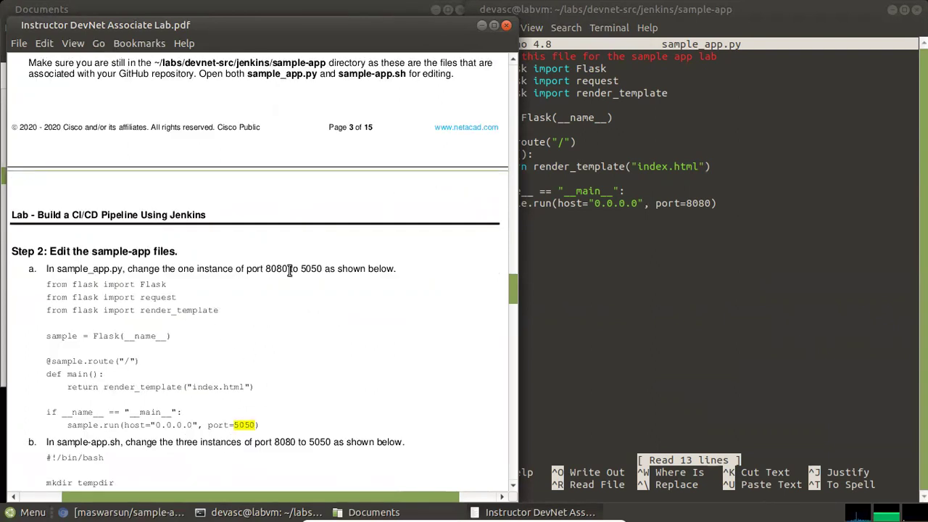
Change port=8080 to port=5050 in sample_app.py, save it and exit nano
click(641, 238)
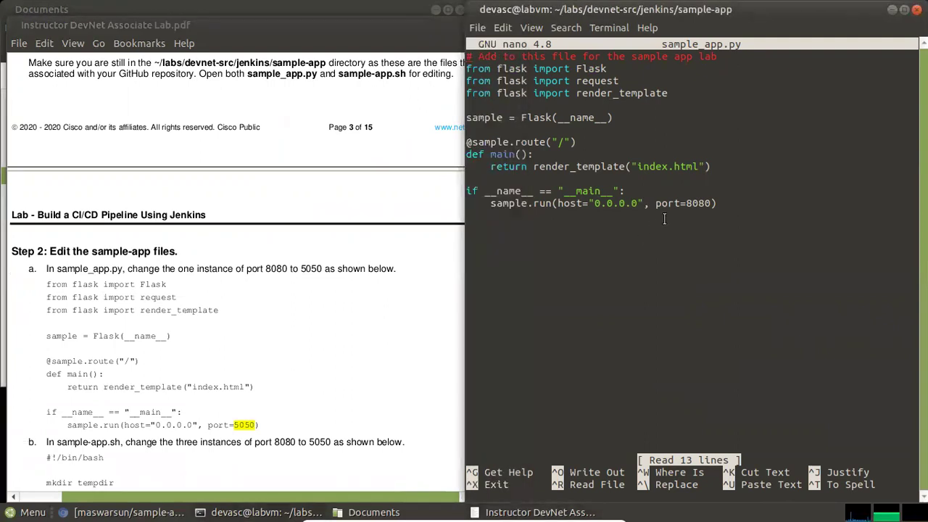
key(Down)
key(Down)
key(Down)
key(Down)
click(721, 204)
key(Left)
key(BackSpace)
key(BackSpace)
key(BackSpace)
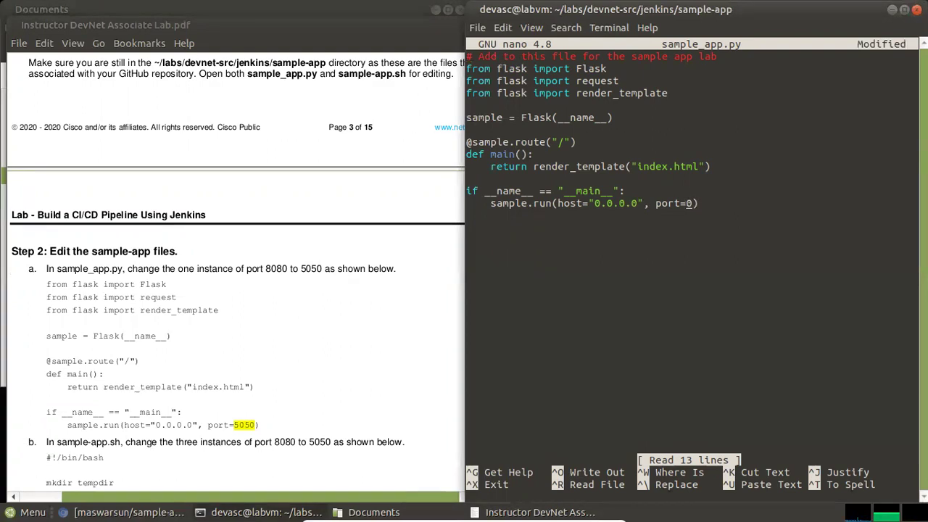
text(5050)
key(Delete)
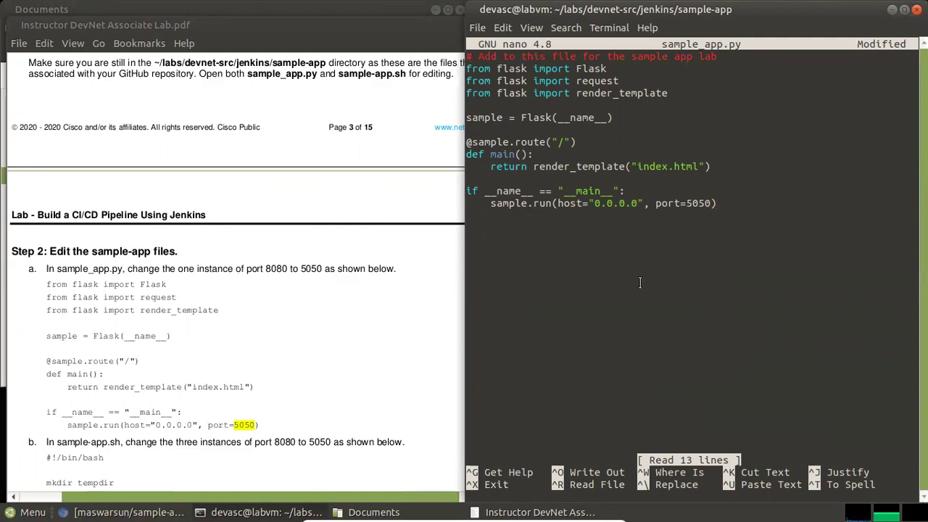
key(ctrl+o)
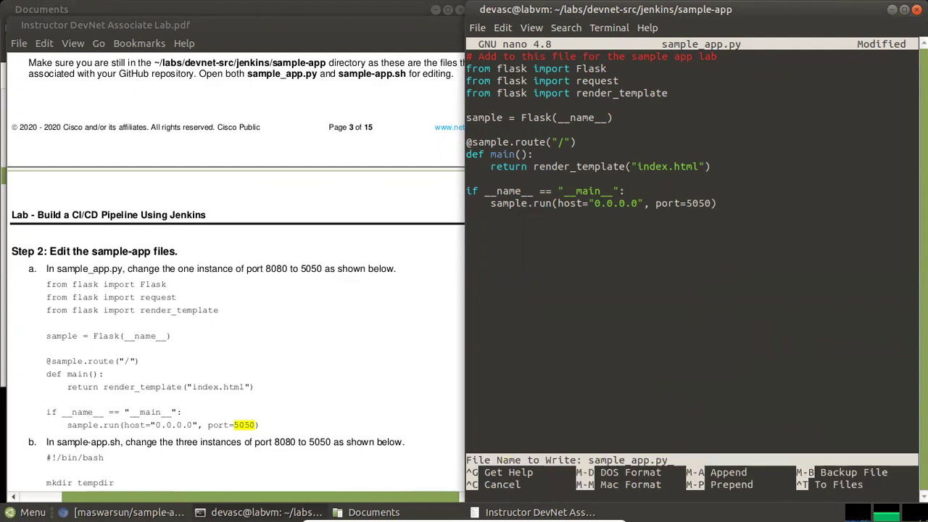
key(Return)
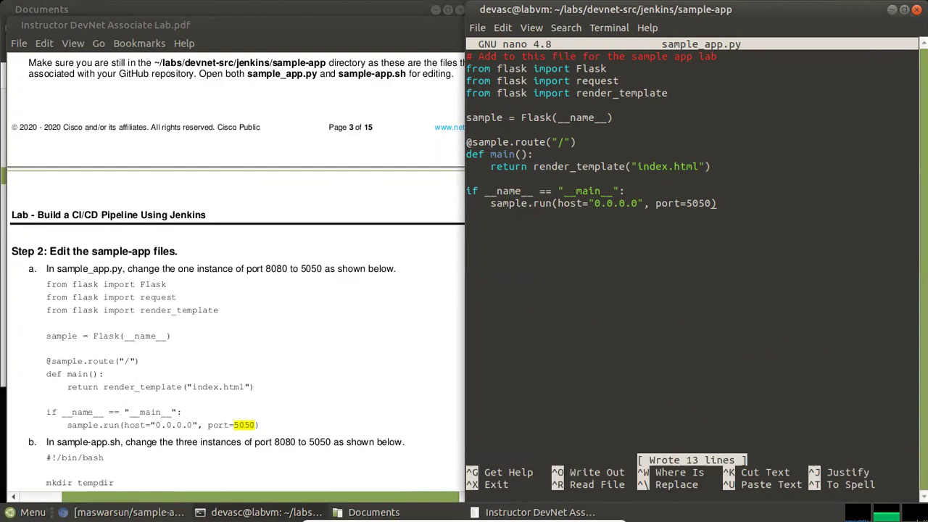
key(ctrl+x)
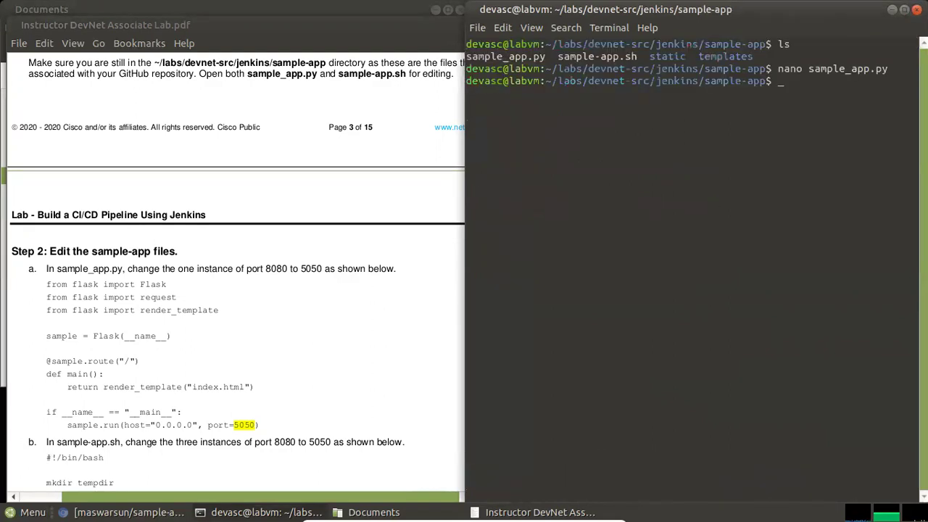
Scroll the lab PDF to step b's sample-app.sh script and recall the nano command
click(343, 333)
scroll(345, 333, down, 1)
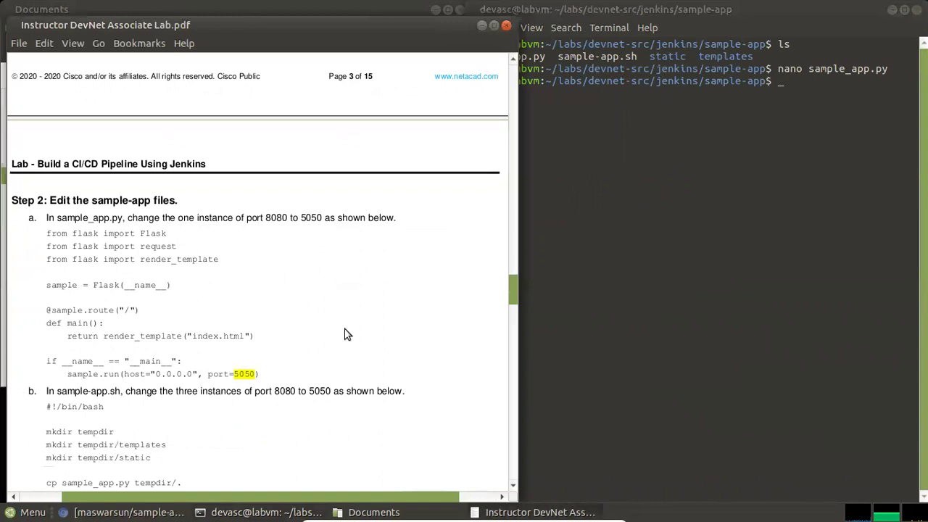
scroll(345, 333, down, 2)
scroll(345, 333, down, 1)
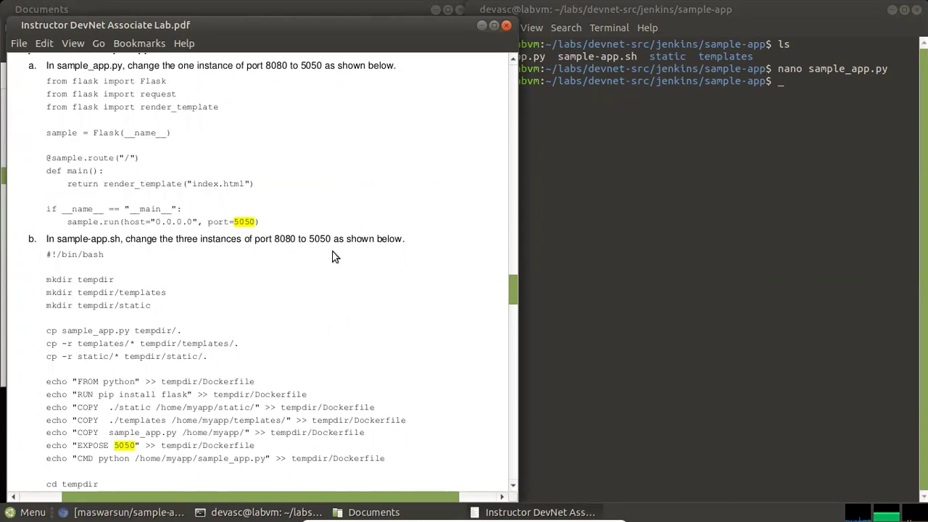
click(637, 261)
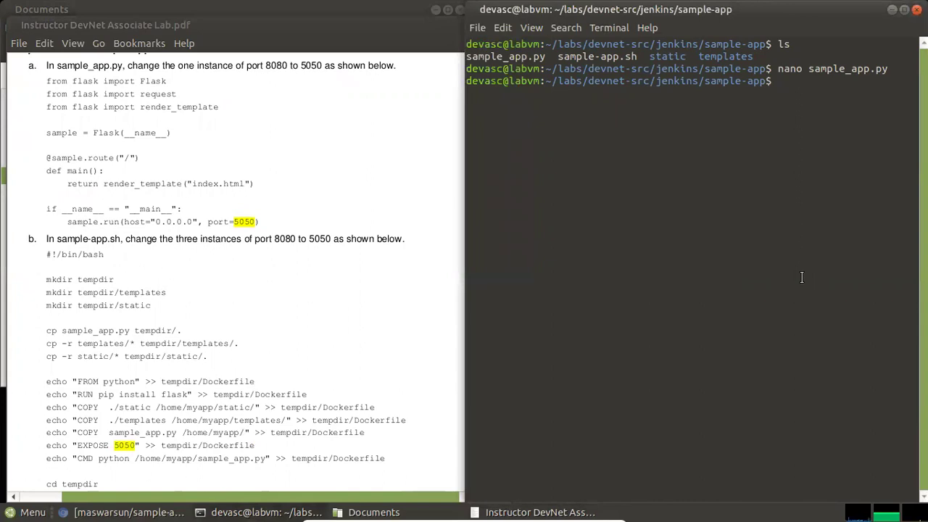
key(Up)
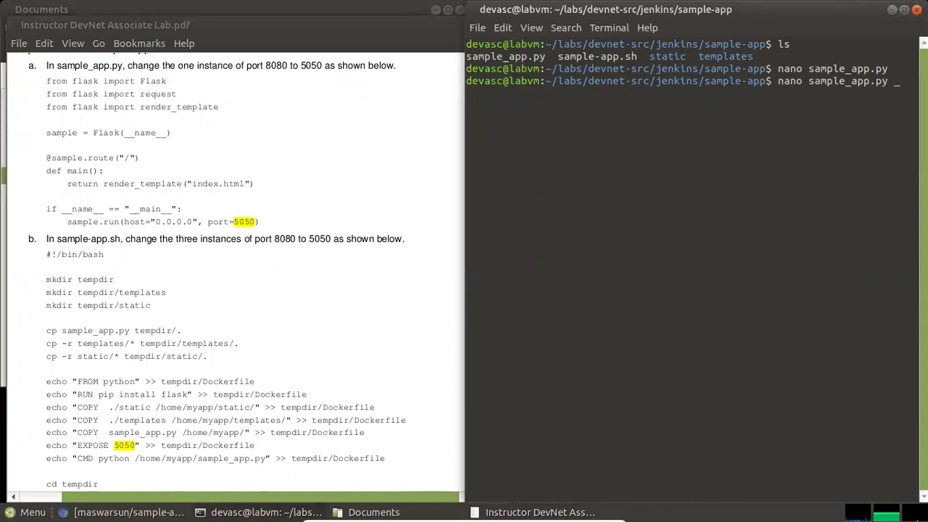
Edit the recalled command to open sample-app.sh in nano
key(BackSpace)
key(BackSpace)
key(BackSpace)
key(BackSpace)
key(BackSpace)
key(BackSpace)
key(BackSpace)
text(e-)
key(Tab)
key(Return)
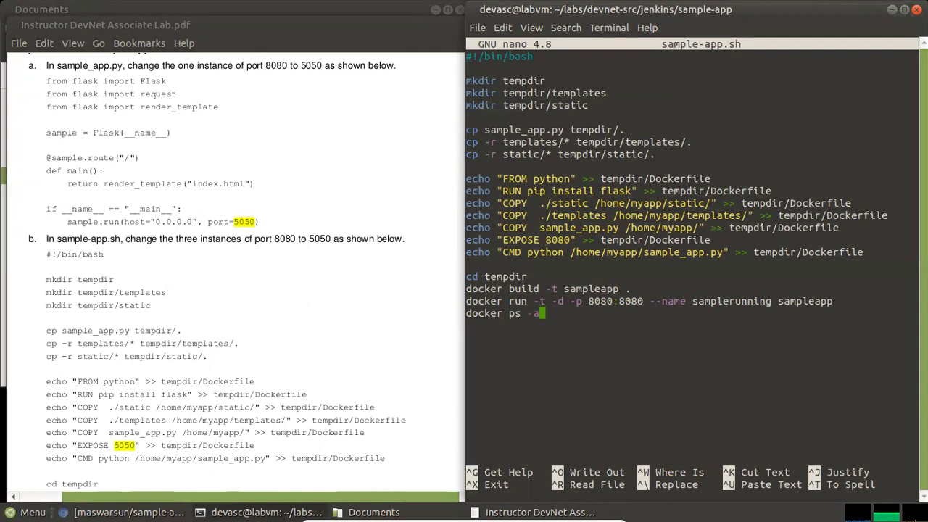
Change EXPOSE 8080 to 5050 and the docker run mapping to 5050:5050
key(Delete)
key(Delete)
key(Delete)
text(505)
scroll(215, 306, down, 2)
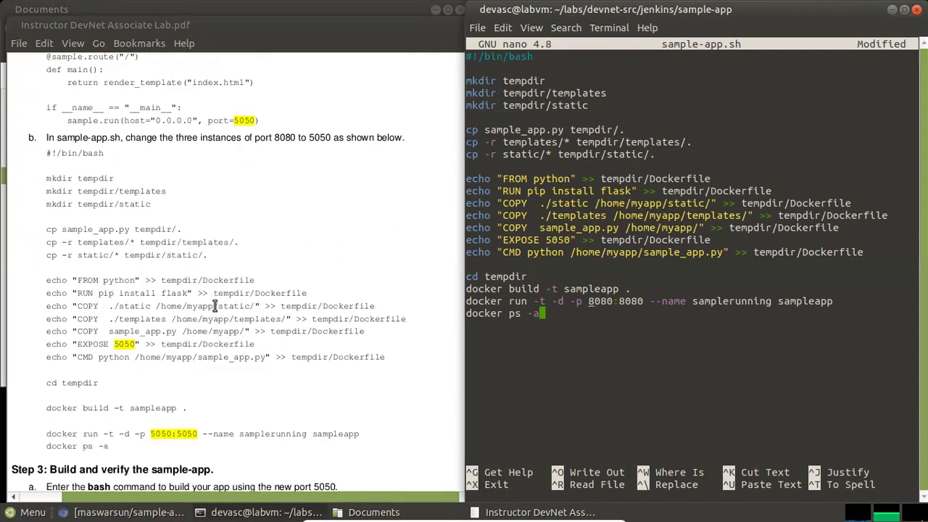
scroll(214, 306, down, 1)
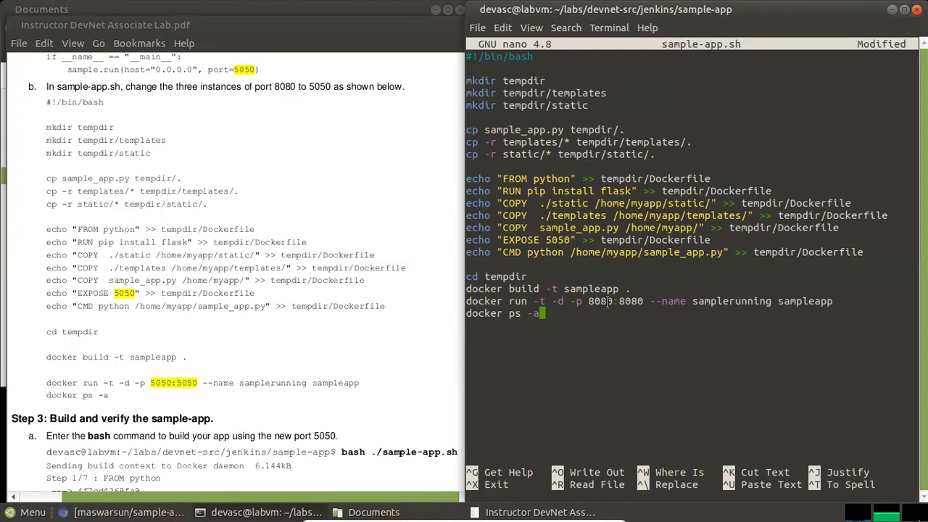
text(5050)
key(Delete)
key(Delete)
key(Delete)
key(Delete)
text(5050)
key(Delete)
key(Delete)
key(Delete)
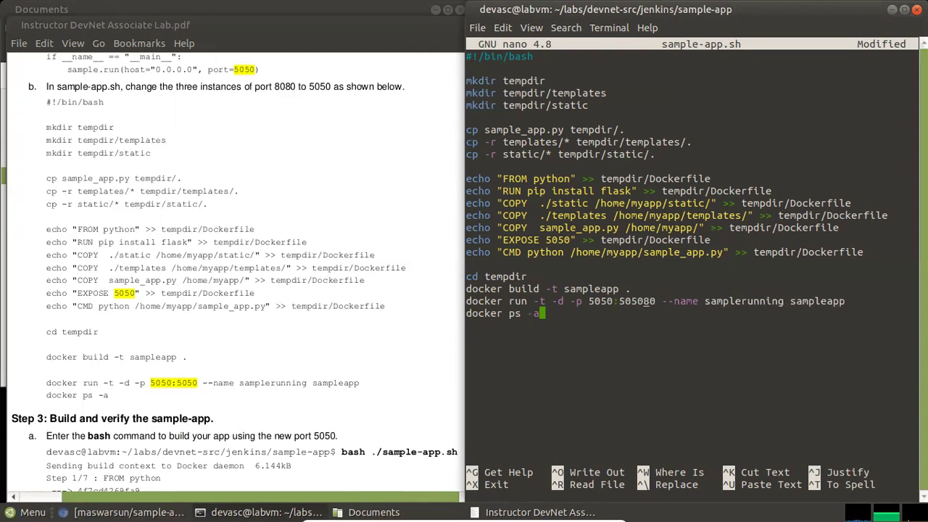
key(Delete)
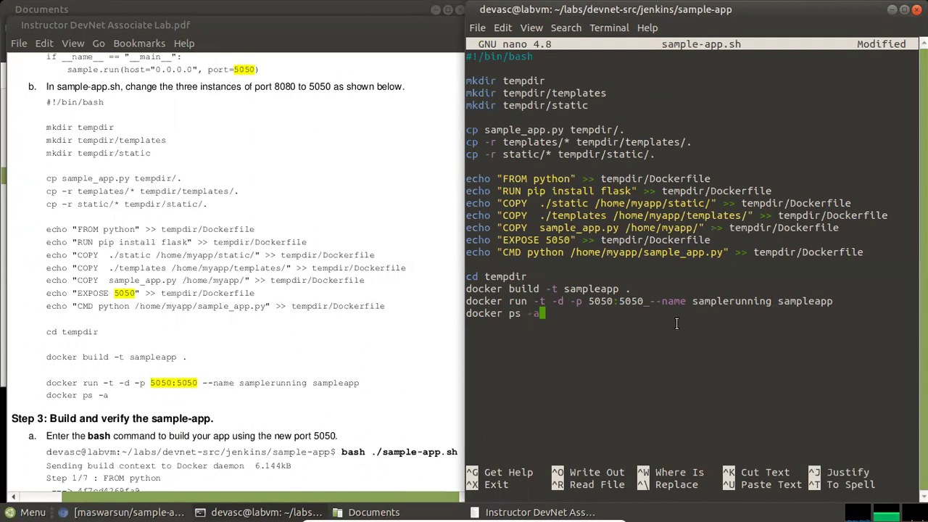
Save sample-app.sh and exit nano to the shell prompt
key(ctrl+o)
key(Return)
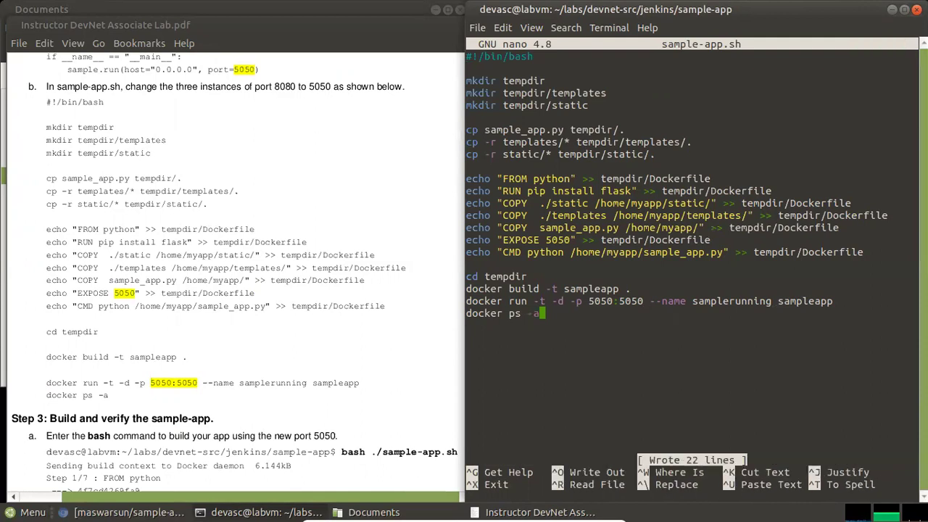
key(ctrl+x)
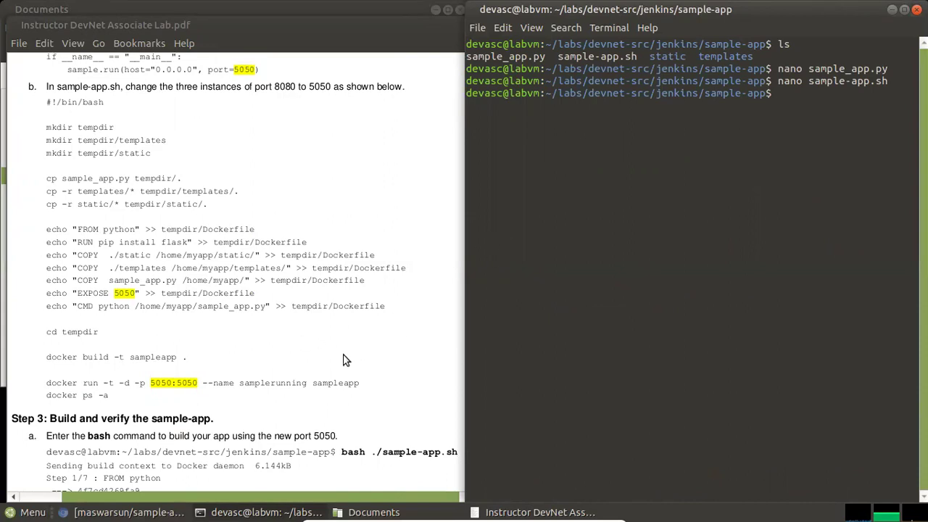
scroll(341, 355, down, 1)
scroll(343, 361, down, 1)
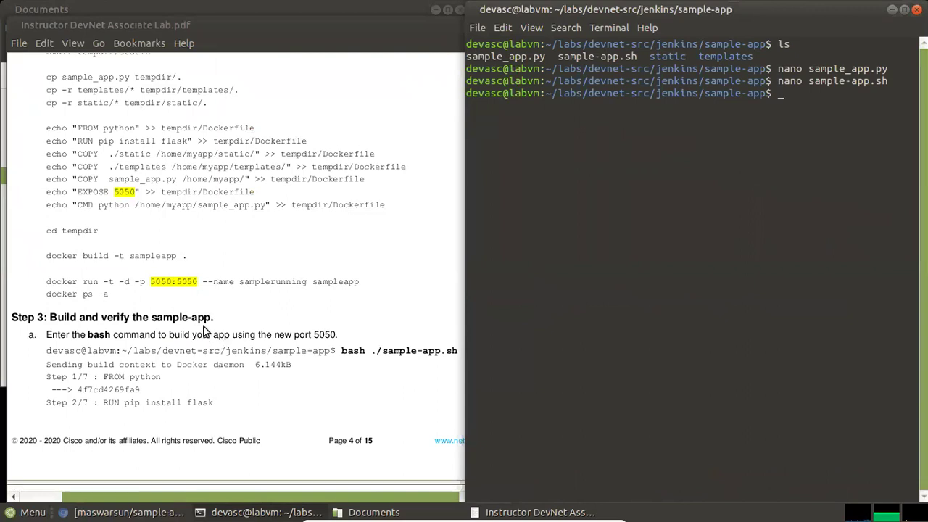
click(391, 379)
Run bash ./sample-app.sh to build the sampleapp image and start its container
scroll(310, 481, right, 2)
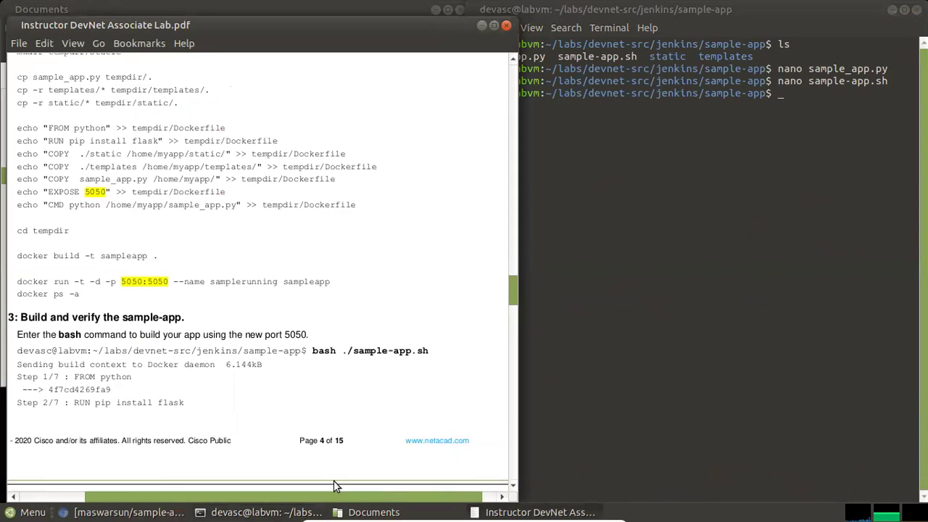
scroll(327, 481, right, 1)
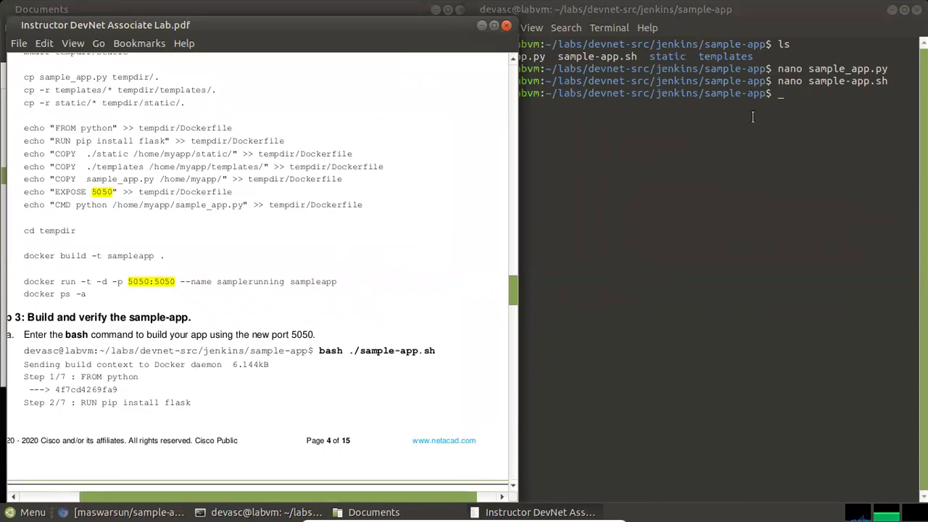
click(813, 101)
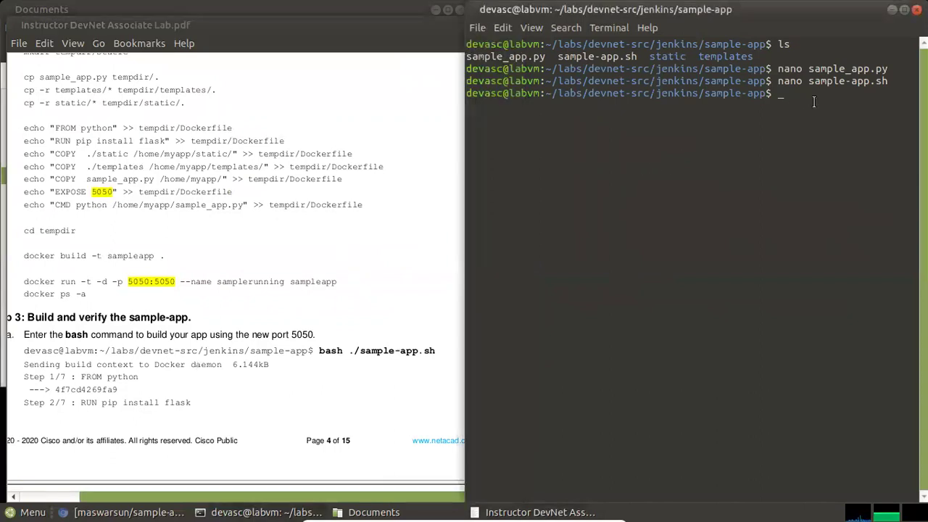
text(bash ./sam)
key(Tab)
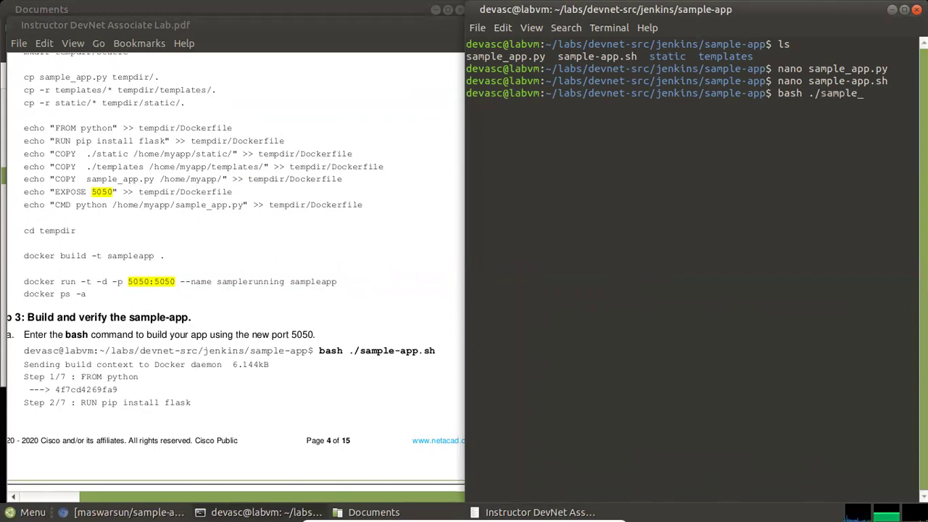
text(-)
key(Tab)
key(Return)
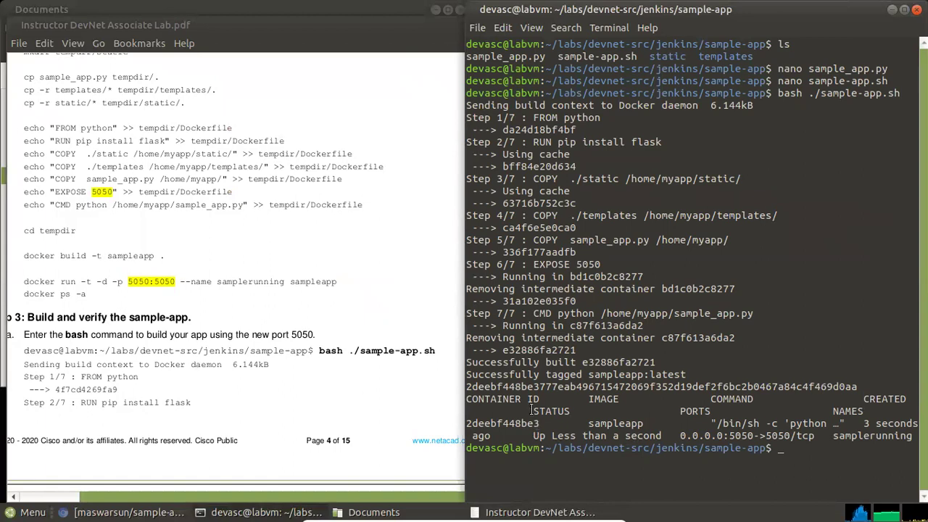
Verify samplerunning maps 0.0.0.0:5050->5050/tcp and locate the lab's localhost:5050 instruction
drag(484, 423, 525, 434)
drag(600, 425, 625, 428)
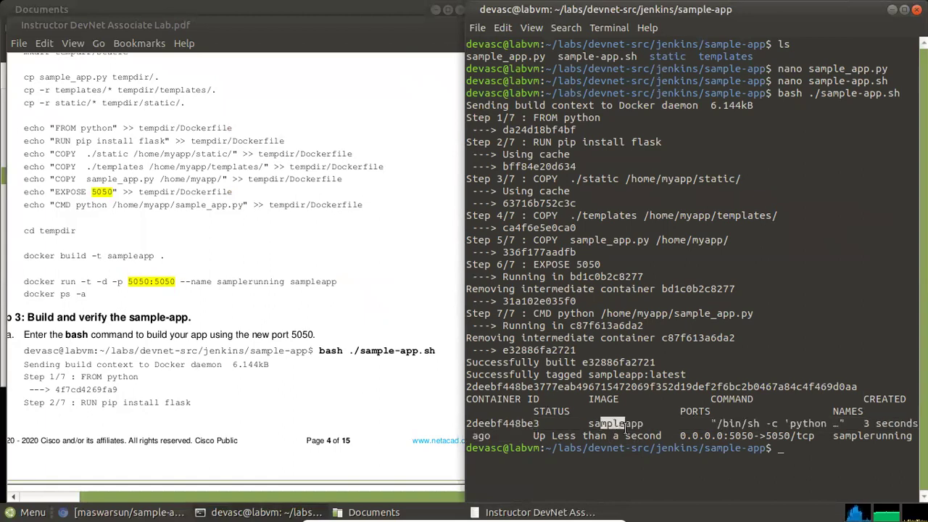
click(730, 423)
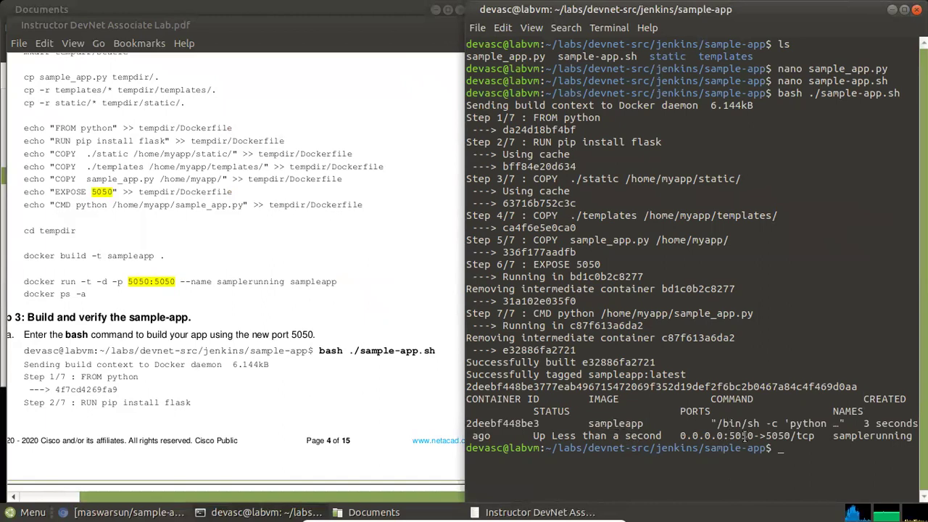
drag(681, 411, 702, 411)
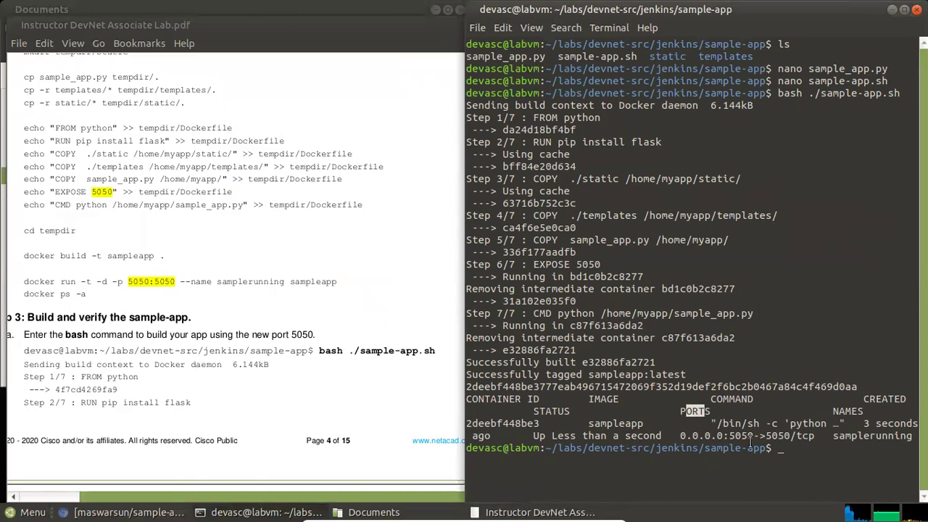
drag(766, 435, 786, 442)
click(786, 443)
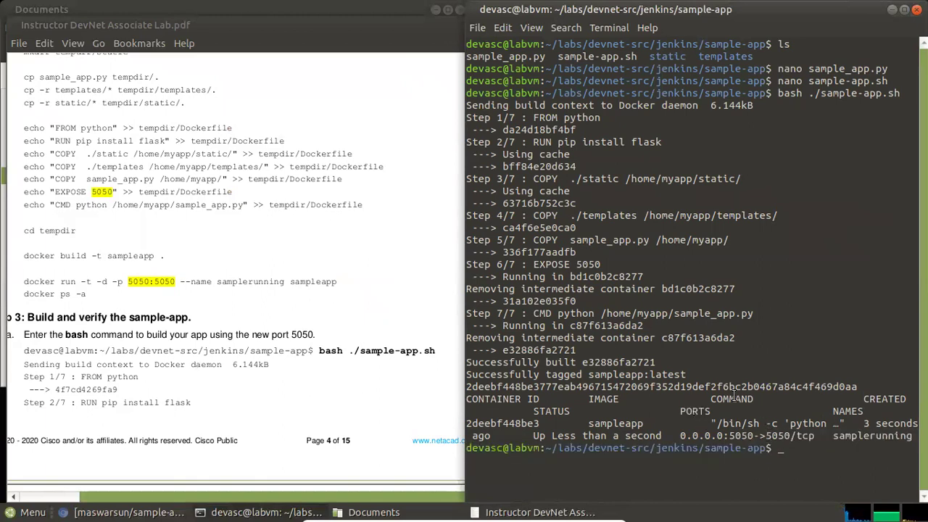
scroll(192, 348, down, 3)
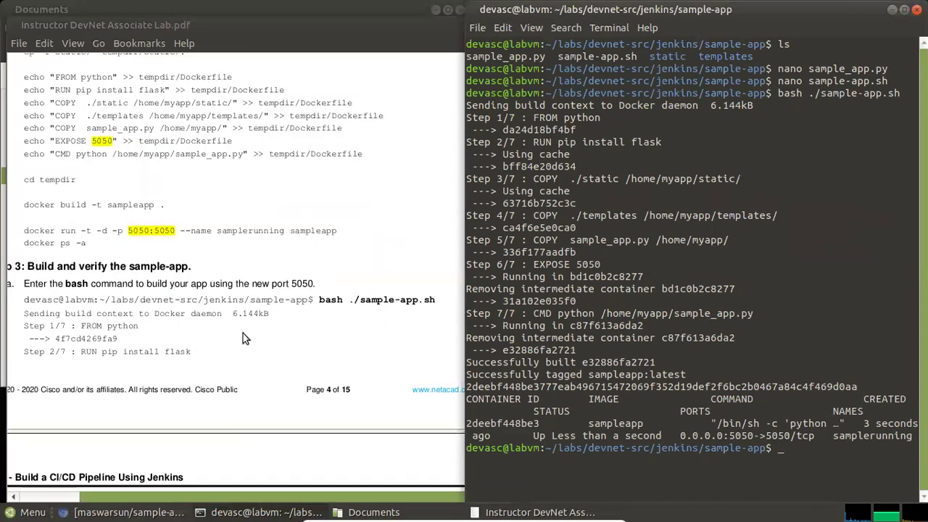
scroll(244, 339, down, 12)
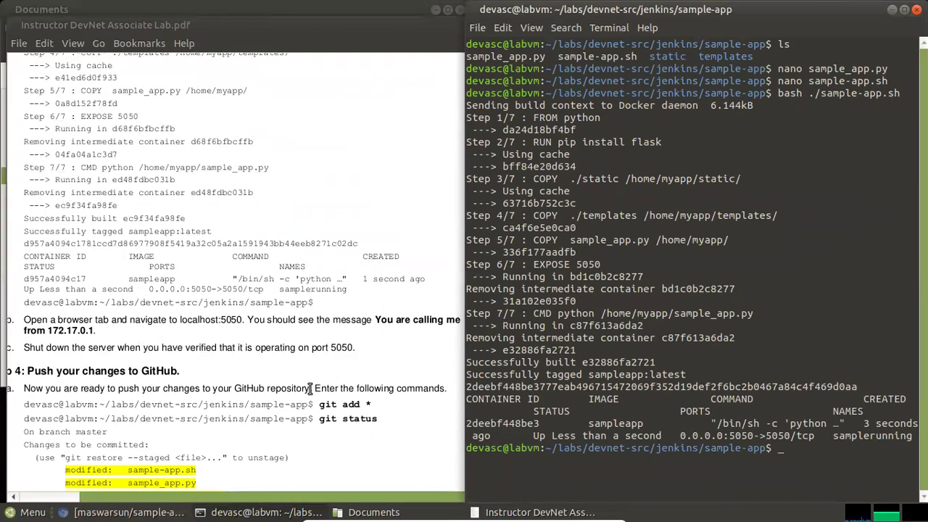
click(210, 320)
drag(211, 320, 278, 320)
click(278, 320)
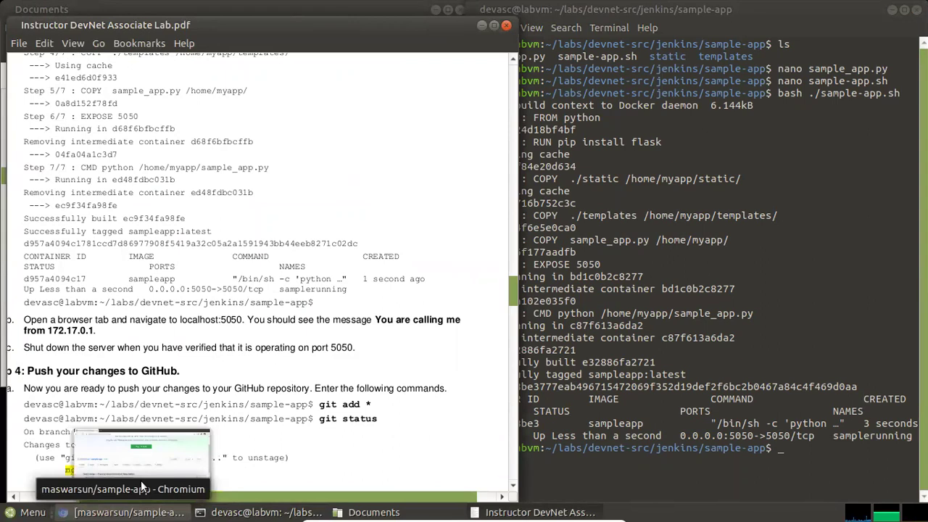
Load localhost:5050 in a new Chromium tab, confirming 'You are calling me from 172.17.0.1', then minimize
click(141, 480)
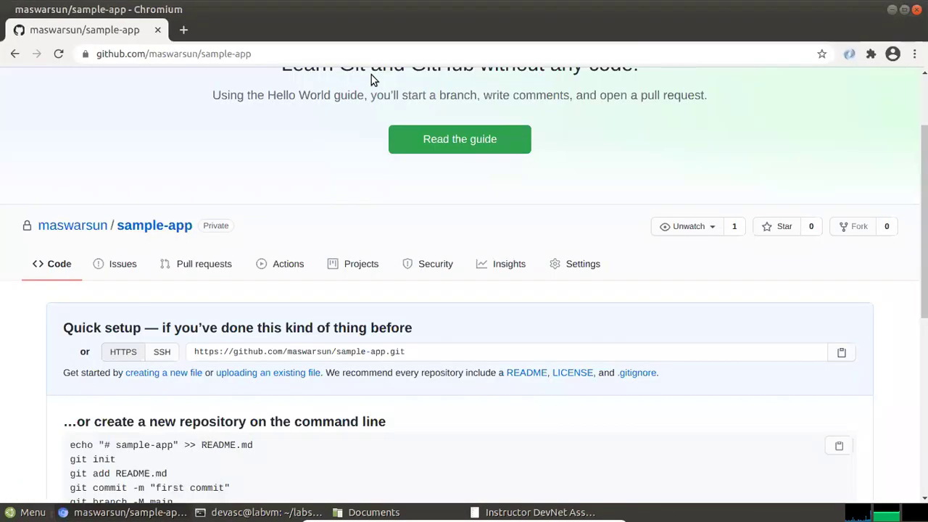
click(186, 32)
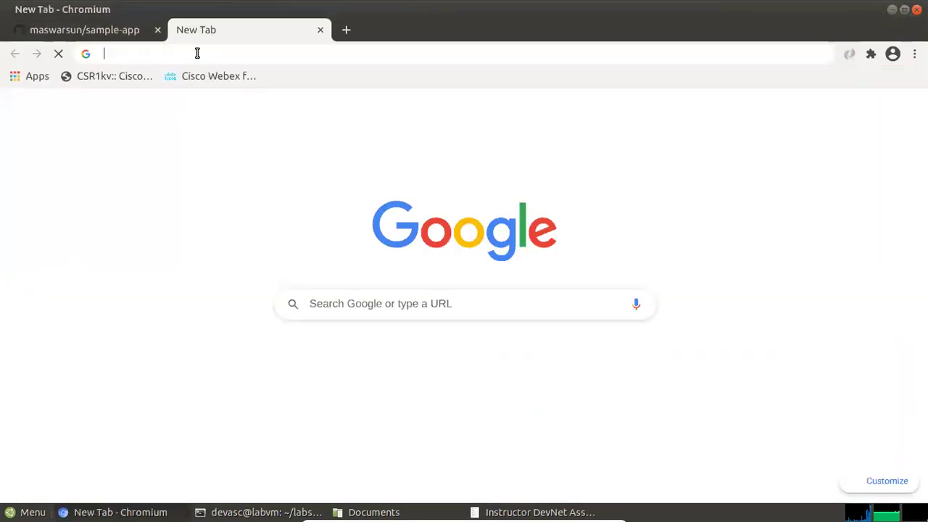
click(197, 52)
text(lo)
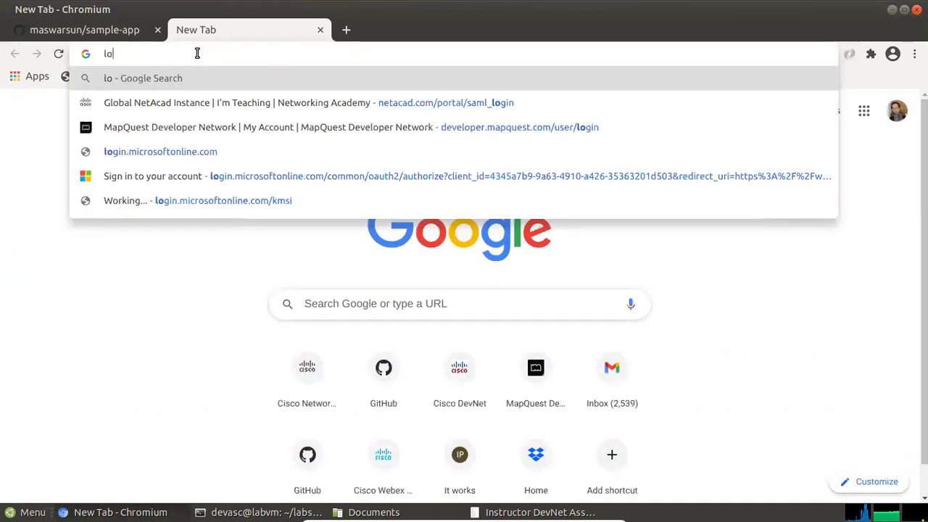
text(calhost)
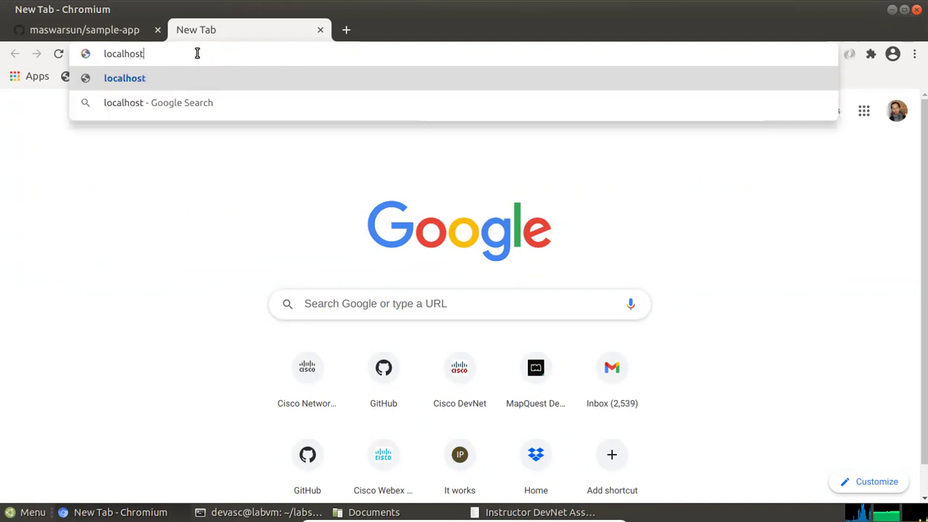
text(:5050)
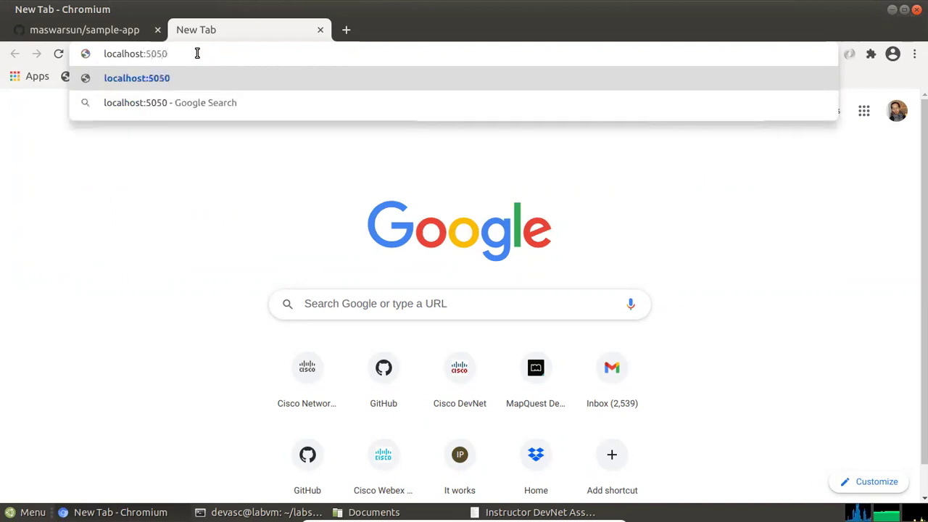
key(Return)
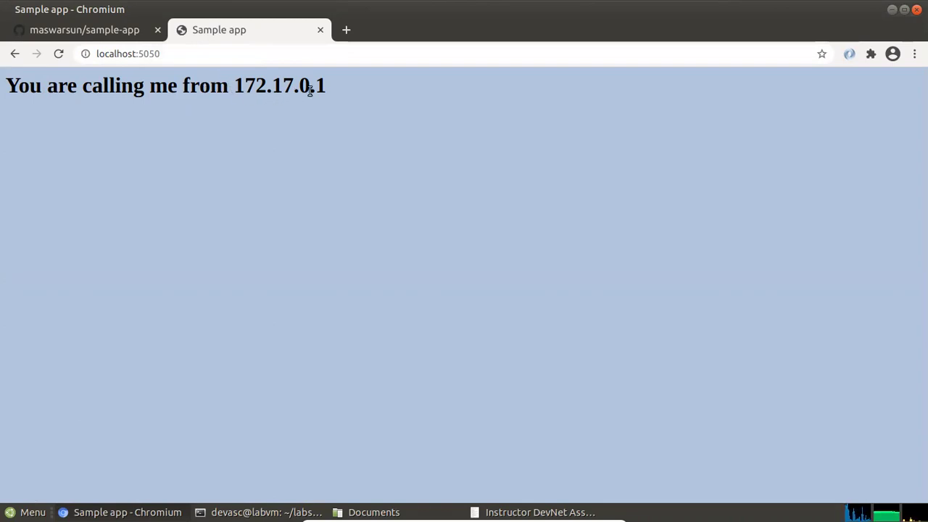
click(892, 9)
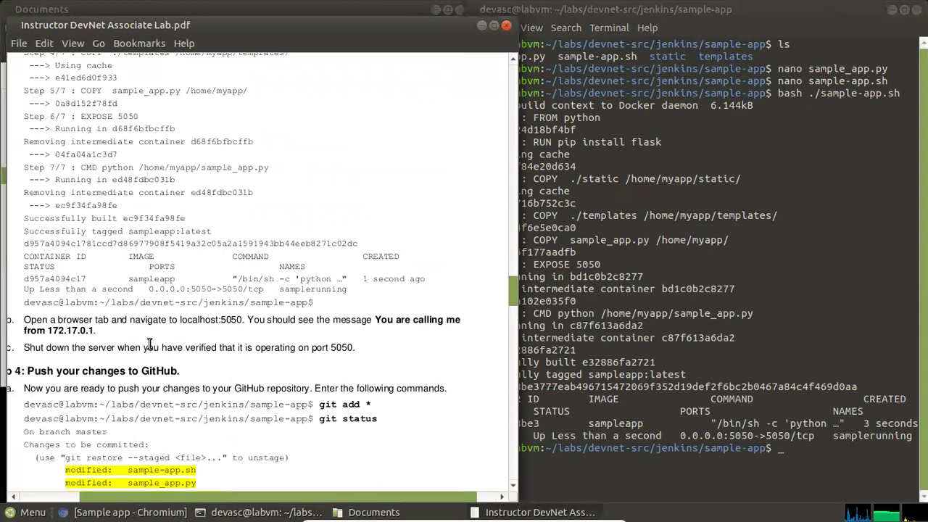
Stage all sample-app changes with git add and review them with git status
scroll(164, 482, left, 2)
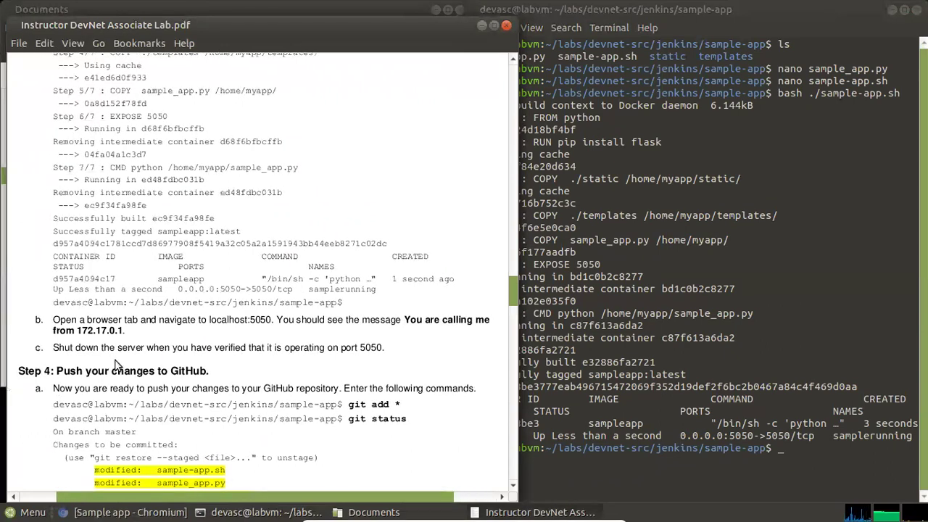
scroll(116, 362, down, 2)
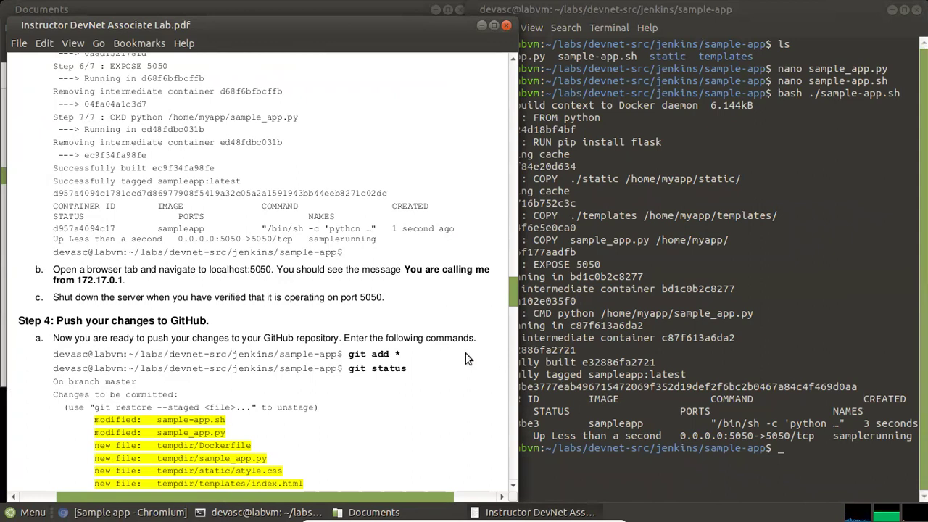
click(837, 466)
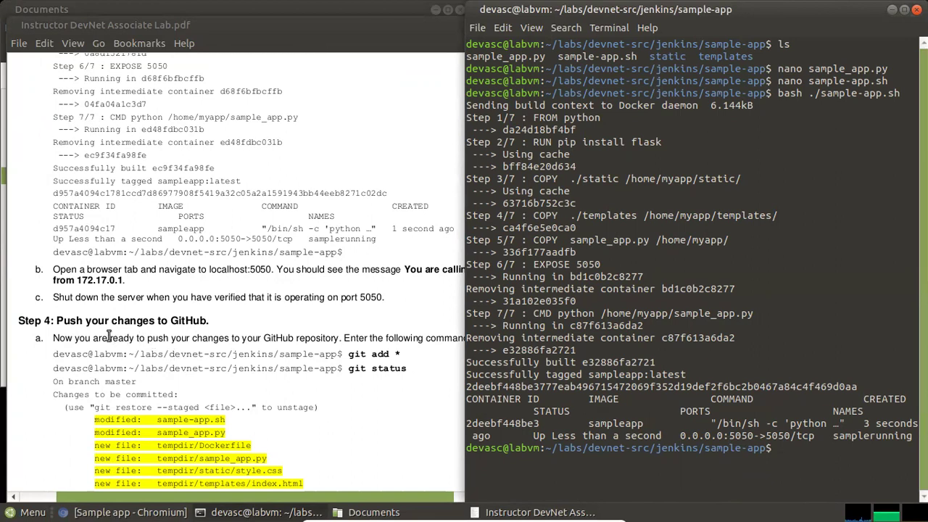
scroll(128, 317, down, 1)
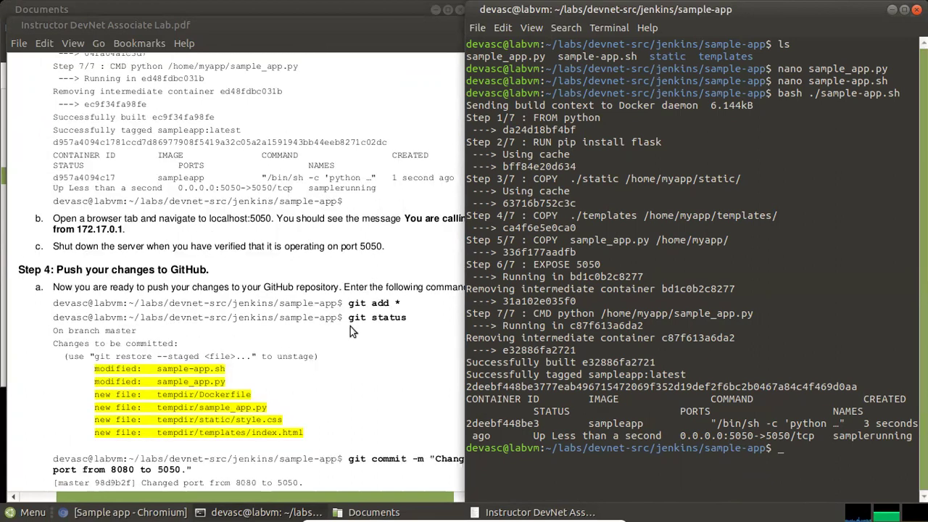
click(265, 262)
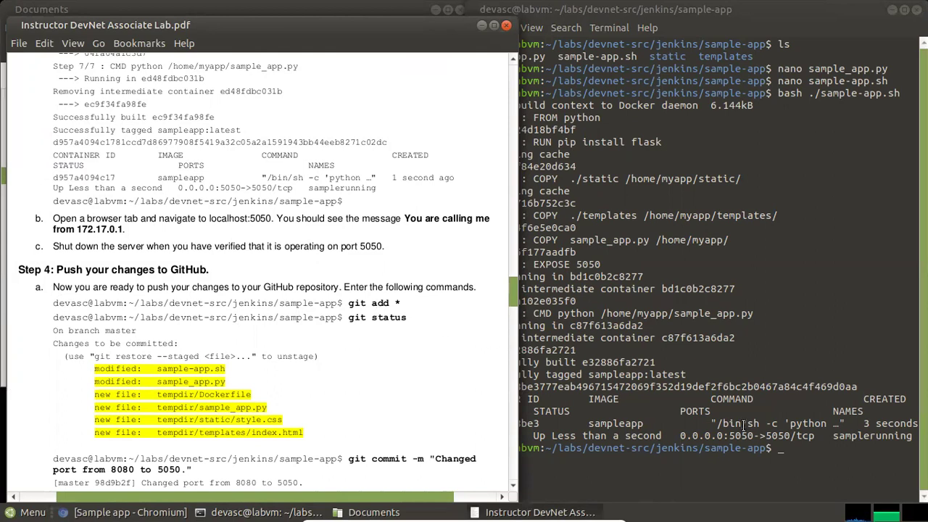
click(795, 449)
text(git )
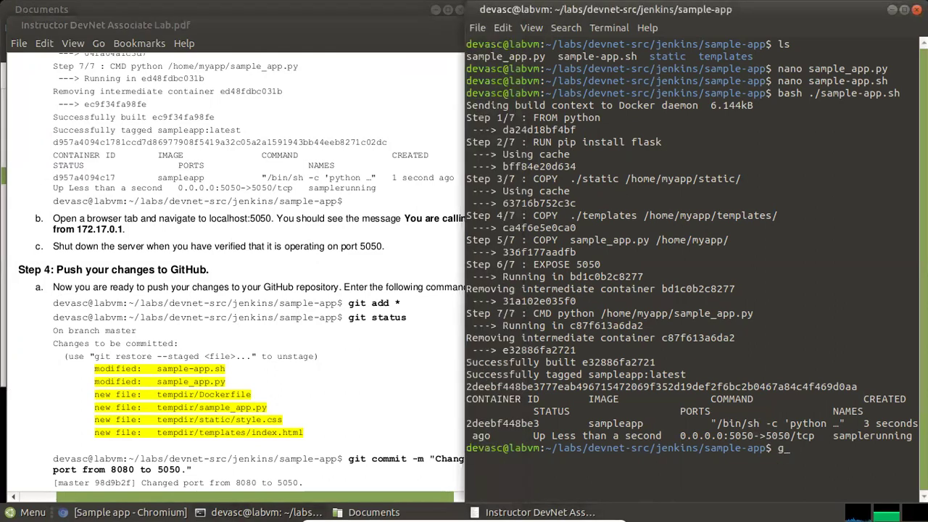
text(add *)
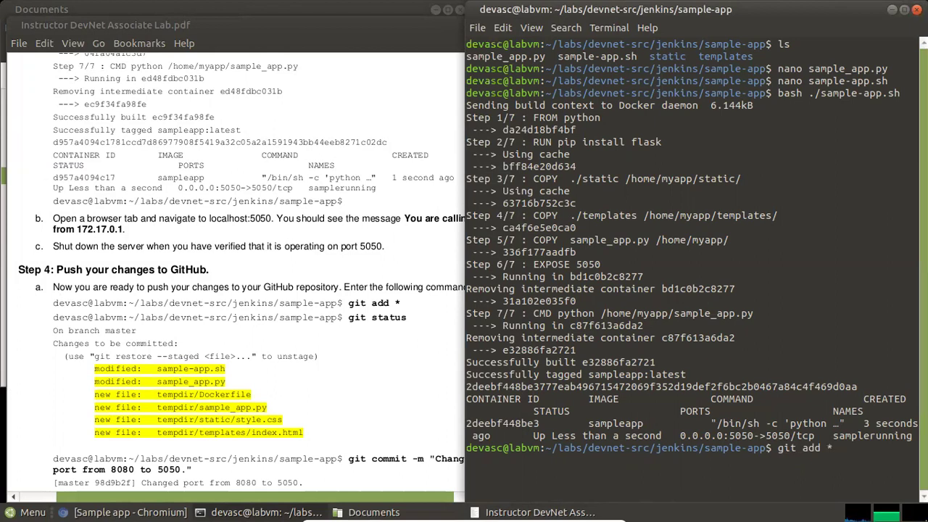
key(Return)
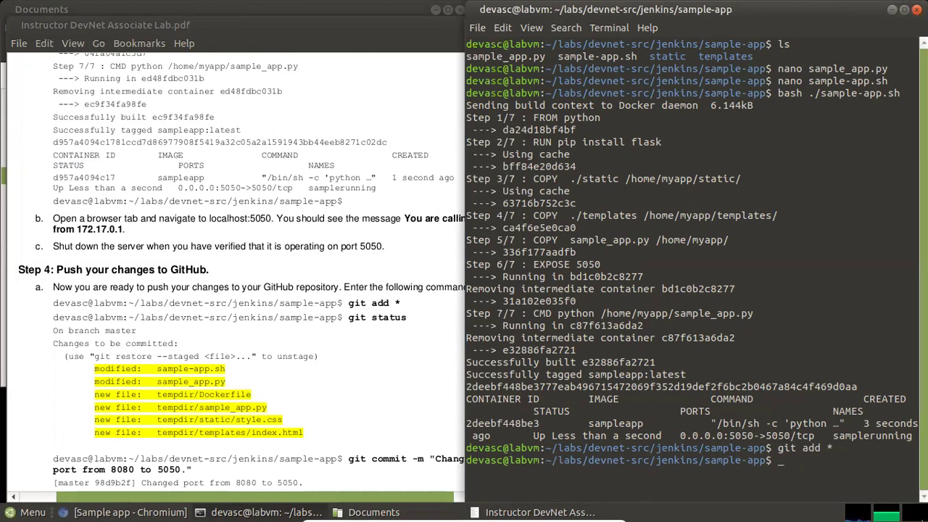
text(git status)
key(Return)
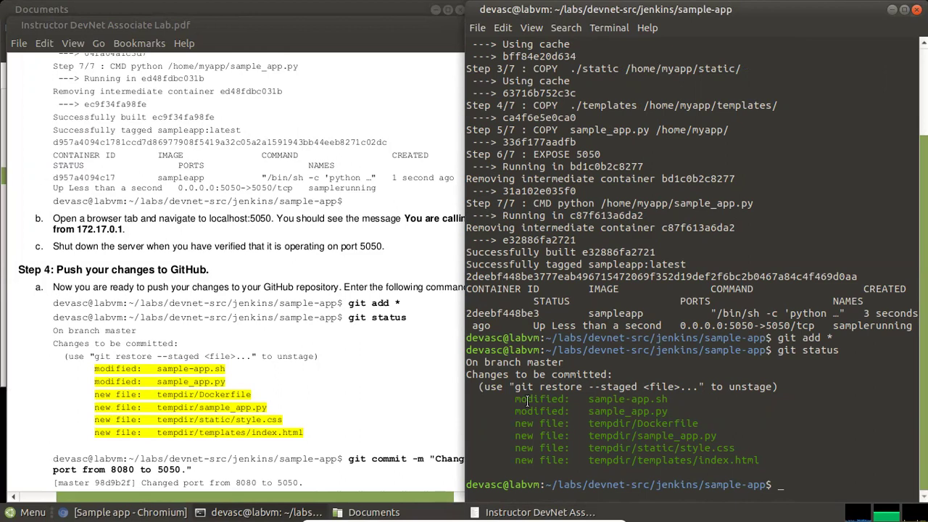
Review the git status output showing sample-app.sh and sample_app.py modified
drag(527, 398, 674, 413)
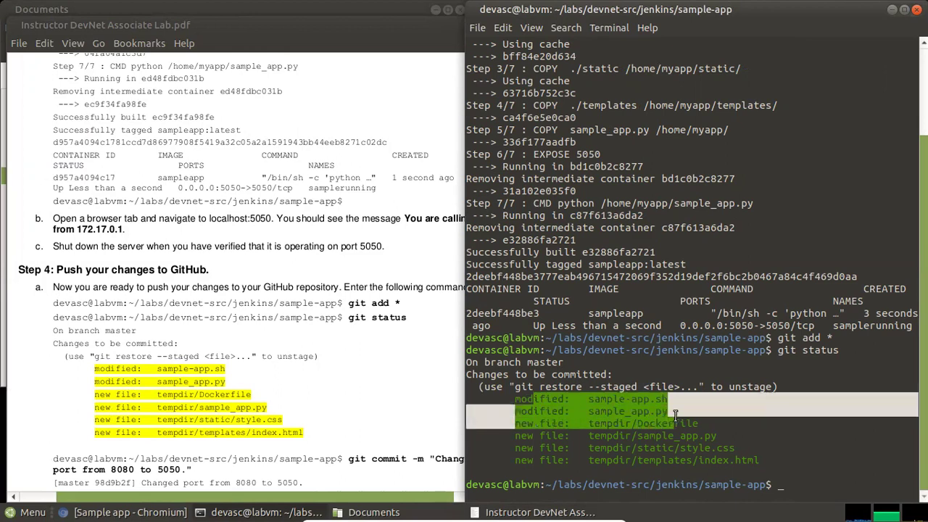
click(674, 411)
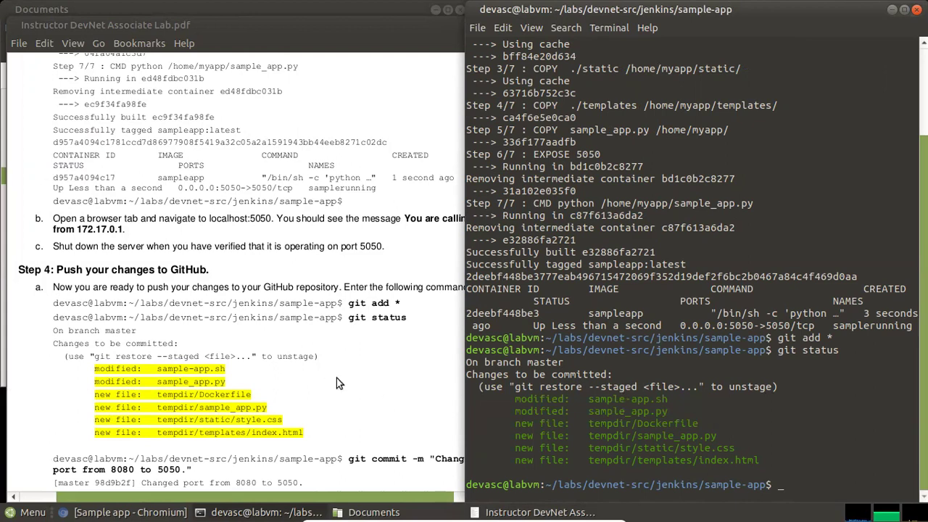
scroll(337, 377, down, 1)
scroll(336, 382, down, 1)
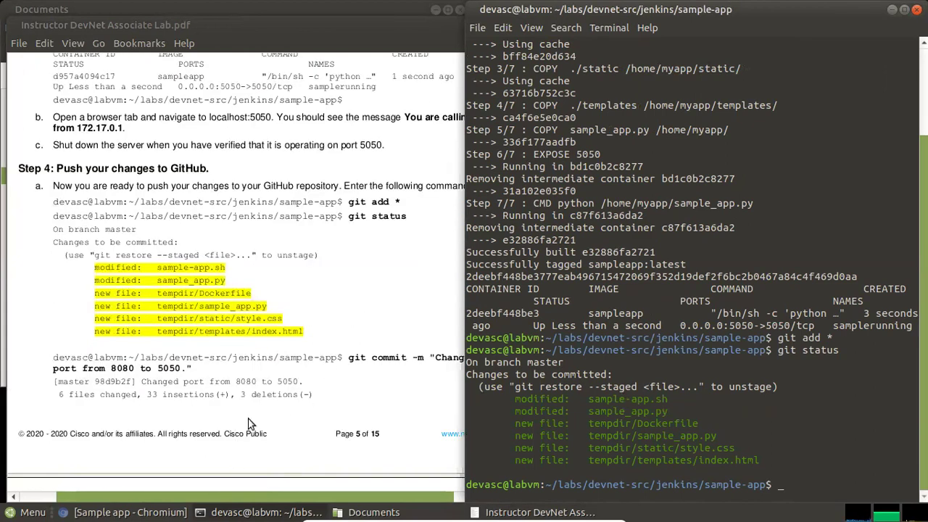
click(390, 401)
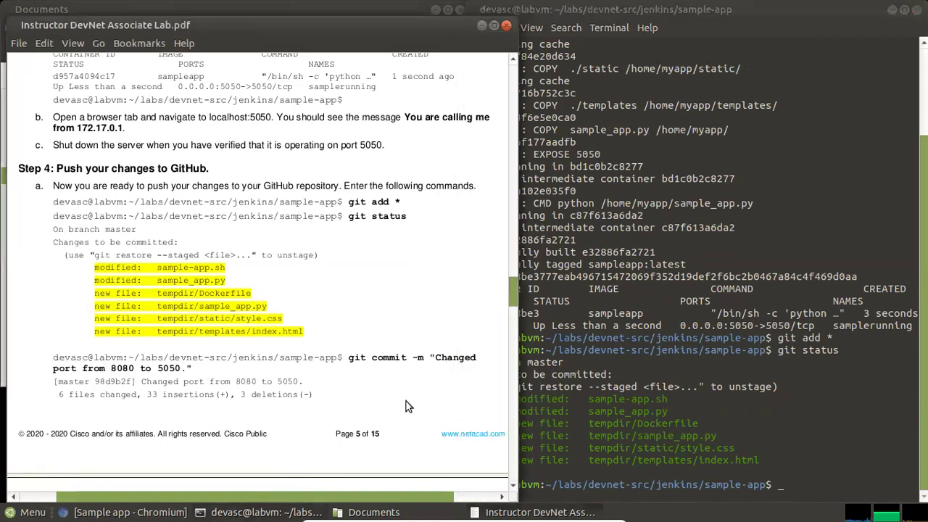
click(800, 478)
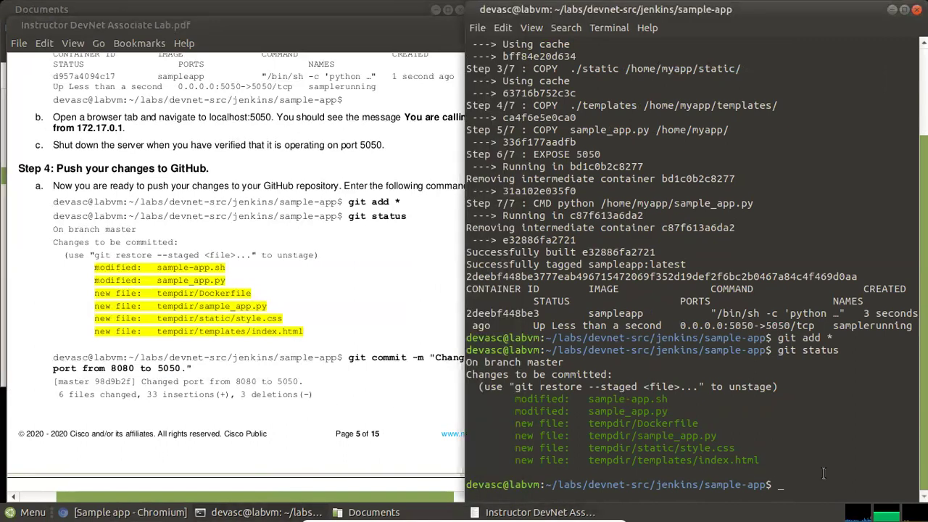
Commit with message 'Change port from 8080 to 5050.', correcting the 'committ' typo and rerunning
text(git committ -m)
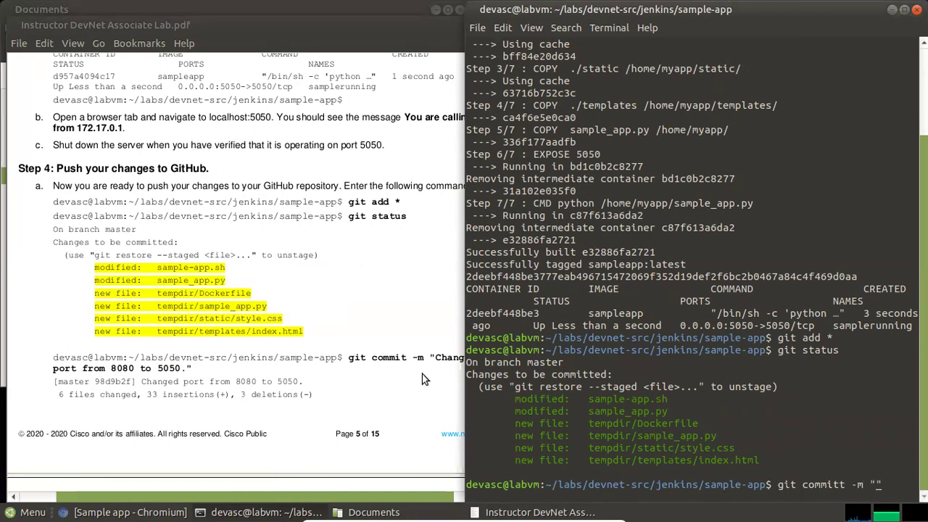
text(Change port)
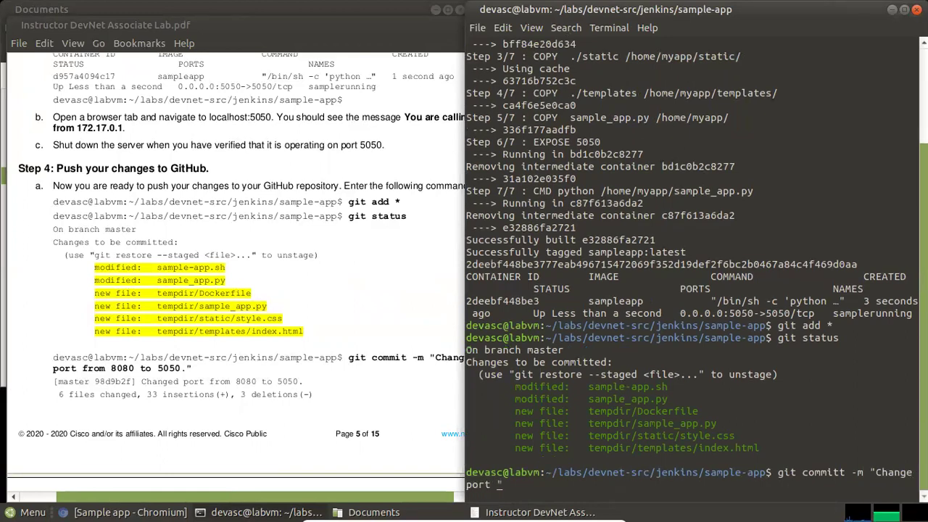
text( from 8080 to 5050.)
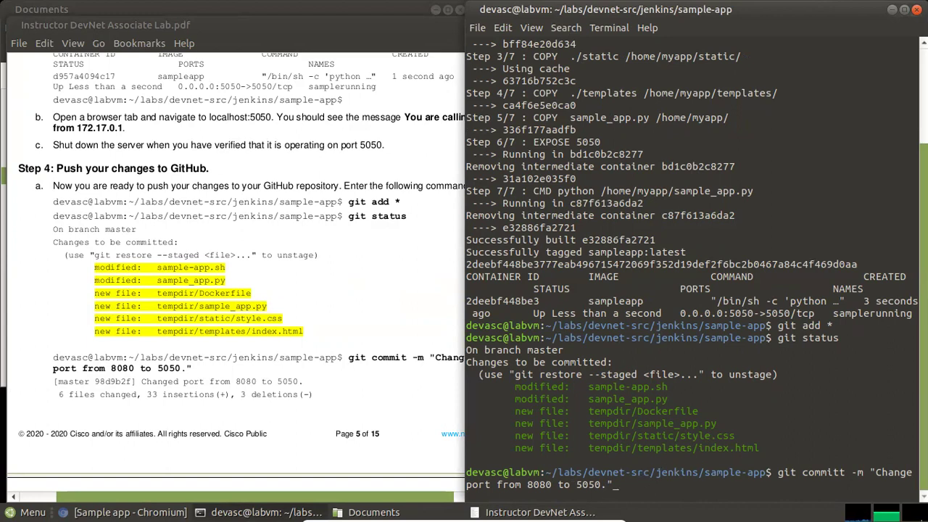
key(Return)
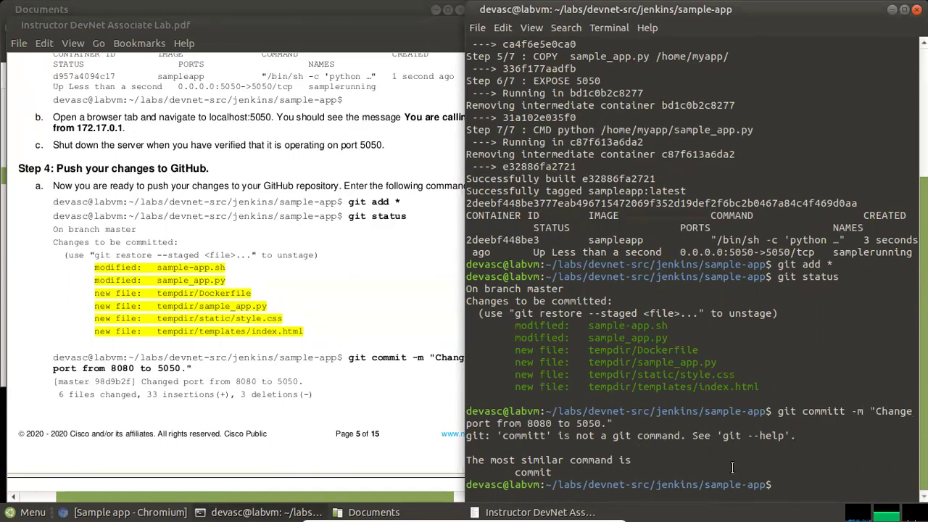
key(Up)
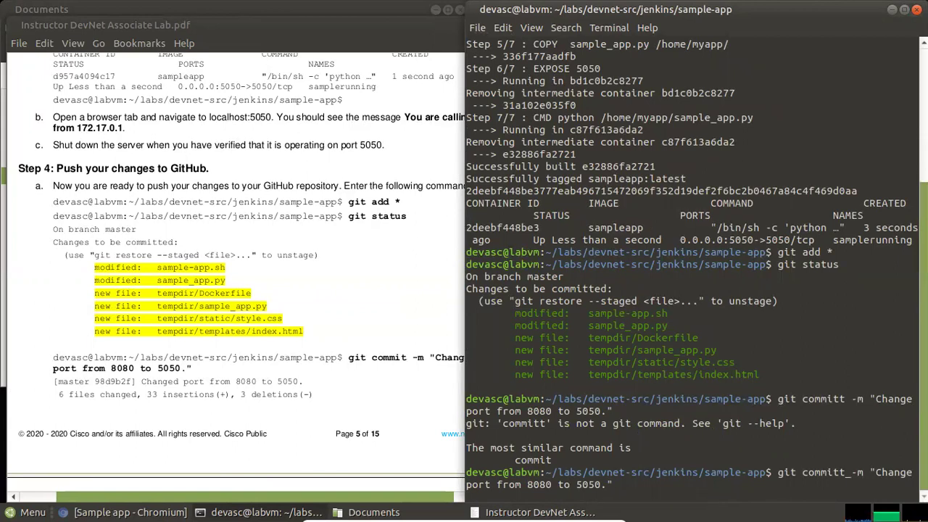
key(BackSpace)
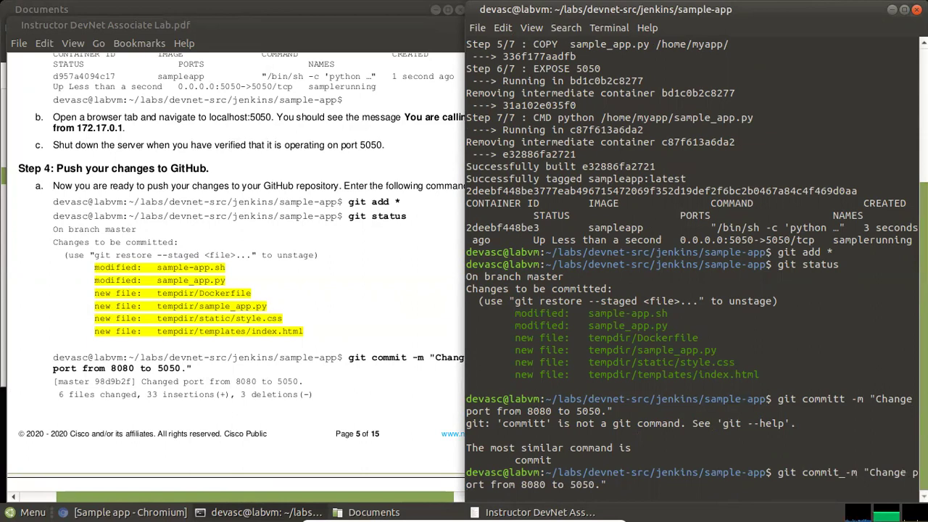
key(Return)
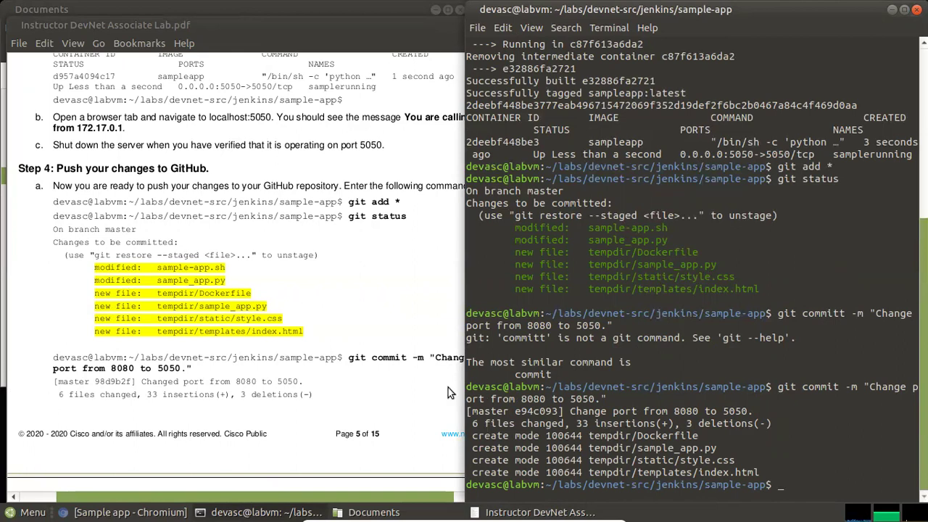
Scroll the lab PDF to find the next instruction after the commit
click(291, 374)
scroll(290, 372, down, 7)
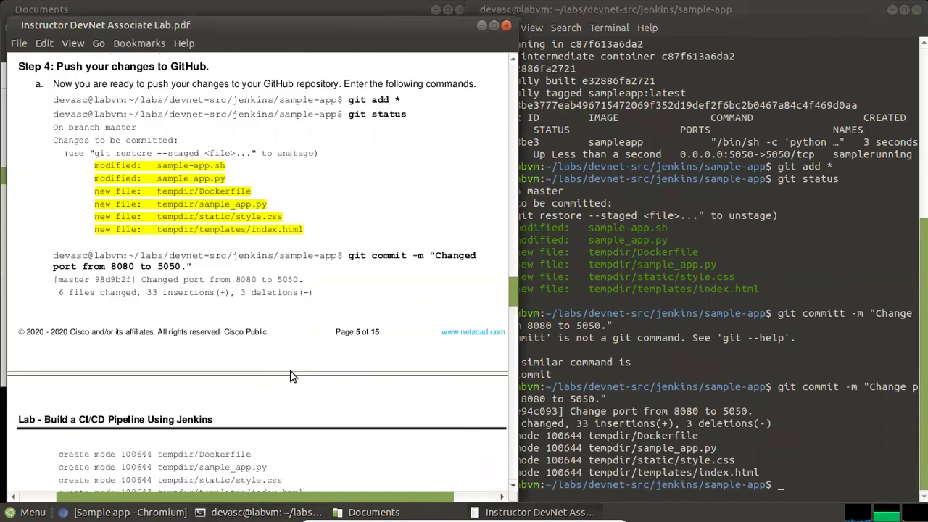
scroll(290, 371, down, 3)
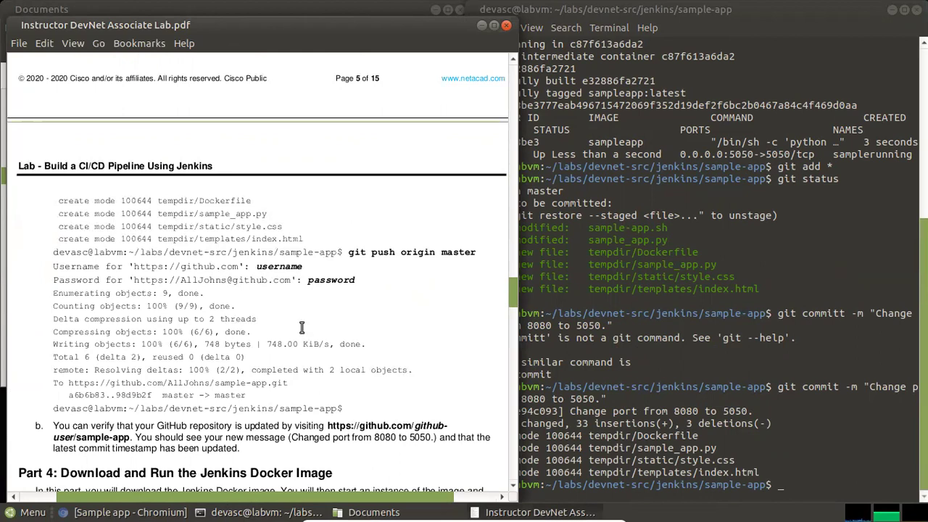
scroll(304, 332, up, 4)
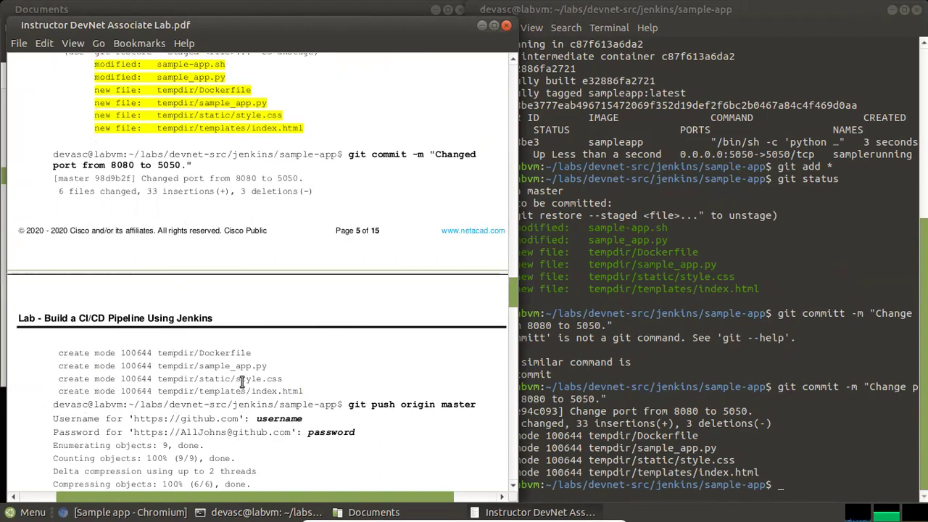
Locate the git push origin master step in the lab PDF and get a fresh terminal prompt
drag(348, 404, 455, 424)
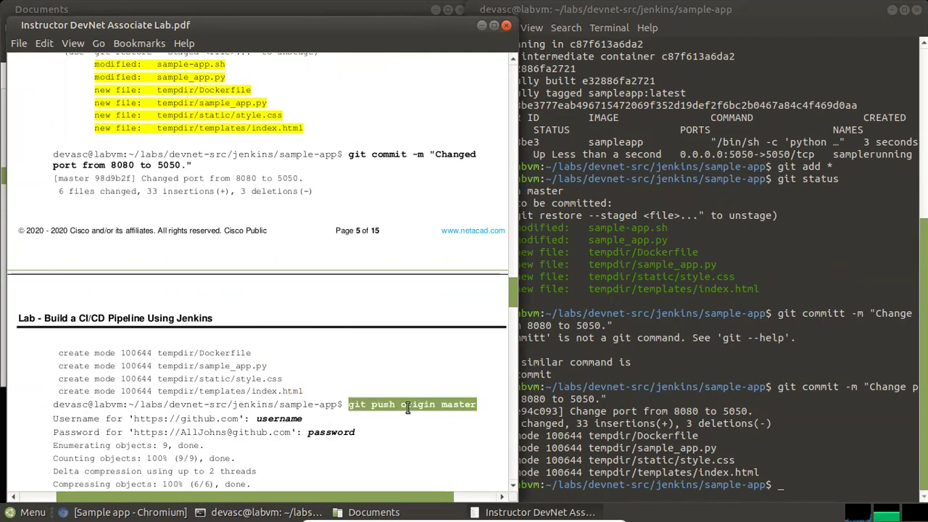
click(406, 407)
scroll(376, 411, down, 3)
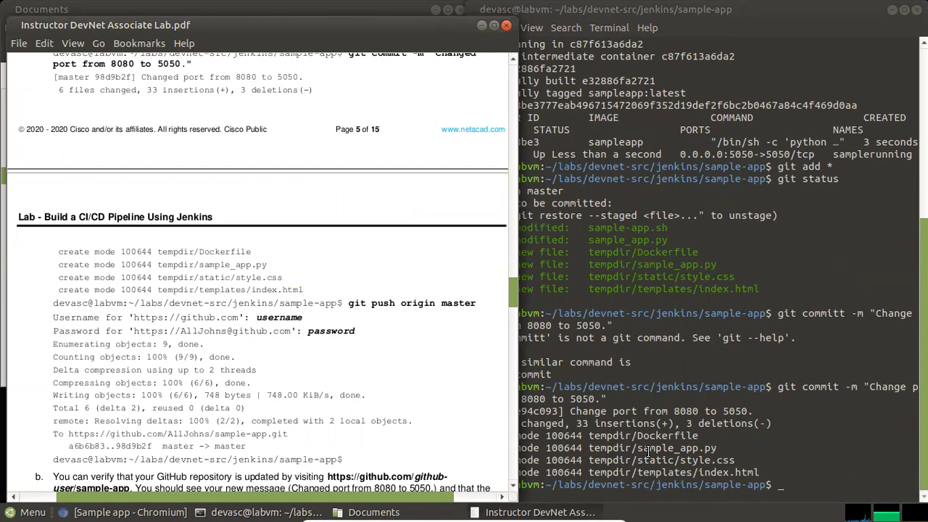
click(794, 484)
key(Return)
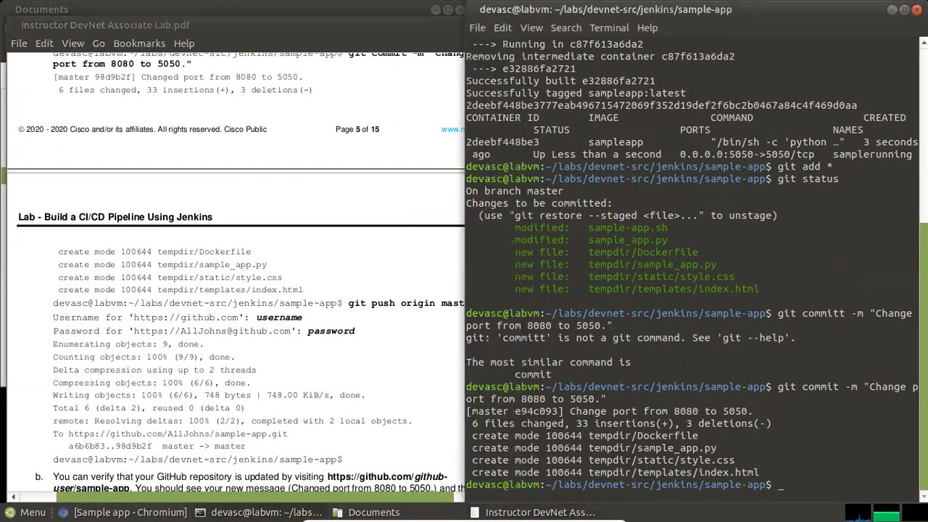
Run git push origin master, entering the GitHub username and account password
text(git)
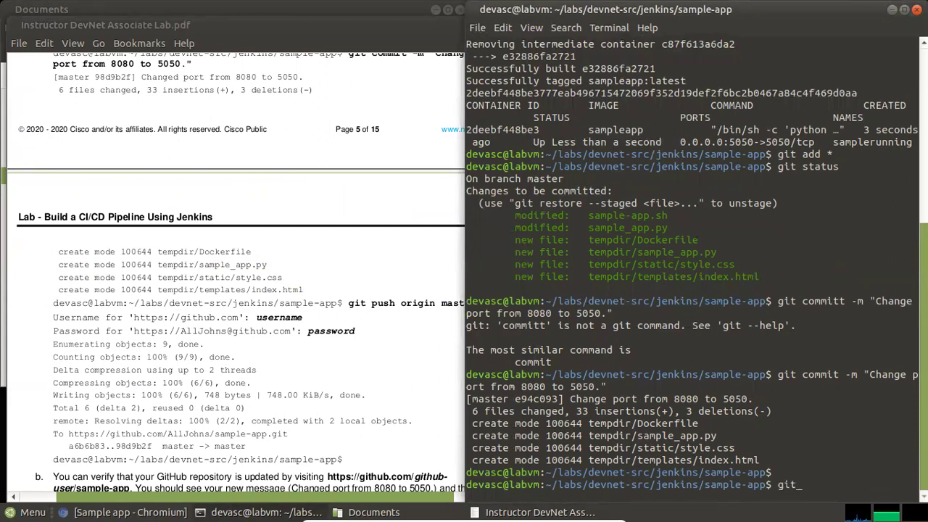
text( push origin master)
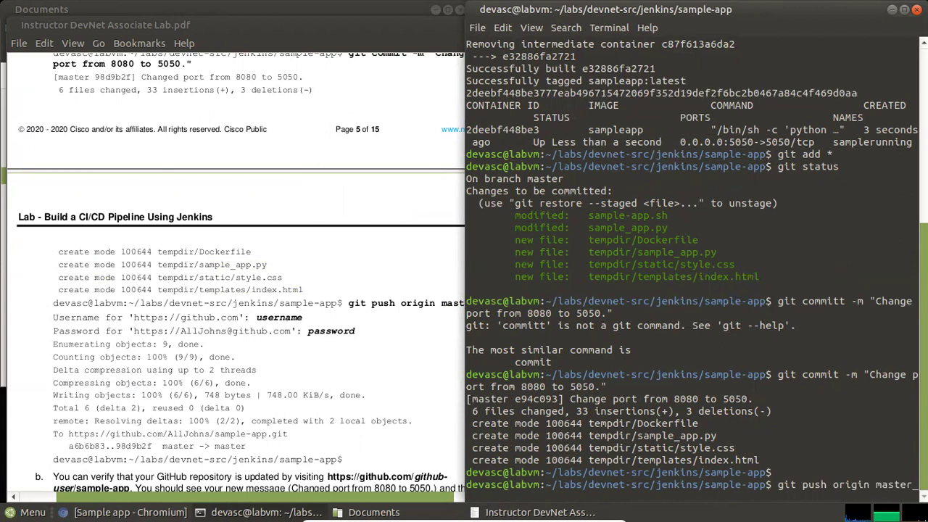
click(403, 329)
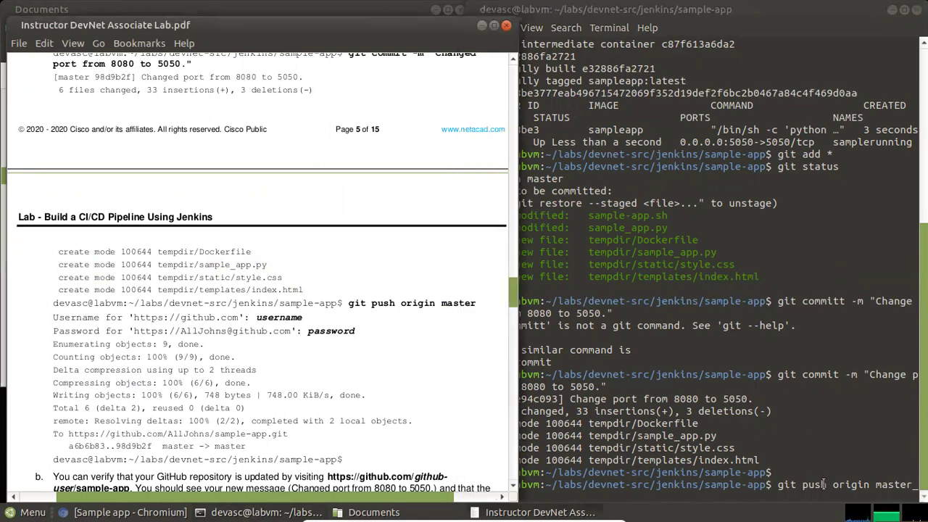
click(823, 483)
key(Return)
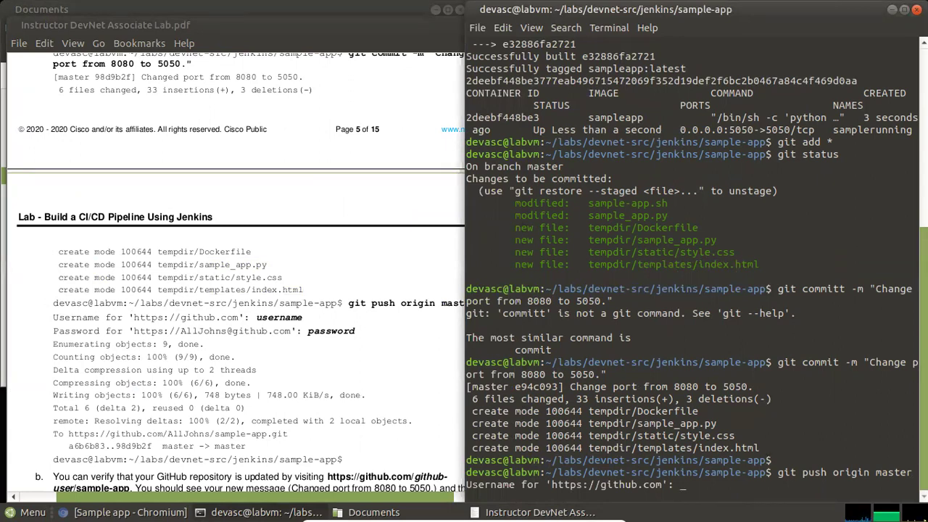
text(maswarsun)
key(Return)
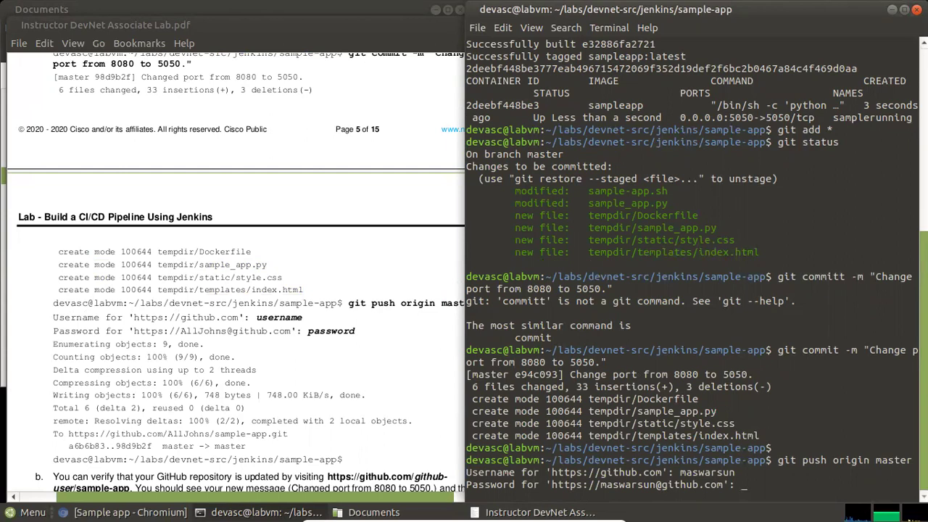
key(Return)
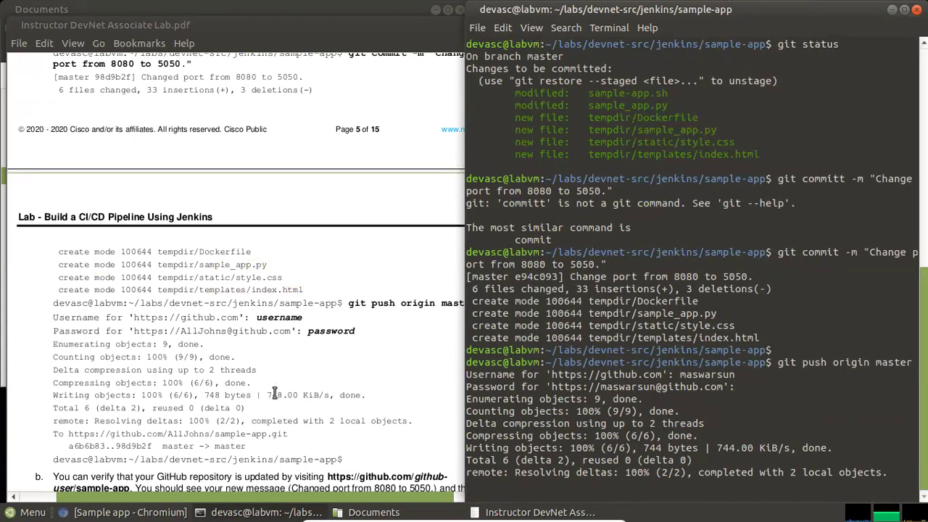
Check the push result (100% delta resolution) and bring the Chromium sample app window forward
click(380, 379)
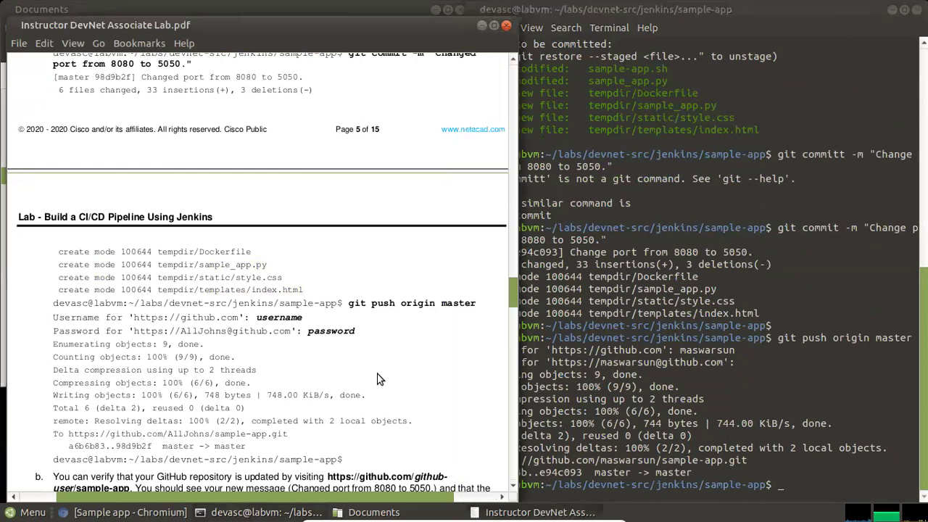
scroll(379, 379, down, 1)
click(776, 447)
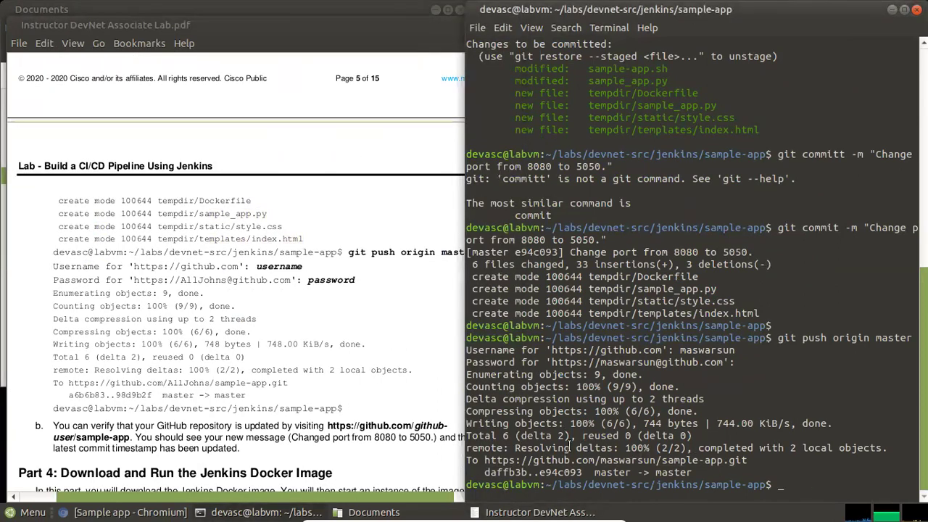
drag(624, 447, 698, 447)
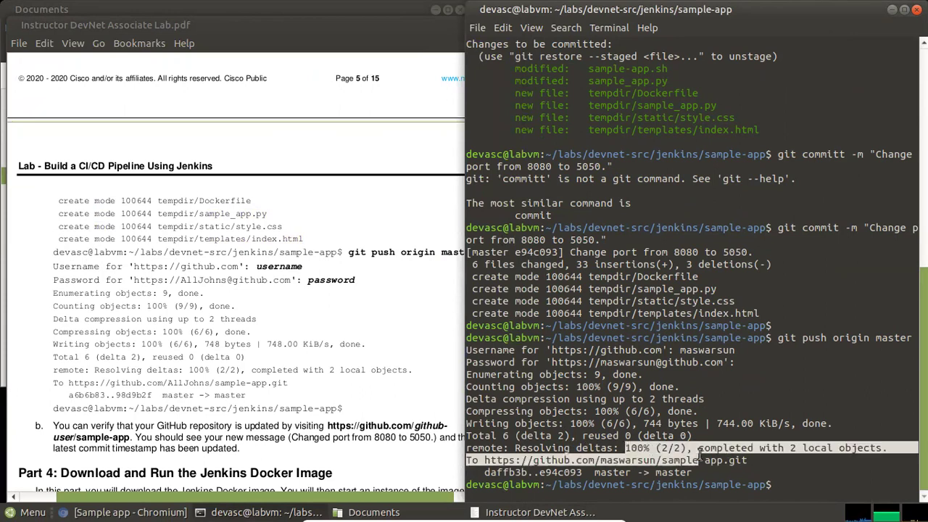
click(307, 382)
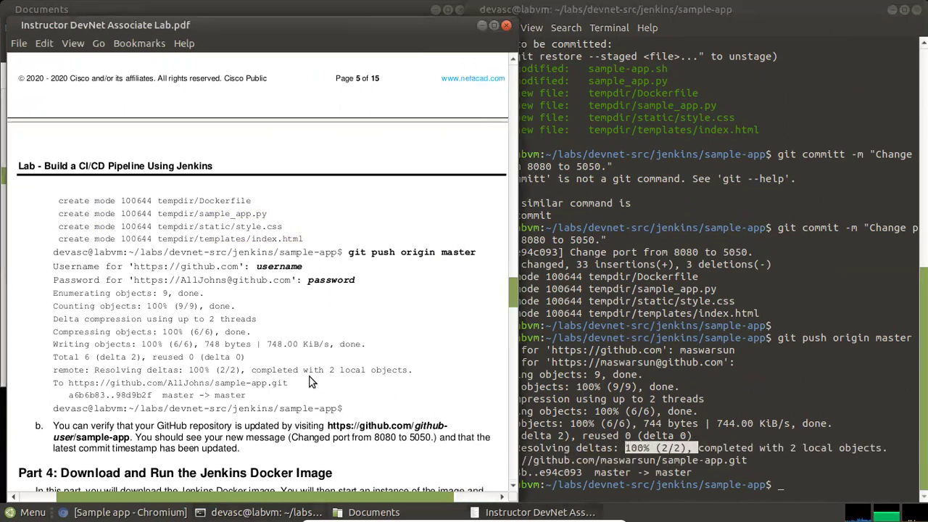
scroll(307, 382, down, 1)
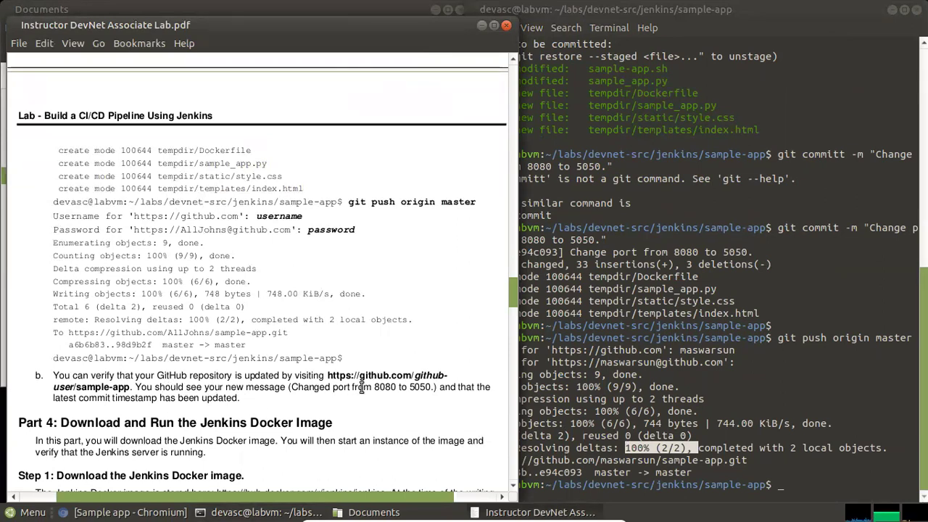
mouse_move(173, 511)
click(166, 486)
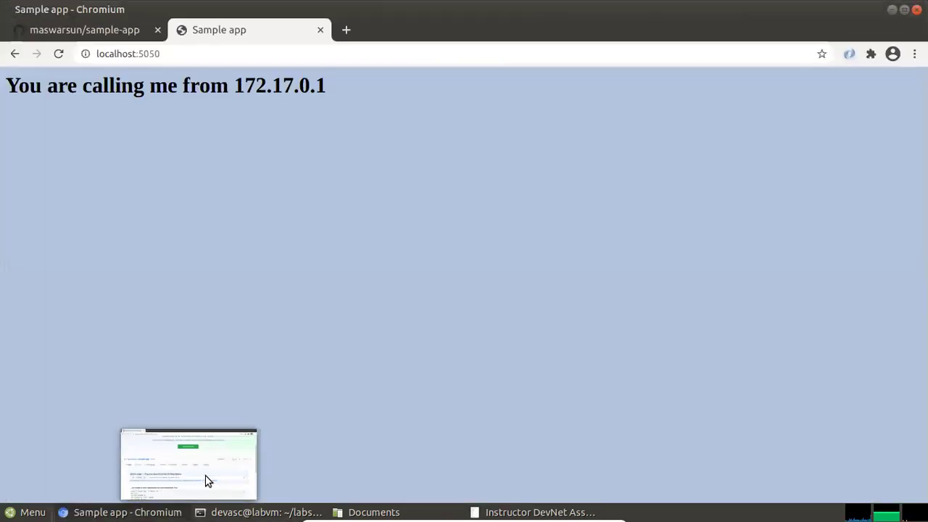
Reload the GitHub sample-app repo and confirm the latest commit 'Change port from 8080 to 5050.'
click(122, 31)
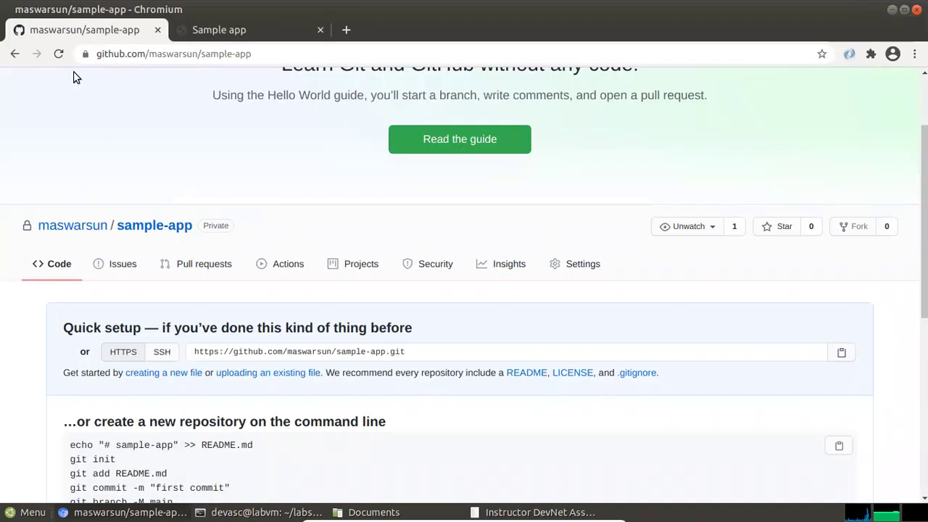
click(58, 54)
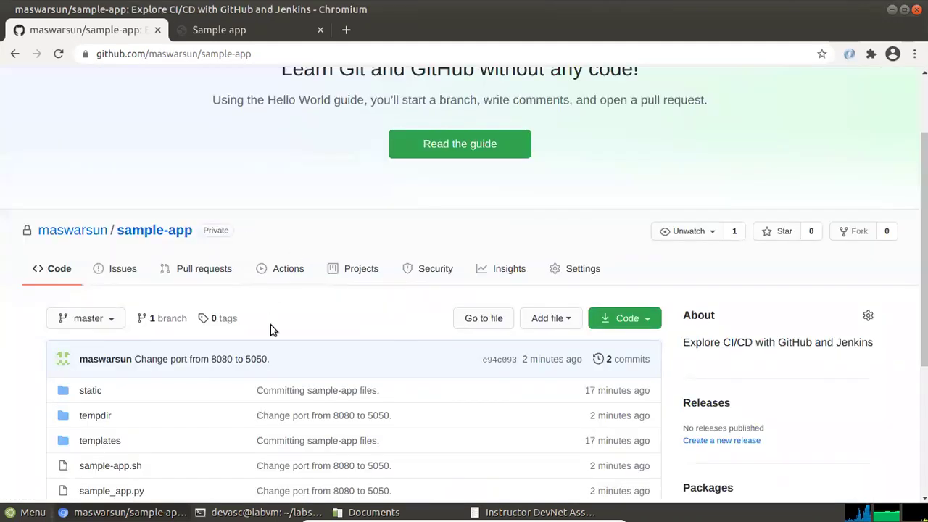
scroll(752, 326, down, 1)
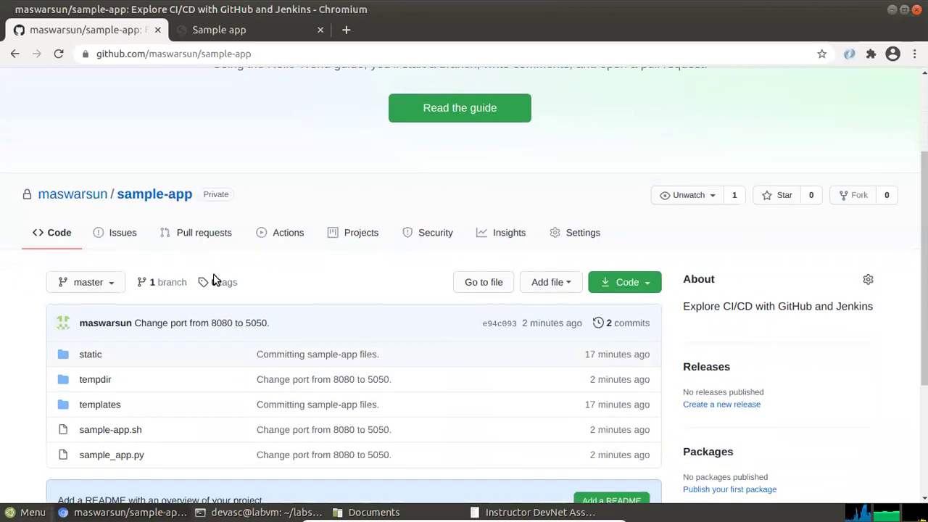
scroll(271, 292, down, 2)
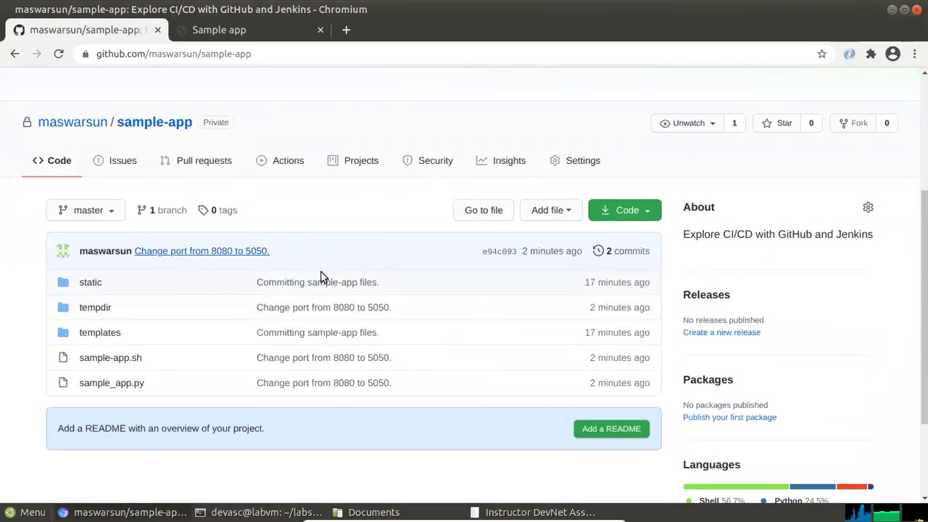
drag(300, 259, 127, 252)
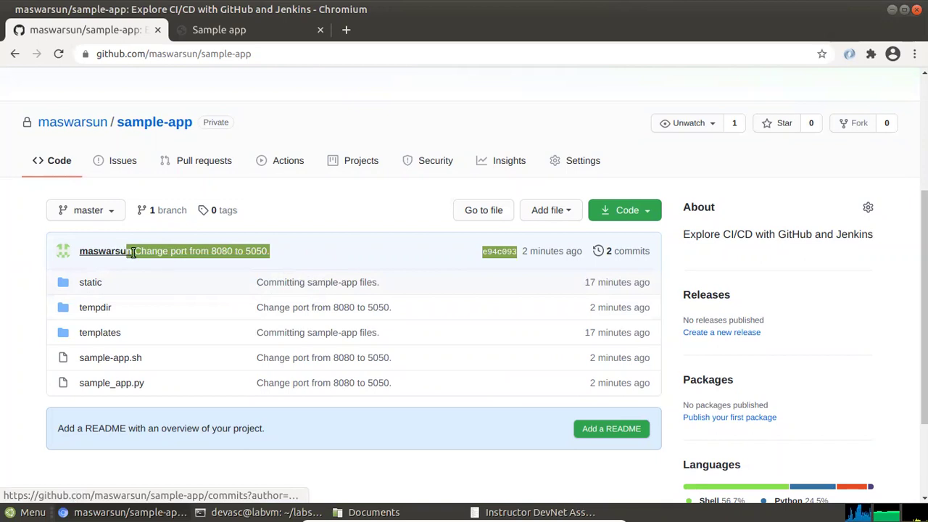
click(299, 252)
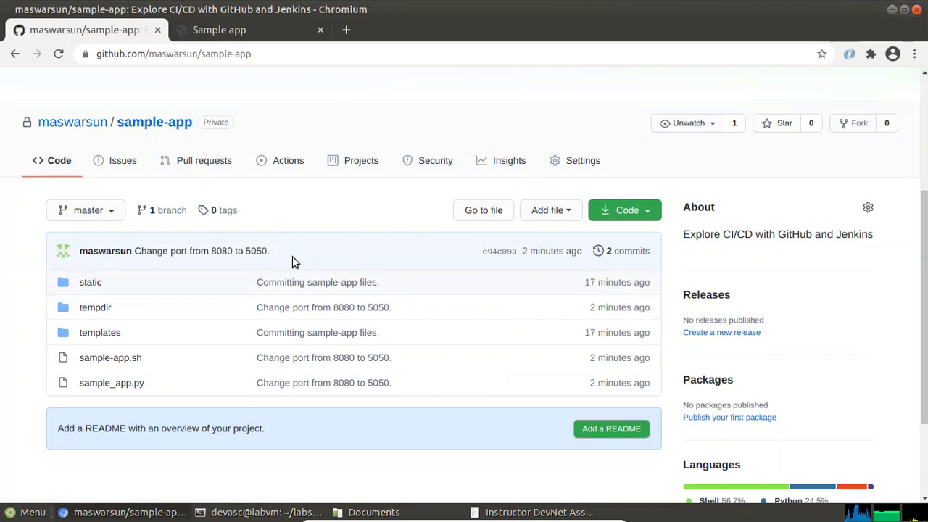
Scroll through the repo page showing 2 commits, then minimize Chromium
scroll(287, 381, down, 1)
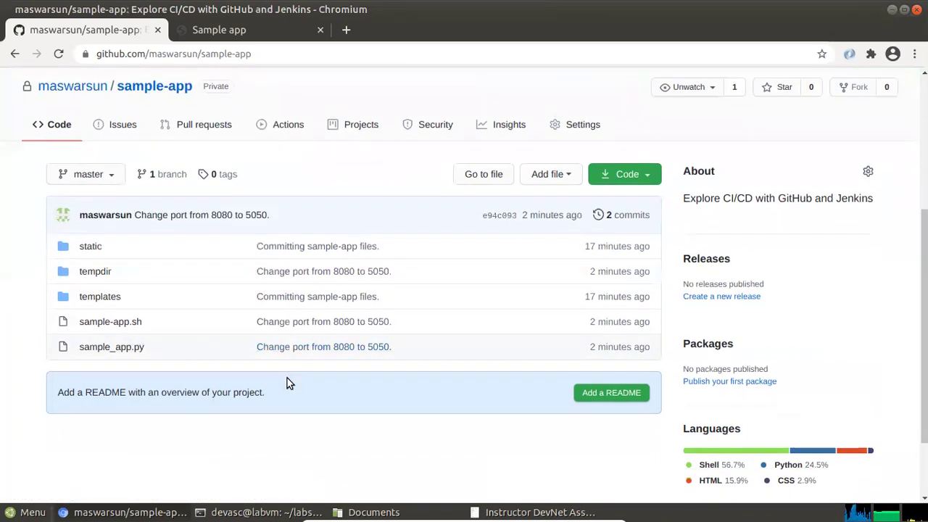
scroll(286, 378, down, 2)
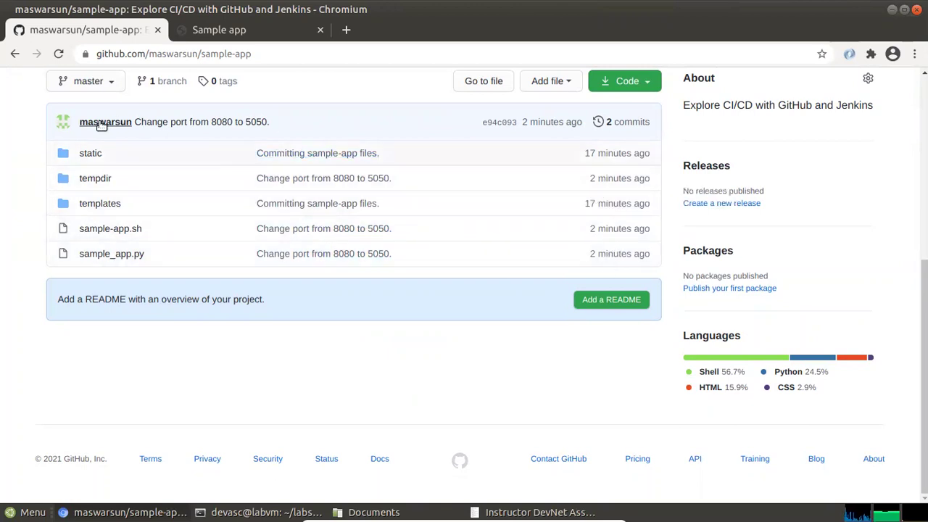
scroll(101, 125, up, 1)
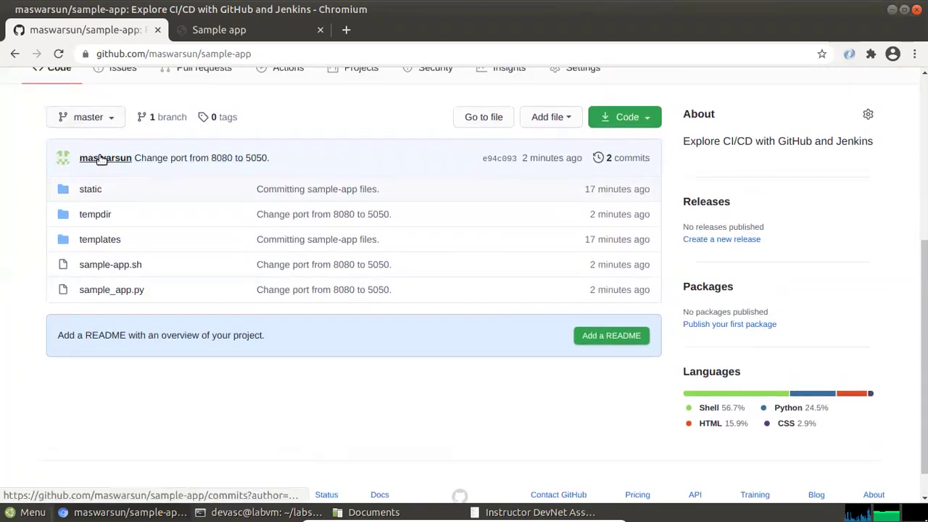
scroll(262, 339, up, 1)
scroll(263, 339, up, 2)
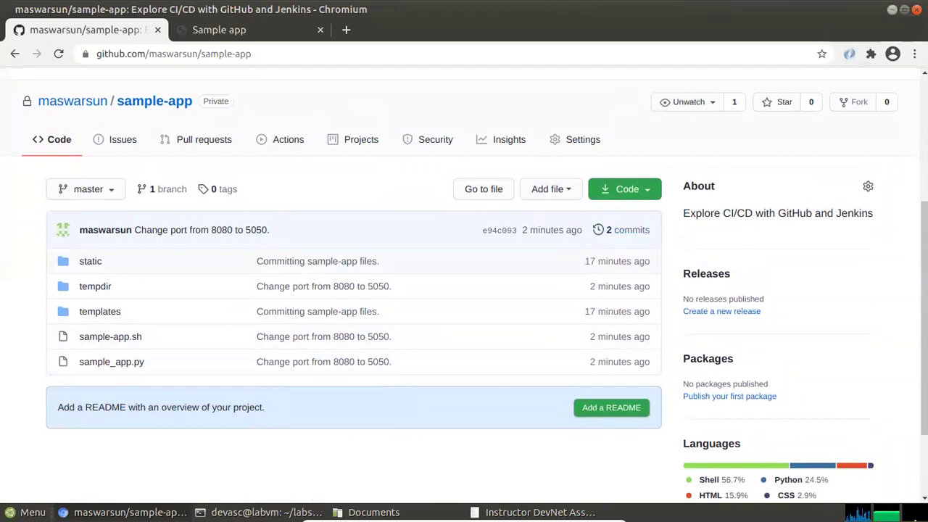
click(892, 9)
scroll(282, 378, down, 2)
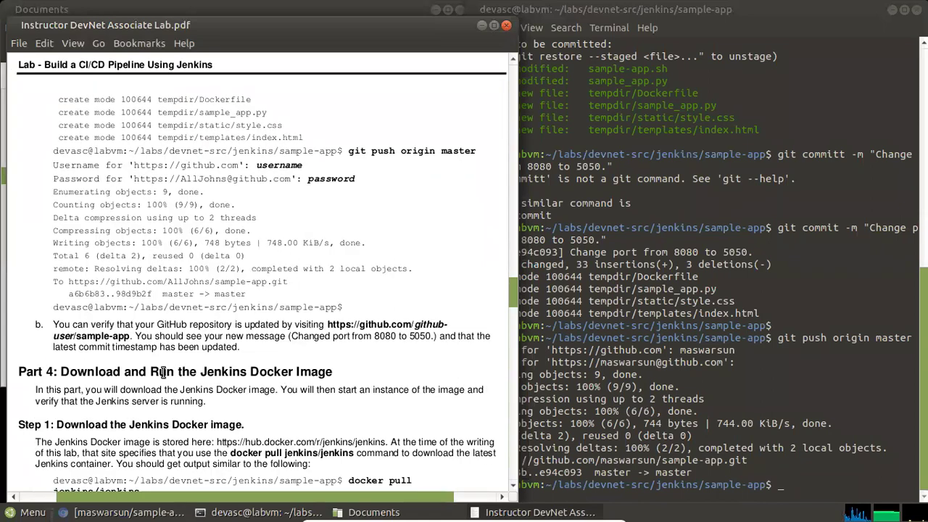
Scroll the lab guide to Part 4 Step 1, the Jenkins Docker image download, and return to the terminal
scroll(153, 373, down, 2)
scroll(104, 336, down, 2)
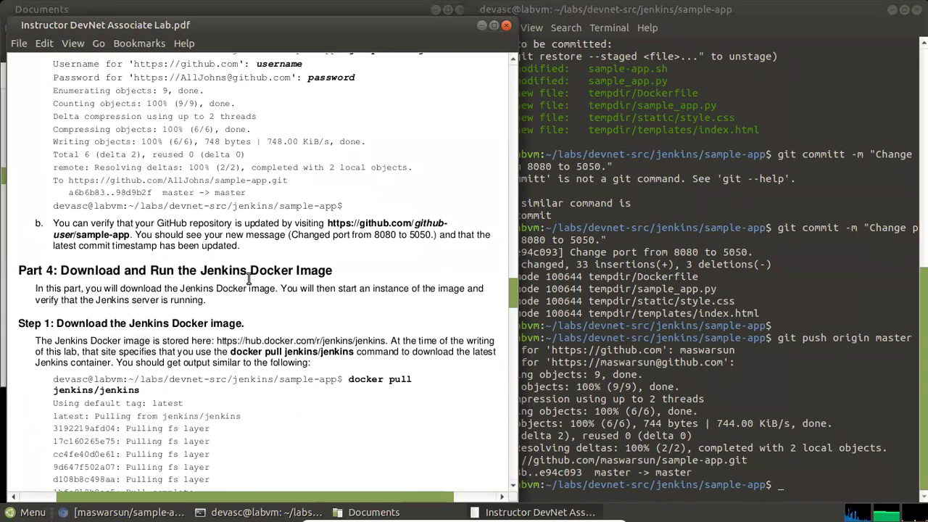
scroll(250, 279, down, 2)
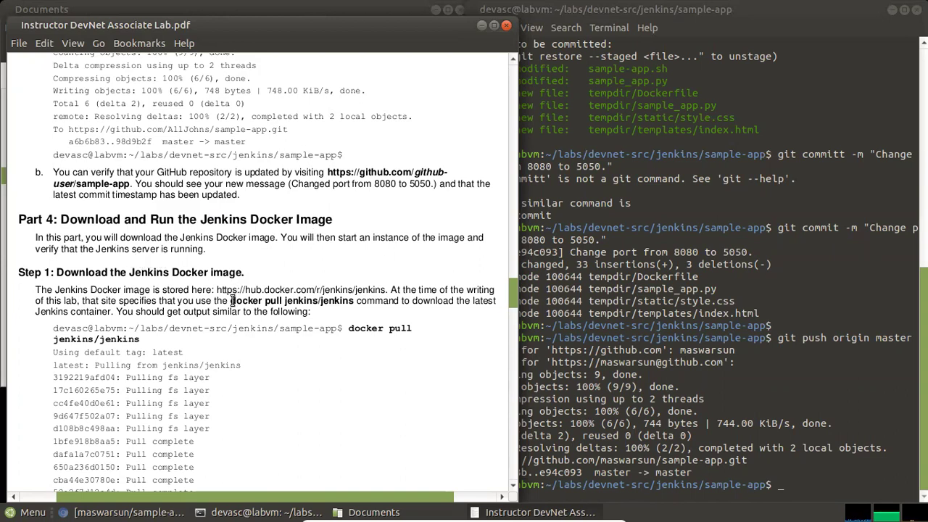
drag(76, 273, 216, 274)
click(351, 324)
click(806, 480)
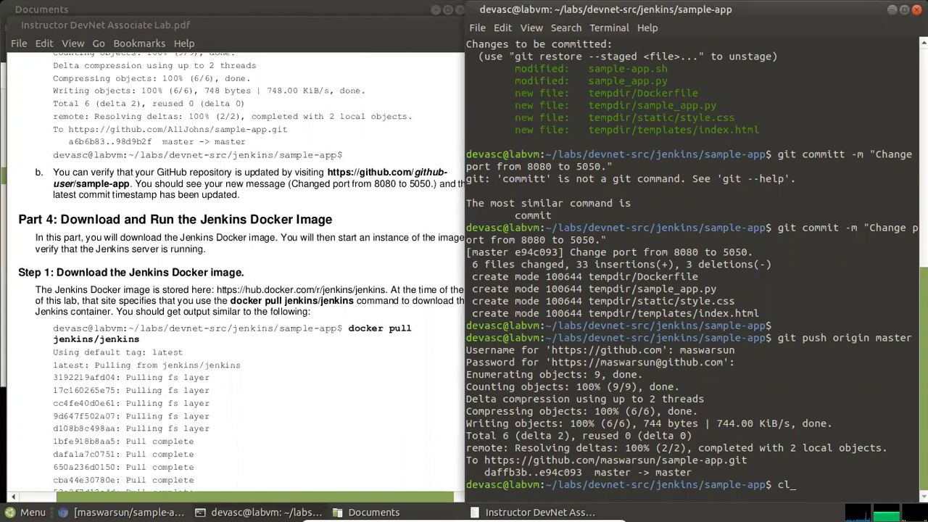
Clear the terminal and run docker pull jenkins/jenkins
text(clear)
key(Return)
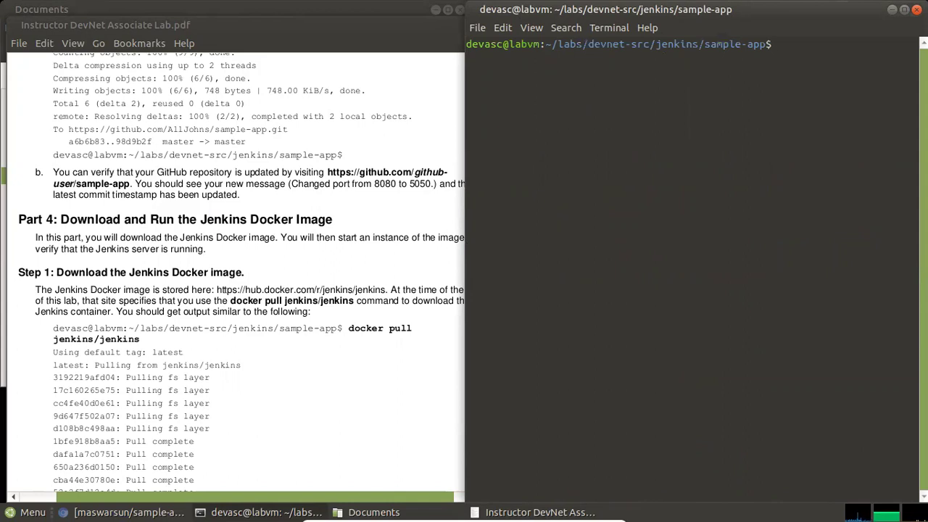
text(docker pull jenkins/jenkins)
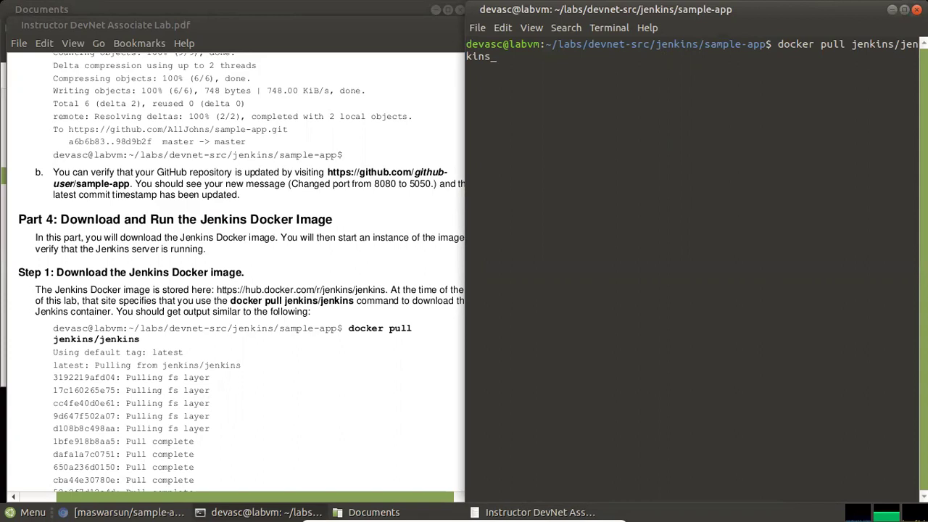
key(Return)
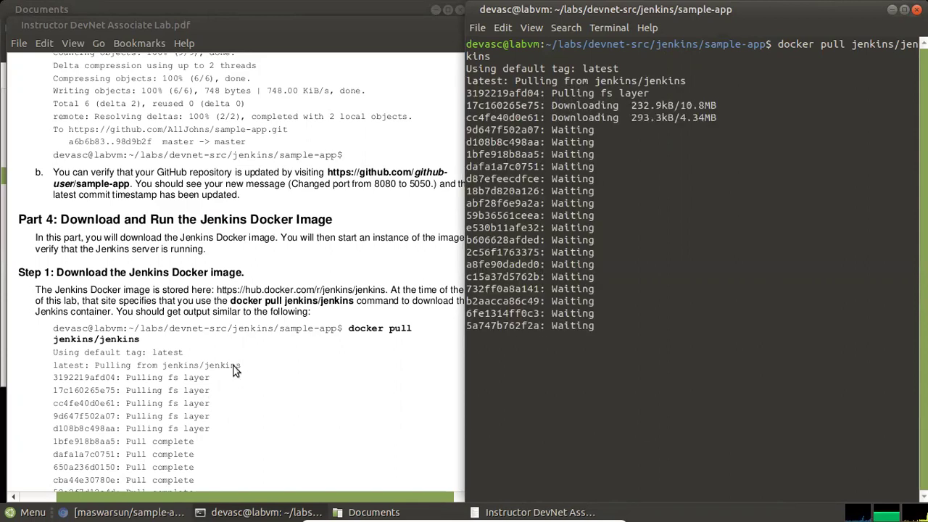
Follow the Jenkins image layer download progress, noting the 60.14MB layer
scroll(232, 365, down, 3)
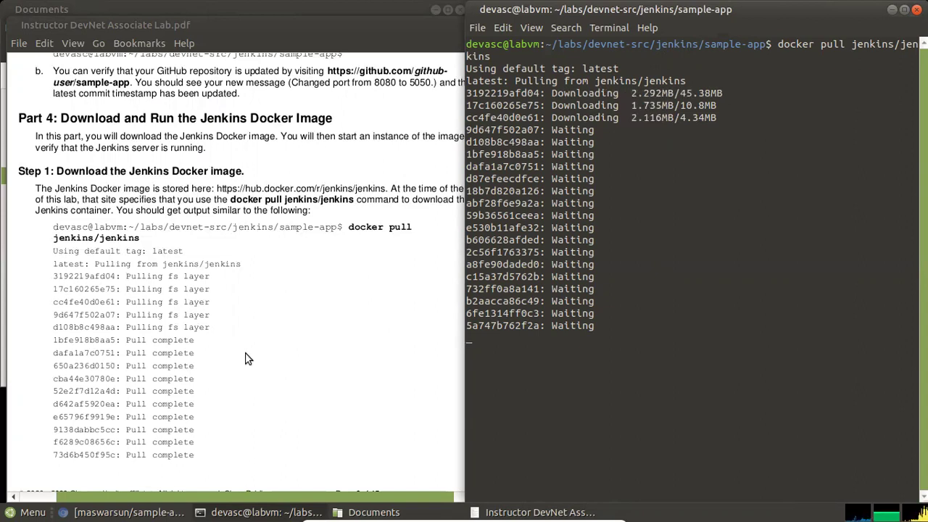
scroll(251, 359, down, 2)
scroll(251, 347, down, 10)
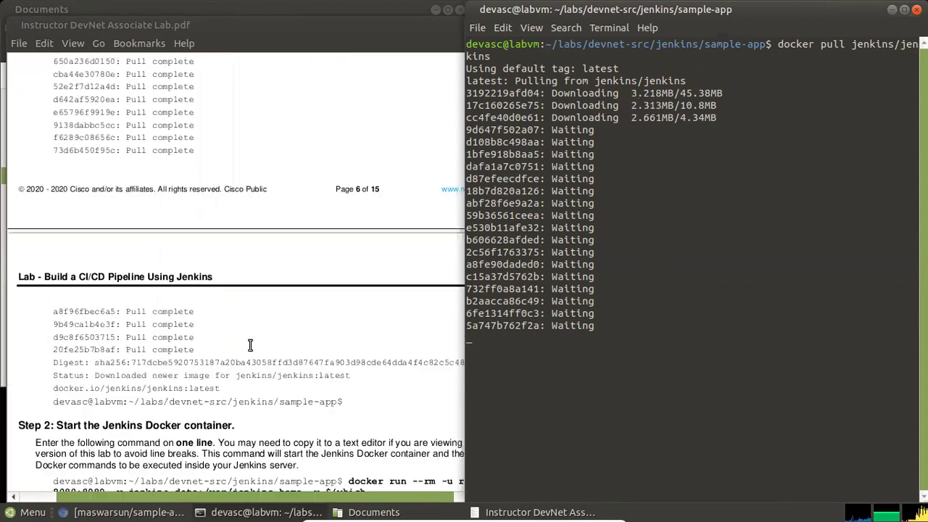
scroll(254, 348, down, 2)
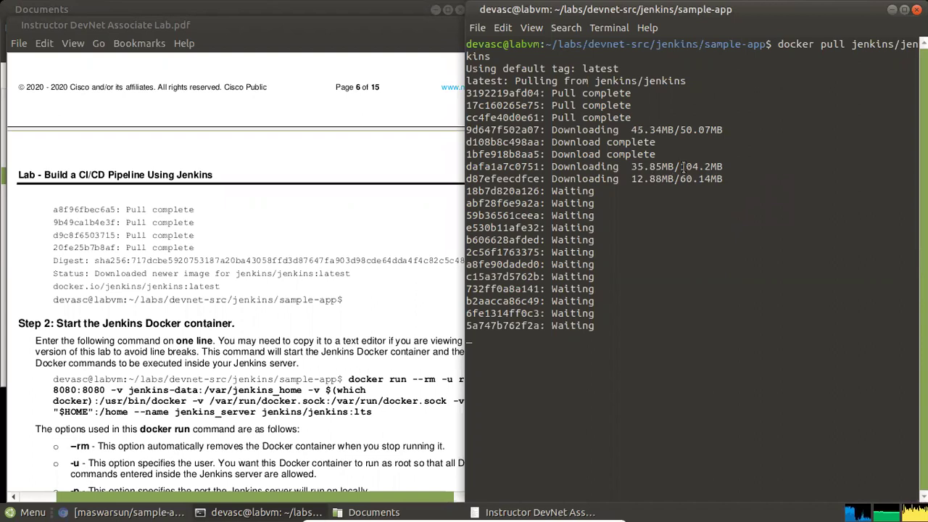
drag(680, 166, 722, 174)
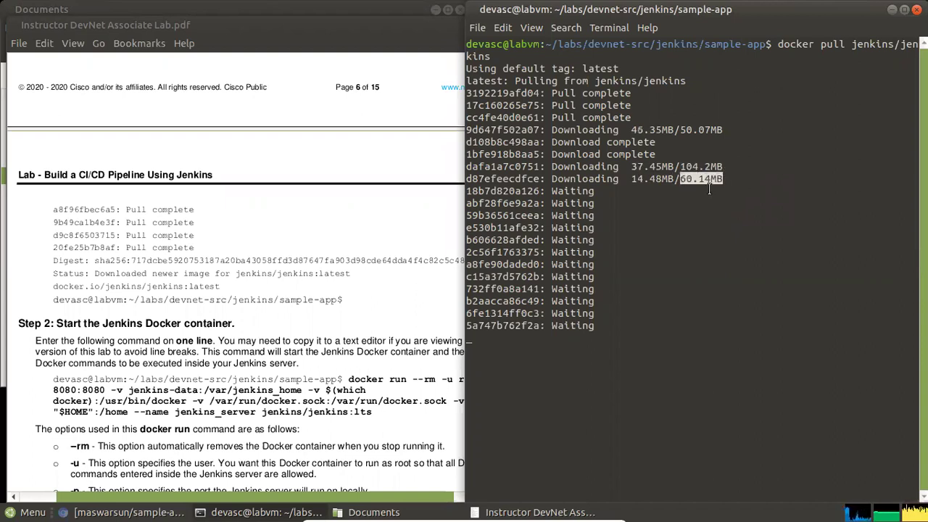
click(714, 185)
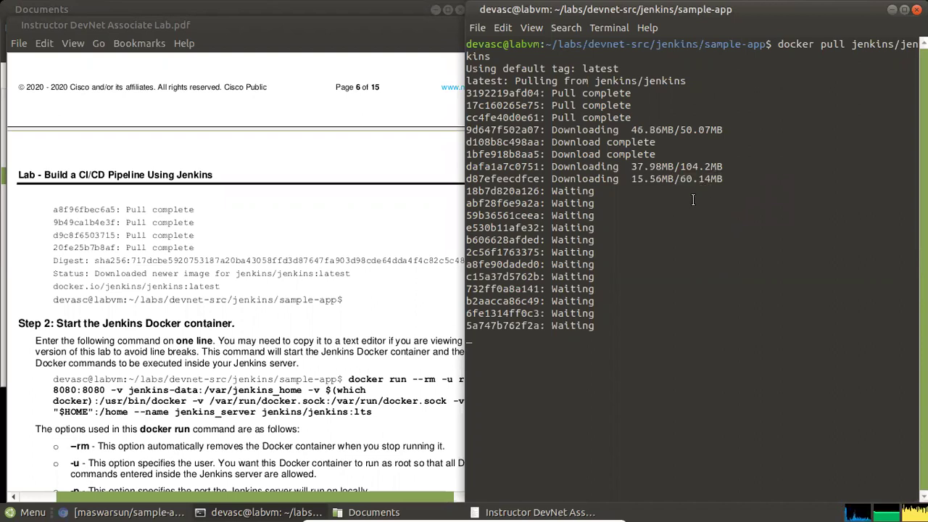
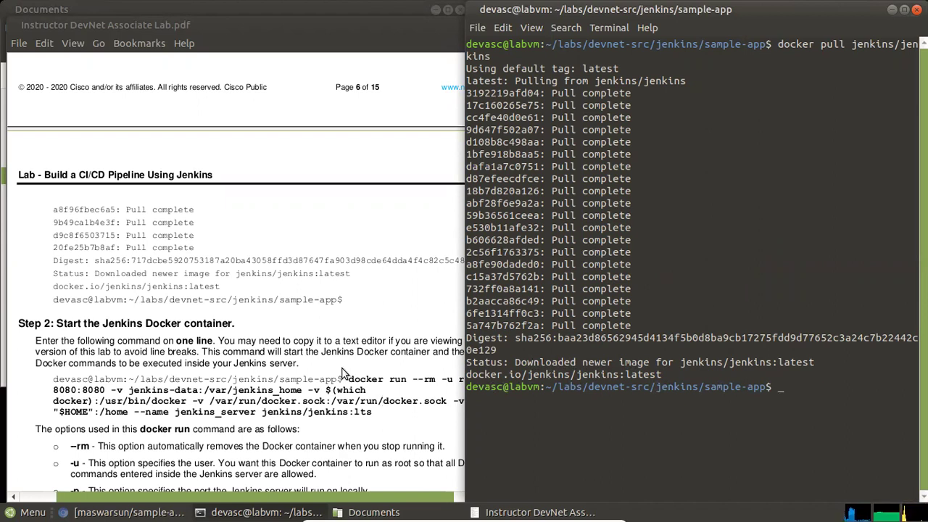
Select and copy the Step 2 docker run command for the Jenkins container from the PDF guide
scroll(305, 356, down, 3)
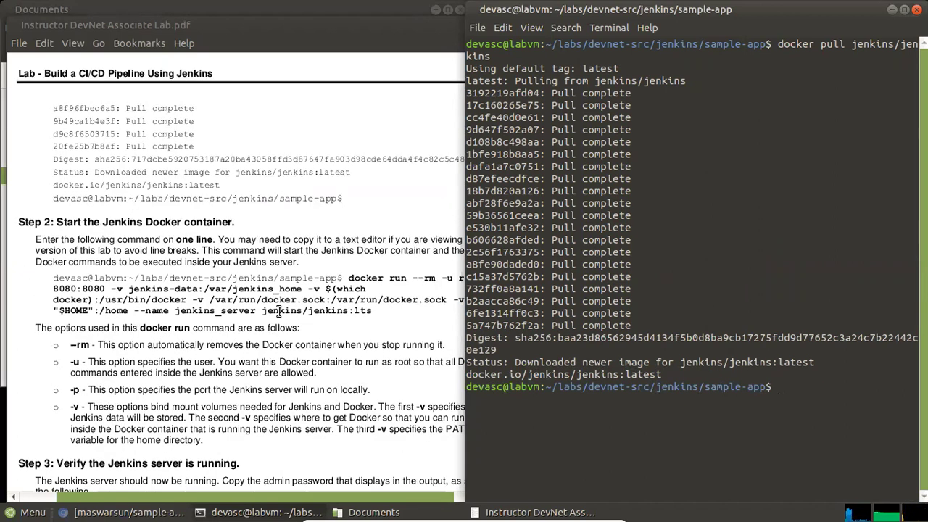
click(145, 234)
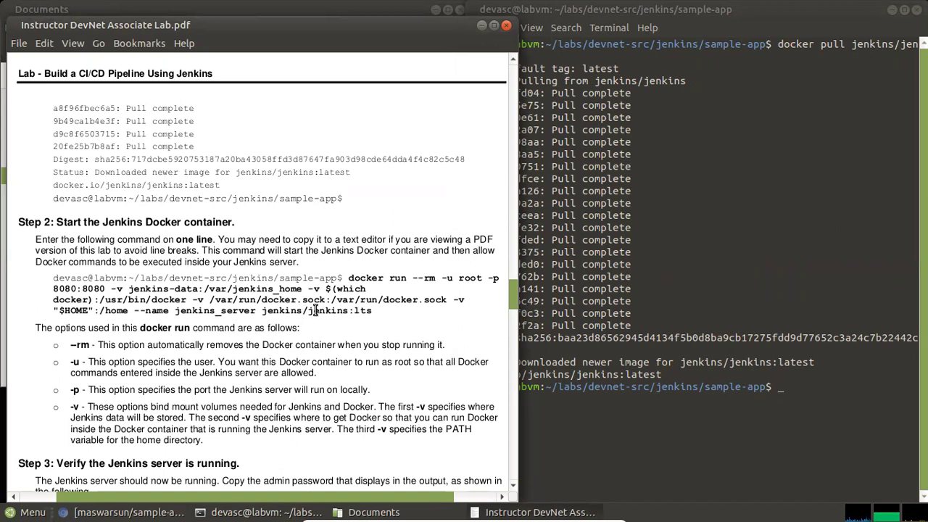
drag(54, 277, 375, 317)
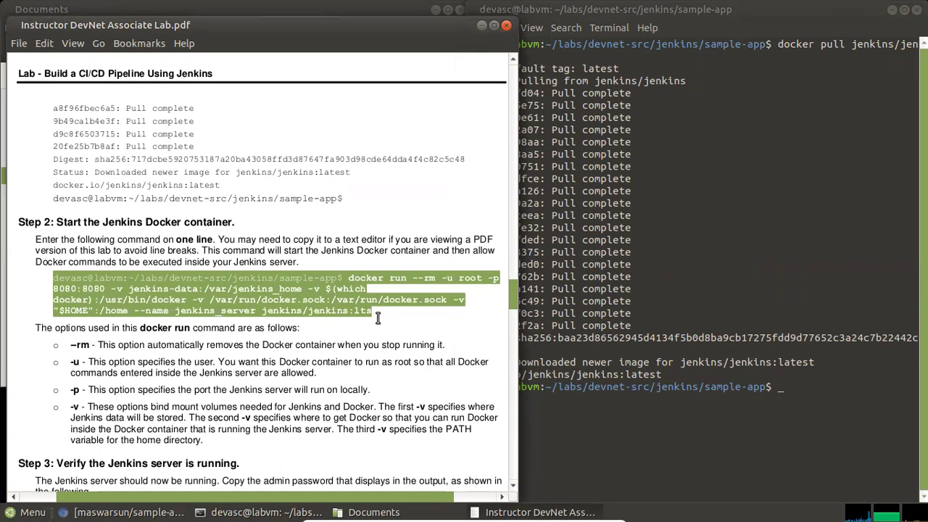
right_click(316, 308)
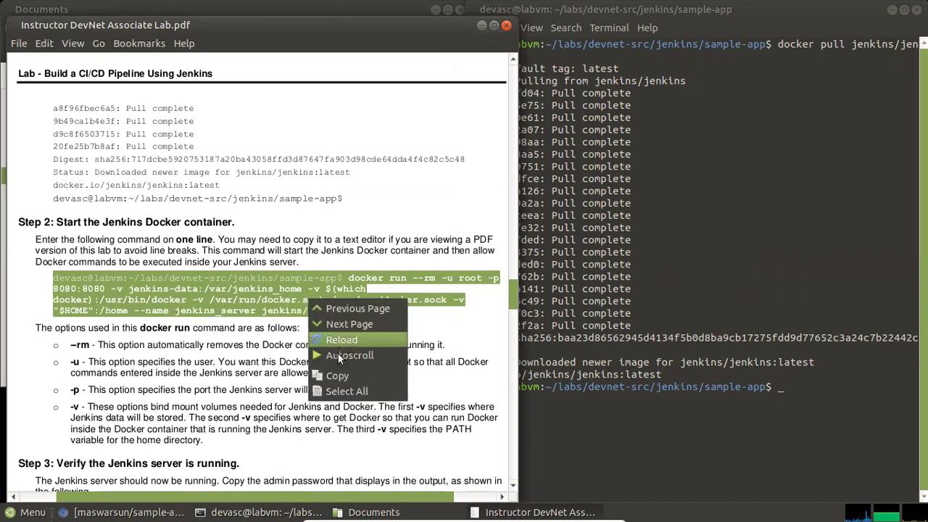
click(338, 377)
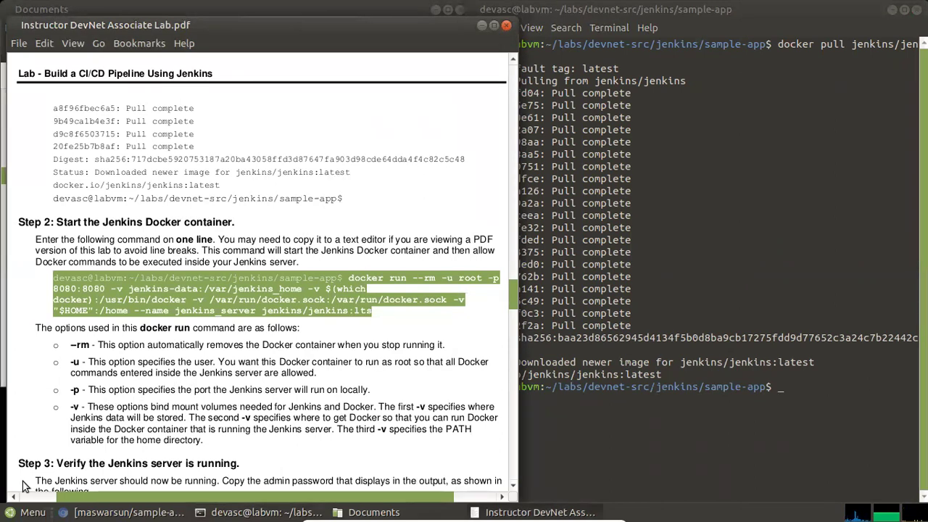
Launch the Pluma text editor by searching 'pl' in the MATE Menu
key(super)
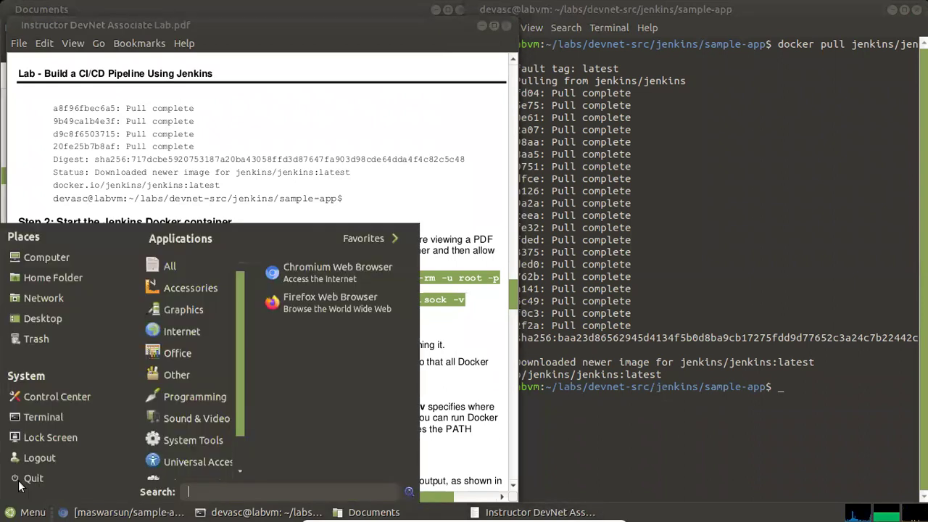
scroll(218, 464, down, 1)
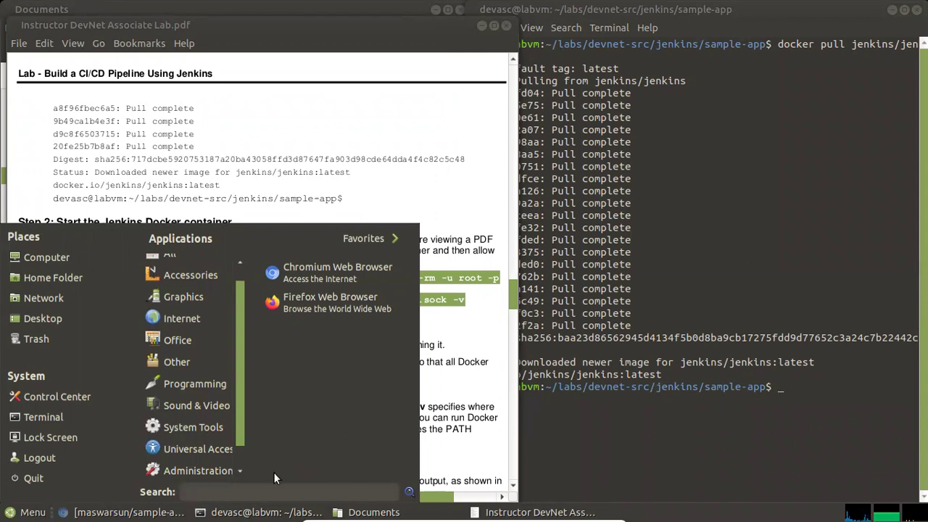
text(pu)
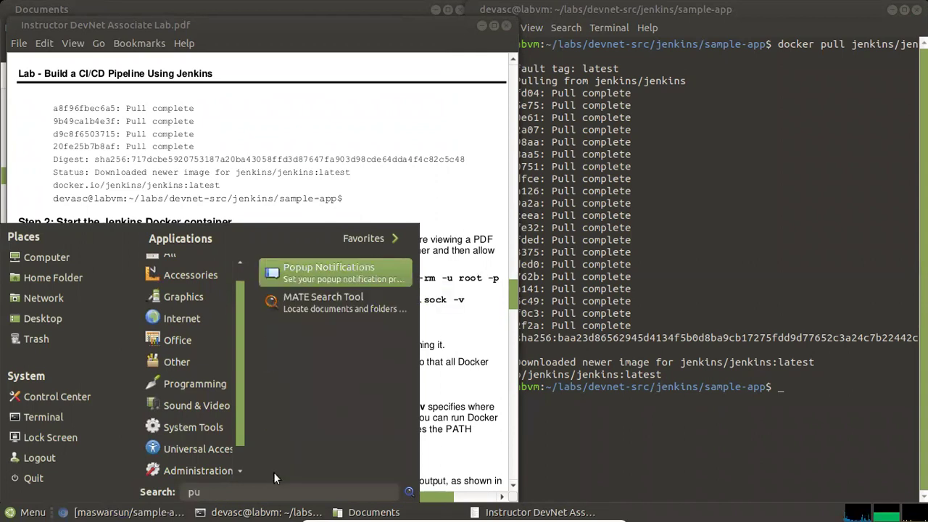
key(BackSpace)
text(l)
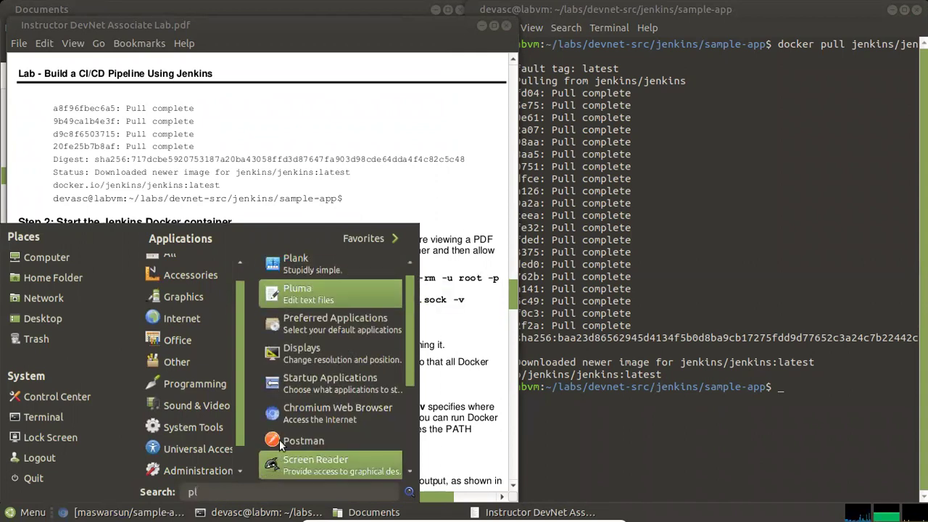
click(297, 290)
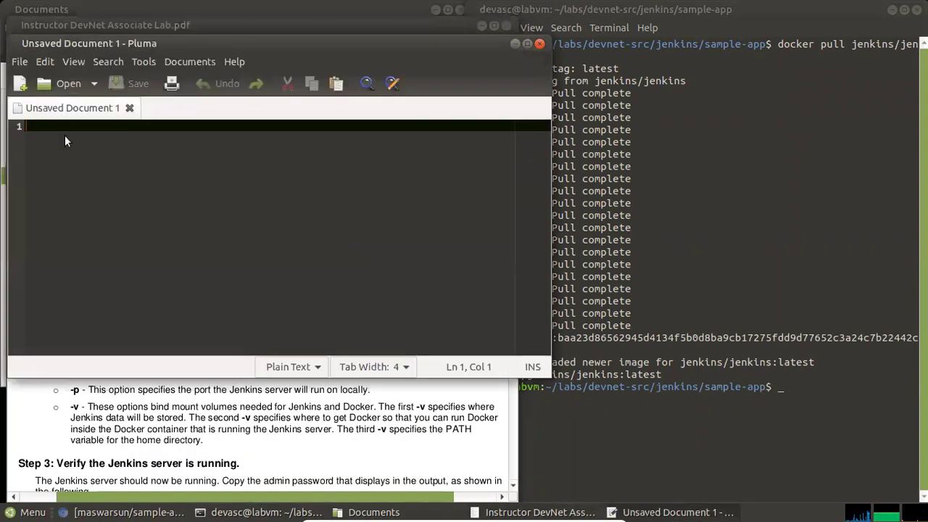
Paste the docker run command into the empty document and delete the prompt prefix
right_click(65, 135)
click(108, 181)
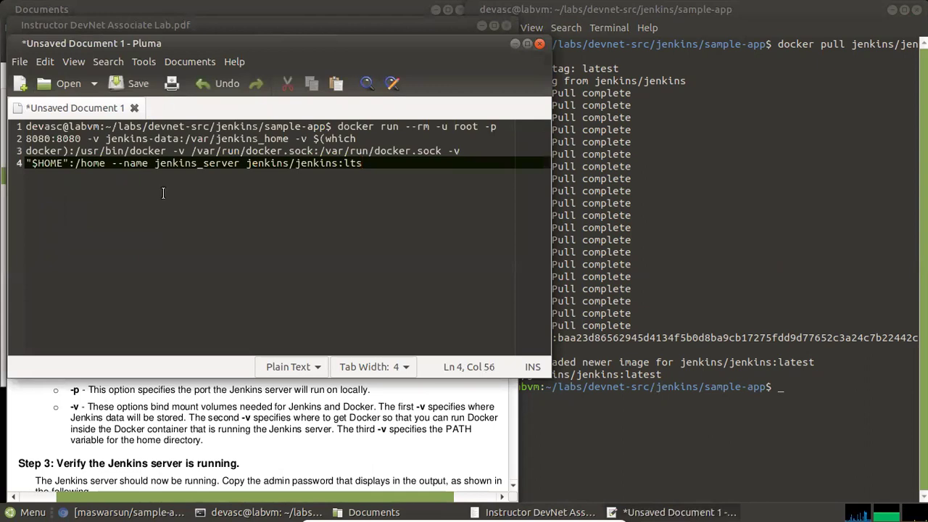
click(502, 127)
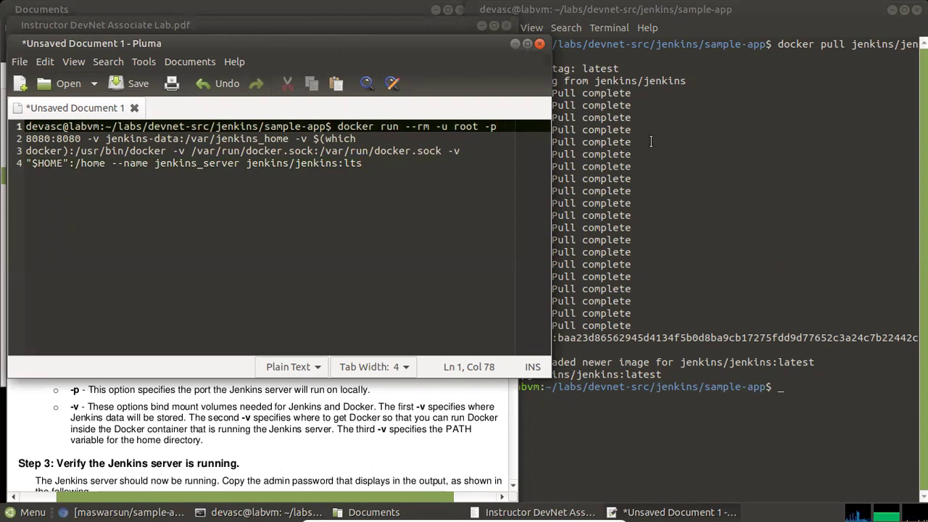
key(Left)
key(Left)
key(Left)
key(Left)
key(Left)
key(Left)
key(Left)
key(Left)
key(Left)
key(Left)
key(Left)
key(Left)
key(Left)
key(Left)
key(Left)
key(Left)
key(Left)
key(Left)
key(Left)
key(Left)
key(Left)
key(Left)
key(Left)
key(Left)
key(Left)
key(BackSpace)
key(BackSpace)
key(BackSpace)
key(BackSpace)
key(BackSpace)
key(BackSpace)
key(BackSpace)
key(BackSpace)
key(BackSpace)
key(BackSpace)
key(BackSpace)
key(BackSpace)
key(BackSpace)
key(BackSpace)
key(BackSpace)
key(BackSpace)
key(BackSpace)
key(BackSpace)
key(BackSpace)
key(BackSpace)
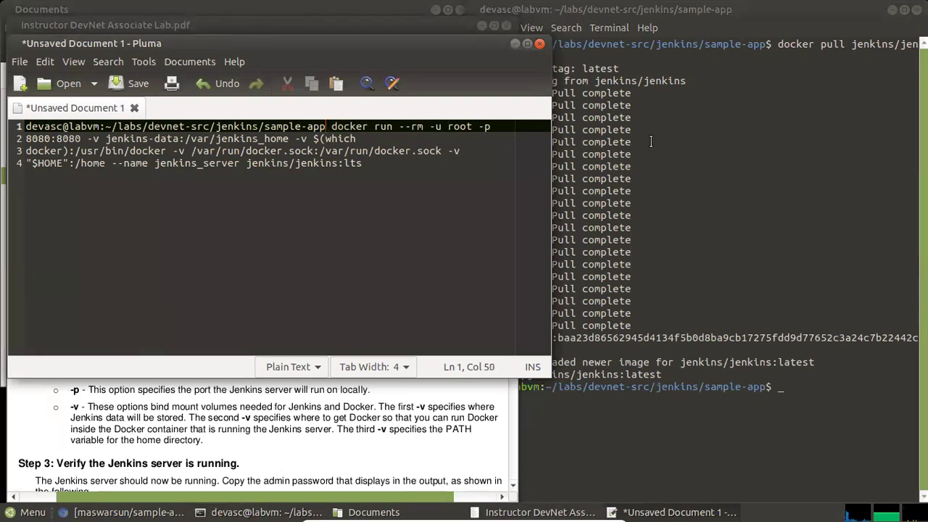
key(BackSpace)
key(BackSpace)
key(BackSpace)
key(BackSpace)
key(BackSpace)
key(BackSpace)
key(BackSpace)
key(BackSpace)
key(BackSpace)
key(BackSpace)
key(BackSpace)
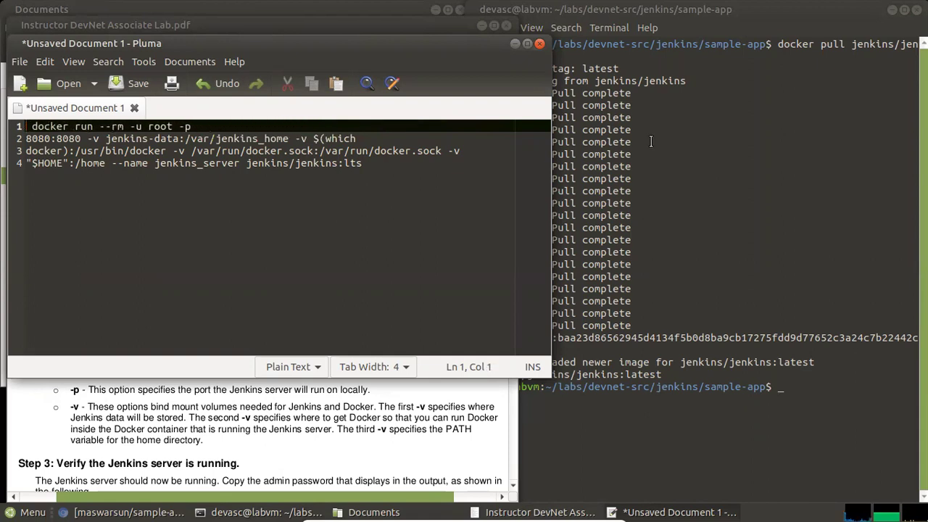
key(Delete)
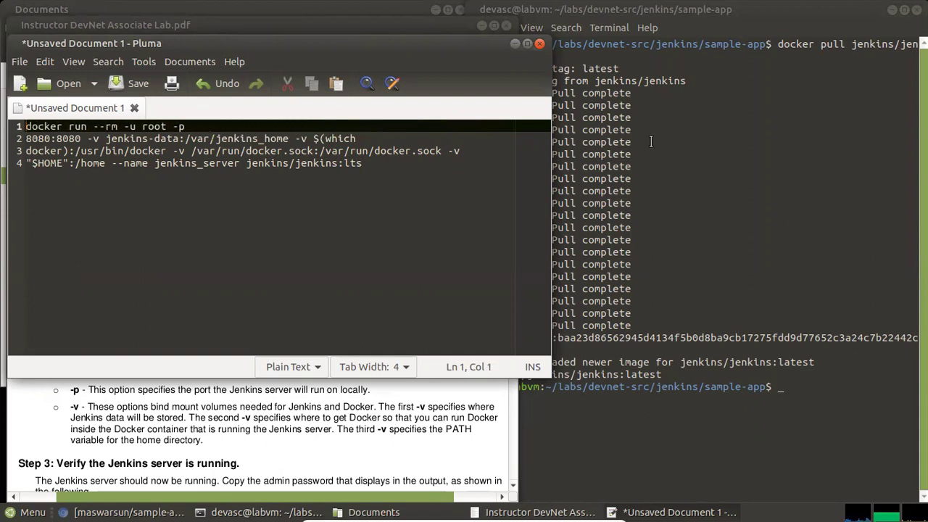
Join the command's remaining lines onto the first line
key(Right)
key(Right)
key(Right)
key(Right)
key(Right)
key(Right)
key(Right)
key(Right)
key(Right)
key(Right)
key(Right)
key(Right)
key(Right)
key(Right)
key(Right)
key(Right)
key(Right)
key(Right)
key(Right)
key(Right)
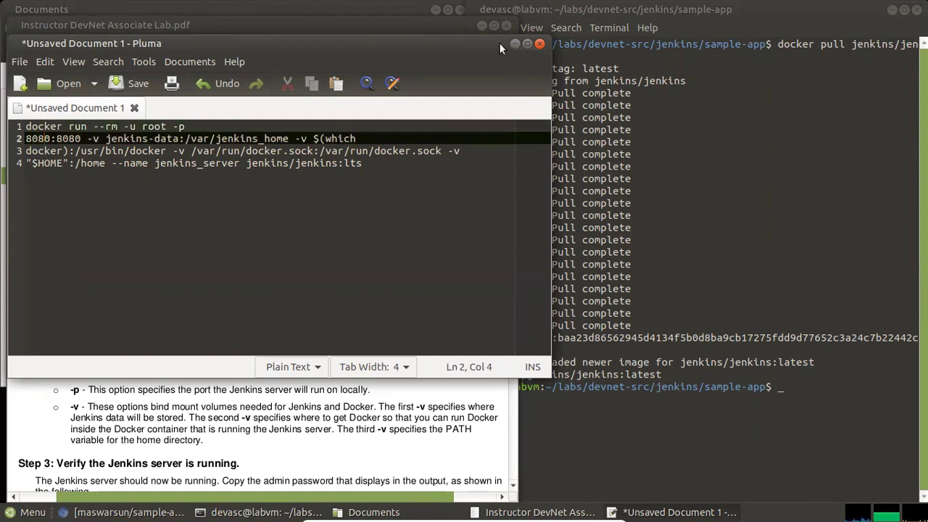
click(209, 128)
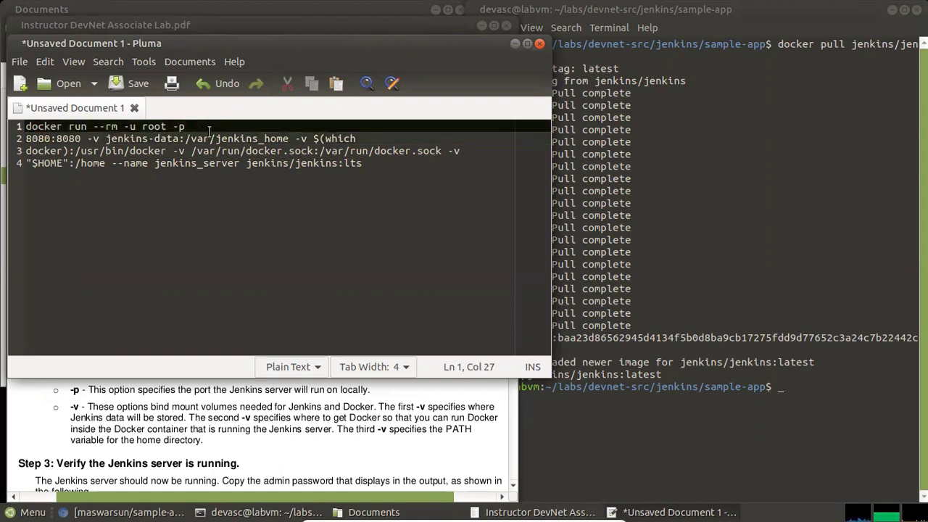
key(Delete)
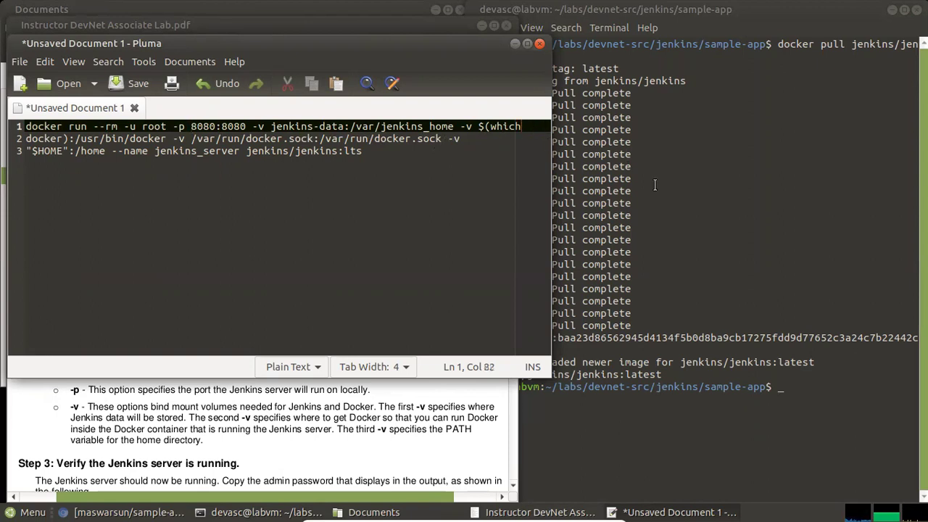
key(Delete)
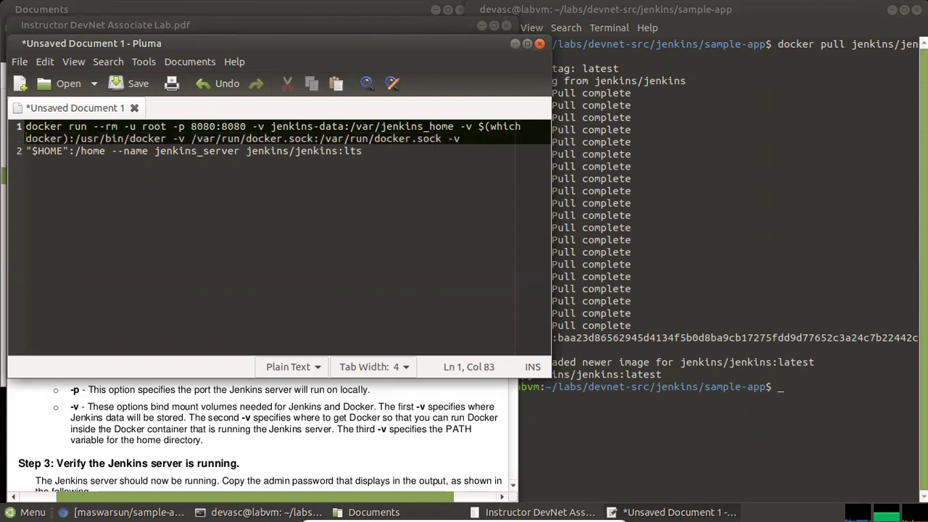
key(Right)
key(Right)
key(Right)
key(Right)
key(Right)
key(Right)
key(Right)
key(Right)
key(Right)
key(Right)
key(Right)
key(Right)
key(Right)
key(Right)
key(Right)
key(Right)
key(Right)
key(Right)
key(Right)
key(Right)
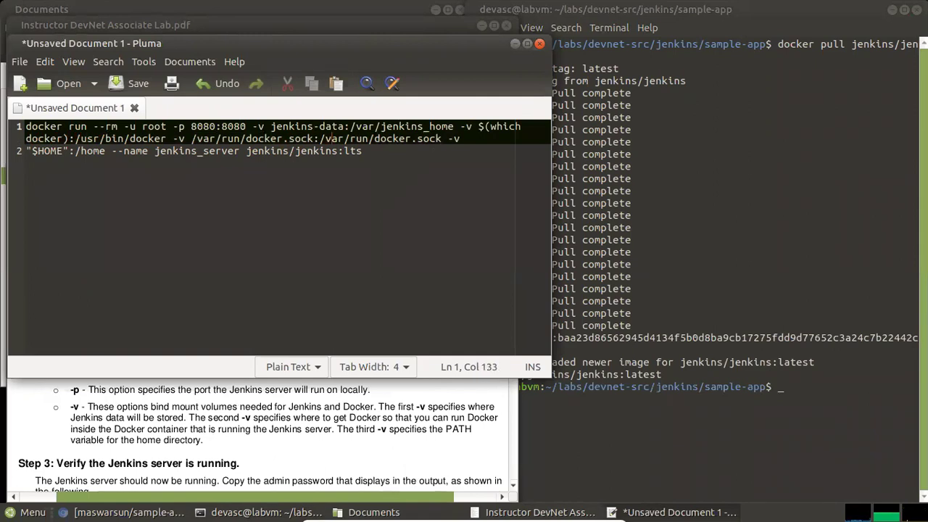
key(Right)
key(Right)
key(Left)
key(Delete)
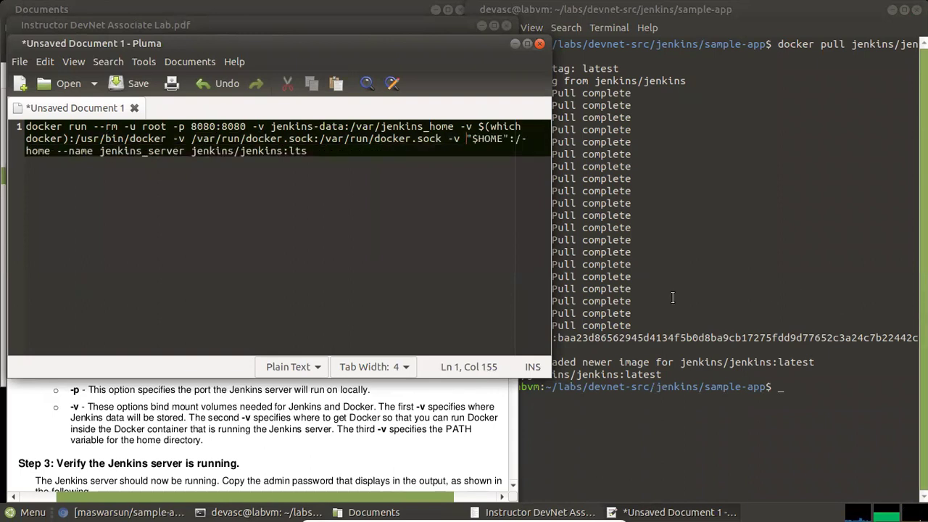
Copy the one-line docker run command and minimize Pluma
drag(322, 150, 26, 126)
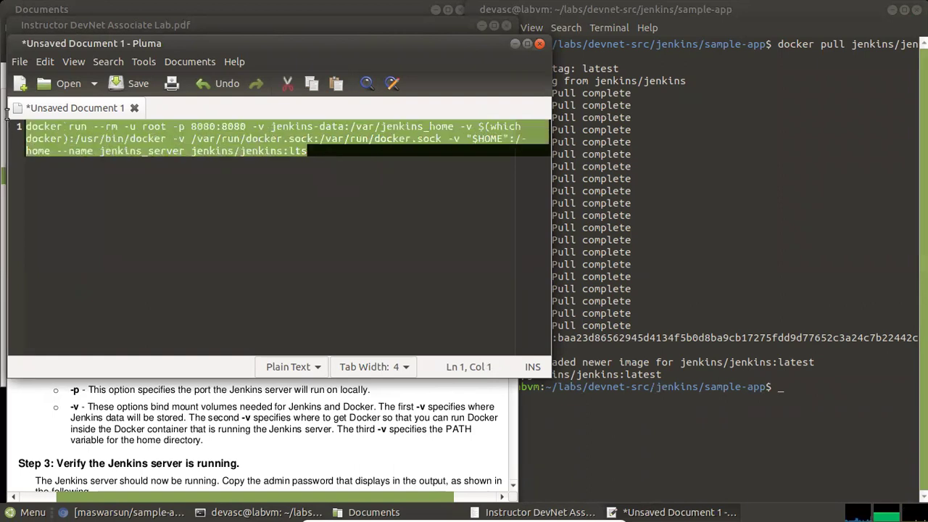
right_click(192, 142)
click(226, 171)
click(513, 44)
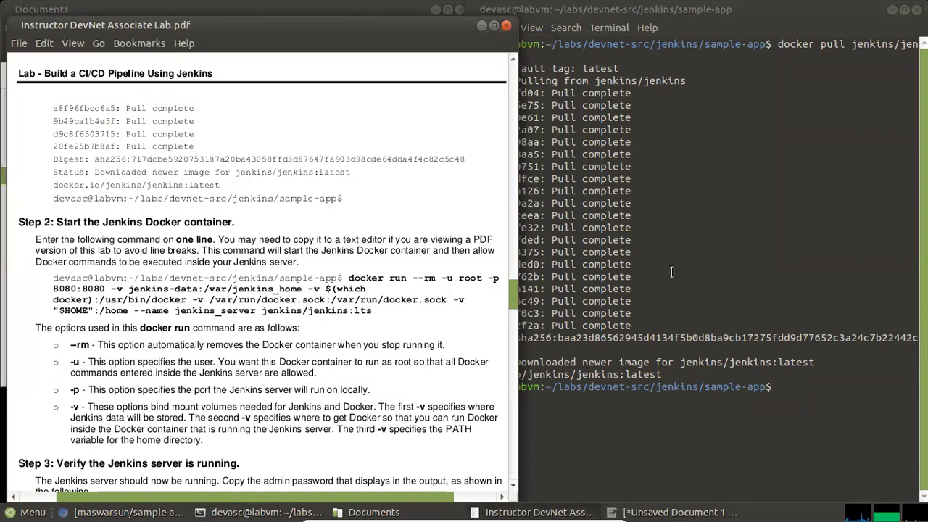
Paste the docker run command at the terminal prompt and compare it with the lab guide
right_click(792, 387)
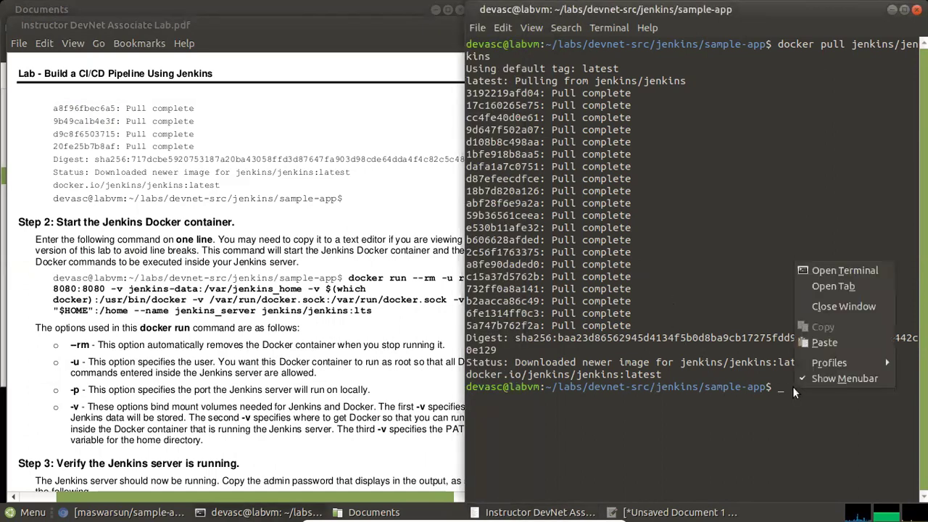
click(820, 343)
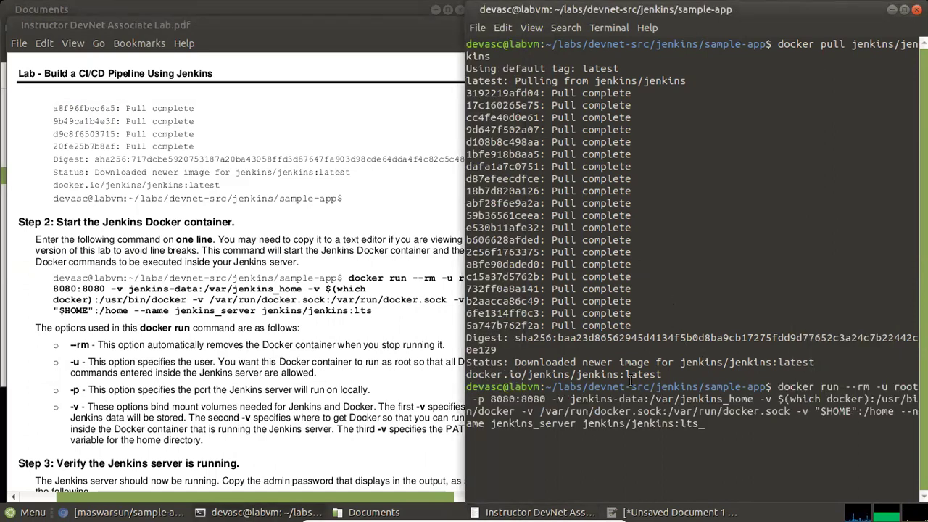
click(314, 321)
scroll(324, 328, down, 2)
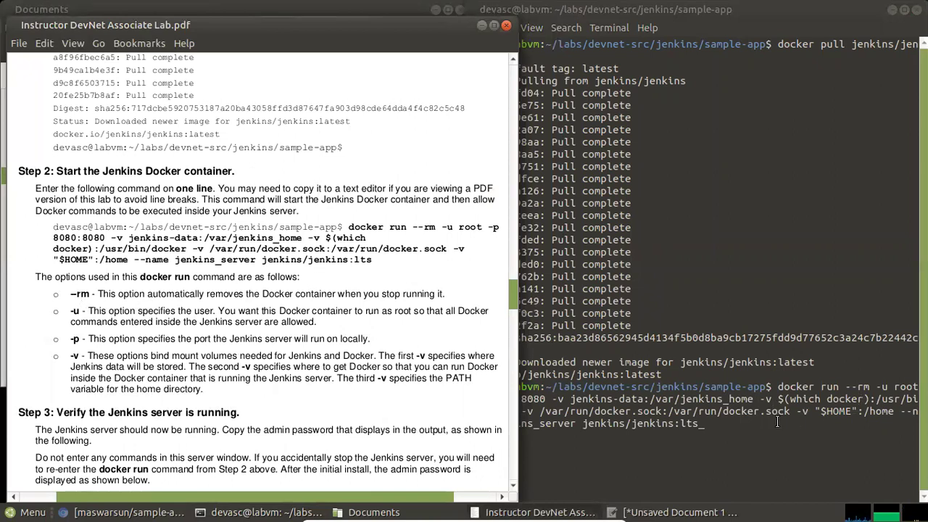
click(690, 411)
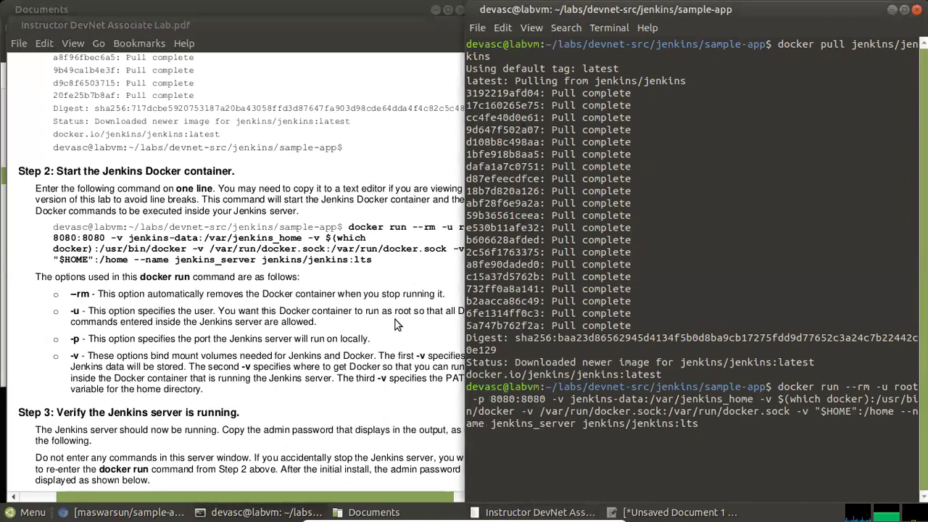
click(172, 307)
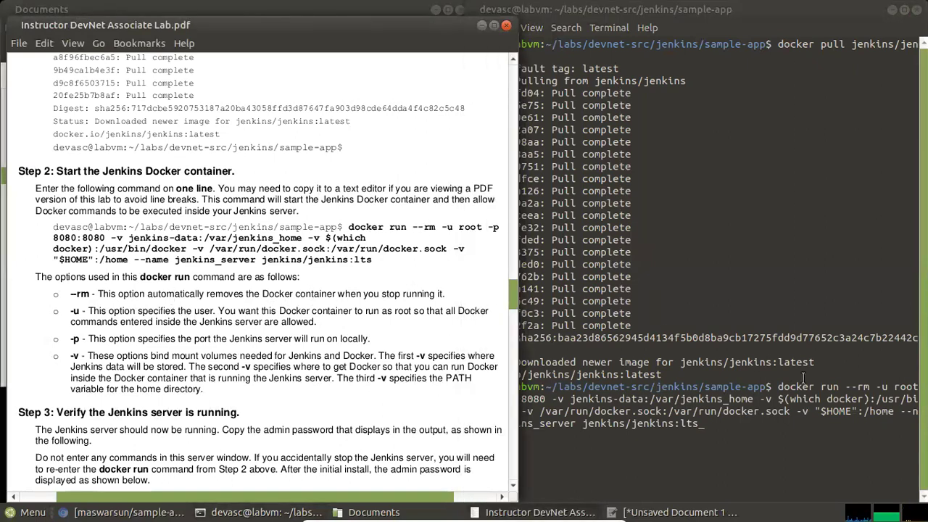
click(860, 386)
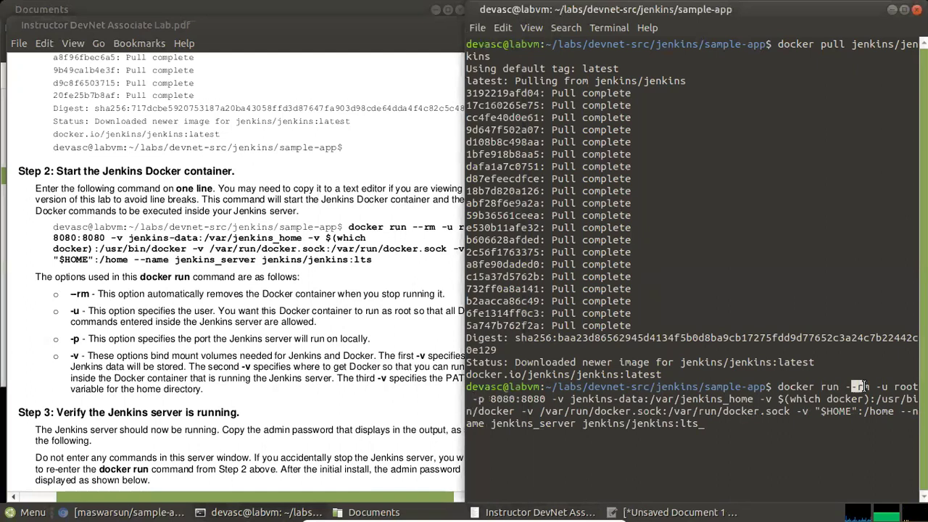
click(185, 301)
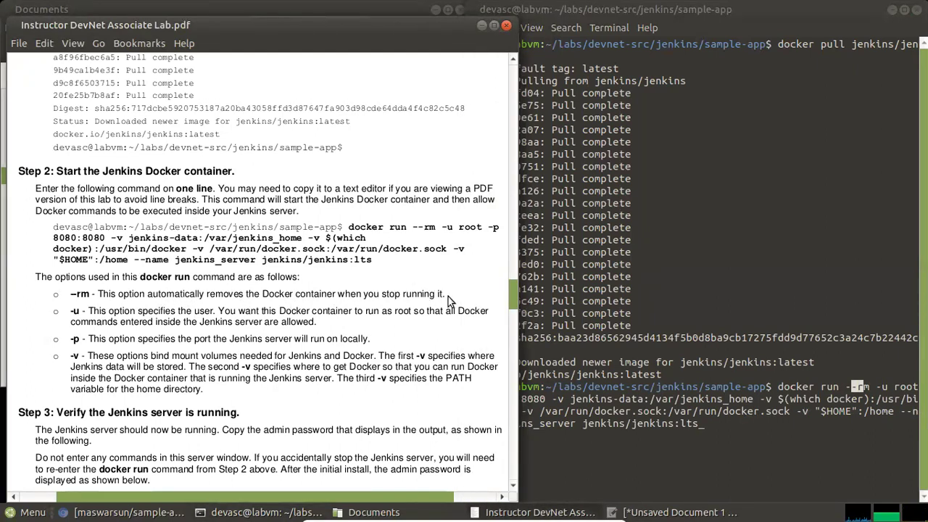
Highlight the -u, -p and -v options in the guide's explanation list
double_click(77, 310)
click(110, 338)
double_click(75, 339)
double_click(73, 357)
click(148, 366)
Highlight the jenkins-data, docker binary and docker.sock volume mounts in the terminal command
click(843, 426)
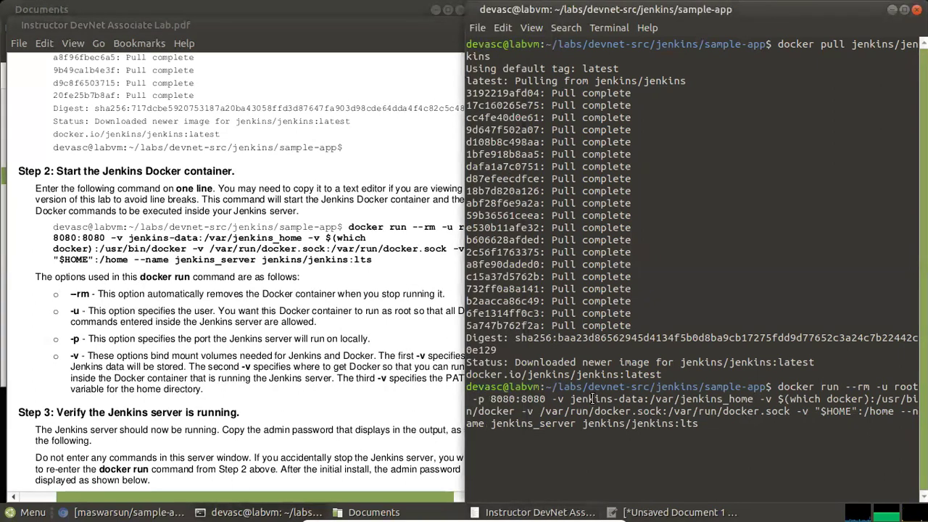
drag(556, 400, 759, 401)
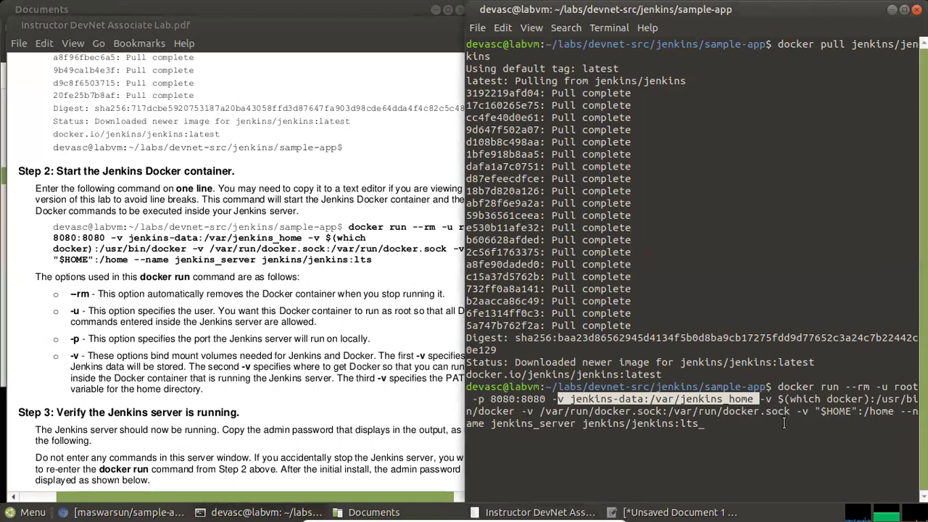
click(768, 399)
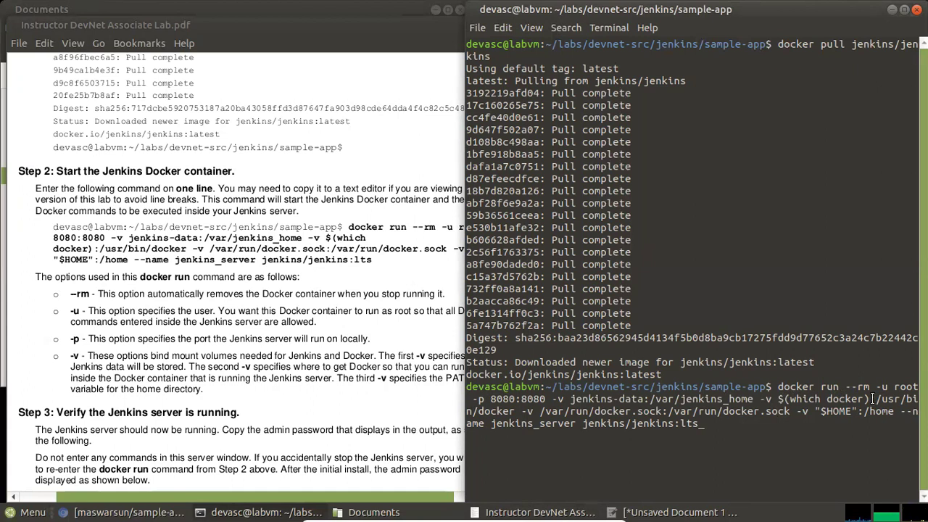
drag(917, 411, 518, 412)
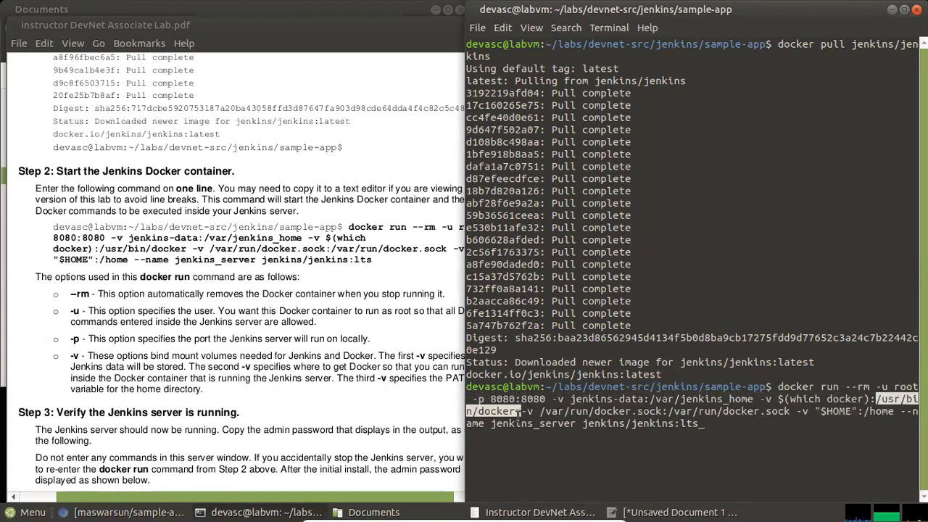
click(554, 409)
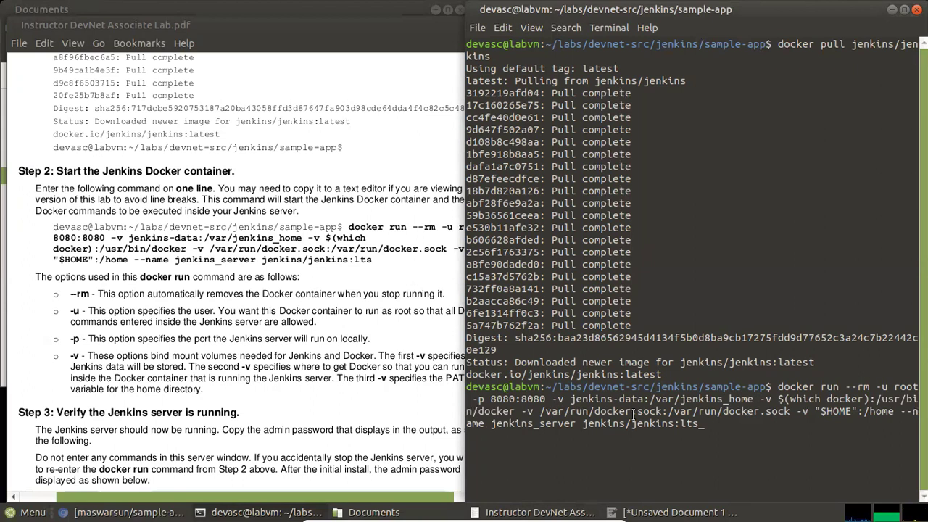
drag(624, 410, 618, 411)
drag(761, 402, 787, 408)
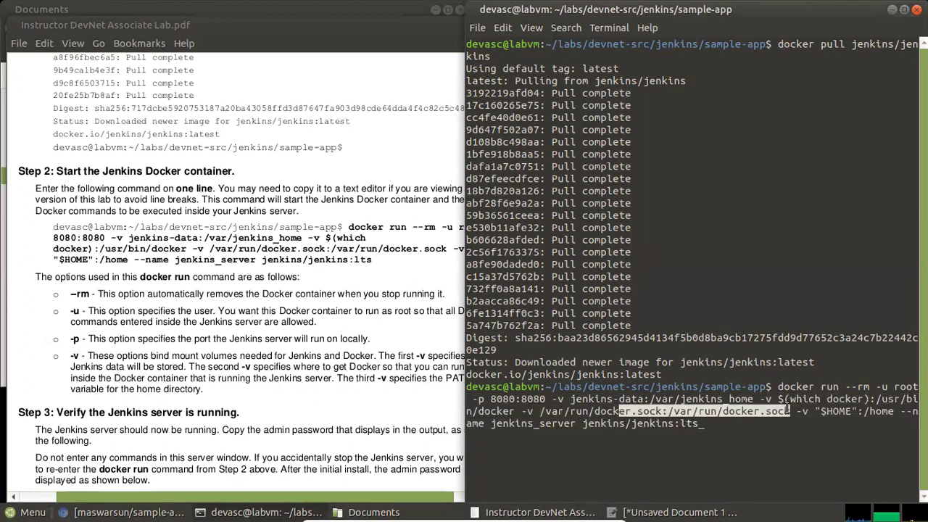
click(783, 424)
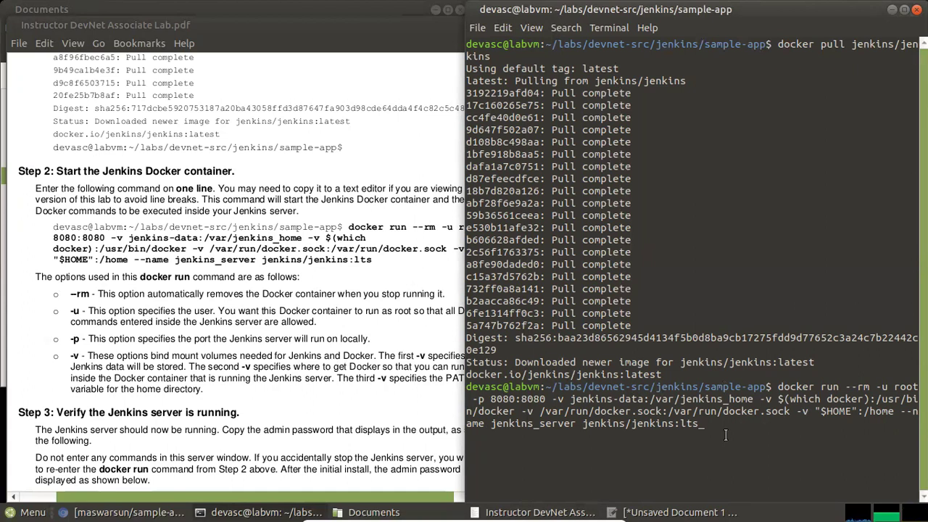
Run the docker run command, pulling jenkins/jenkins:lts and starting Jenkins on port 8080
key(Return)
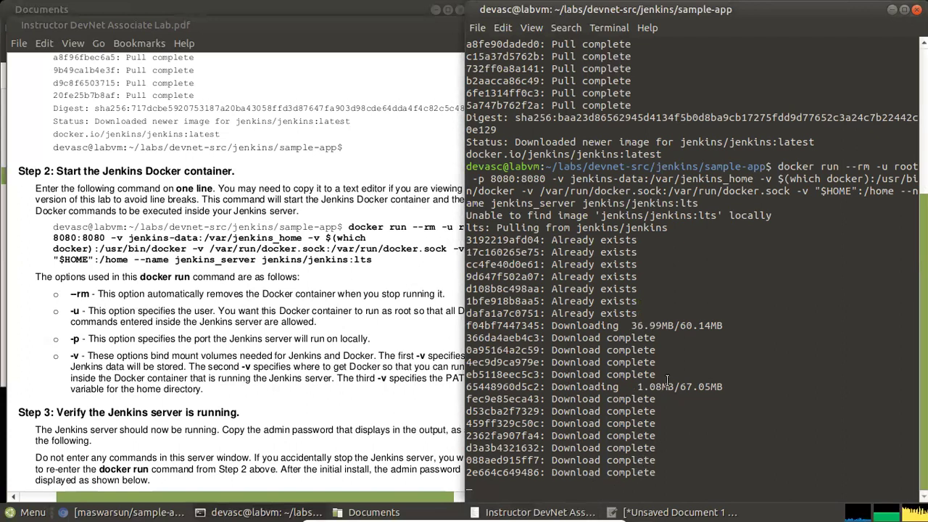
drag(630, 325, 716, 327)
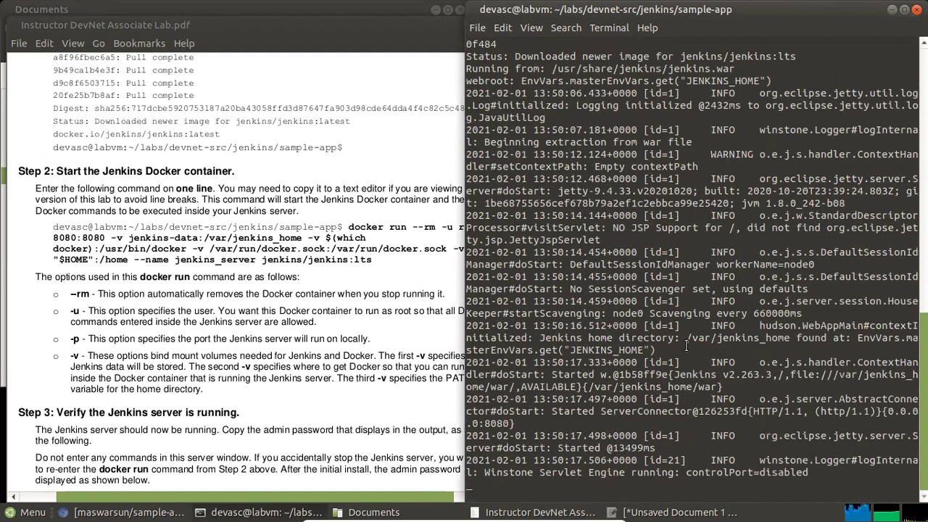
scroll(290, 378, down, 2)
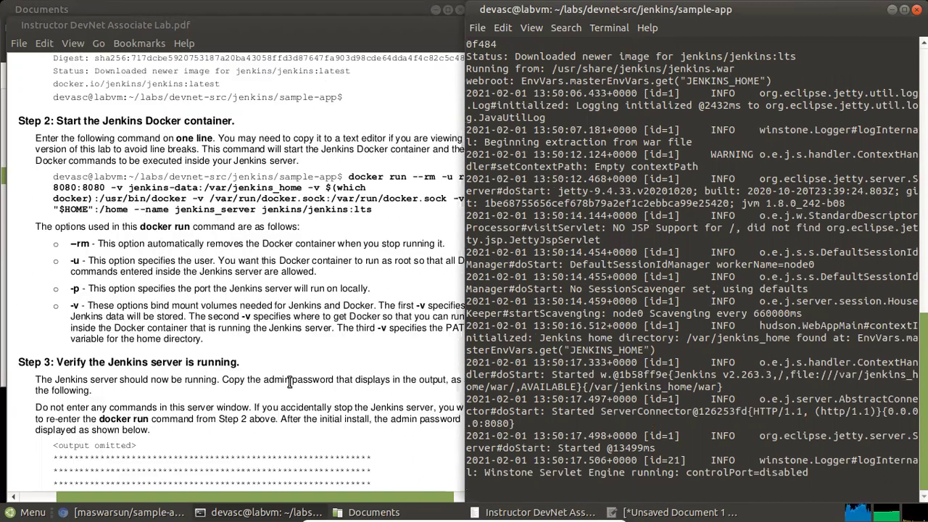
Scroll the lab guide to Step 3's admin password output and compare it with the terminal log
scroll(309, 366, down, 4)
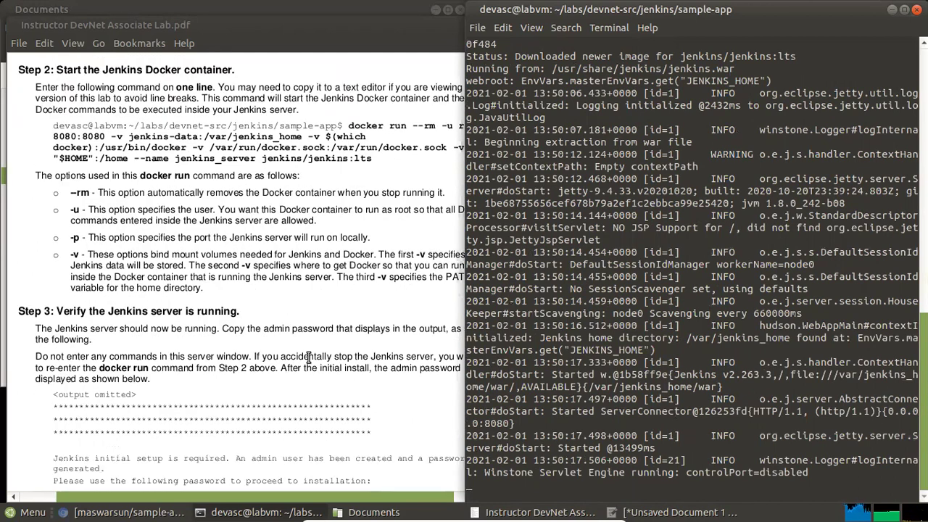
scroll(308, 348, down, 4)
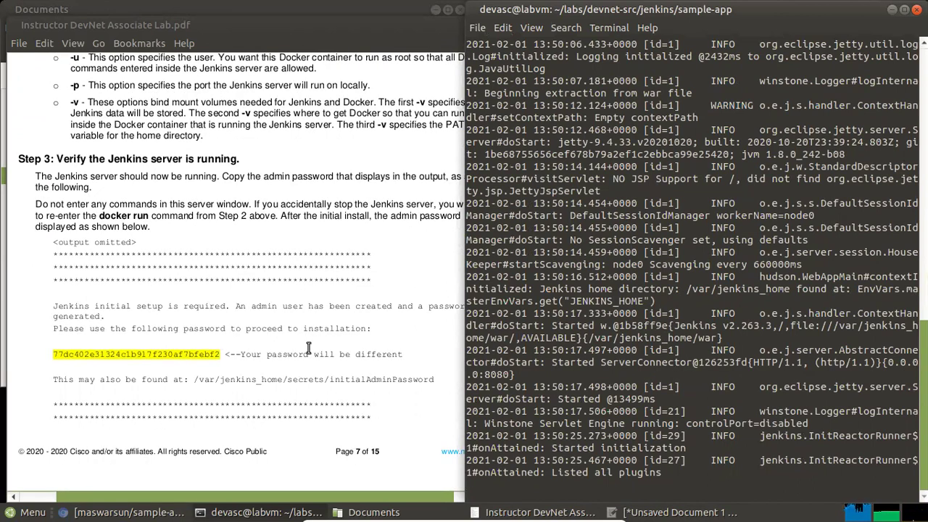
scroll(308, 348, down, 2)
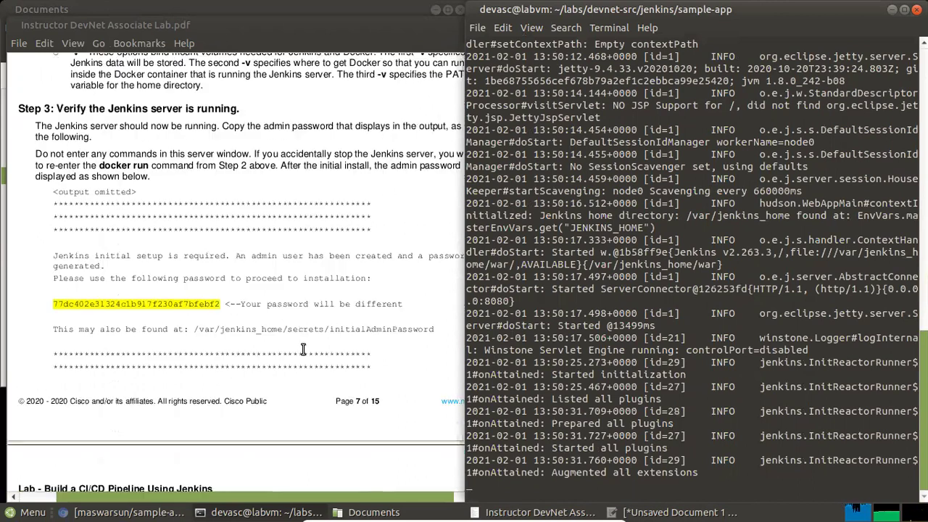
scroll(307, 341, down, 4)
scroll(312, 337, down, 4)
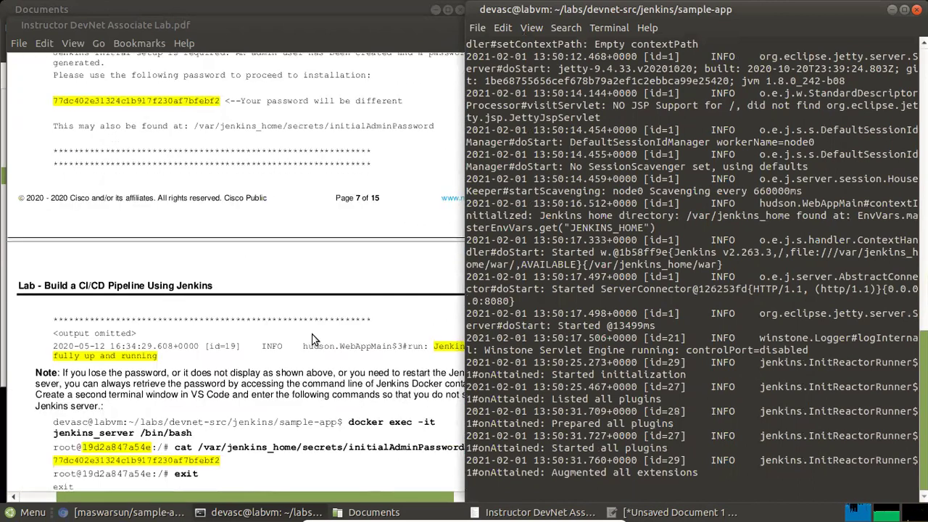
scroll(312, 339, down, 2)
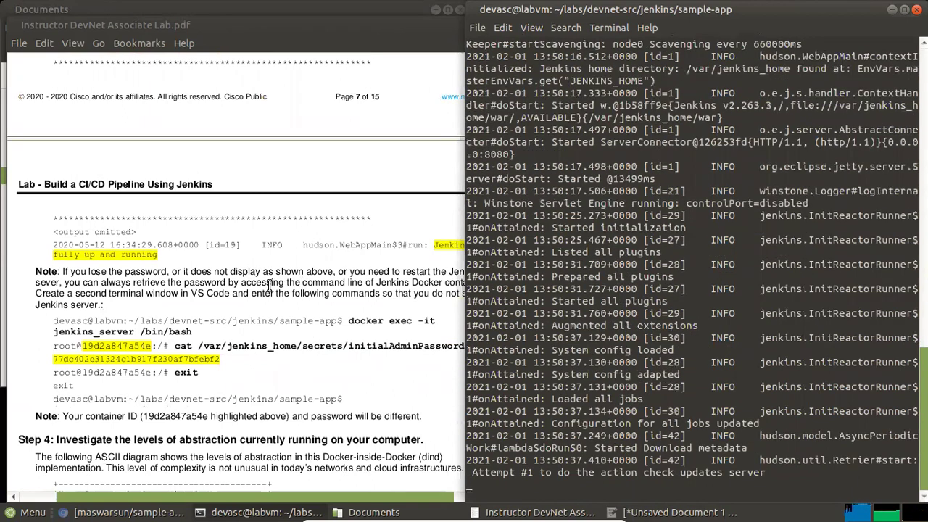
click(348, 276)
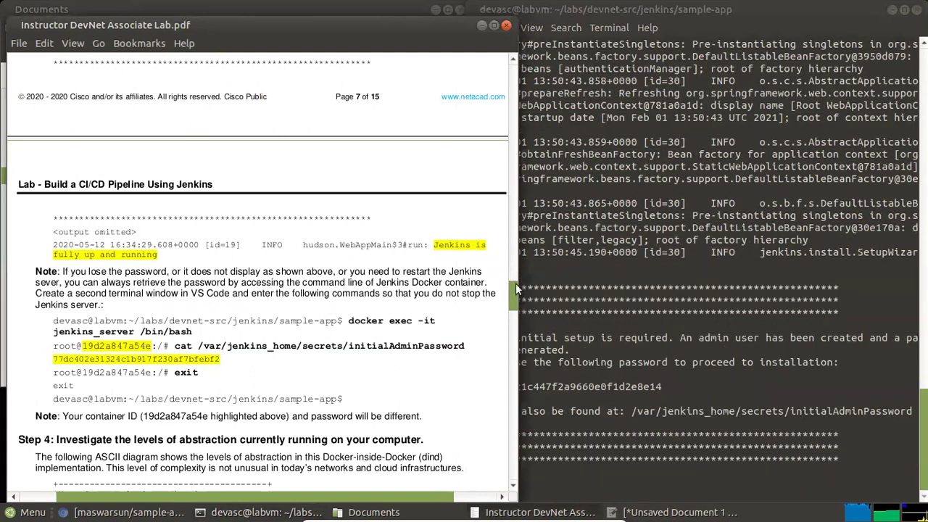
click(562, 285)
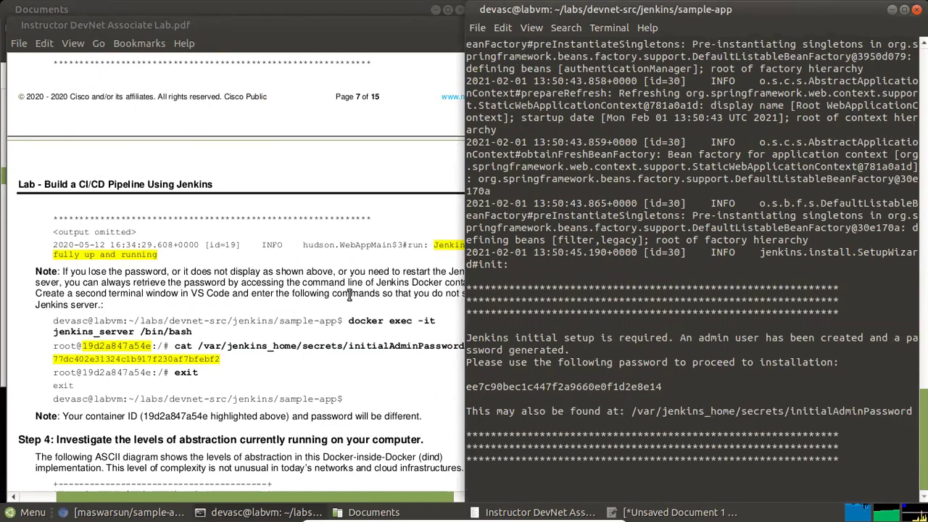
scroll(305, 292, up, 4)
scroll(304, 291, up, 2)
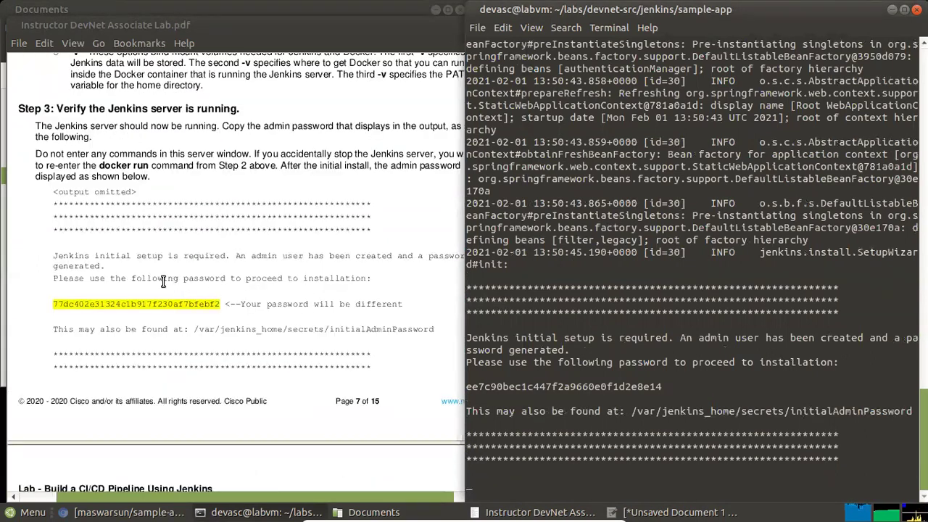
click(158, 282)
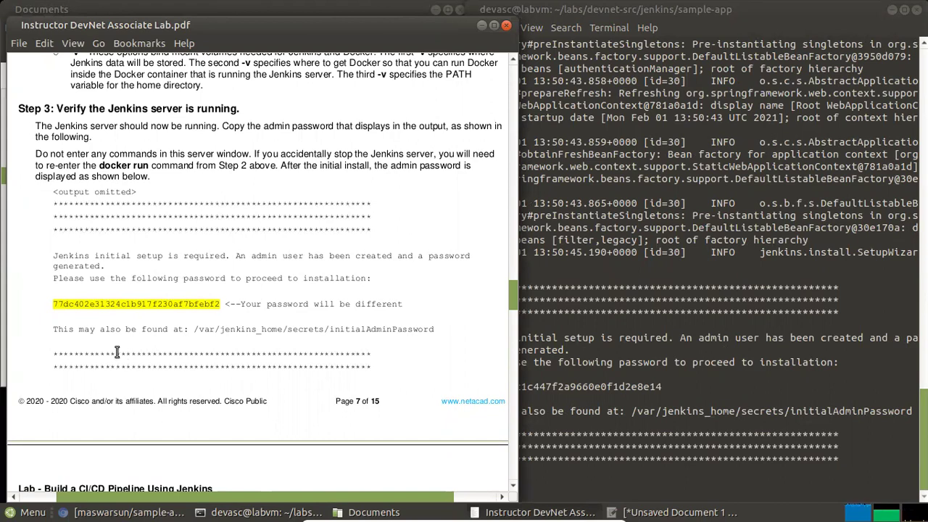
click(682, 332)
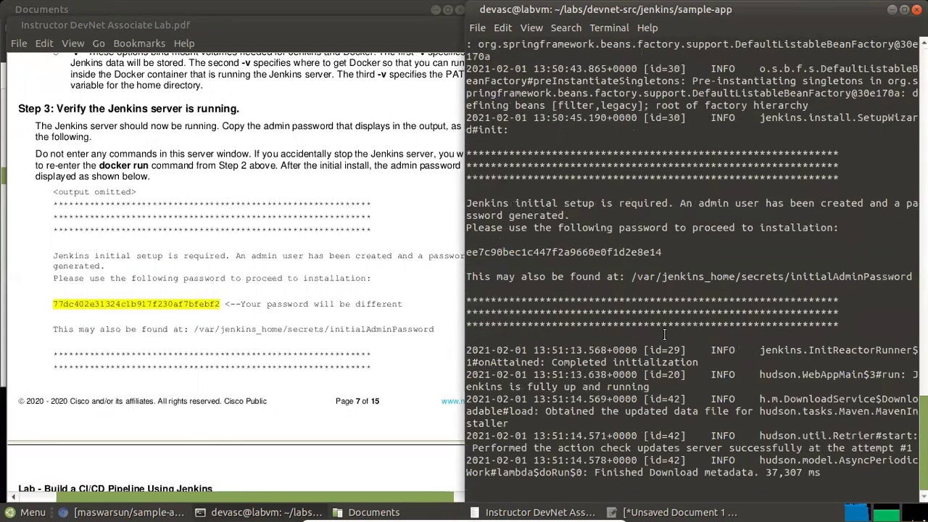
scroll(253, 288, down, 1)
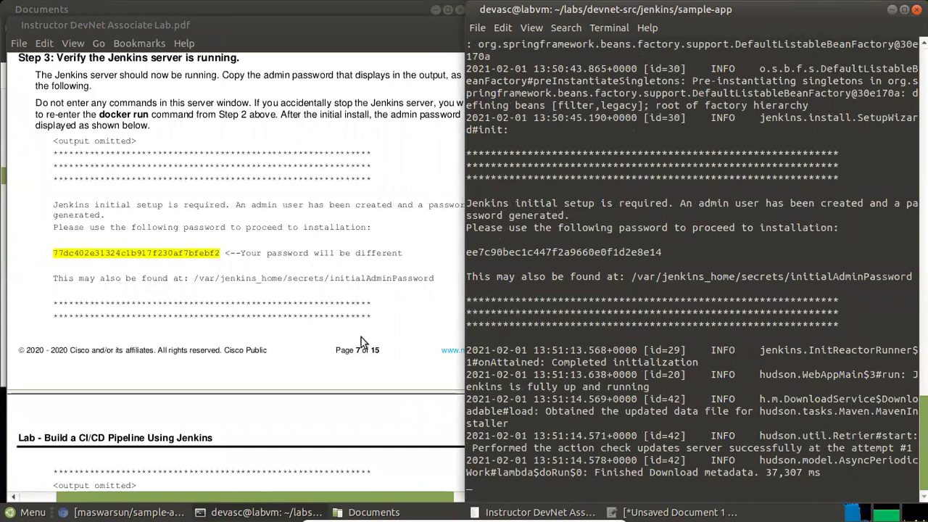
scroll(325, 325, down, 2)
scroll(325, 324, down, 2)
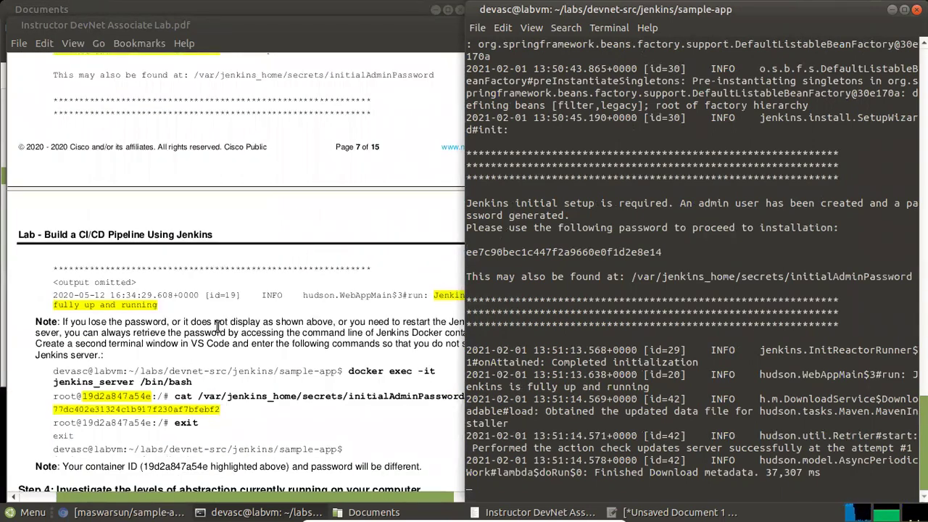
click(217, 328)
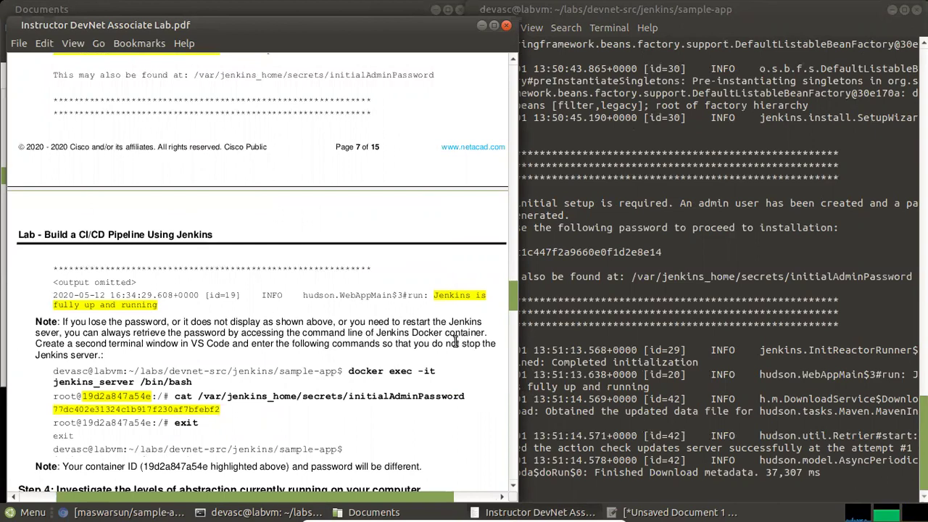
click(625, 379)
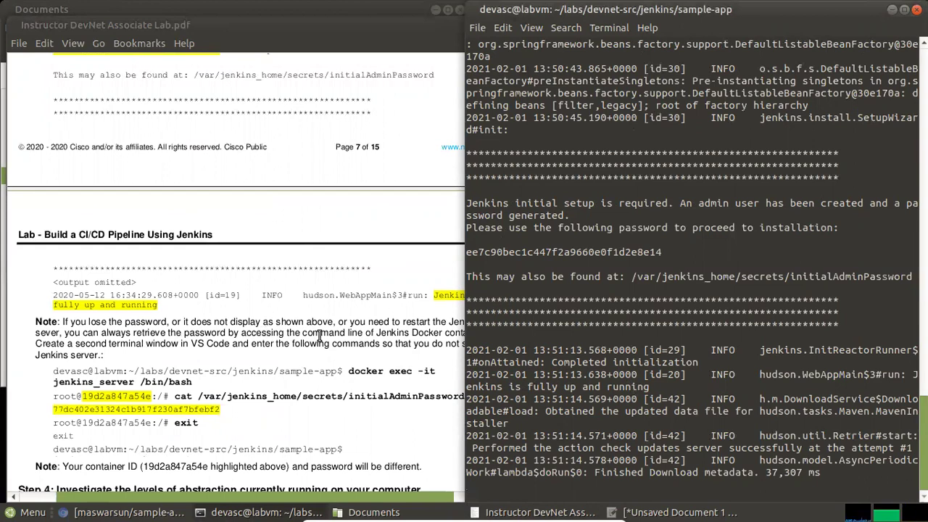
click(319, 334)
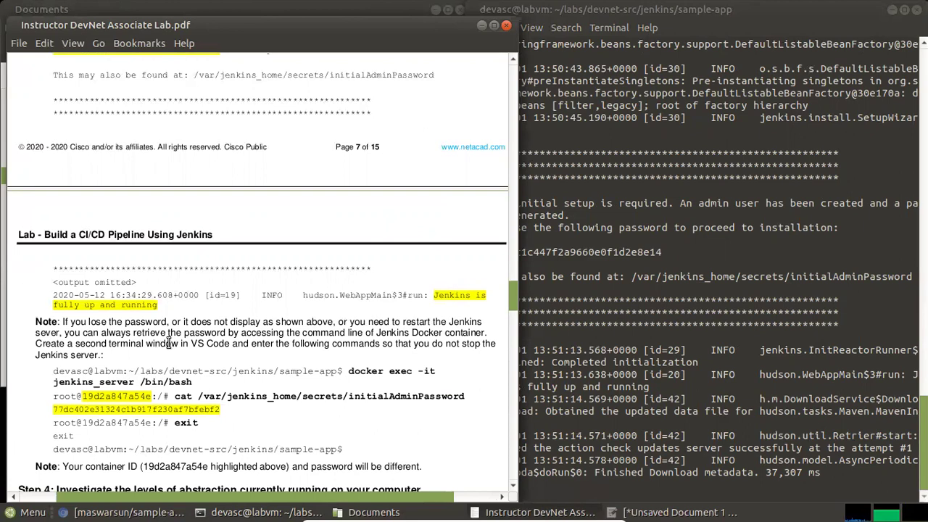
click(656, 399)
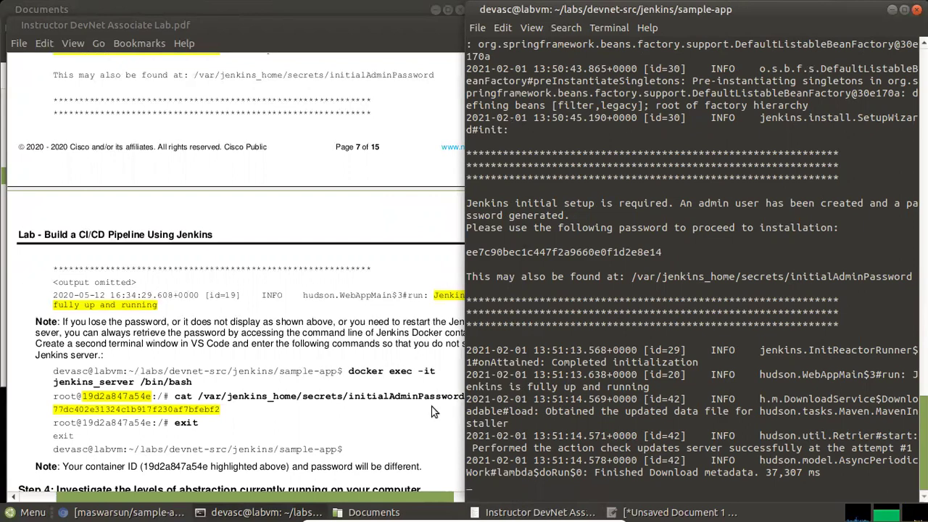
scroll(217, 311, up, 4)
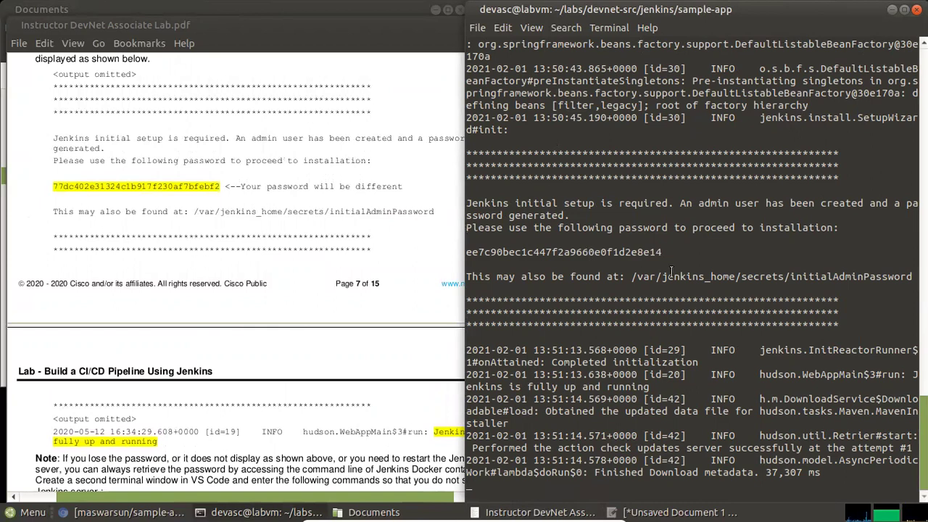
drag(666, 252, 466, 251)
Copy the generated admin password into the notes after the label 'password jenkins server'
click(656, 250)
drag(662, 251, 457, 253)
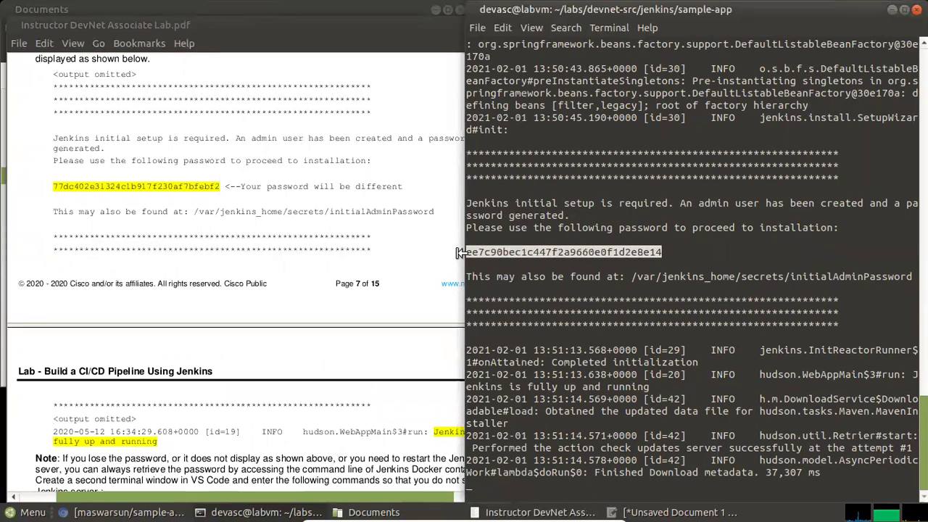
right_click(514, 251)
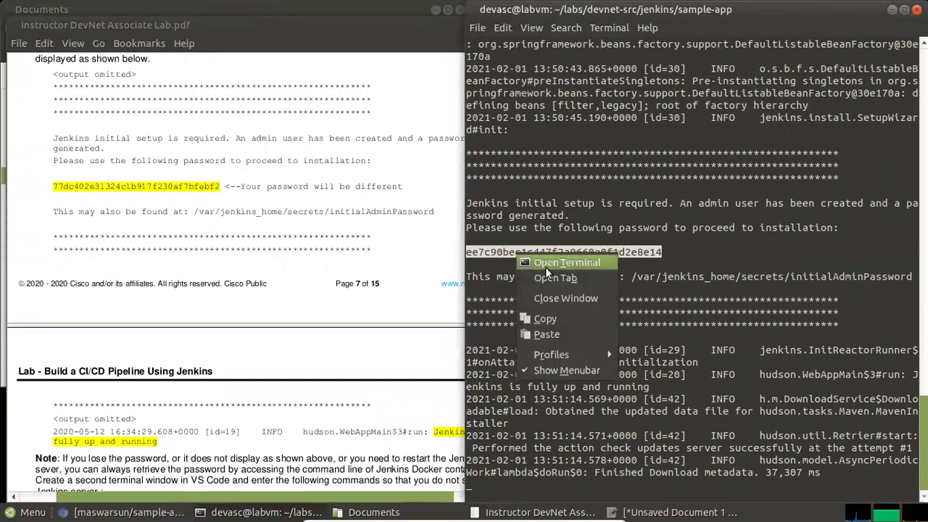
click(549, 317)
mouse_move(397, 485)
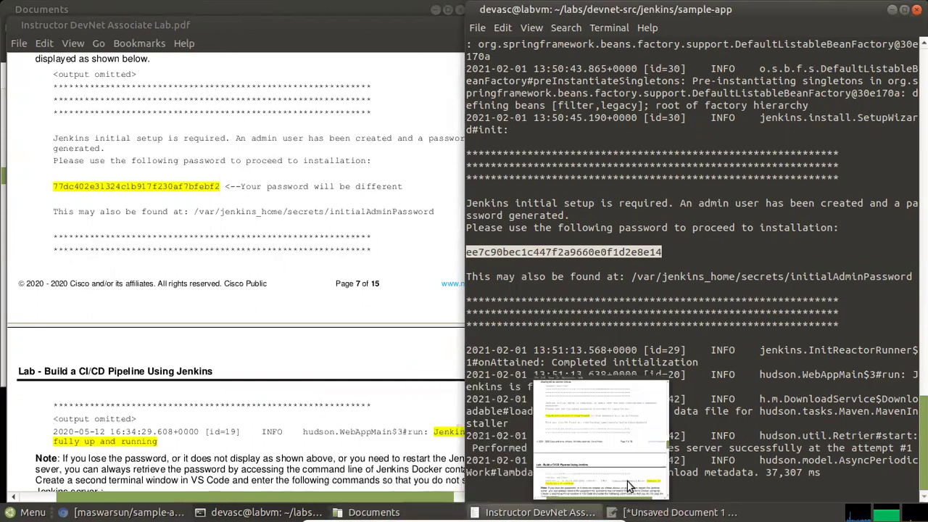
click(630, 480)
click(316, 156)
key(Return)
key(Return)
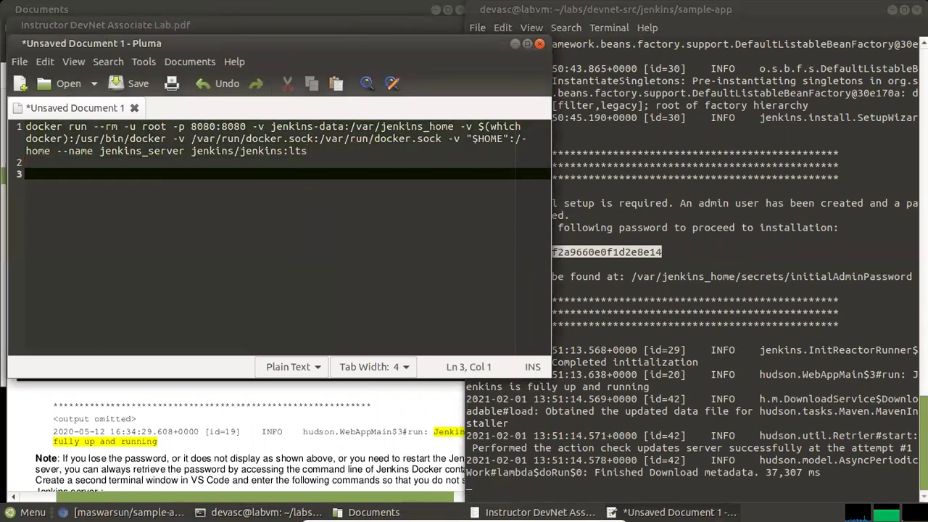
text(p)
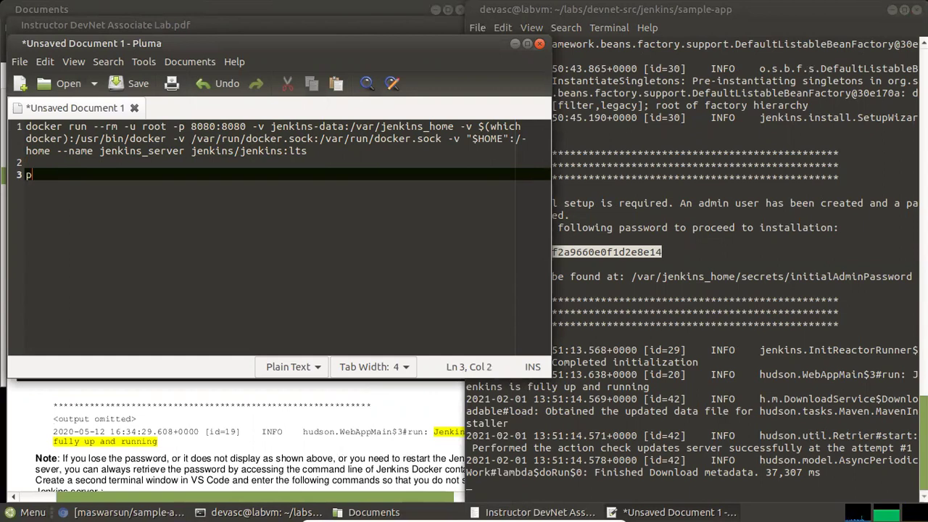
text(assword jenkins )
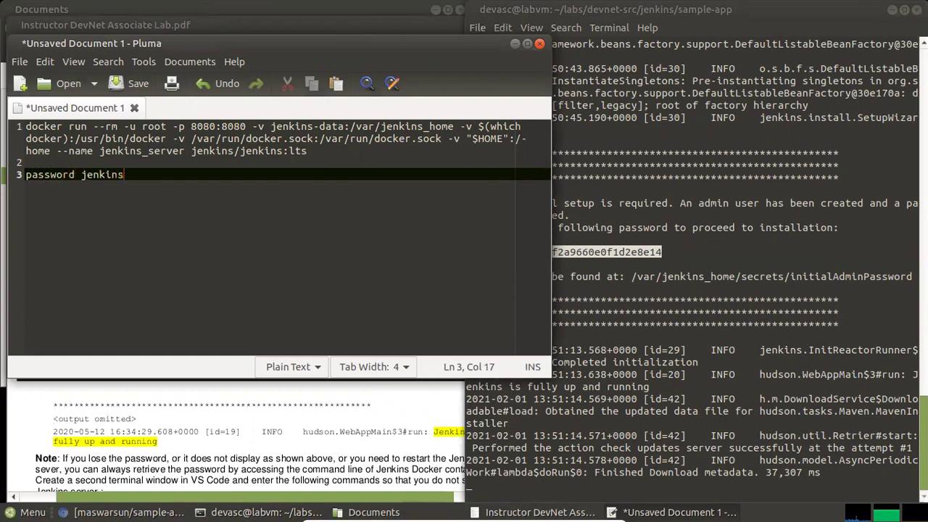
text(server :)
right_click(209, 182)
click(226, 221)
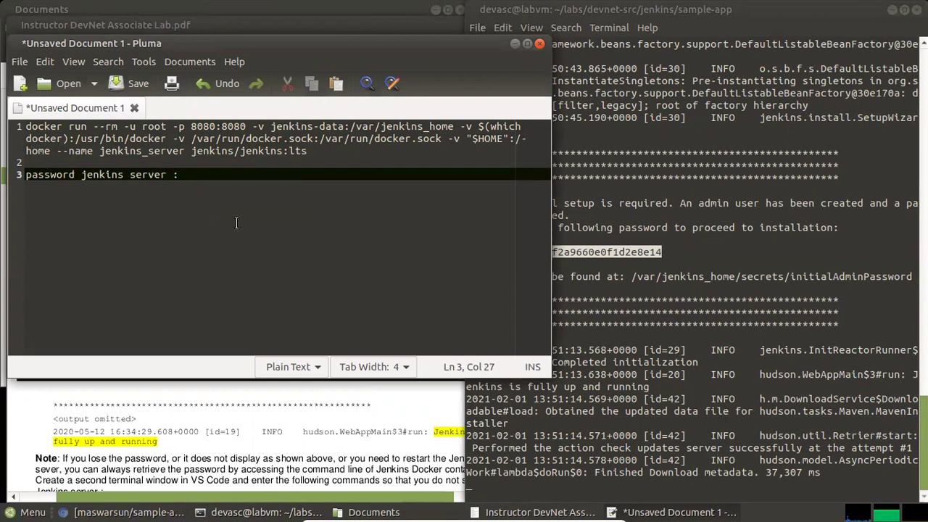
Paste the /var/jenkins_home/secrets/initialAdminPassword path onto line 4 and minimize Pluma
click(513, 47)
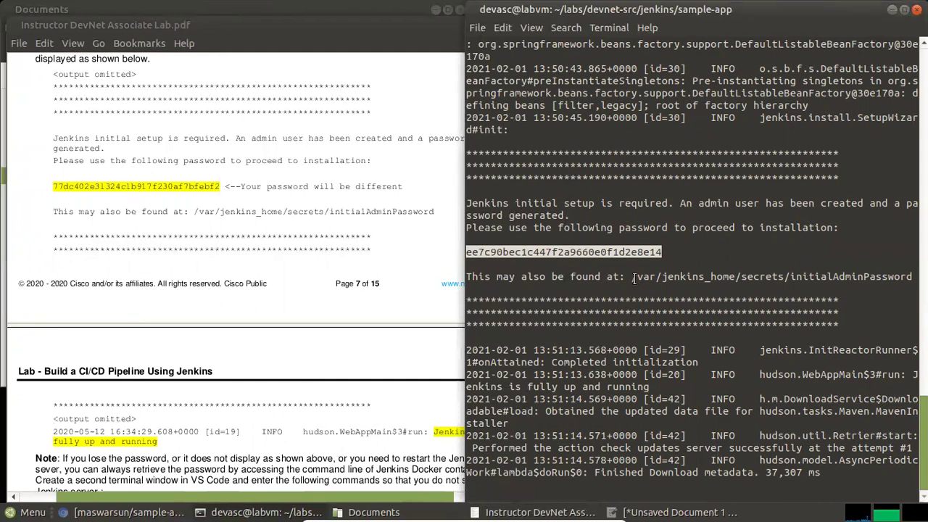
drag(632, 277, 912, 276)
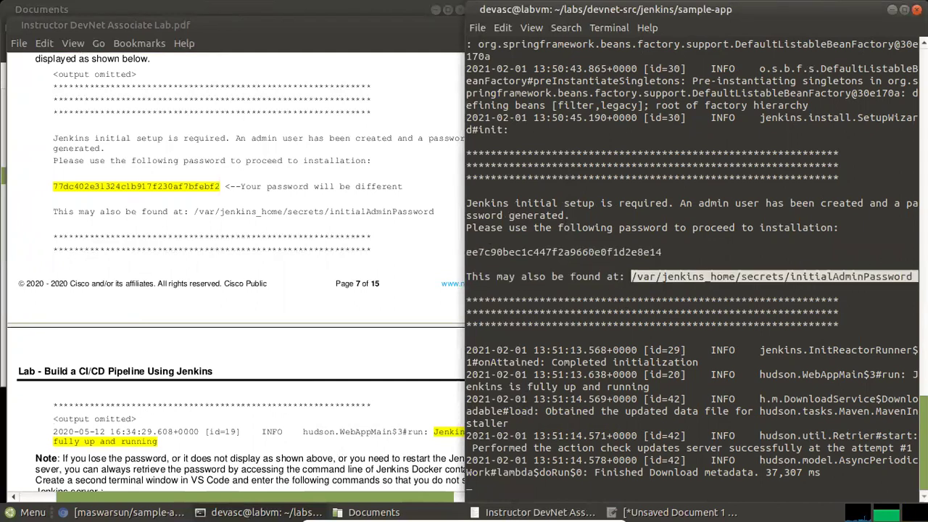
right_click(786, 276)
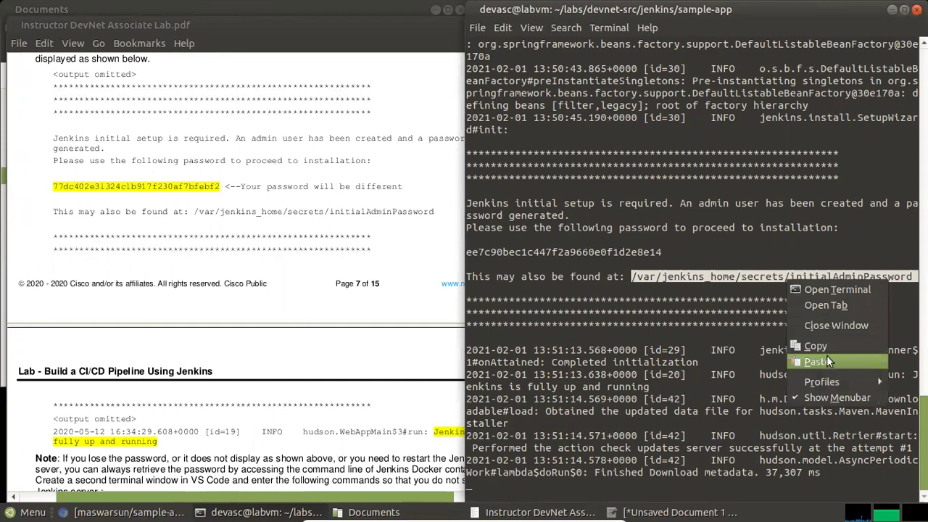
click(823, 351)
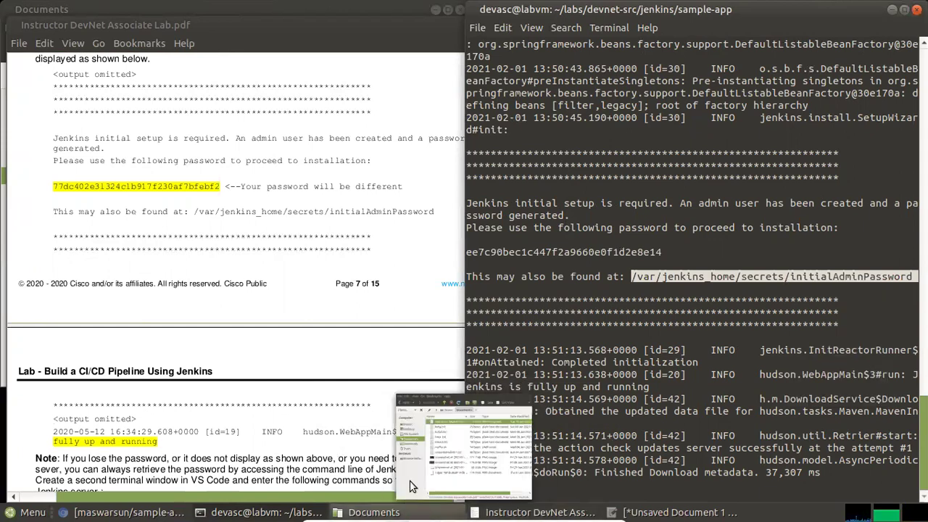
key(alt+Tab)
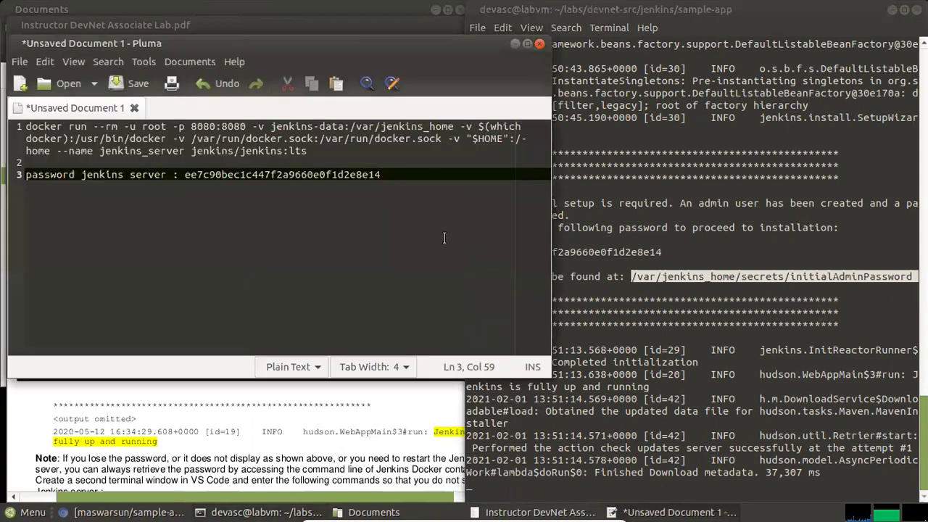
key(Return)
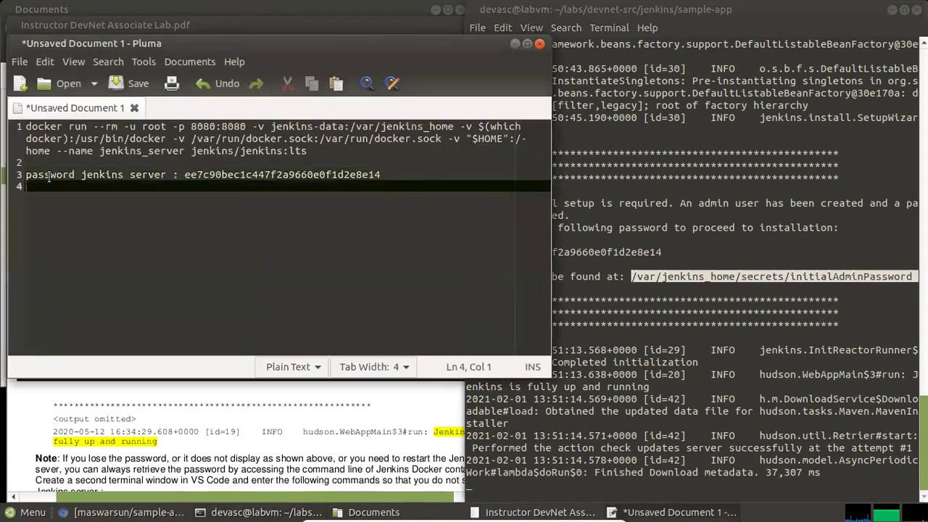
right_click(54, 188)
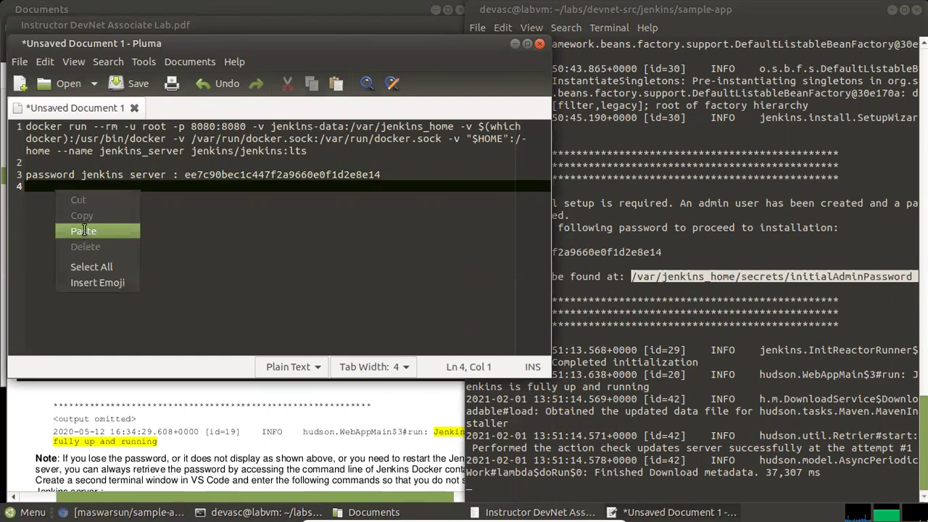
click(83, 228)
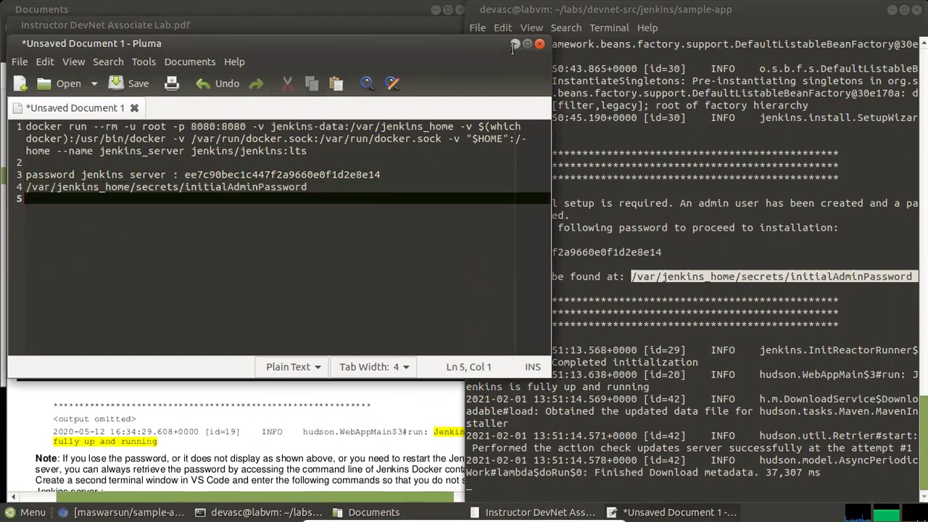
click(514, 45)
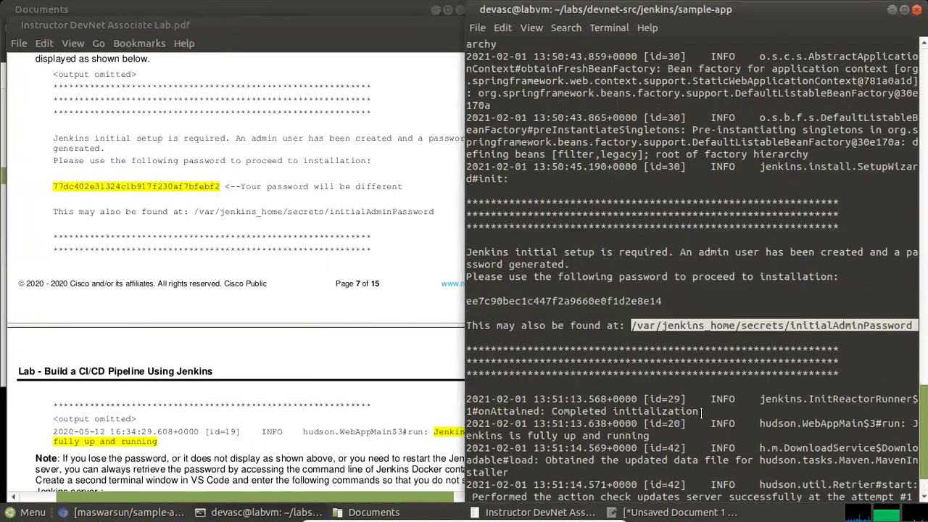
Scroll the Jenkins log and highlight the 'Jenkins is fully up and running' message in the guide
click(713, 373)
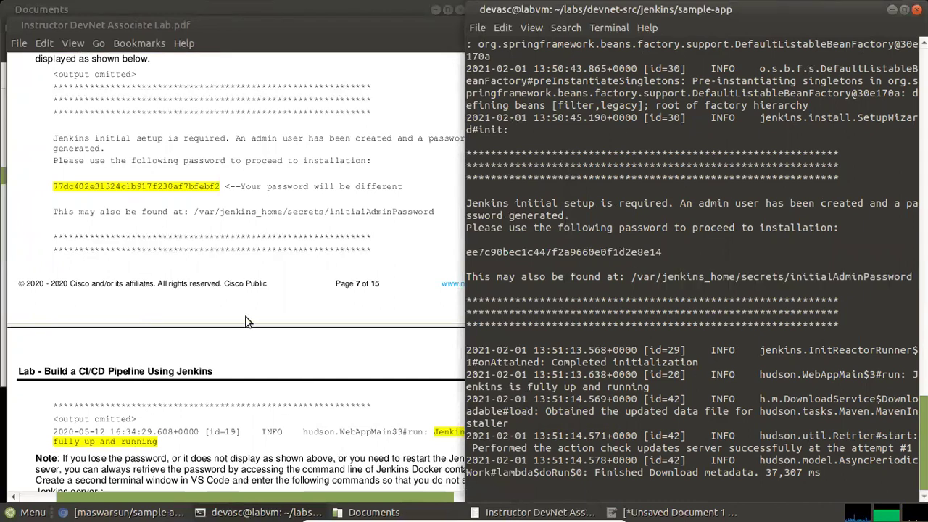
scroll(245, 321, down, 1)
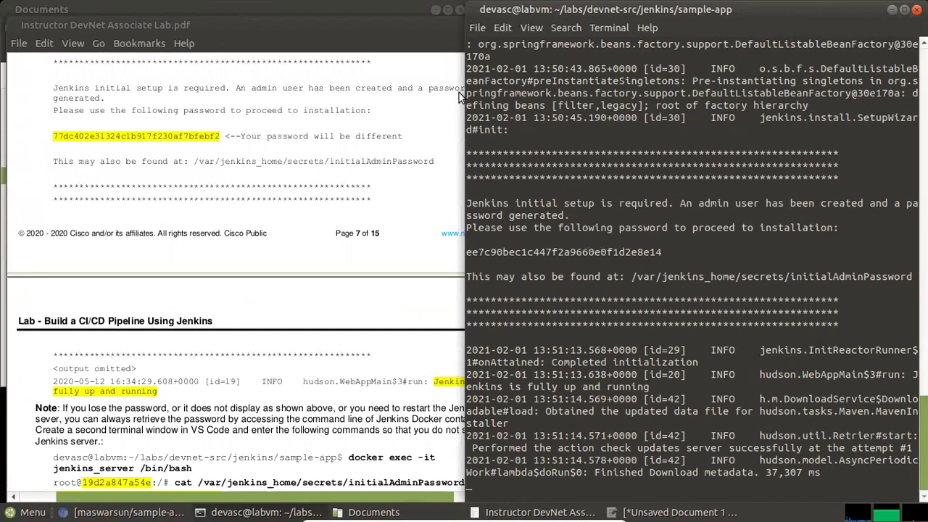
scroll(459, 96, down, 4)
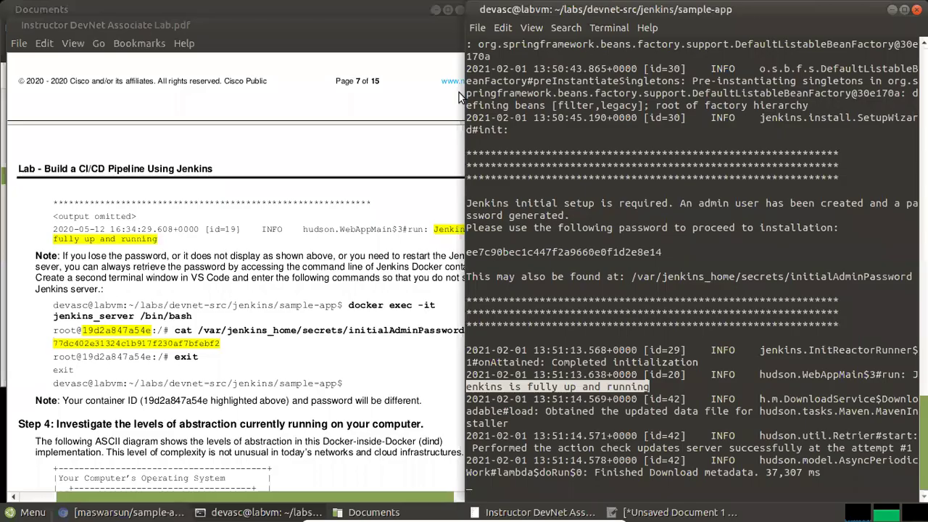
click(647, 253)
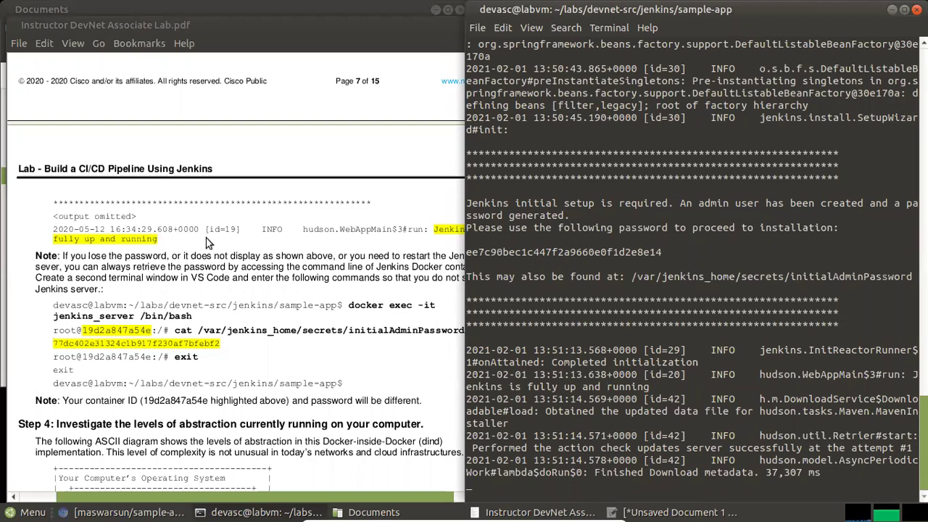
click(428, 227)
mouse_move(434, 229)
mouse_down()
mouse_move(476, 229)
mouse_move(450, 231)
mouse_up()
drag(257, 244, 156, 239)
click(713, 379)
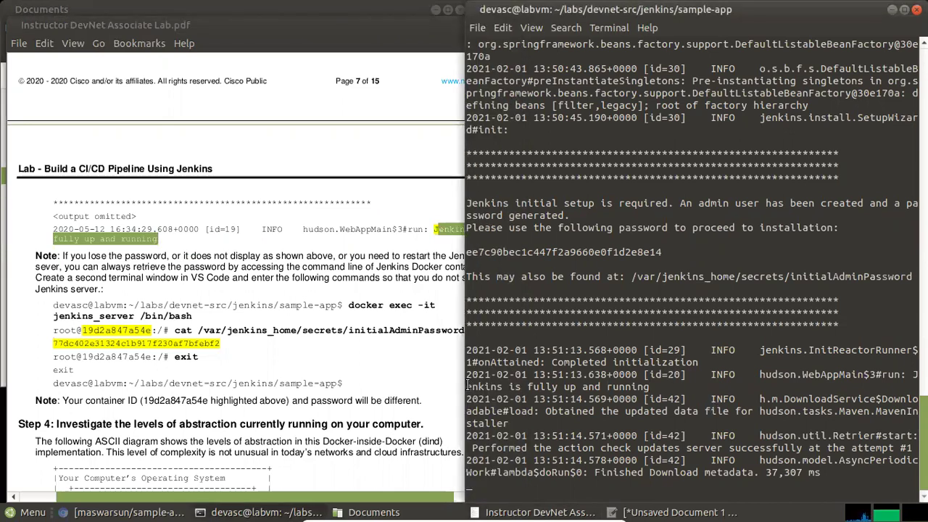
Widen the terminal slightly, review the final log entries, and return to the lab PDF
mouse_move(465, 384)
mouse_down()
mouse_move(455, 380)
mouse_move(471, 380)
mouse_up()
drag(663, 374, 471, 375)
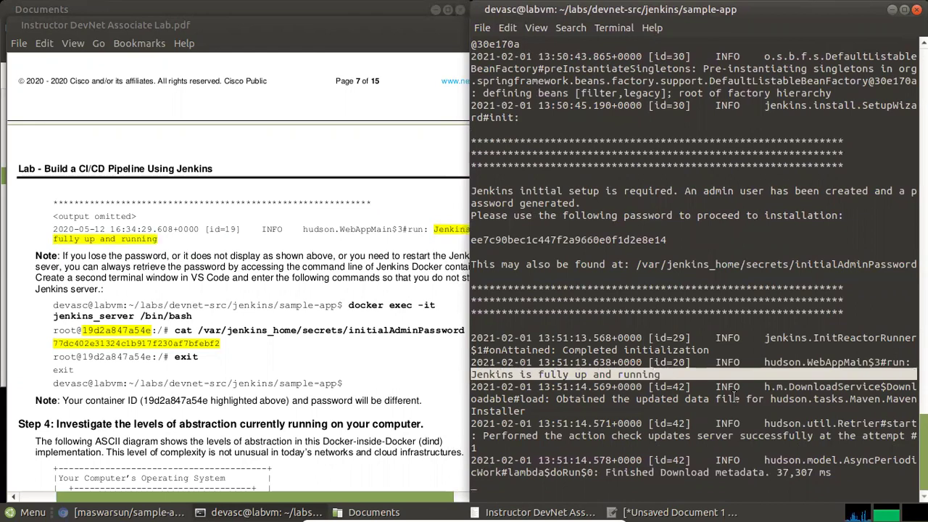
click(663, 385)
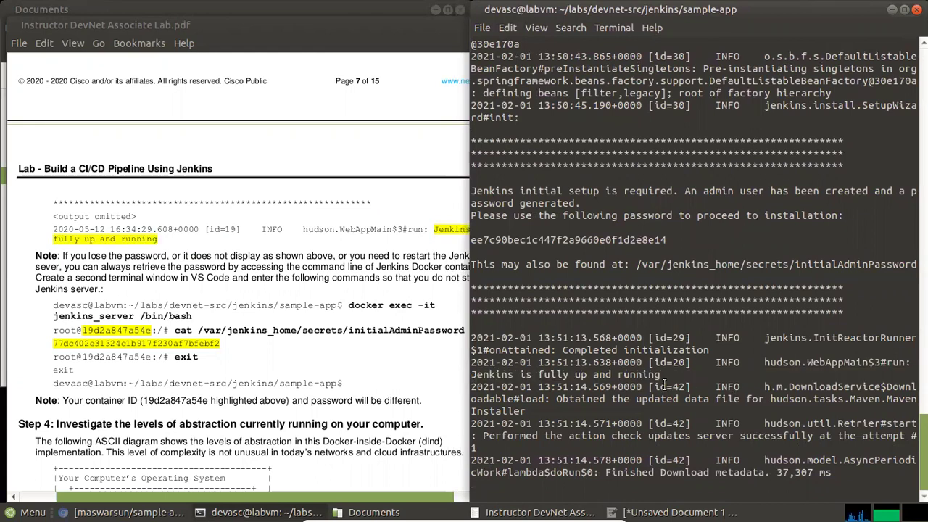
drag(643, 472, 576, 388)
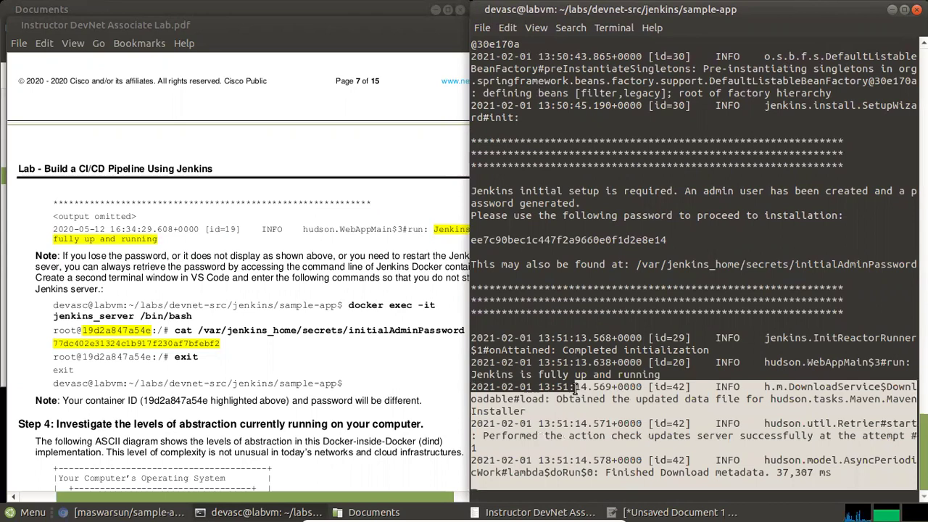
click(593, 383)
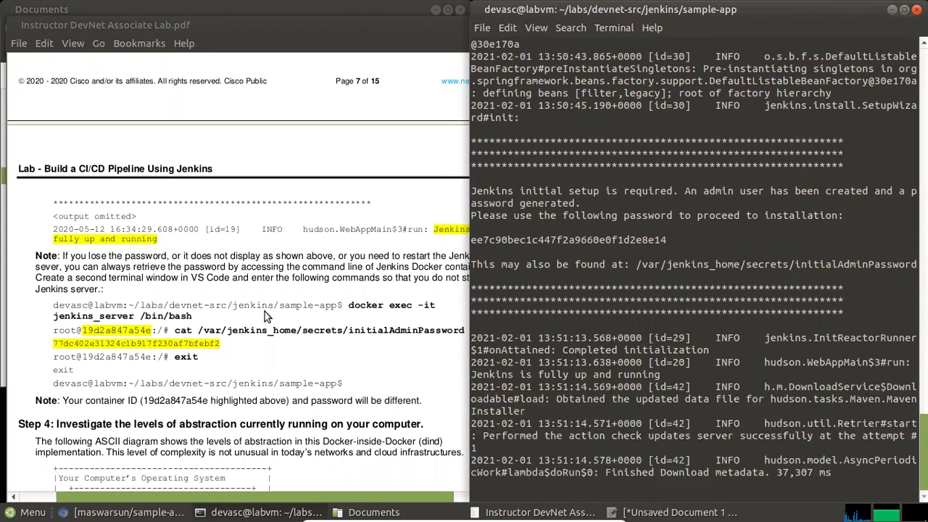
click(182, 262)
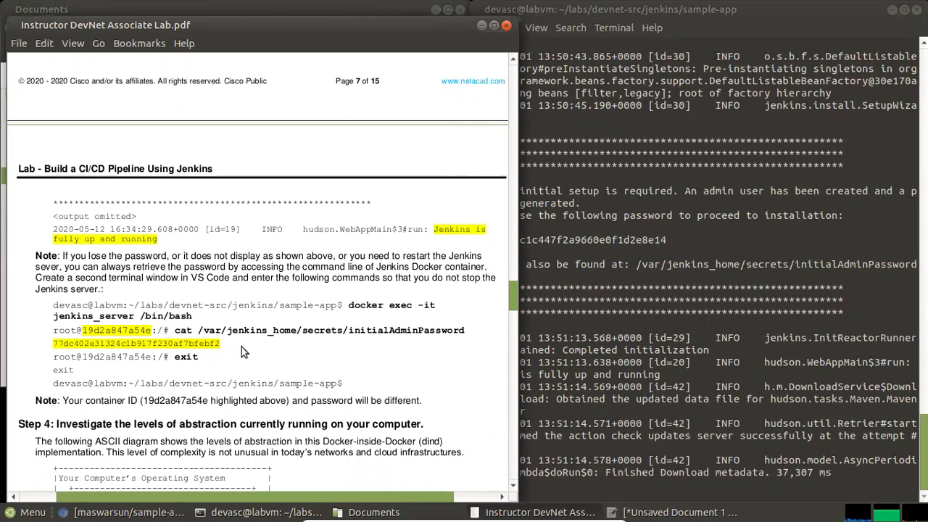
Scroll the guide past Step 4's Docker-inside-Docker diagram to Part 5, glancing at the terminal
scroll(241, 347, down, 1)
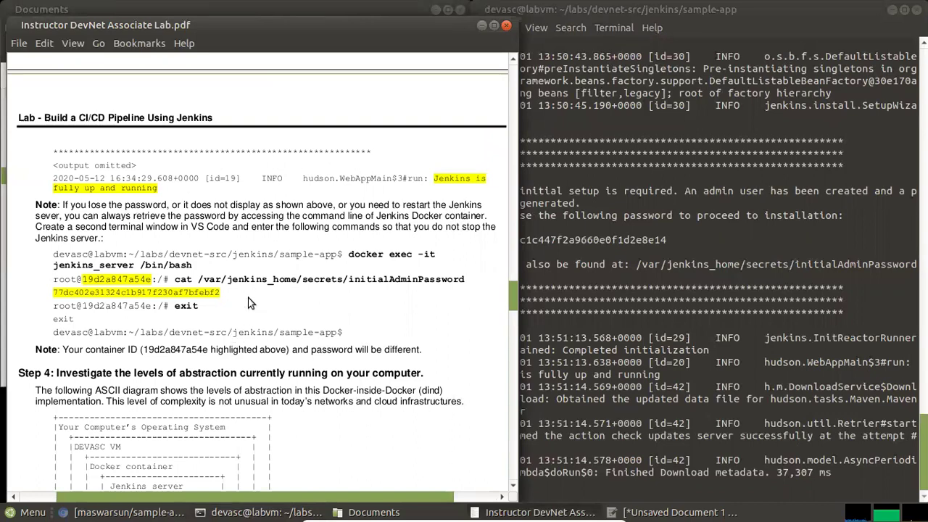
scroll(248, 303, down, 2)
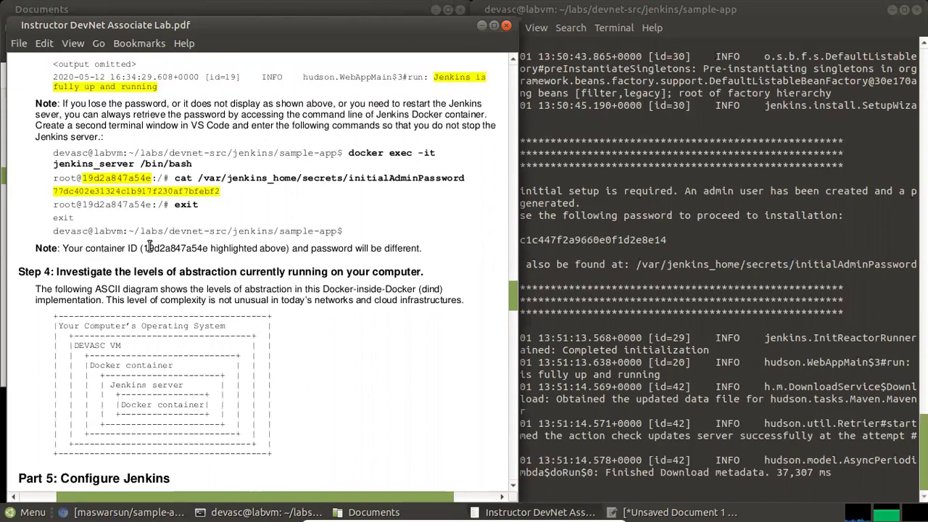
drag(148, 247, 242, 249)
click(336, 169)
click(606, 250)
scroll(584, 287, up, 2)
scroll(584, 287, up, 3)
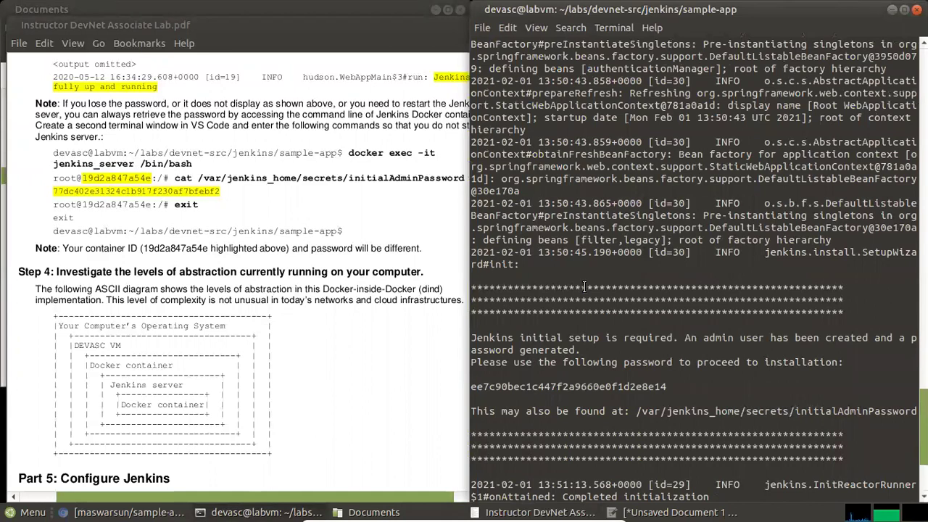
click(296, 129)
scroll(296, 129, down, 2)
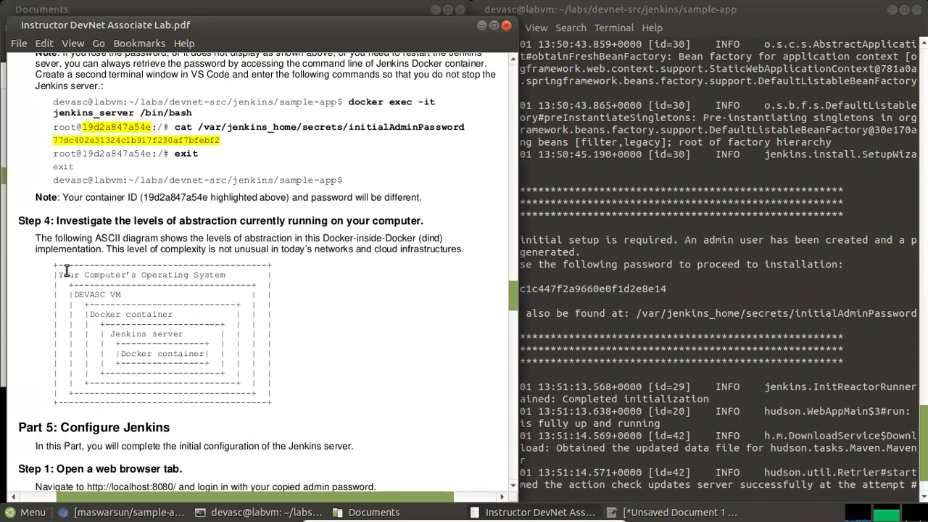
drag(62, 266, 297, 338)
click(296, 334)
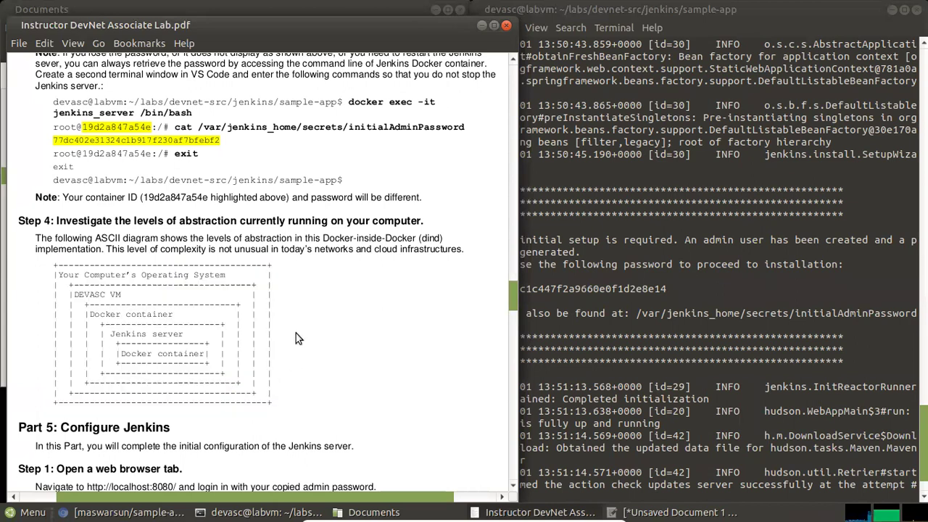
drag(75, 294, 120, 294)
click(125, 297)
drag(94, 314, 171, 313)
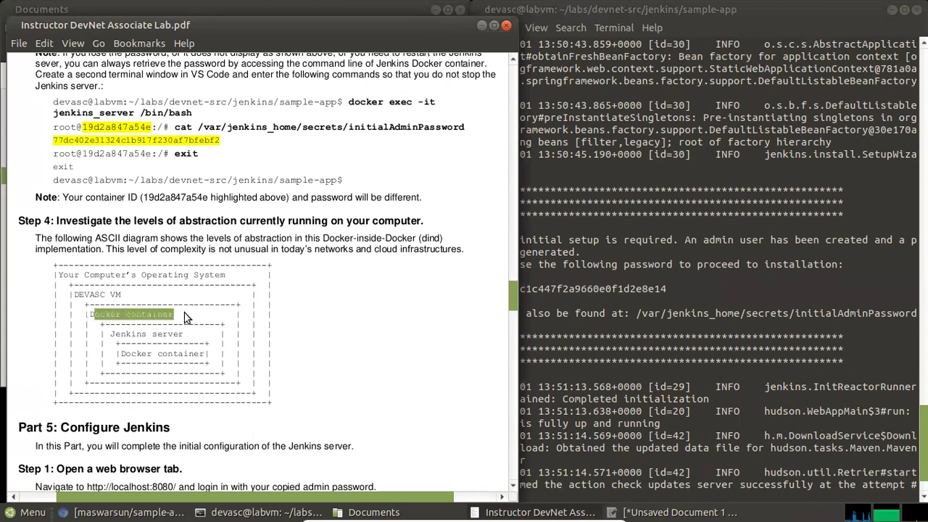
click(184, 313)
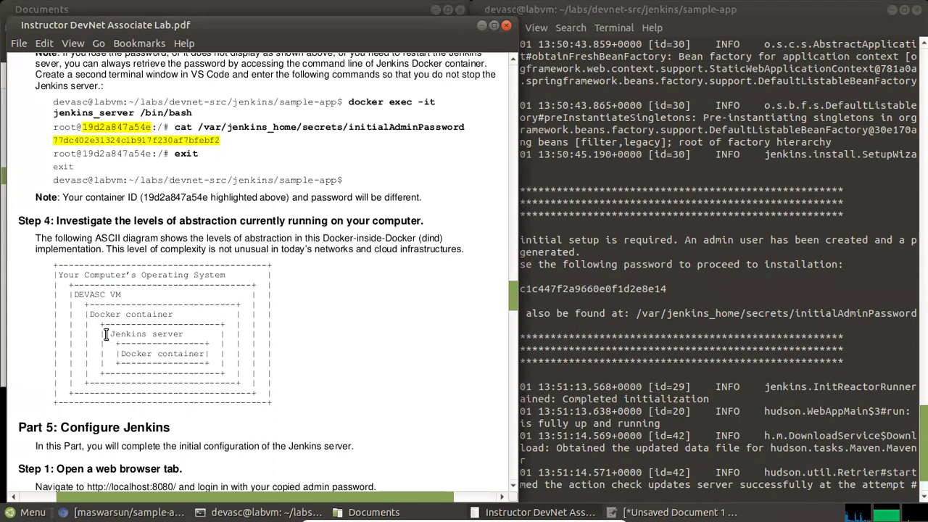
drag(107, 334, 182, 334)
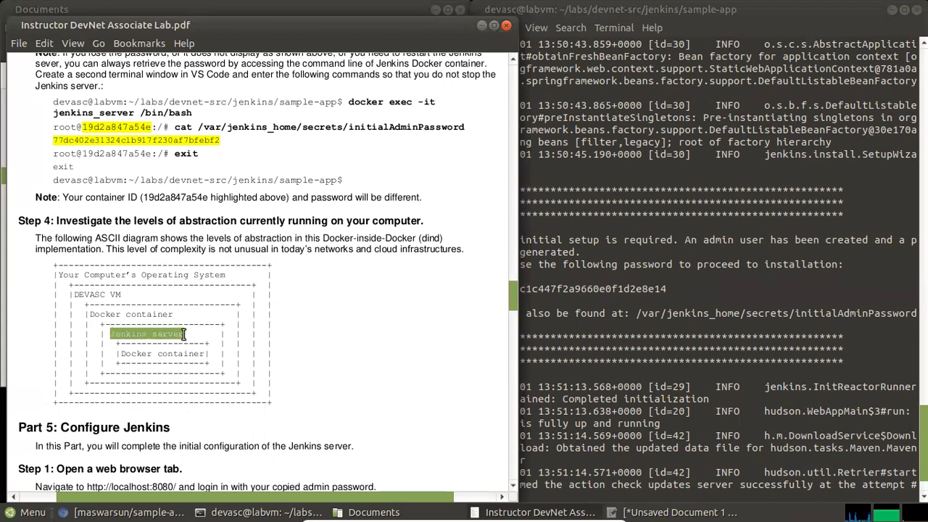
click(184, 332)
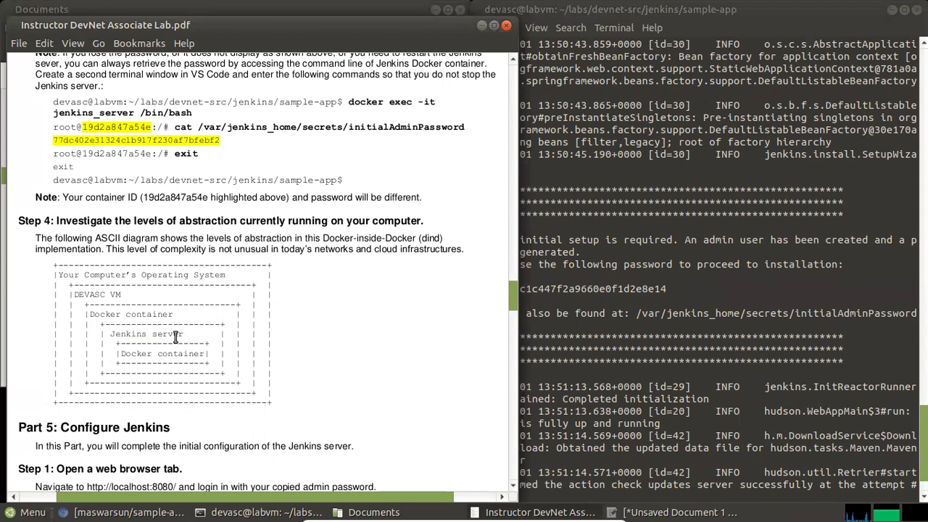
drag(121, 335, 205, 354)
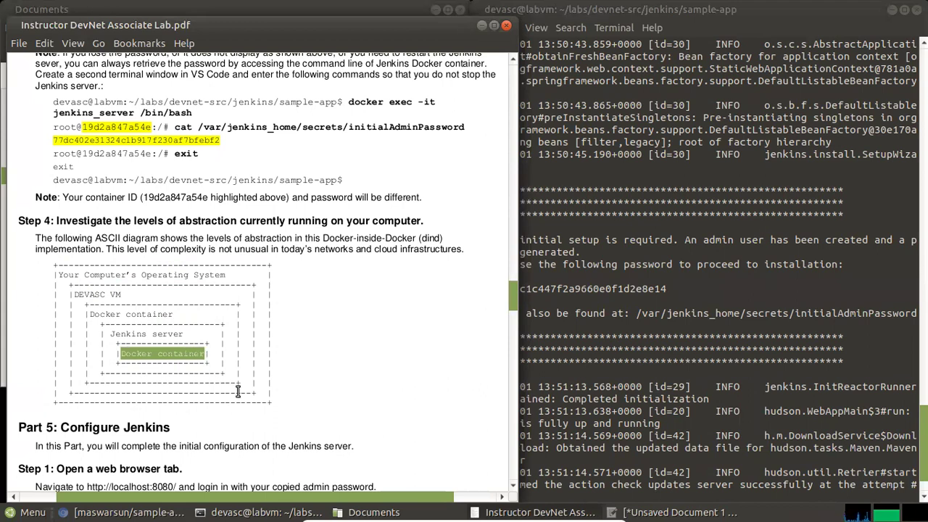
click(312, 366)
scroll(245, 376, down, 3)
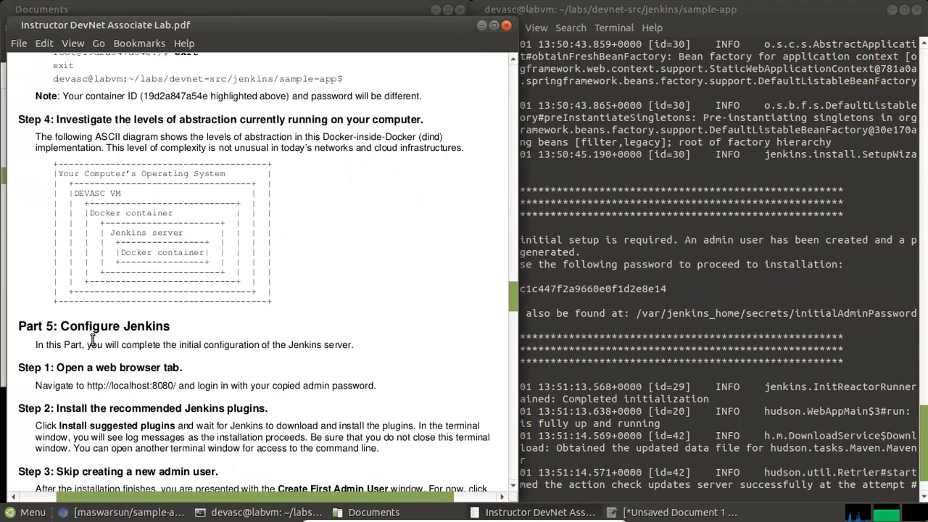
Scroll the lab guide to Part 5 and highlight the localhost:8080 address in Step 1
scroll(87, 326, down, 1)
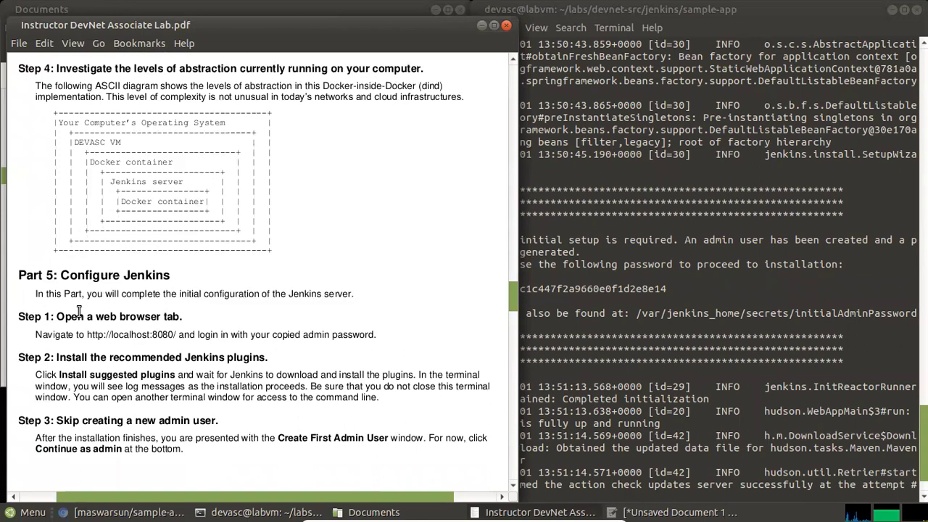
scroll(79, 310, down, 1)
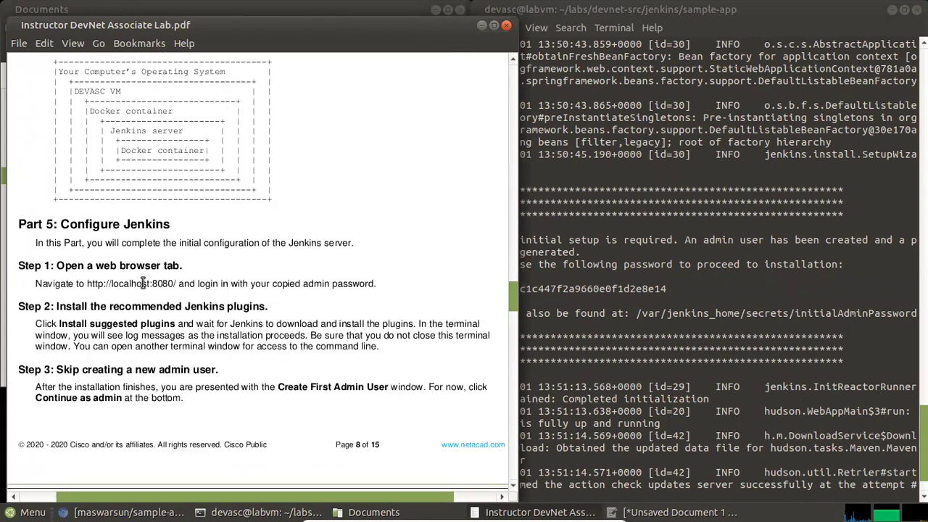
drag(135, 284, 177, 284)
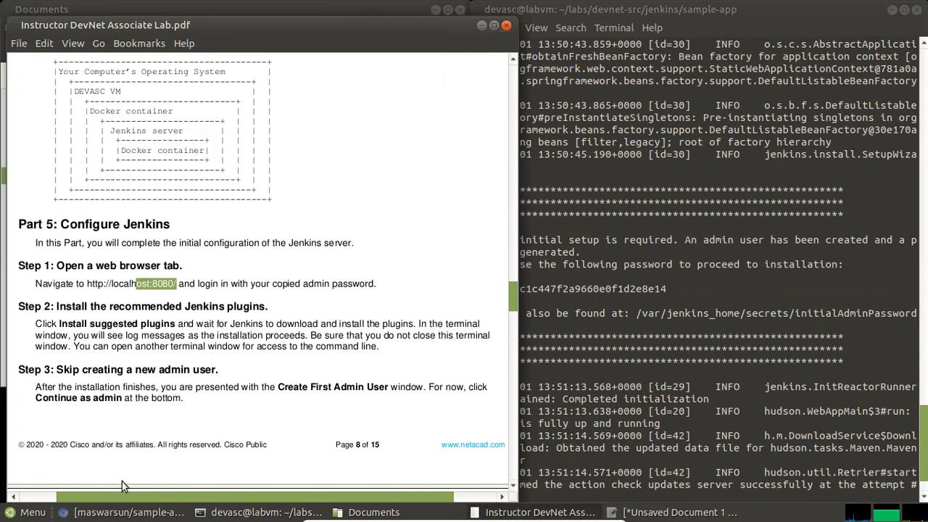
Open a new Chromium tab and load Jenkins at localhost:8080
mouse_move(127, 512)
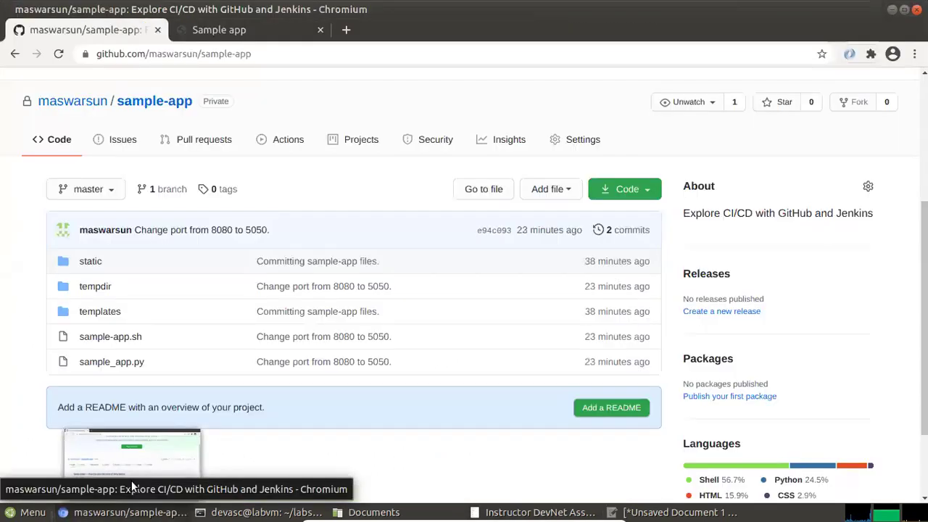
click(131, 481)
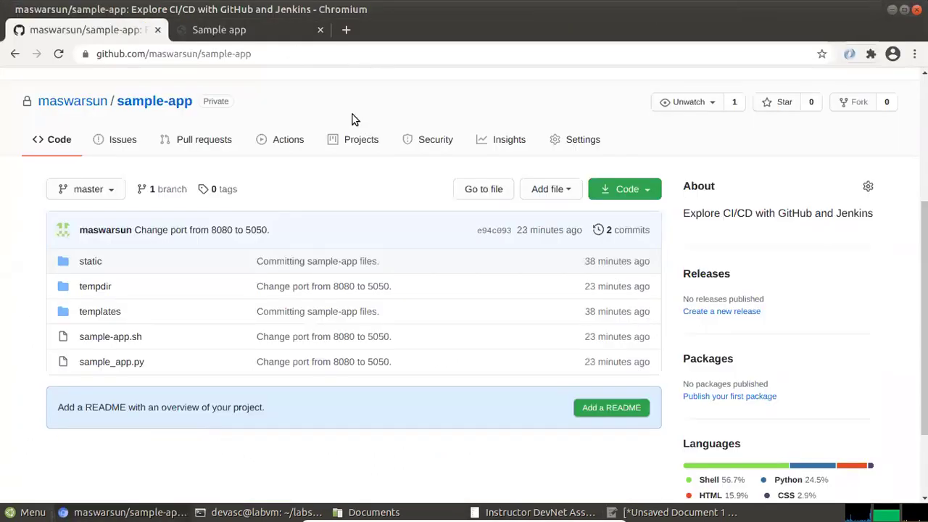
click(346, 30)
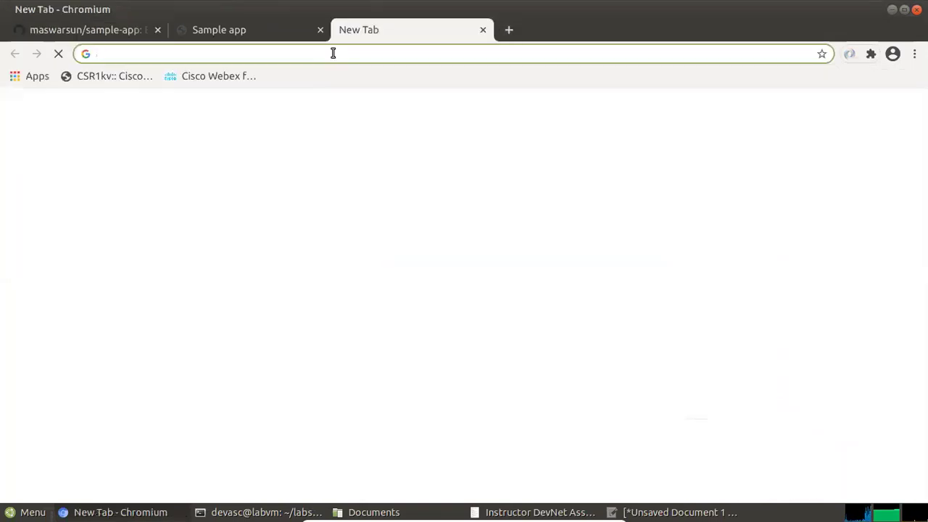
text(lo)
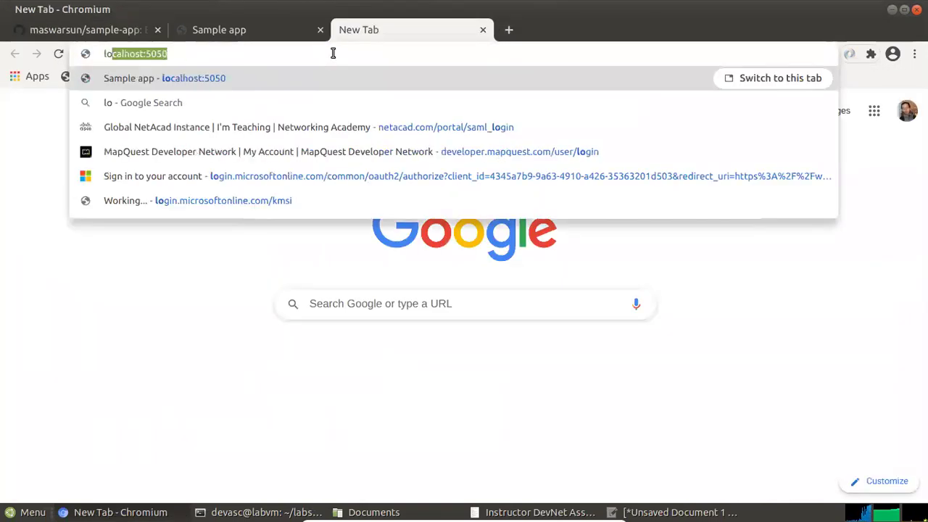
text(calhost:5050)
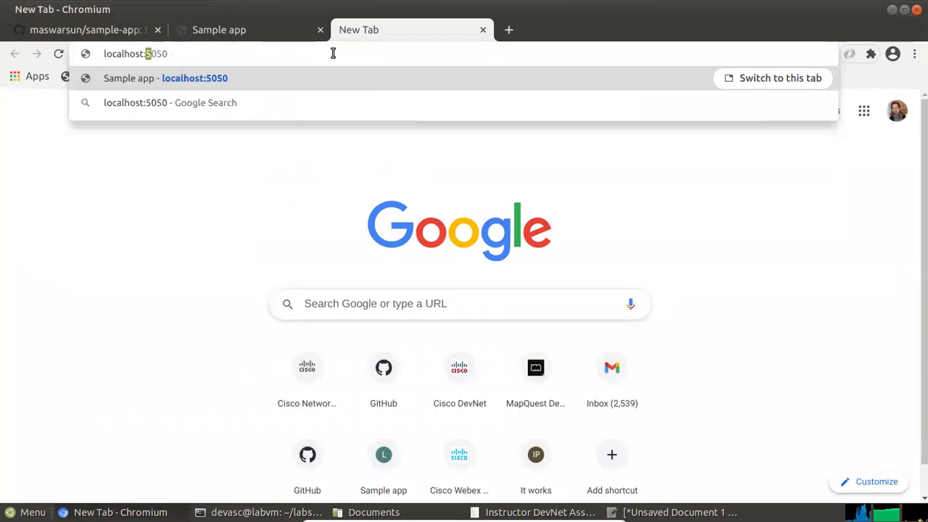
text(8)
text(8)
key(Return)
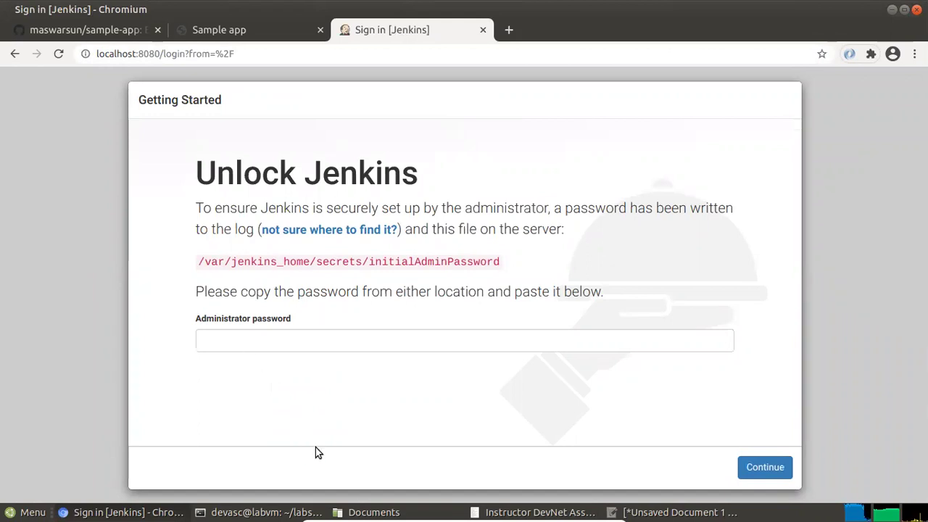
Copy the Jenkins admin password from line 3 of the Pluma notes
mouse_move(468, 507)
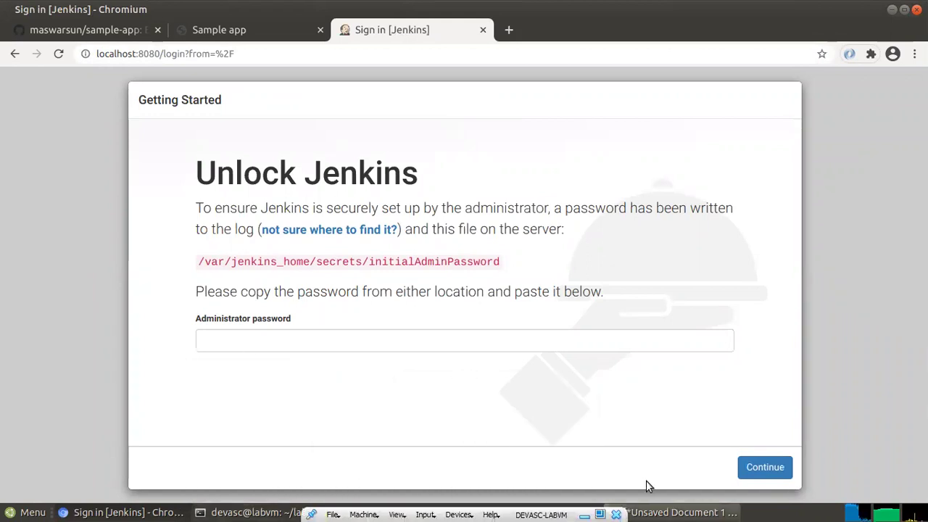
click(668, 512)
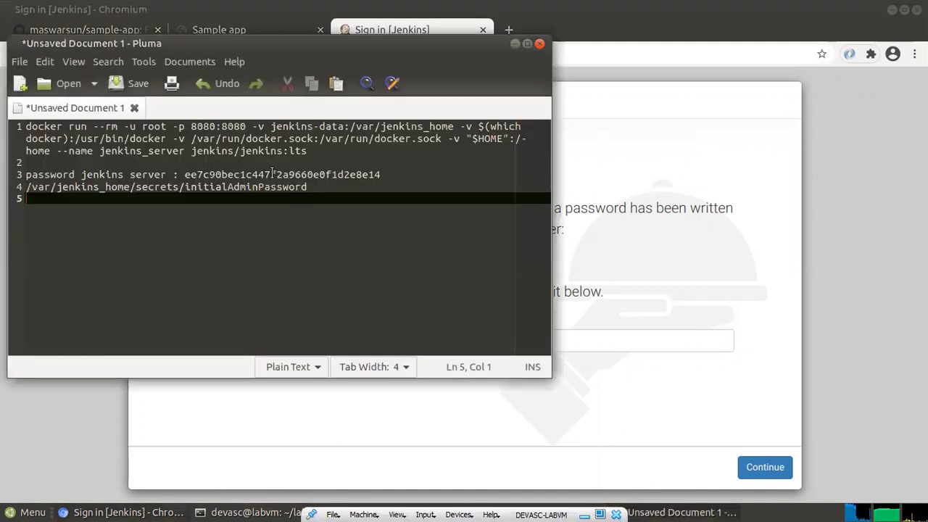
drag(185, 174, 382, 176)
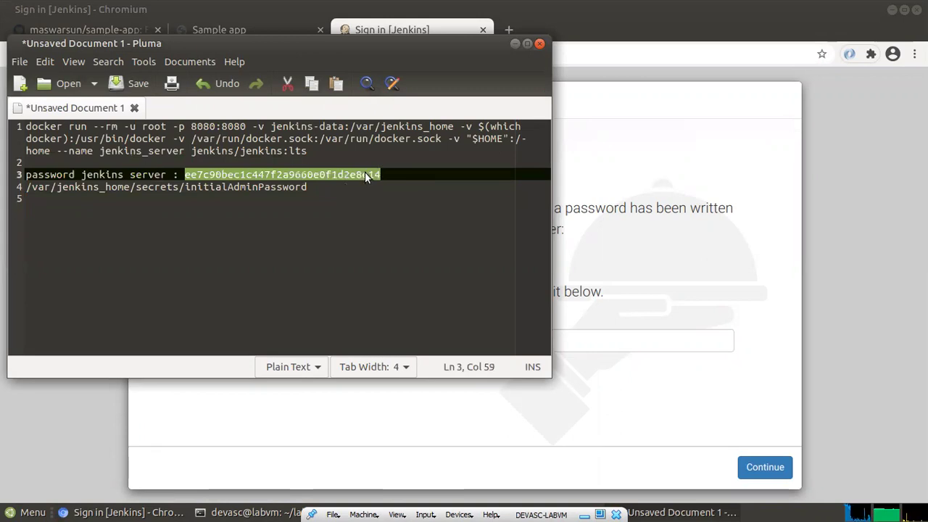
right_click(367, 175)
click(397, 198)
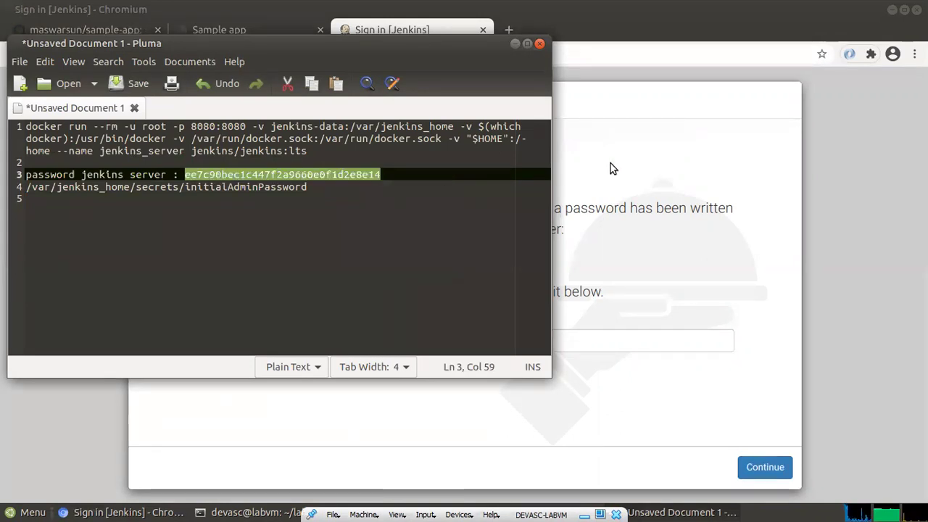
Paste the password as plain text into Unlock Jenkins' Administrator password field and continue
click(610, 165)
click(284, 344)
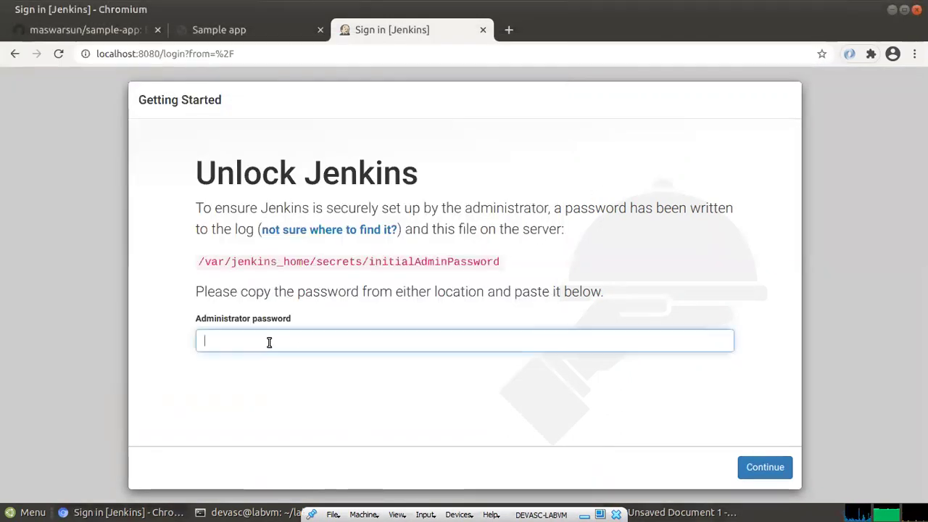
right_click(287, 342)
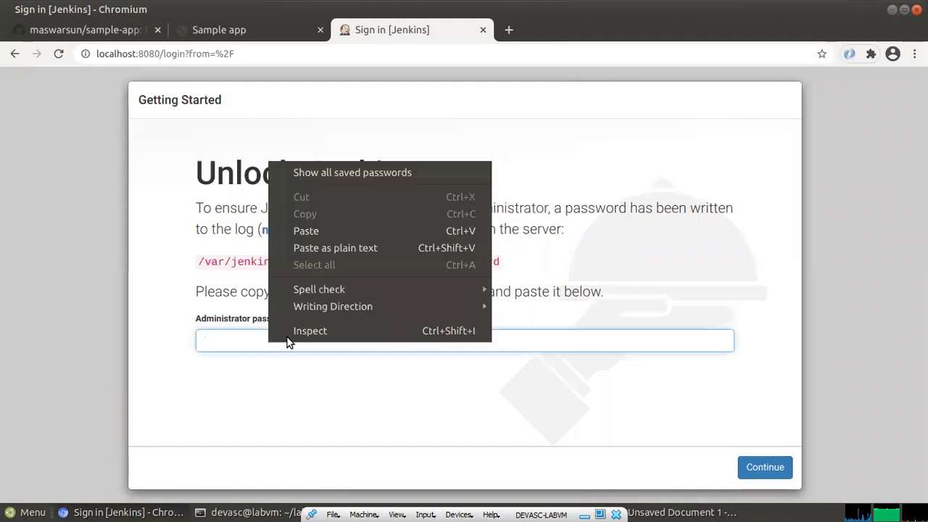
click(319, 248)
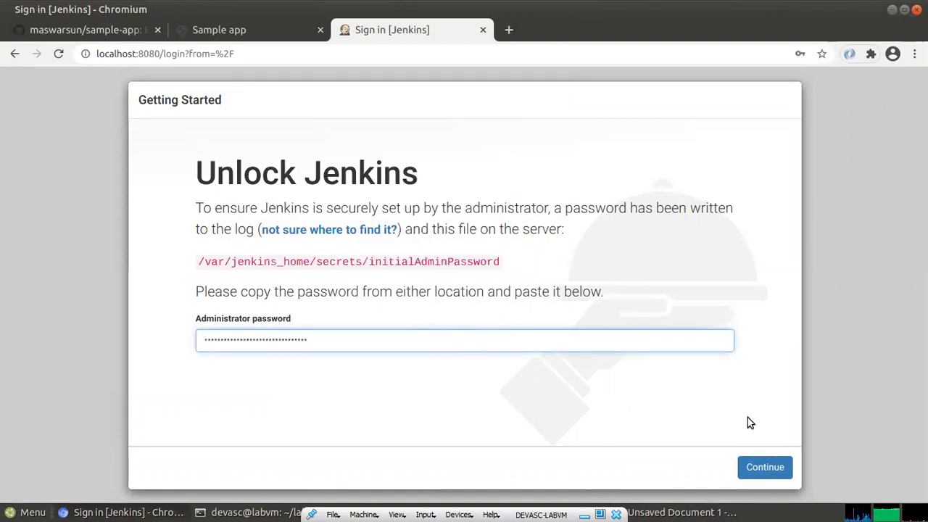
click(768, 468)
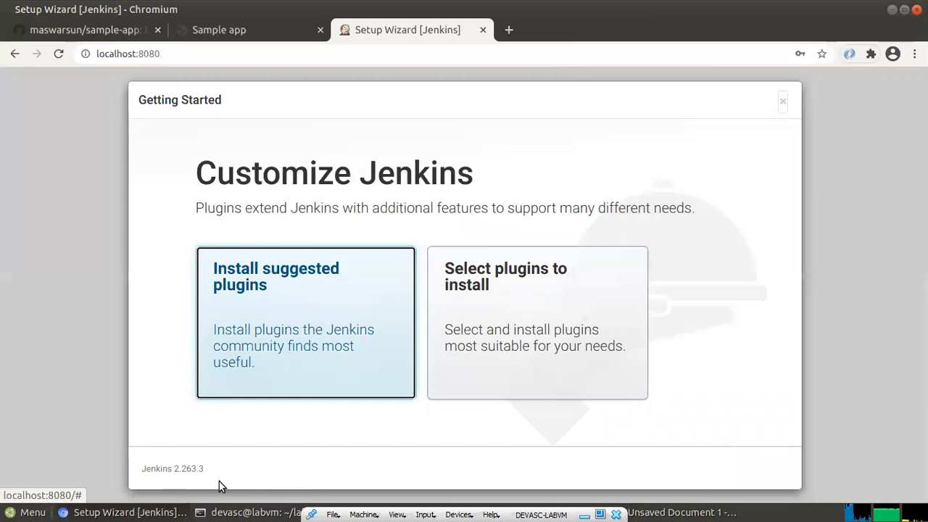
Read Part 5 Steps 2–4 in the lab guide, then return to the Jenkins setup wizard
mouse_move(250, 512)
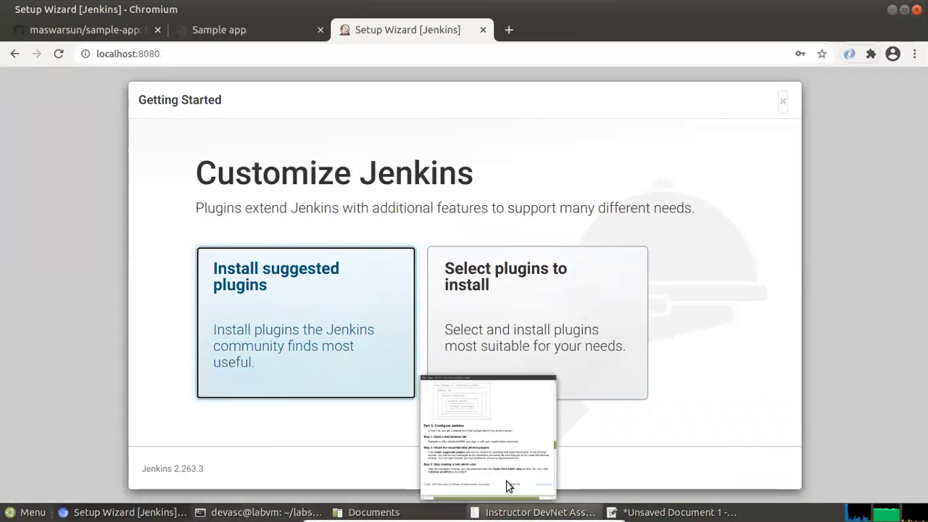
click(510, 486)
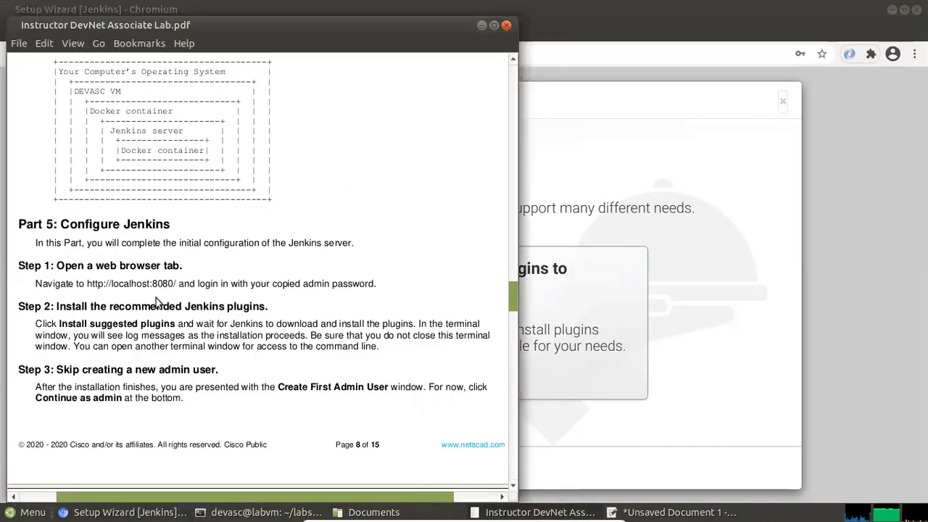
scroll(72, 311, down, 3)
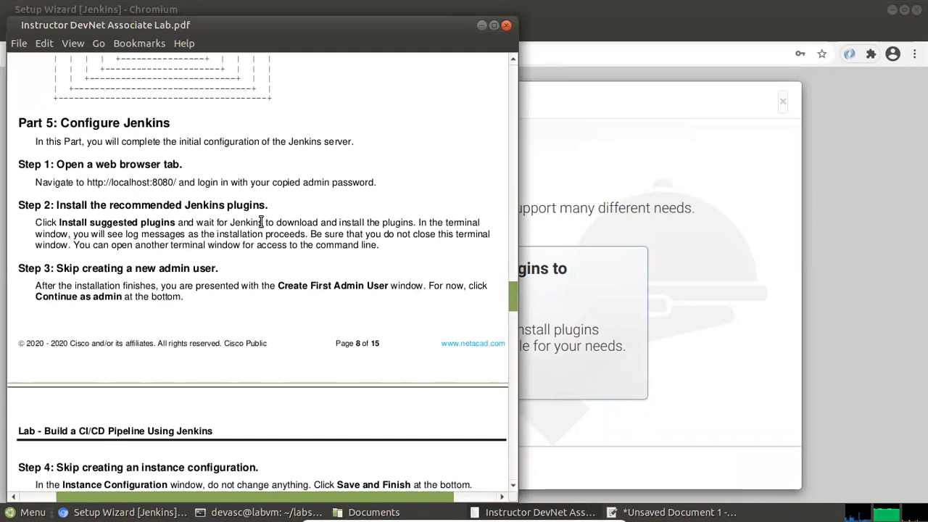
click(730, 166)
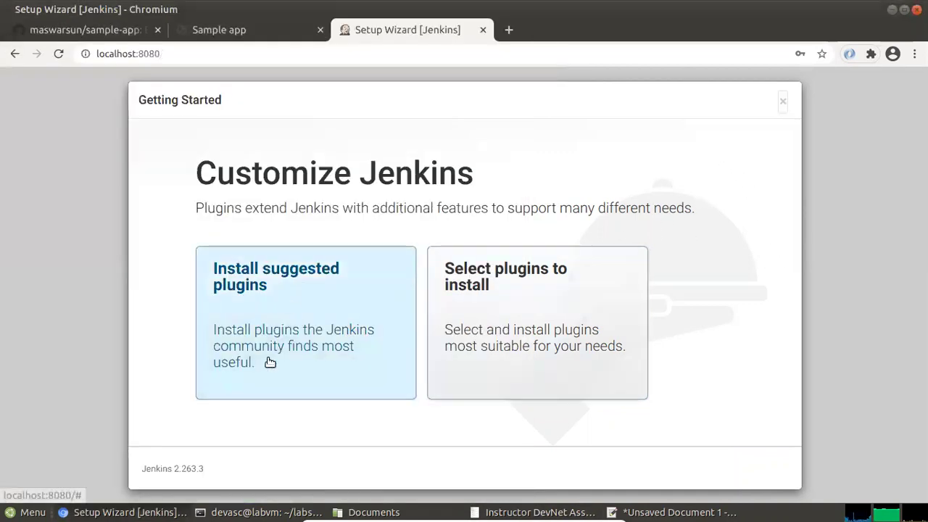
Install the suggested plugins, review the lab guide, and raise the terminal showing the Jenkins log
click(257, 292)
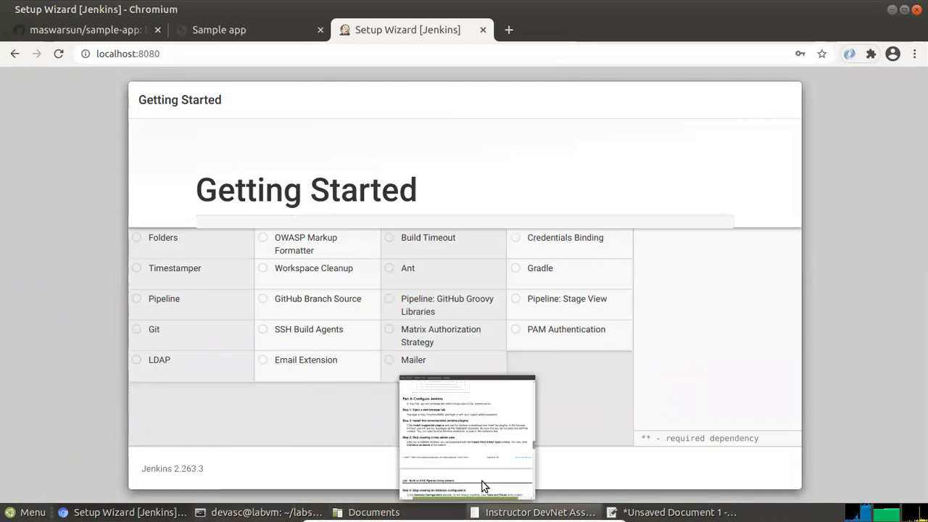
click(486, 485)
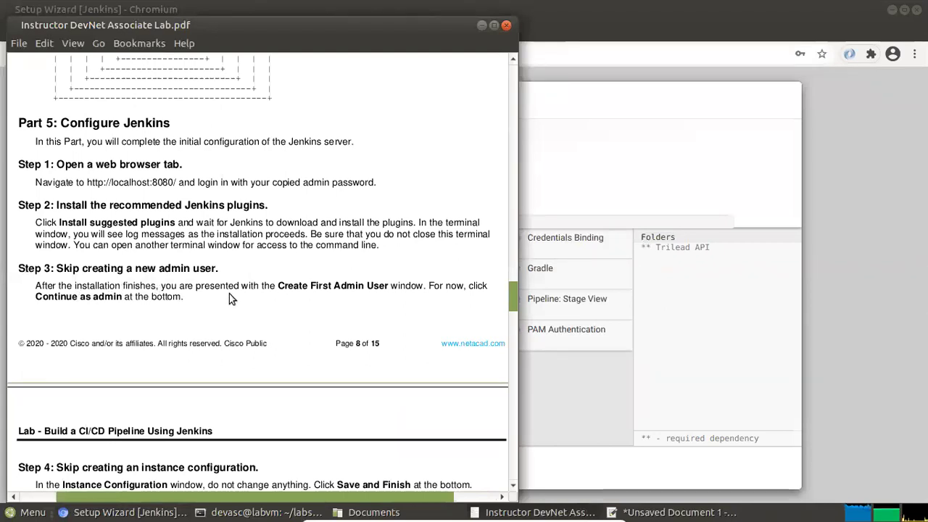
scroll(298, 291, down, 1)
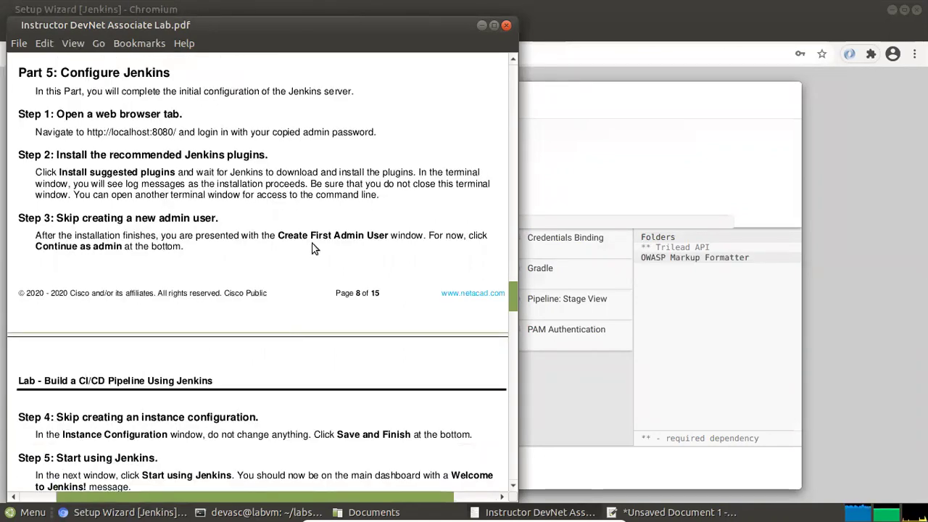
click(633, 97)
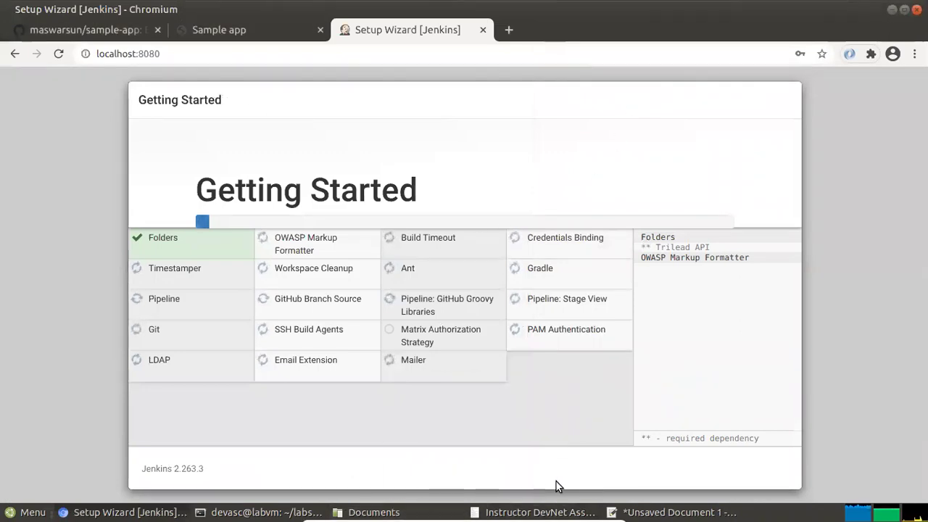
mouse_move(637, 485)
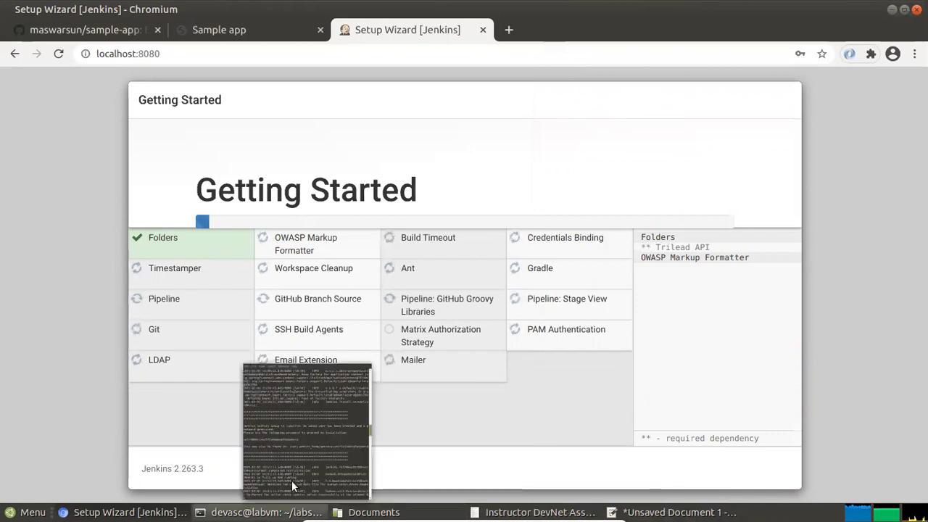
click(294, 480)
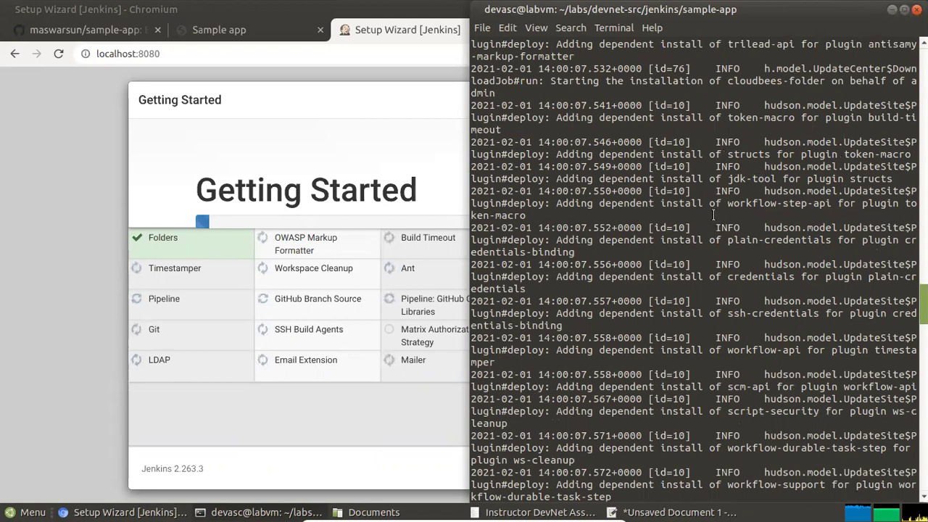
Widen the terminal to read the plugin-install log, then narrow it and return to the wizard
drag(408, 300, 127, 308)
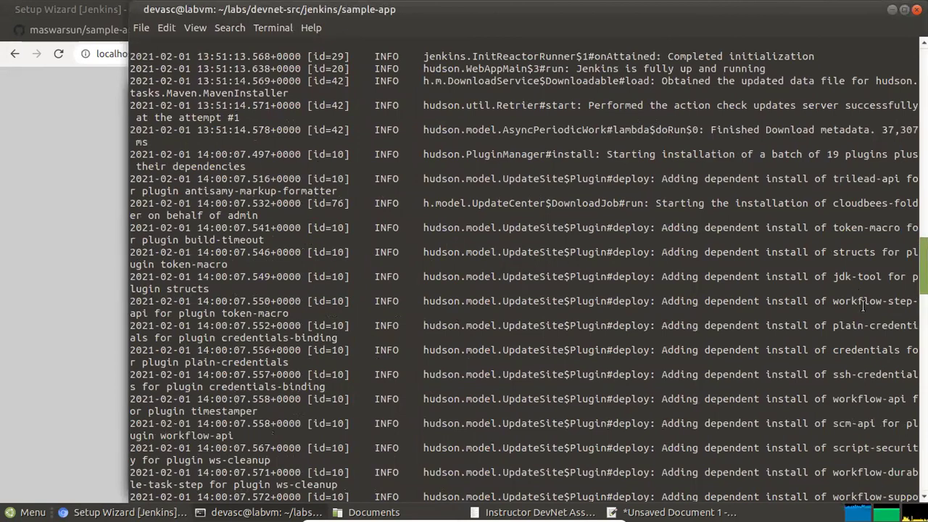
scroll(862, 305, down, 3)
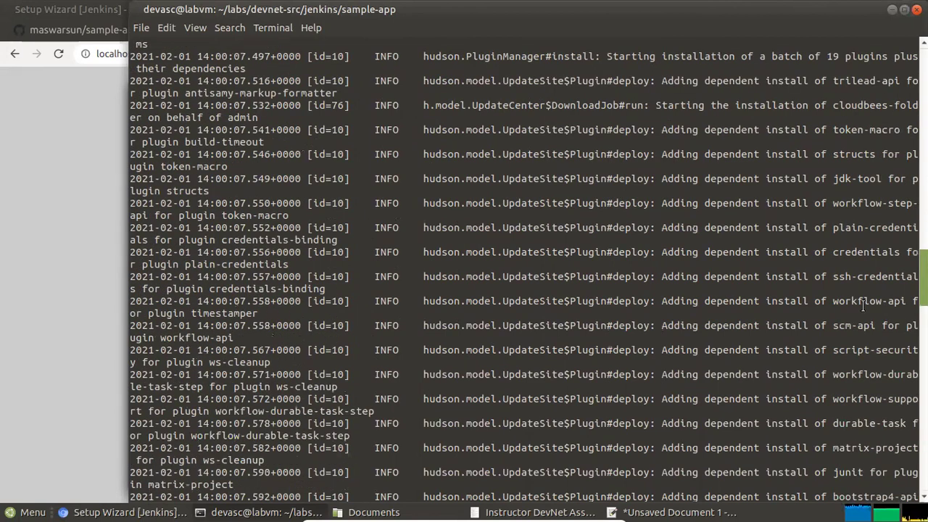
scroll(862, 306, down, 12)
scroll(862, 306, down, 12)
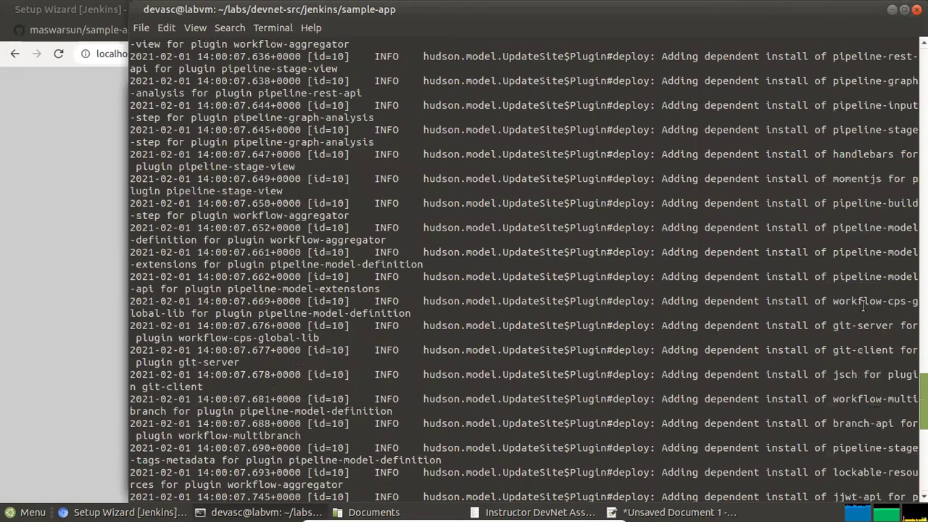
scroll(863, 305, down, 12)
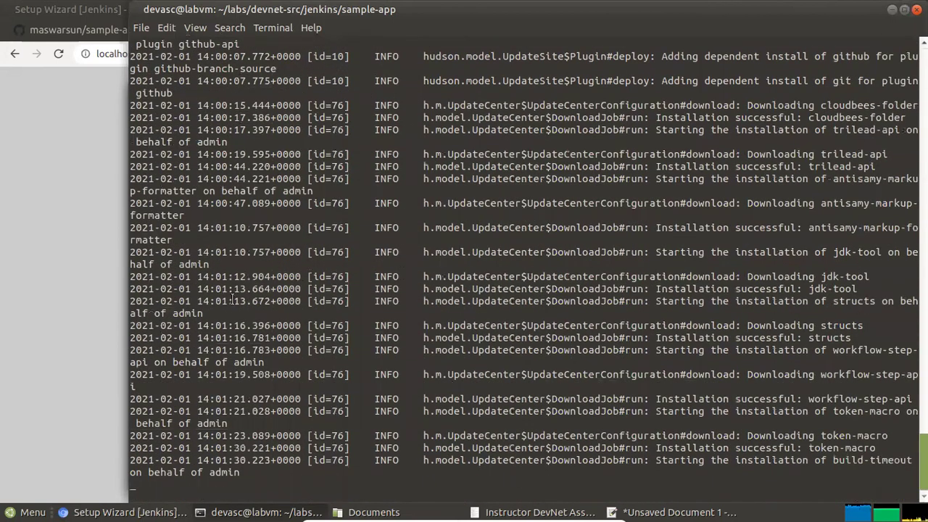
drag(135, 306, 466, 307)
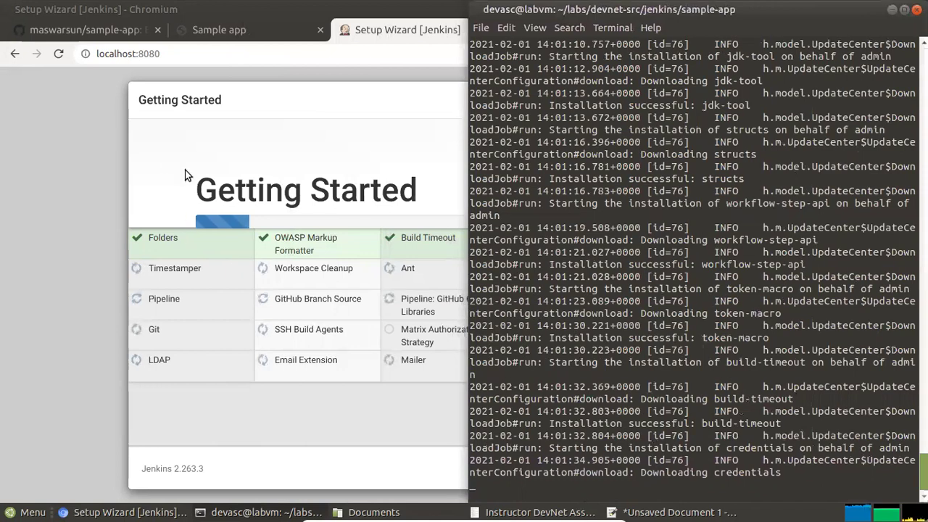
click(86, 181)
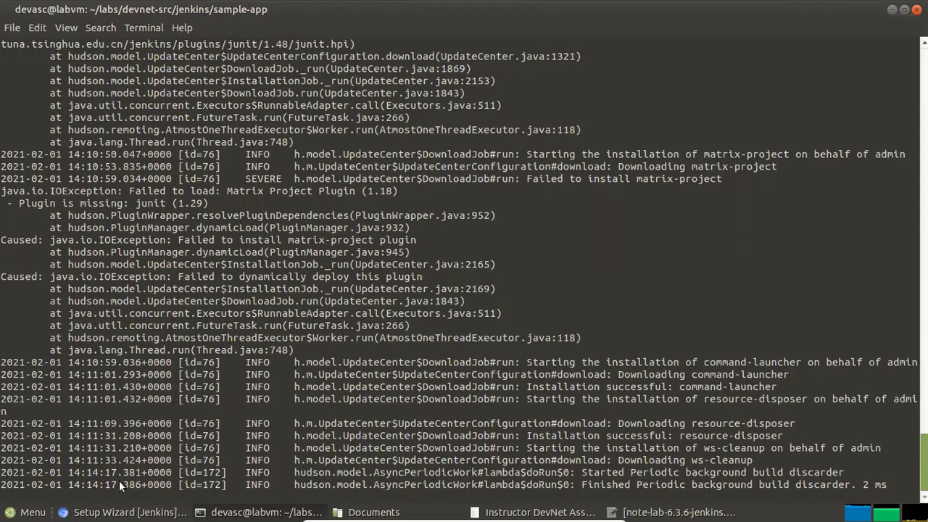
click(123, 511)
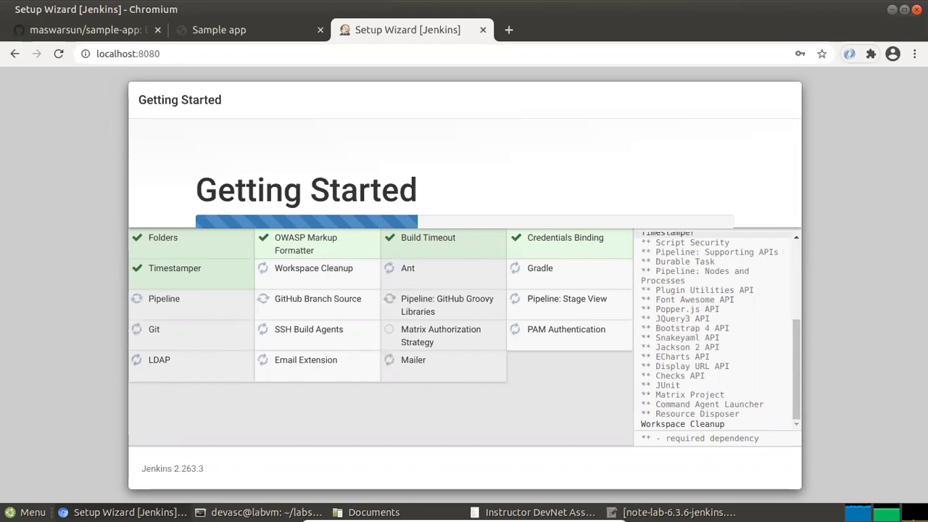
key(alt+Tab)
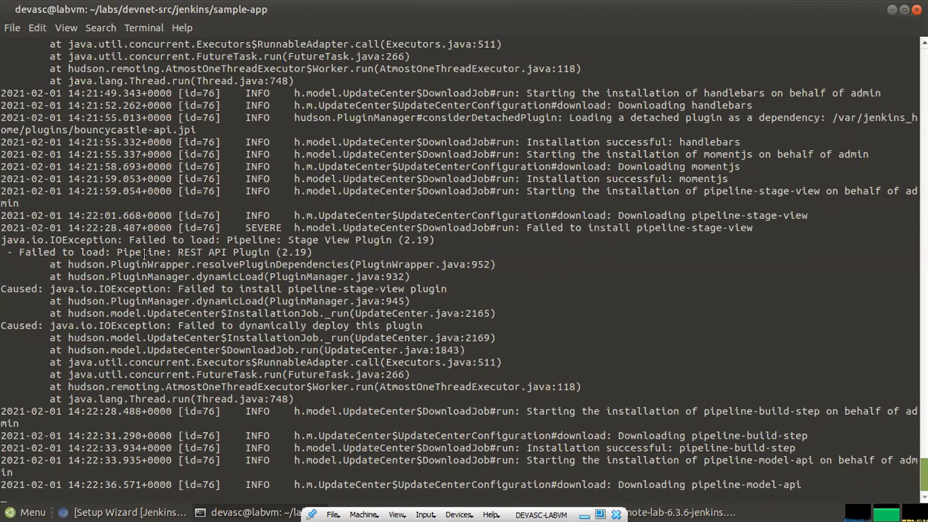
Highlight the failed plugin's name in the log, then switch to the setup wizard
drag(118, 250, 316, 251)
click(266, 263)
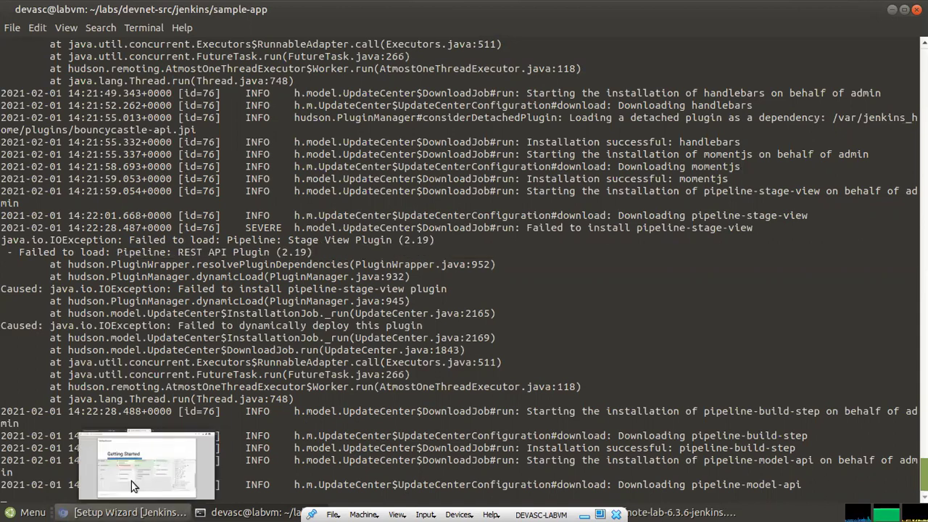
click(131, 481)
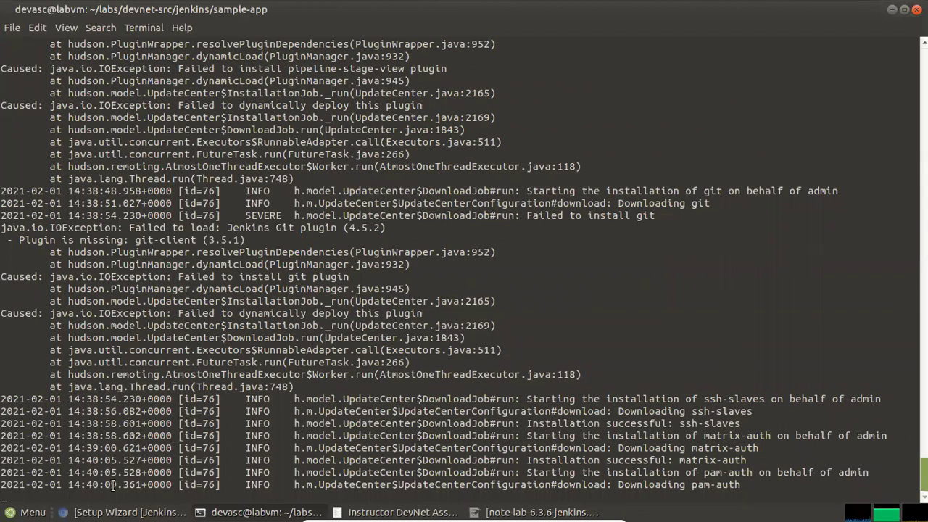
Highlight the last log line's timestamp, then check the wizard's plugin install progress
drag(67, 484, 119, 487)
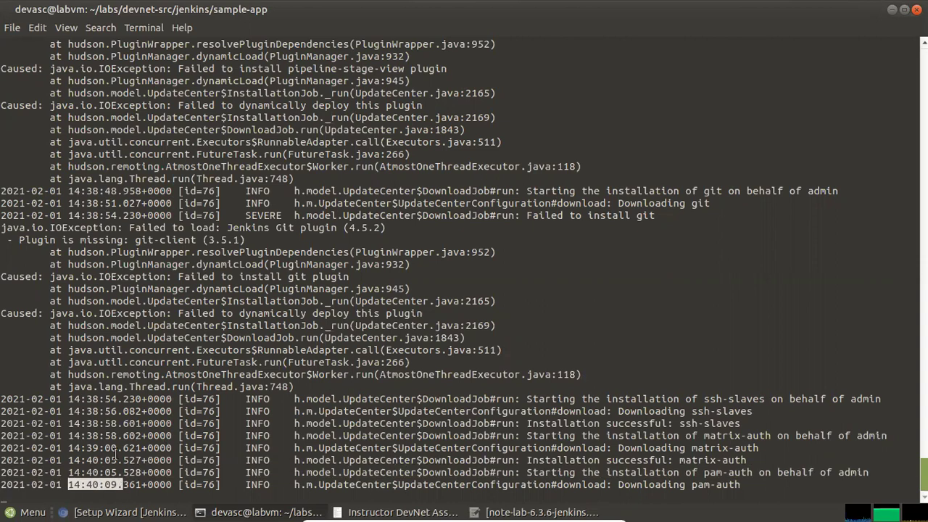
click(114, 453)
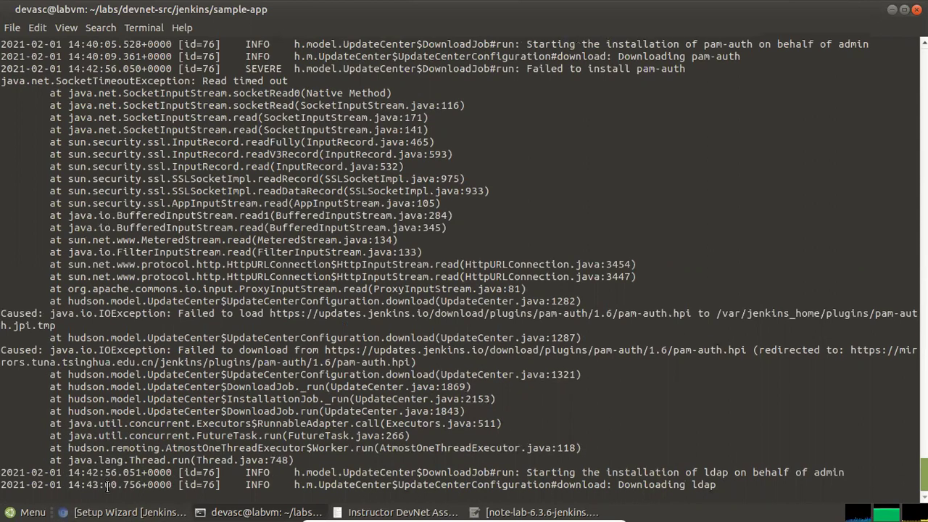
mouse_move(110, 512)
click(121, 486)
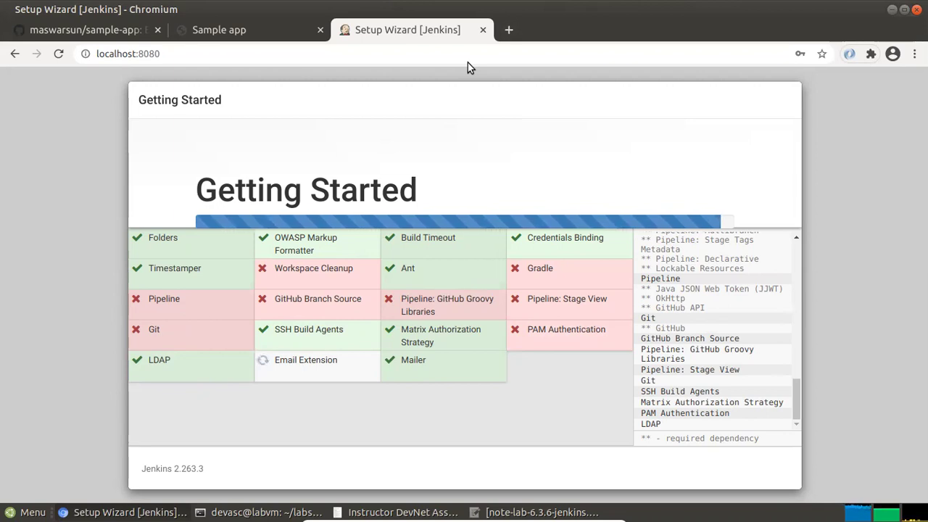
Minimize Chromium, highlight the 'Completed installation of 53 plugins' line, and restore the terminal window
click(124, 512)
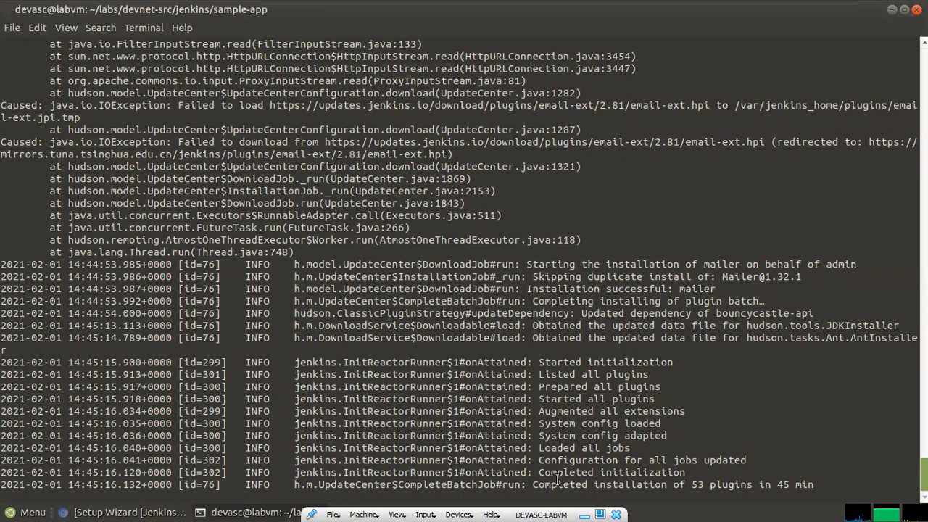
drag(535, 485, 825, 483)
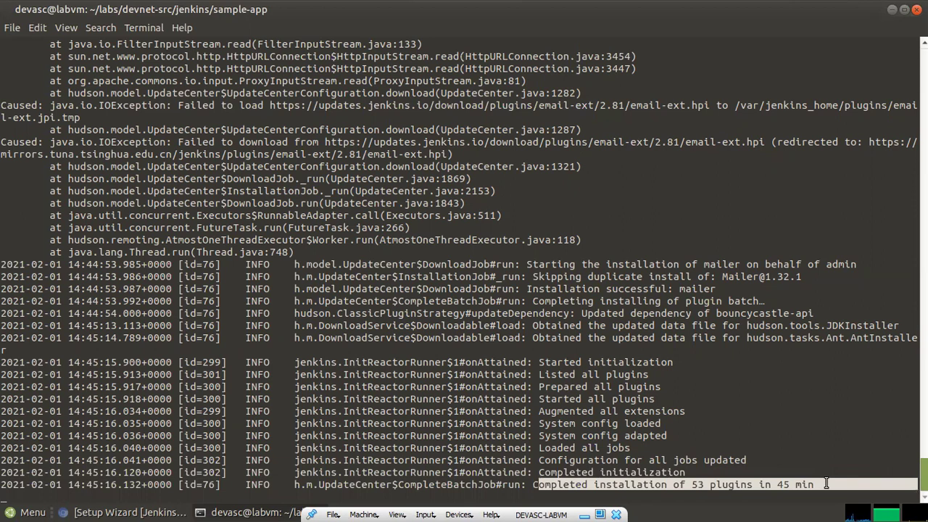
click(734, 452)
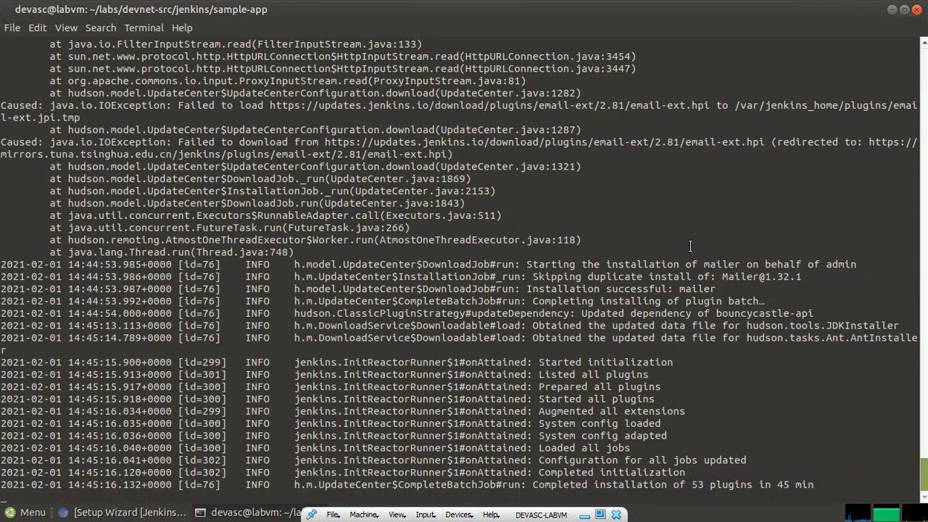
key(alt+F10)
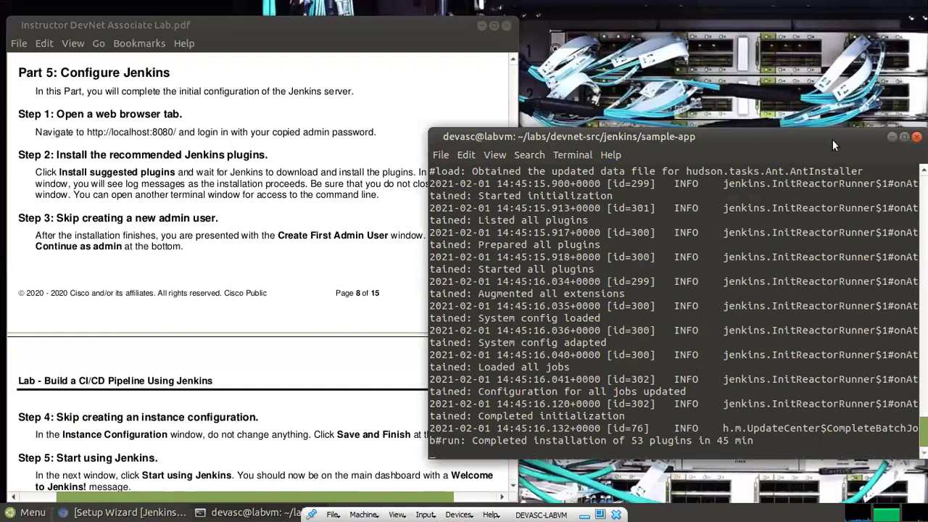
Make the terminal taller, then bring the Jenkins Installation Failures page forward
drag(820, 130, 810, 50)
mouse_move(131, 511)
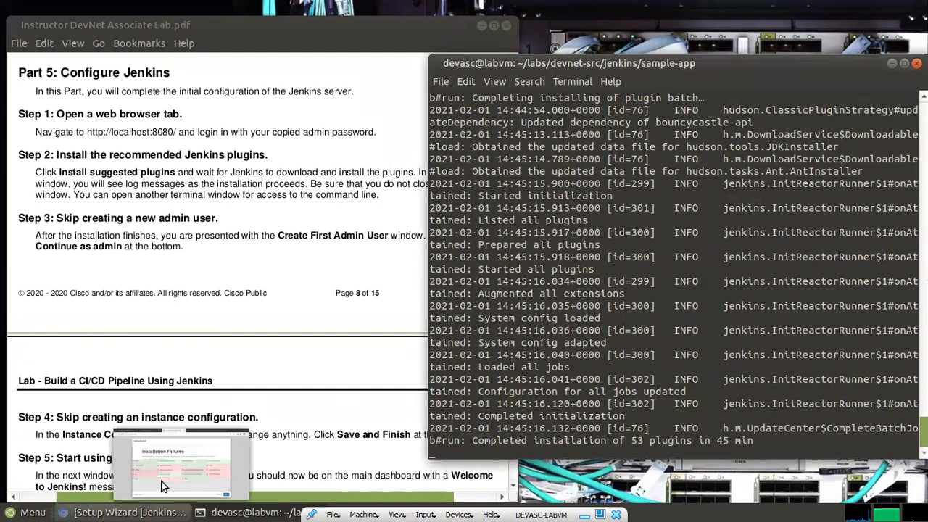
click(153, 481)
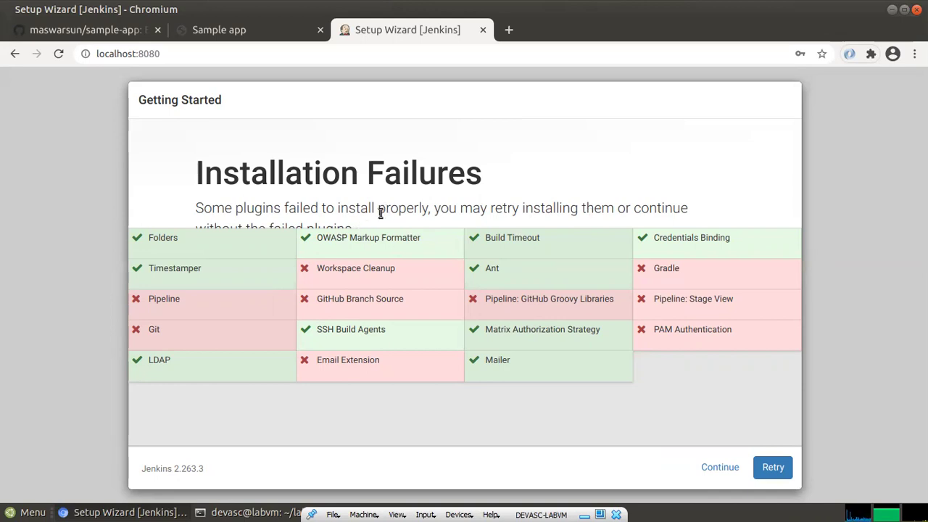
Zoom Chromium out to 90% so all nine failed plugins on Installation Failures fit
drag(377, 203, 383, 199)
click(370, 206)
key(ctrl+minus)
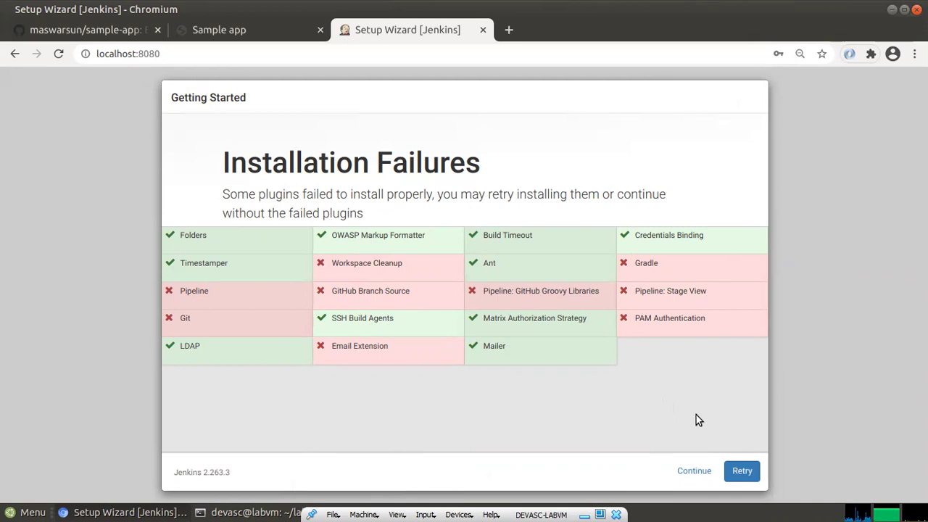
click(742, 471)
Bring the Jenkins notes file into focus and minimize it
click(750, 477)
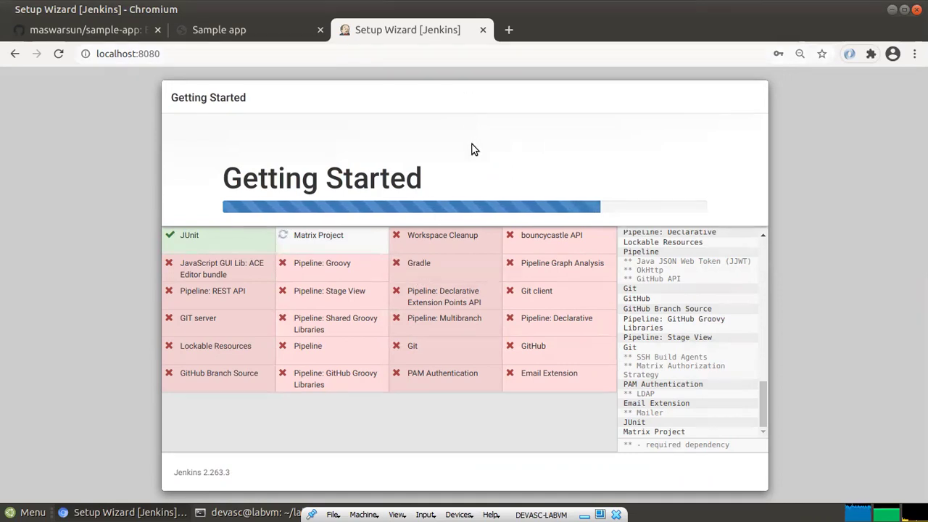
mouse_move(278, 479)
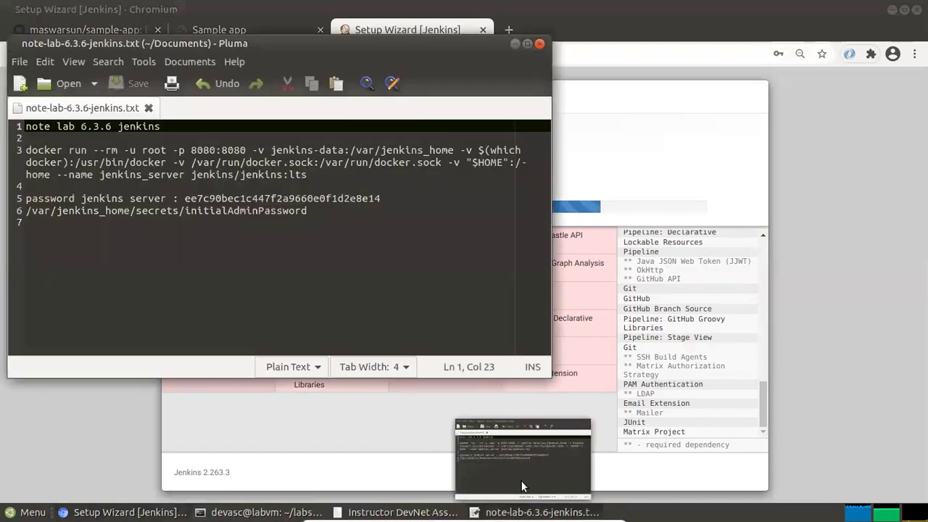
click(522, 487)
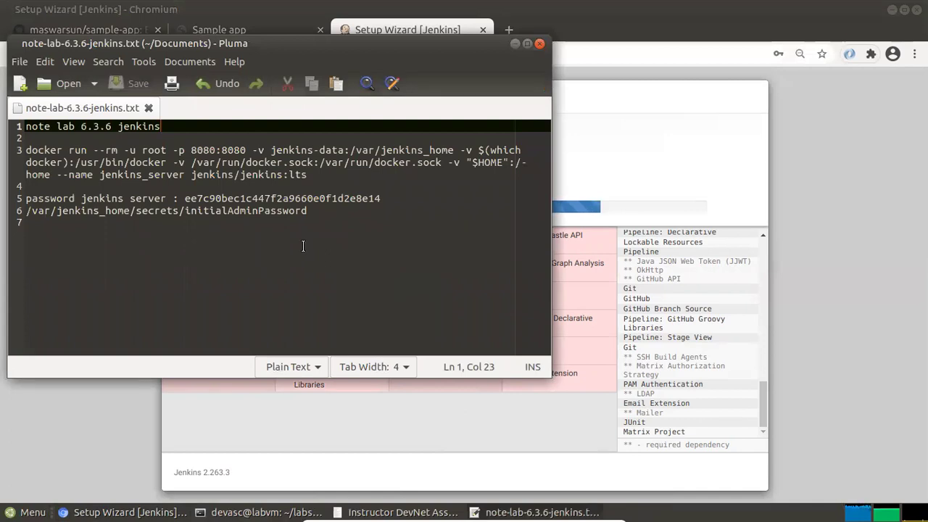
click(515, 44)
Bring the terminal back and scroll up through the Jenkins plugin installation log
mouse_move(399, 507)
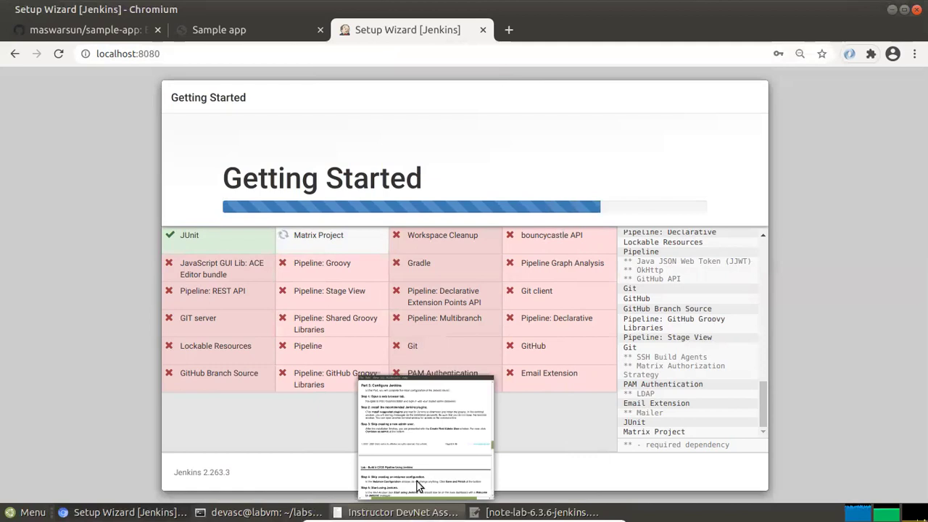
mouse_move(411, 485)
mouse_move(261, 512)
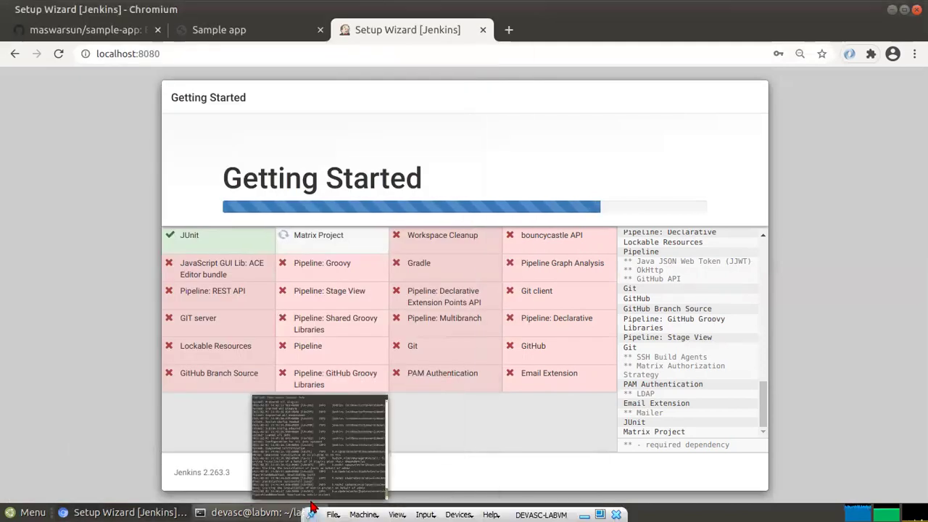
click(271, 480)
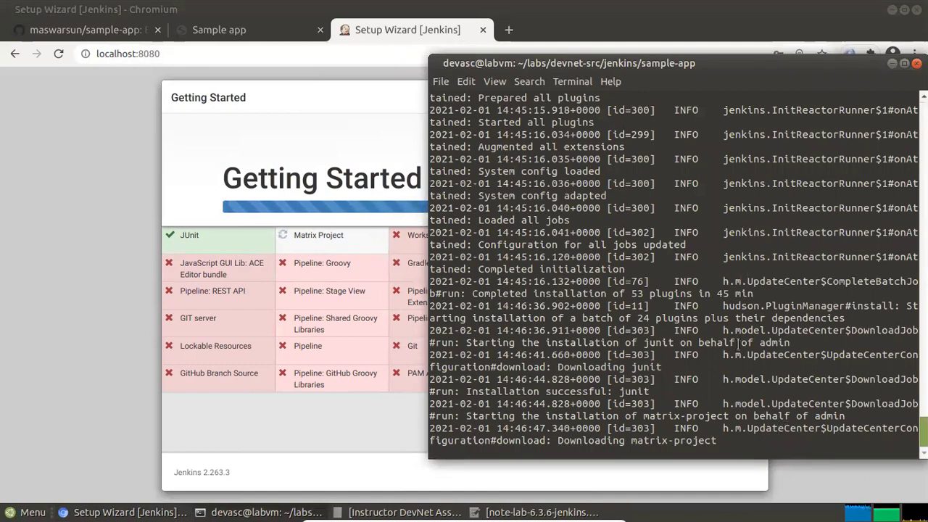
scroll(738, 344, up, 3)
scroll(738, 345, up, 5)
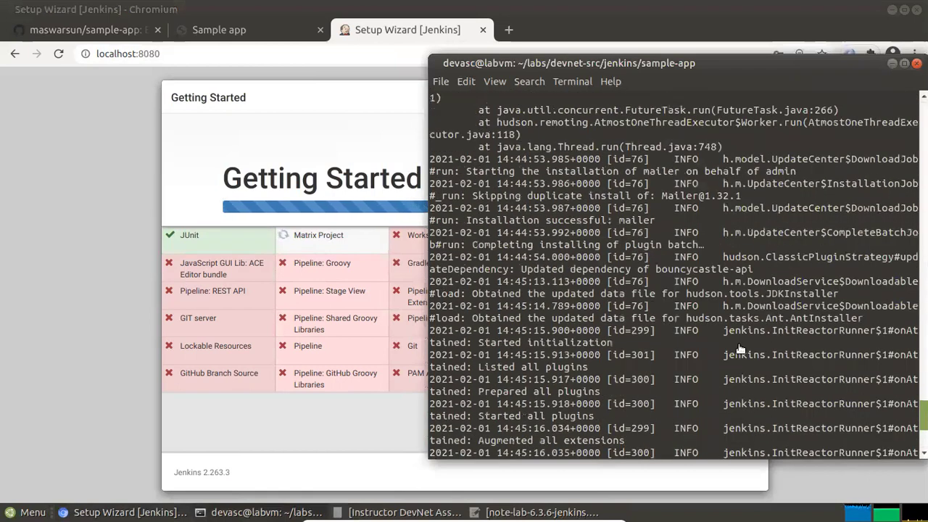
scroll(739, 349, up, 4)
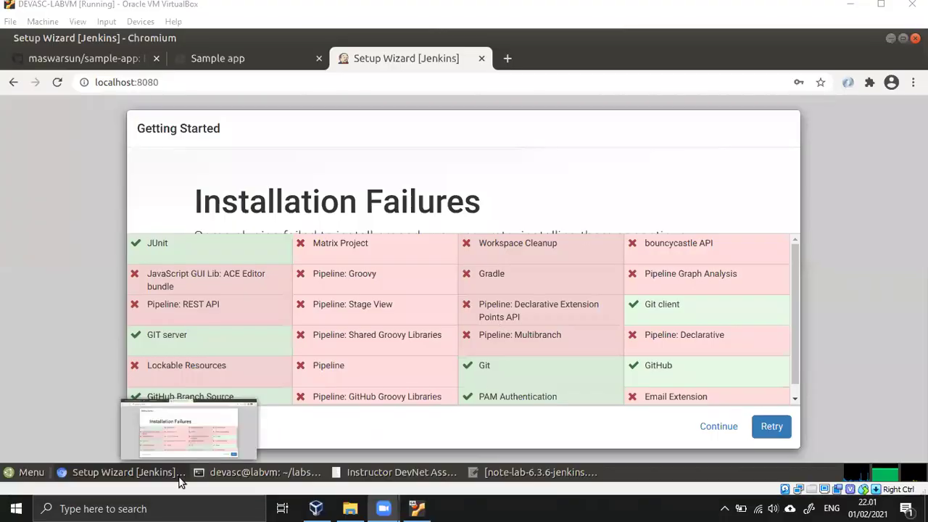
Accept the failed plugins and continue to the Create First Admin User form
mouse_move(192, 464)
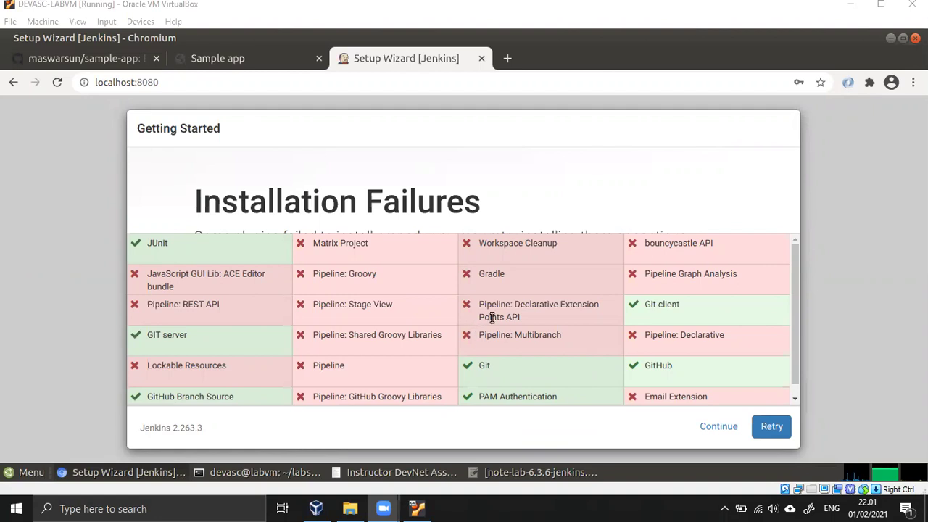
click(707, 429)
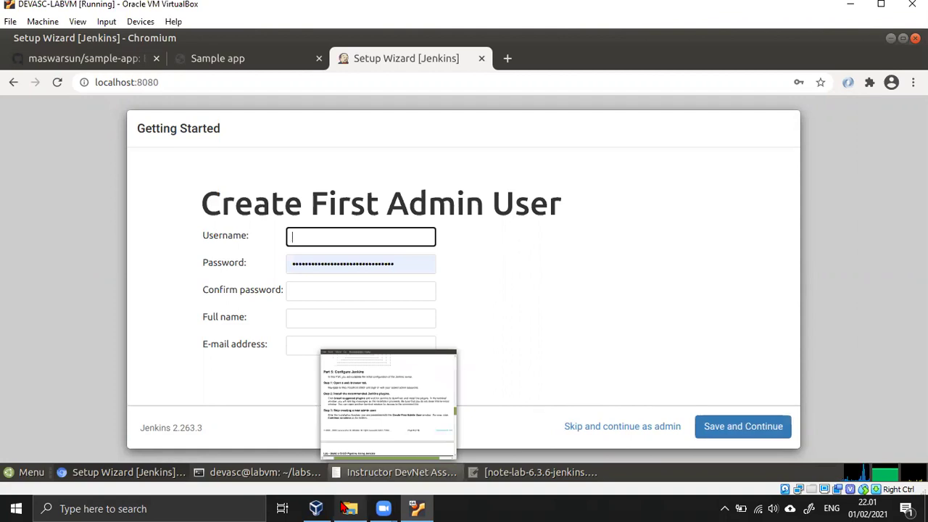
mouse_move(310, 507)
mouse_move(340, 508)
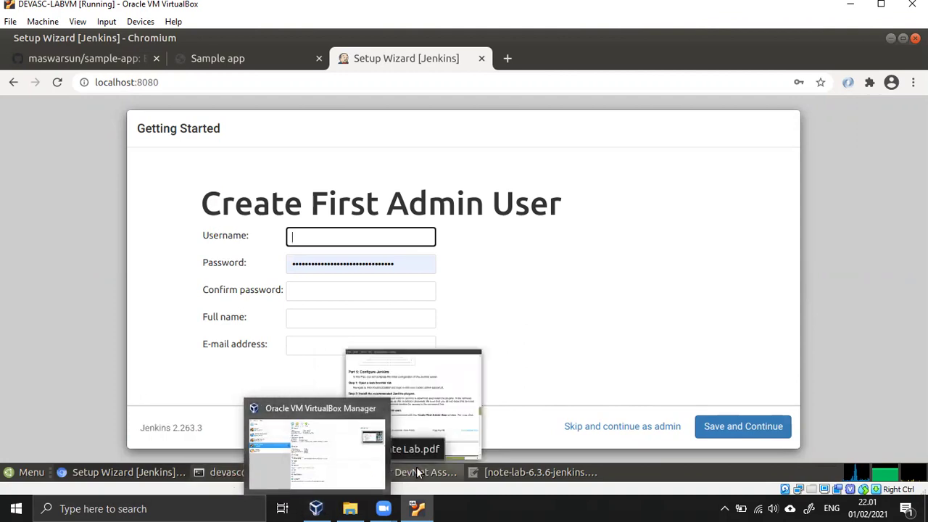
Bring the lab guide PDF forward fullscreen and scroll to Part 5 Steps 3–5
click(414, 472)
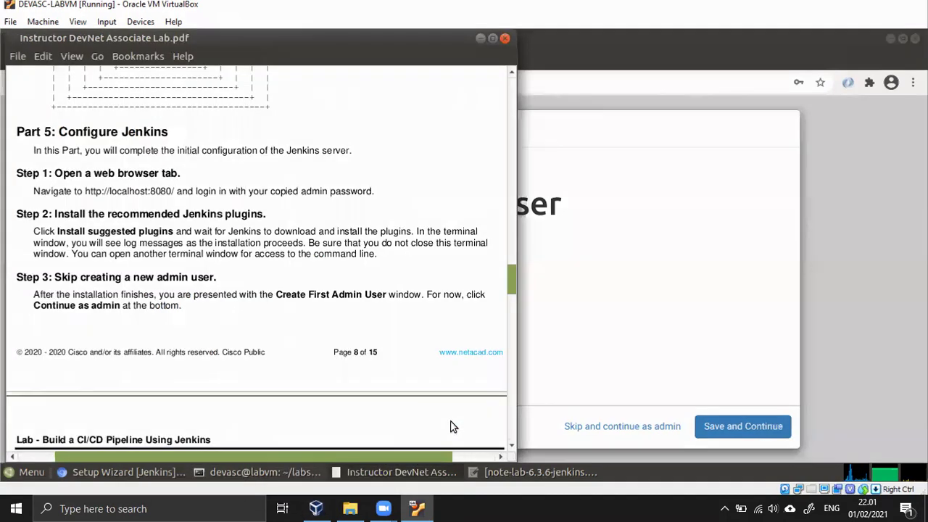
key(Control_R+f)
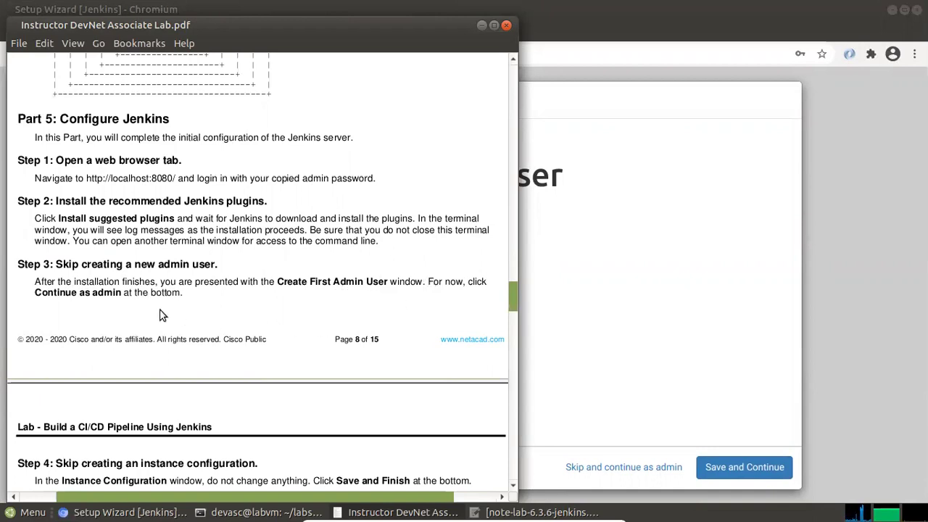
scroll(247, 287, down, 1)
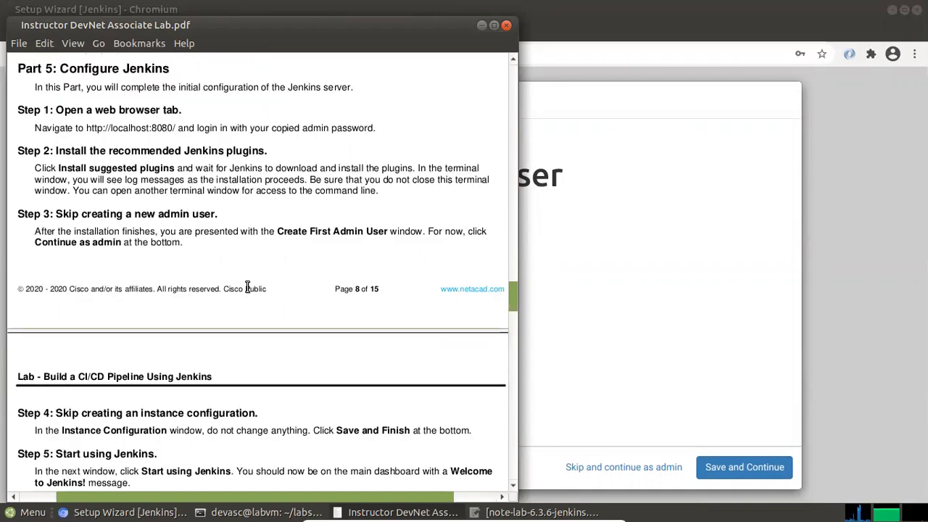
click(693, 283)
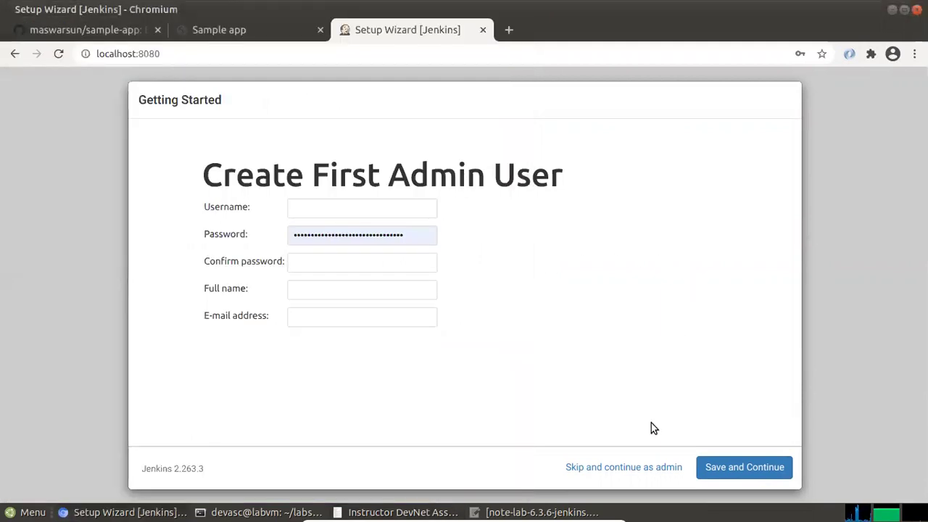
click(631, 469)
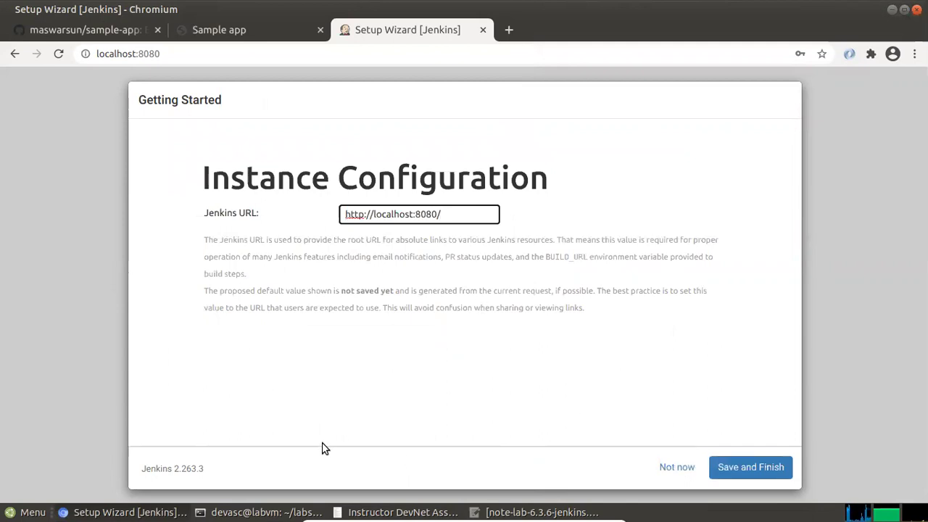
mouse_move(295, 486)
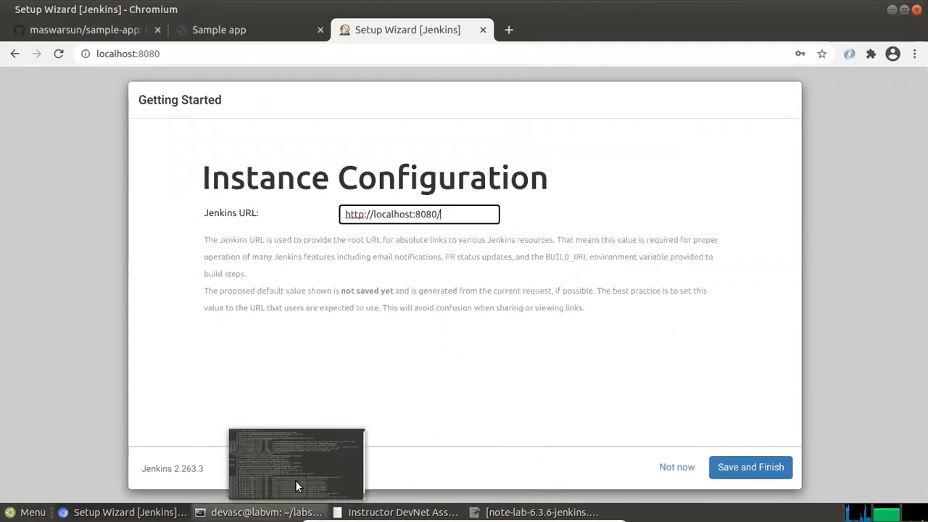
click(392, 484)
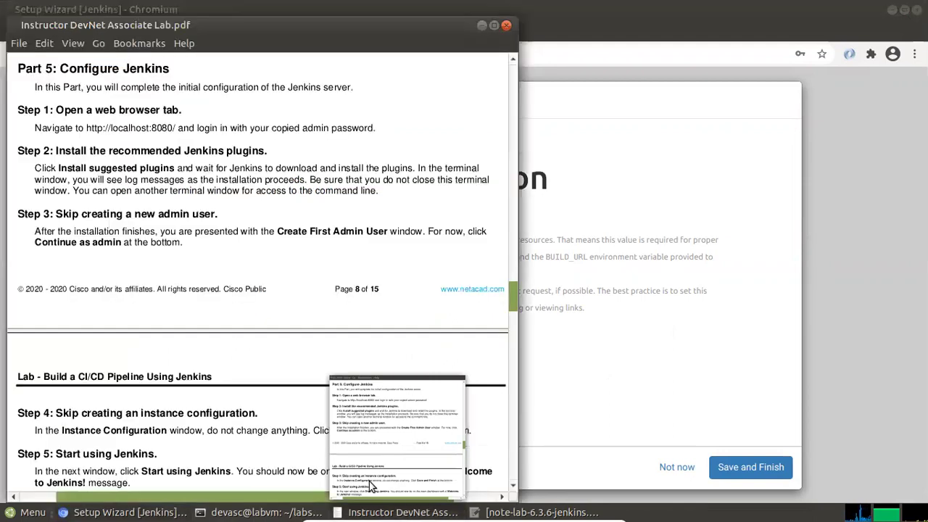
scroll(249, 355, down, 2)
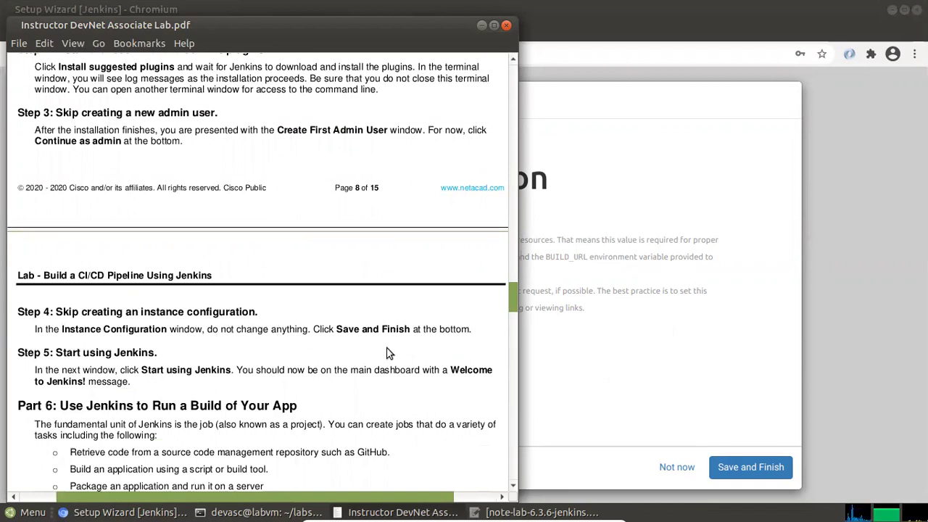
click(766, 355)
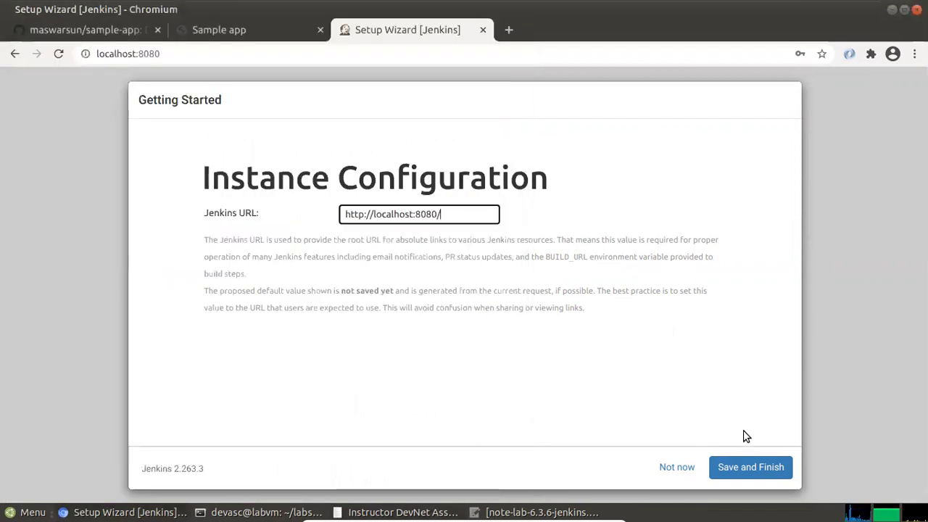
click(747, 469)
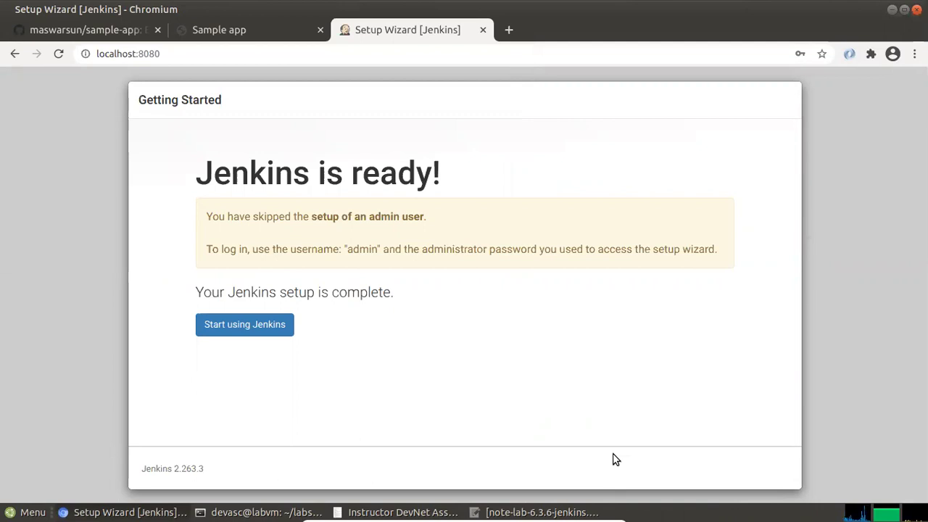
Check the lab guide, then start using Jenkins to open the Welcome to Jenkins! dashboard
mouse_move(355, 485)
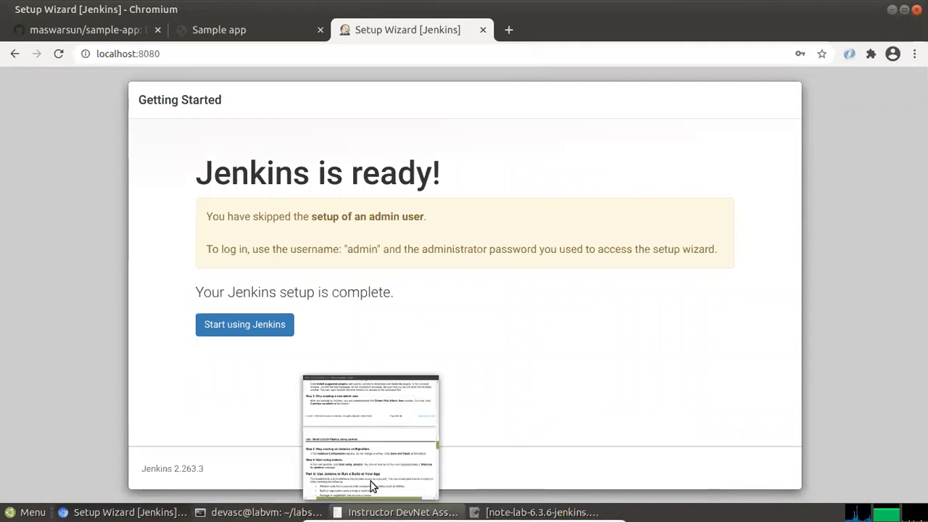
click(370, 482)
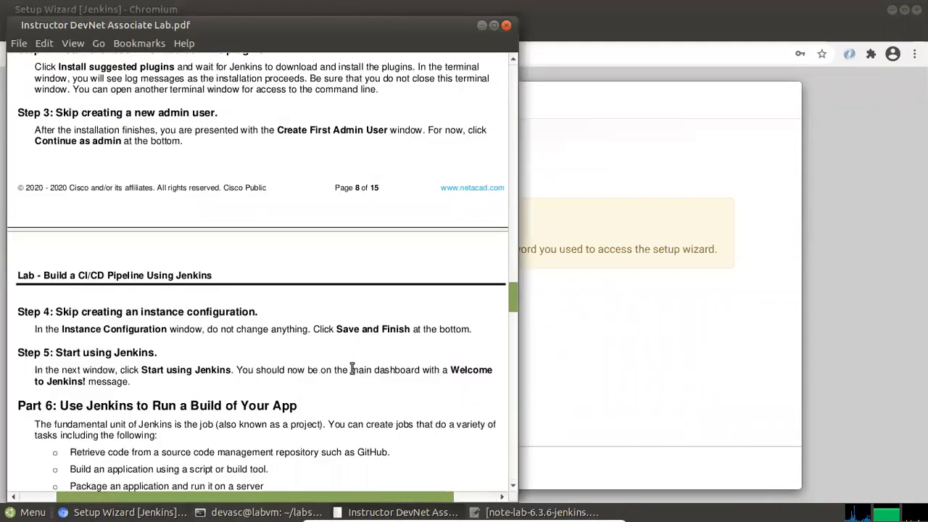
scroll(337, 354, down, 1)
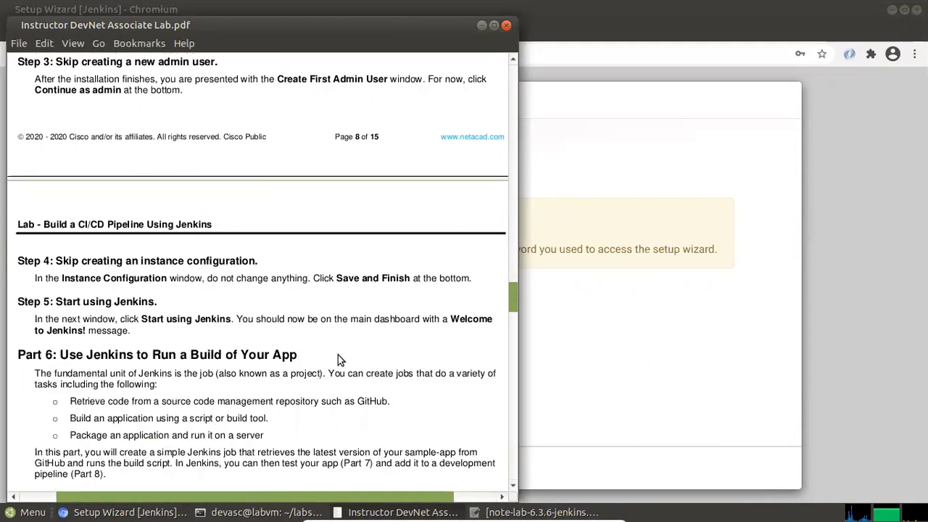
click(591, 325)
click(251, 328)
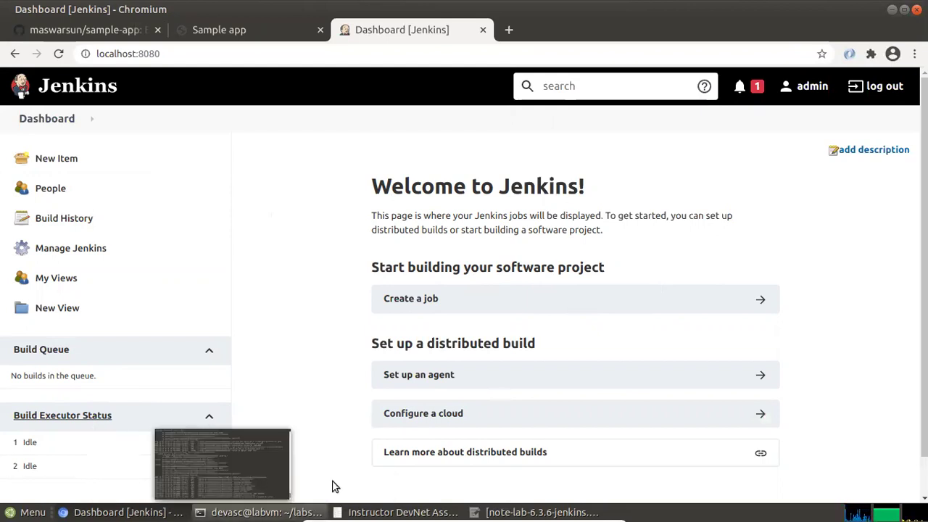
Scroll the lab guide to the simple Jenkins job instructions, highlighting the key phrases
click(368, 485)
scroll(234, 328, down, 1)
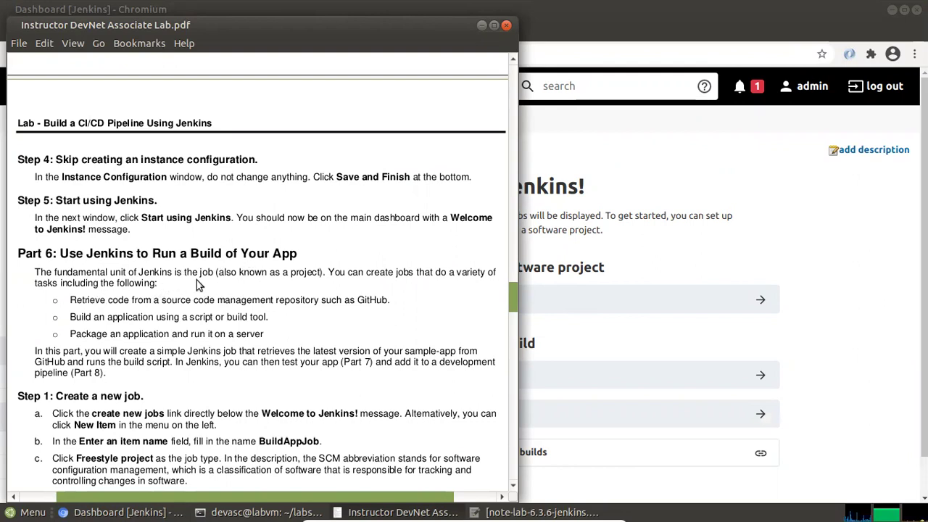
scroll(216, 284, down, 1)
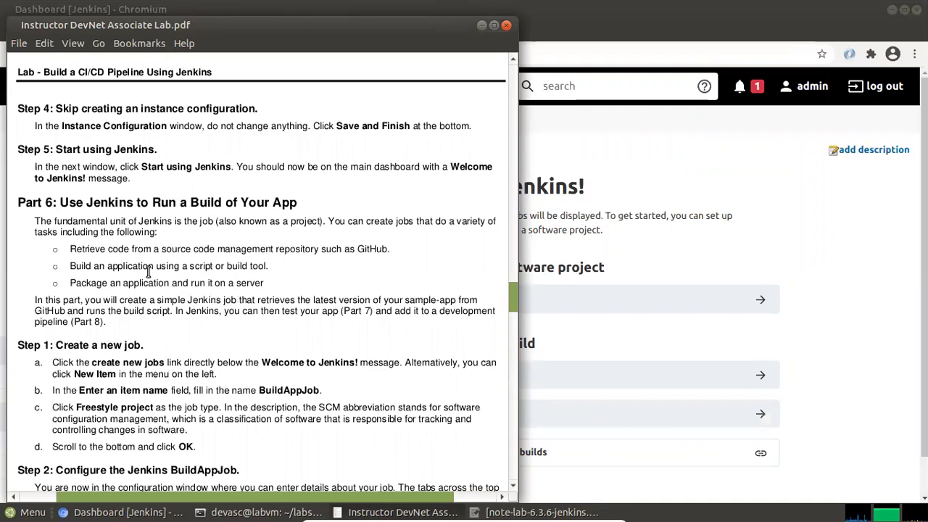
drag(159, 301, 238, 300)
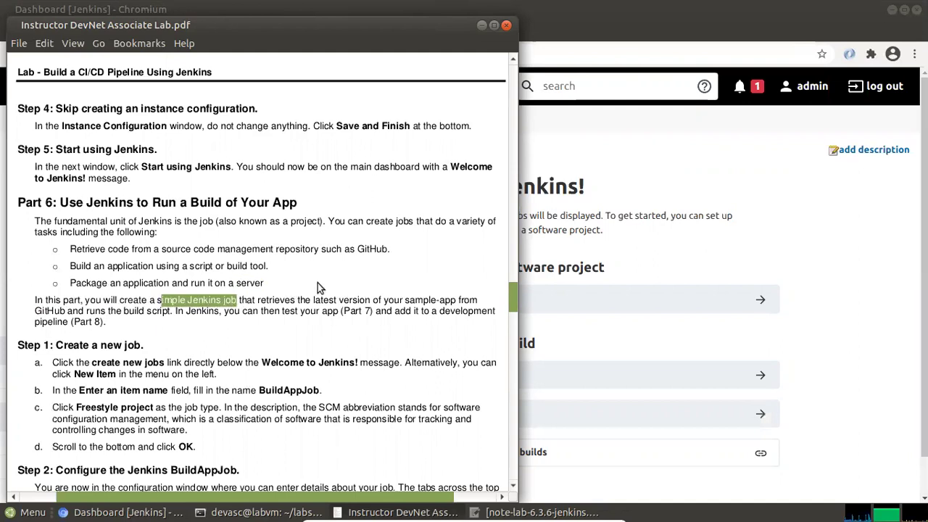
drag(328, 299, 458, 299)
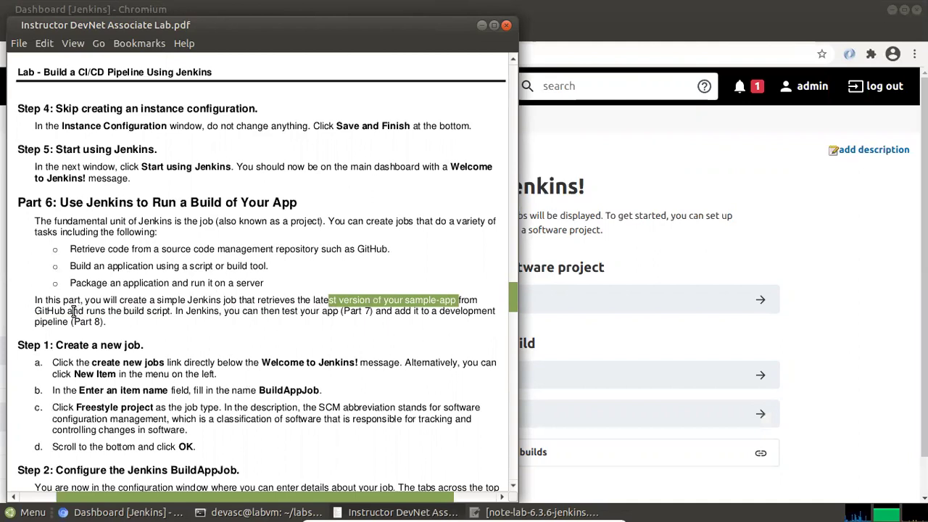
scroll(167, 310, down, 3)
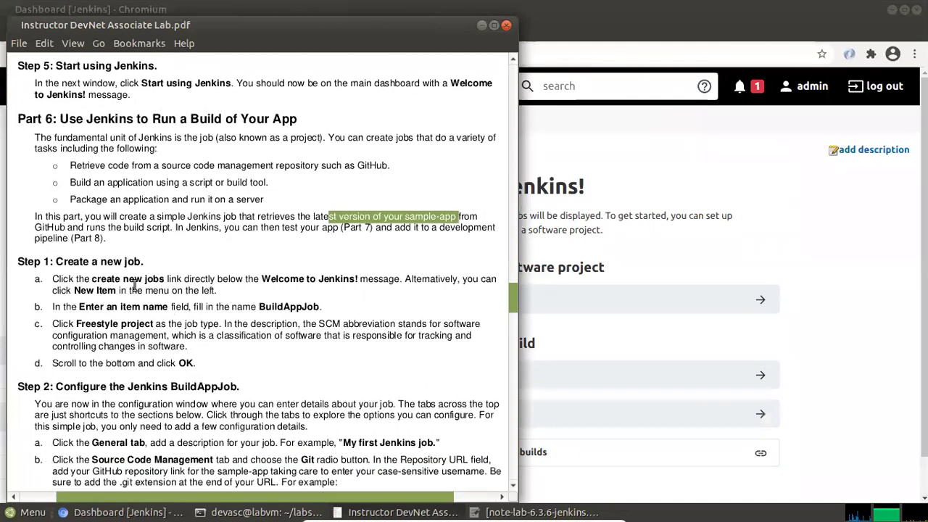
drag(76, 261, 173, 262)
click(195, 260)
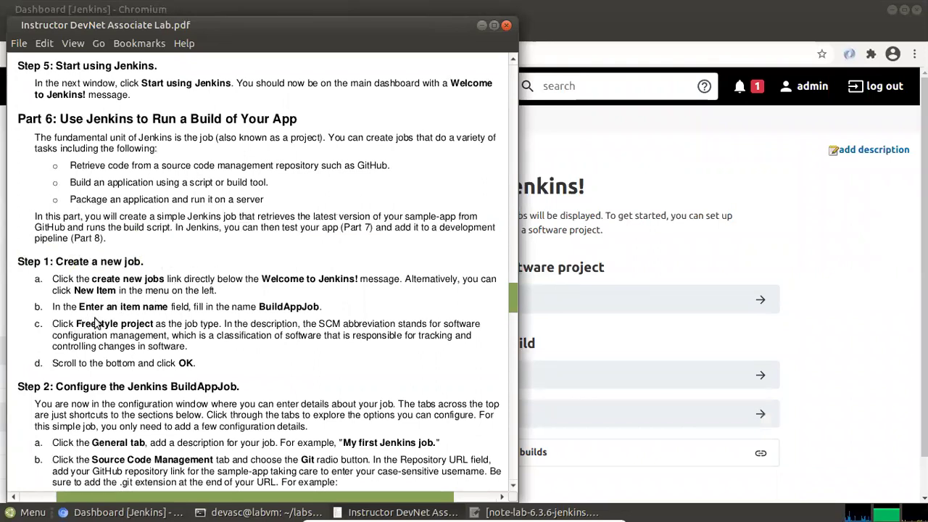
Copy the job name BuildAppJob from the guide and return to the Jenkins dashboard
drag(259, 304, 318, 306)
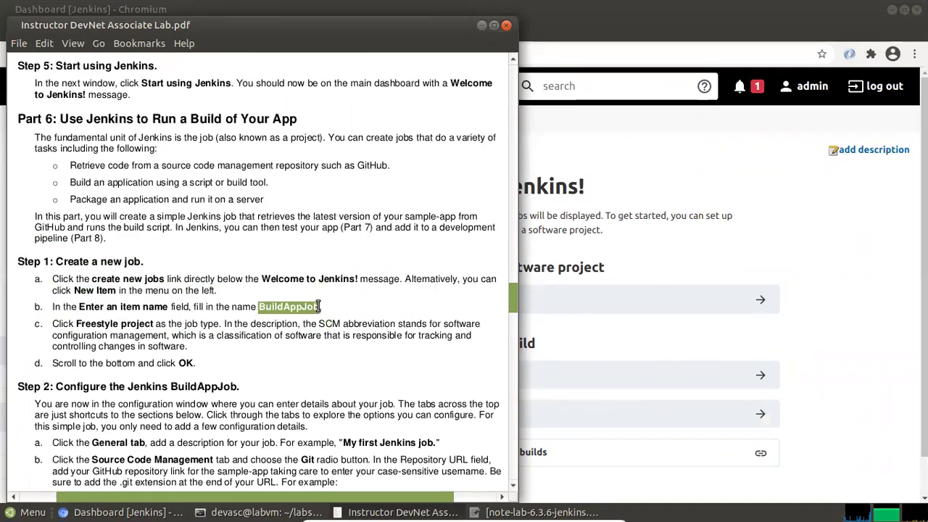
right_click(311, 310)
click(341, 387)
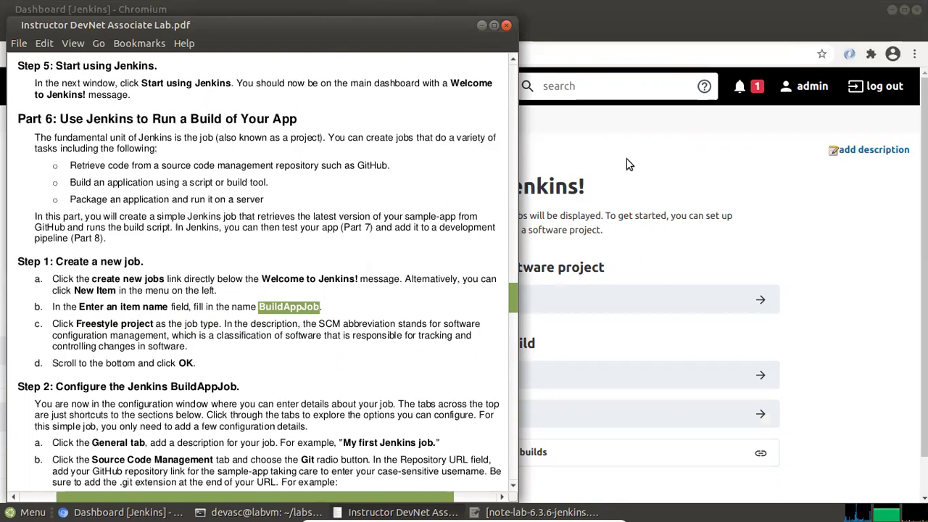
click(714, 161)
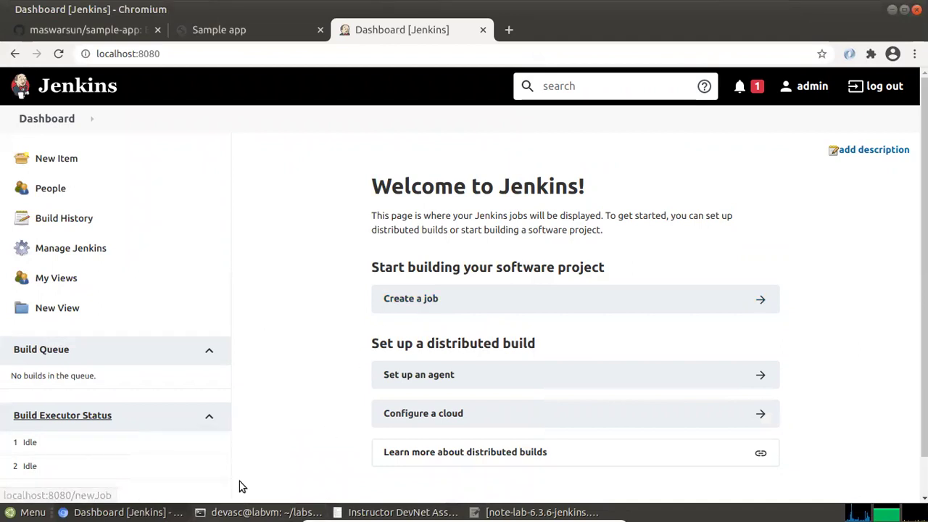
Start a new Jenkins item and paste BuildAppJob as its name
click(366, 486)
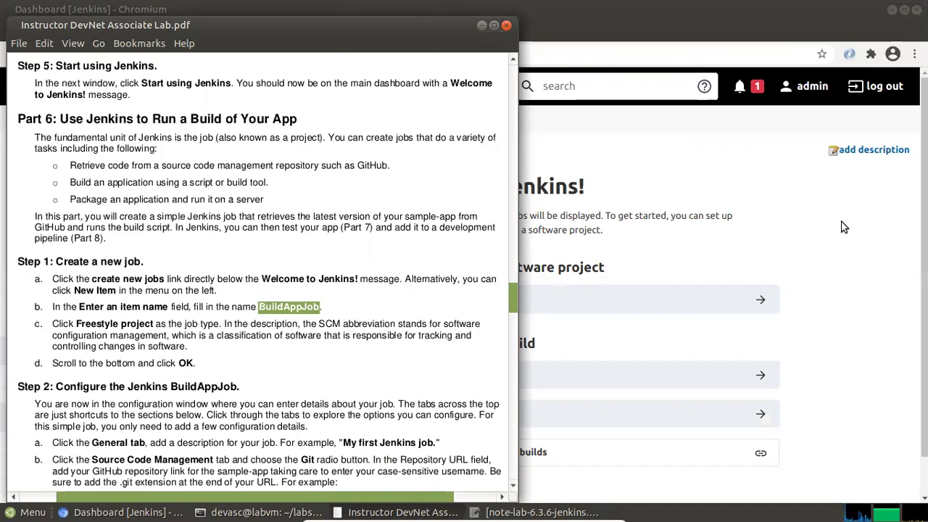
click(831, 268)
click(431, 302)
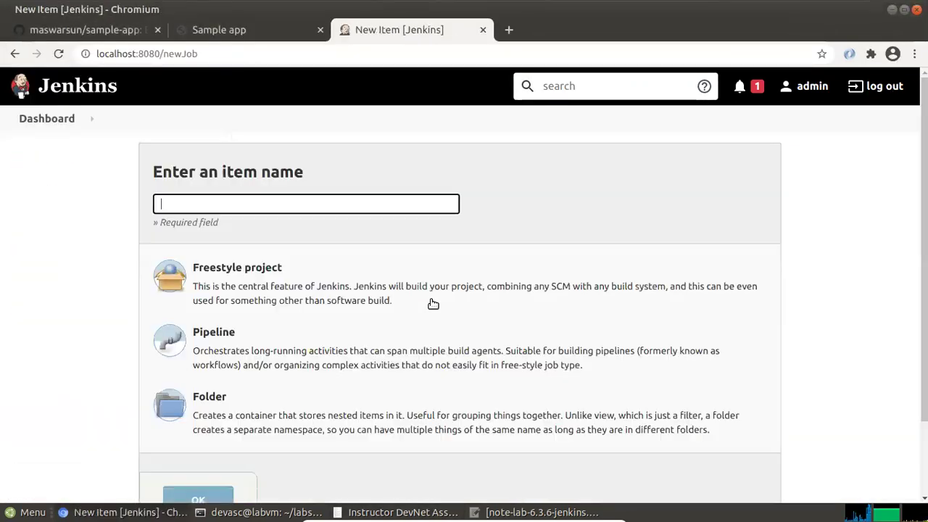
right_click(183, 205)
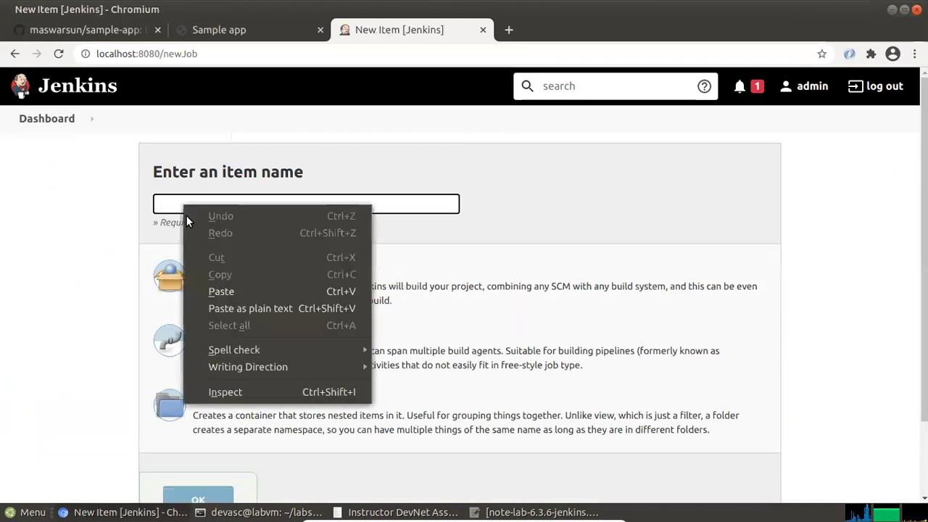
click(237, 305)
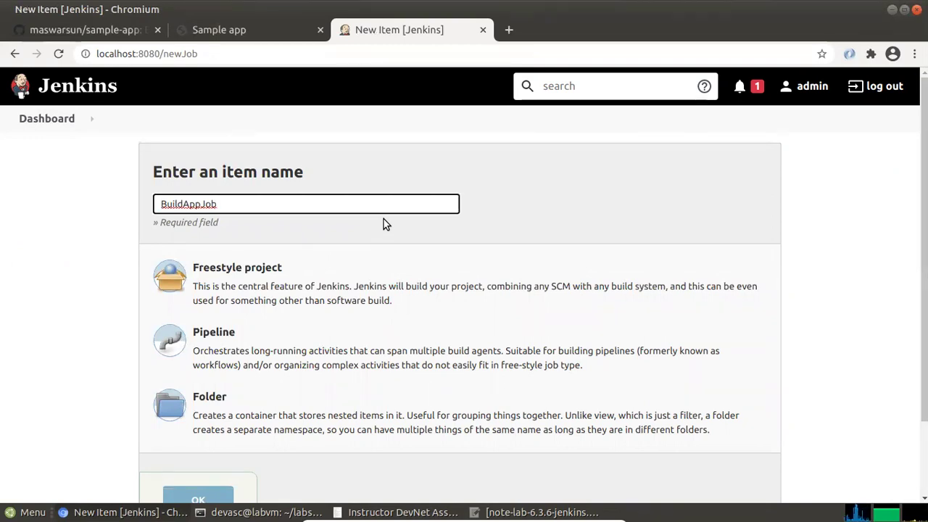
Choose Freestyle project as the job type and confirm with OK
key(alt+Tab)
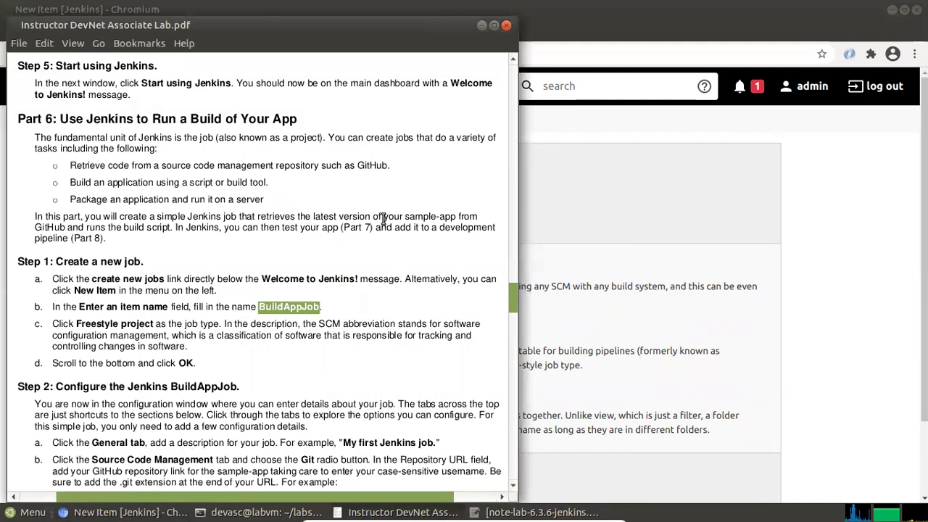
key(alt+Tab)
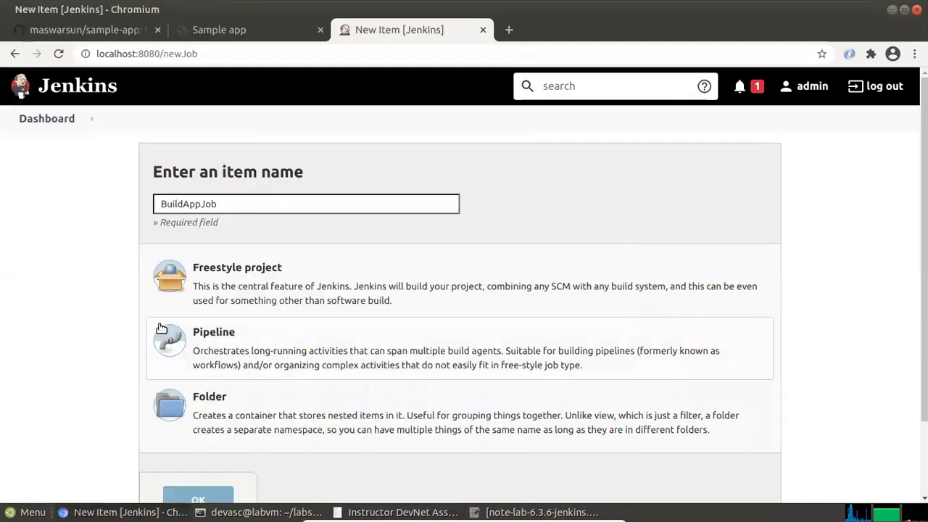
click(216, 272)
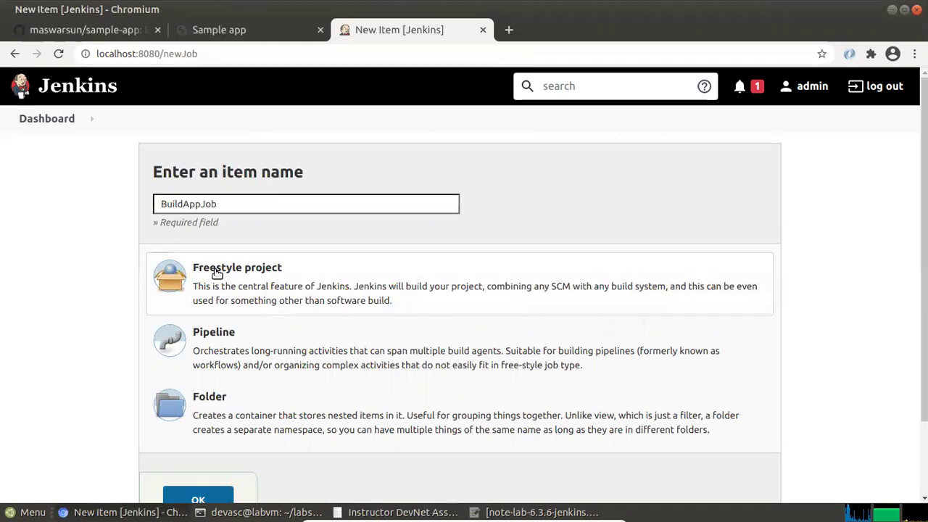
key(alt+Tab)
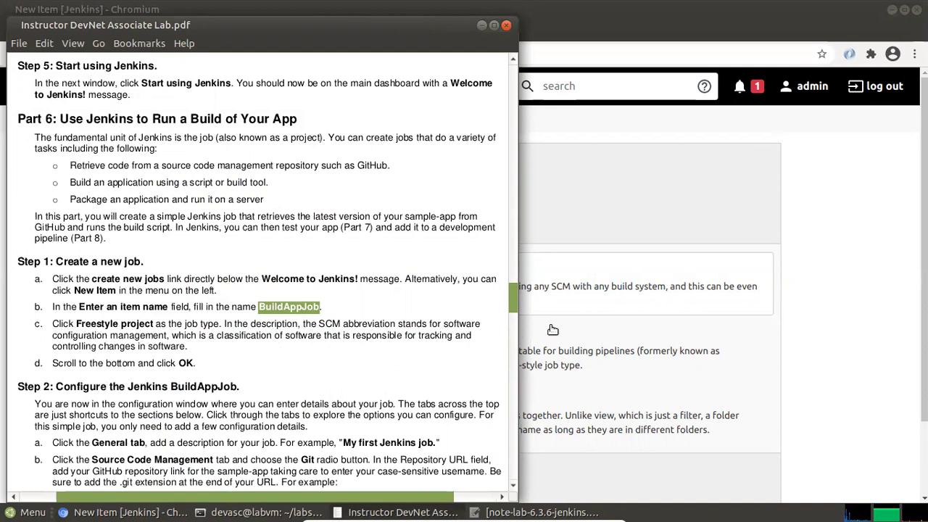
key(alt+Tab)
scroll(558, 328, down, 1)
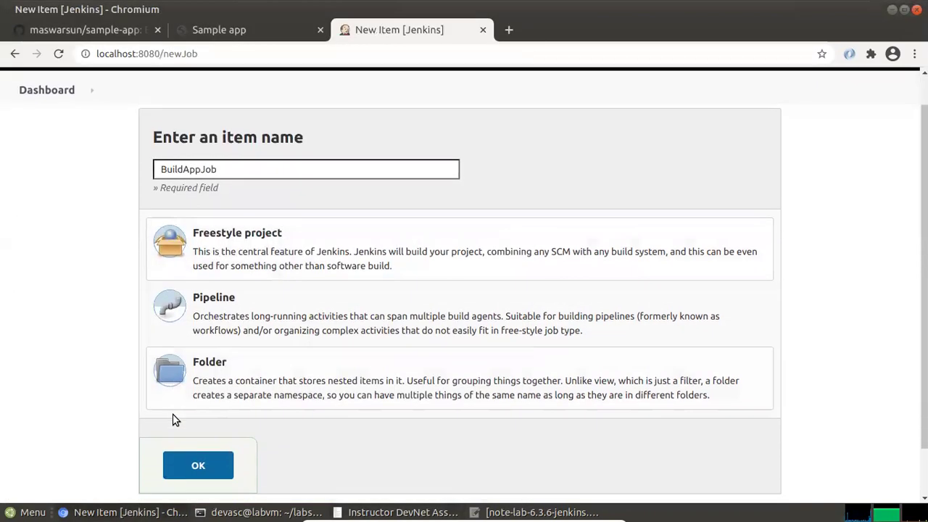
click(197, 466)
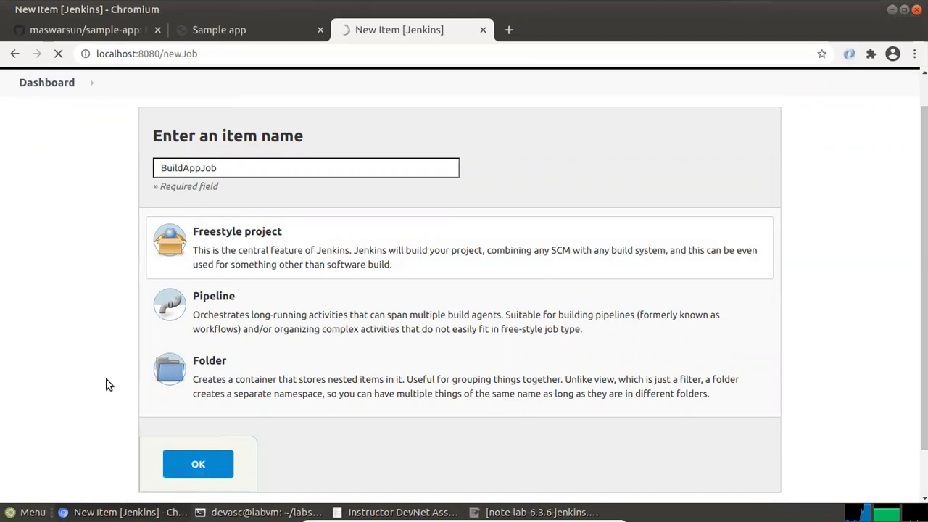
Resubmit the job, then go back to the Dashboard and open BuildAppJob
click(197, 466)
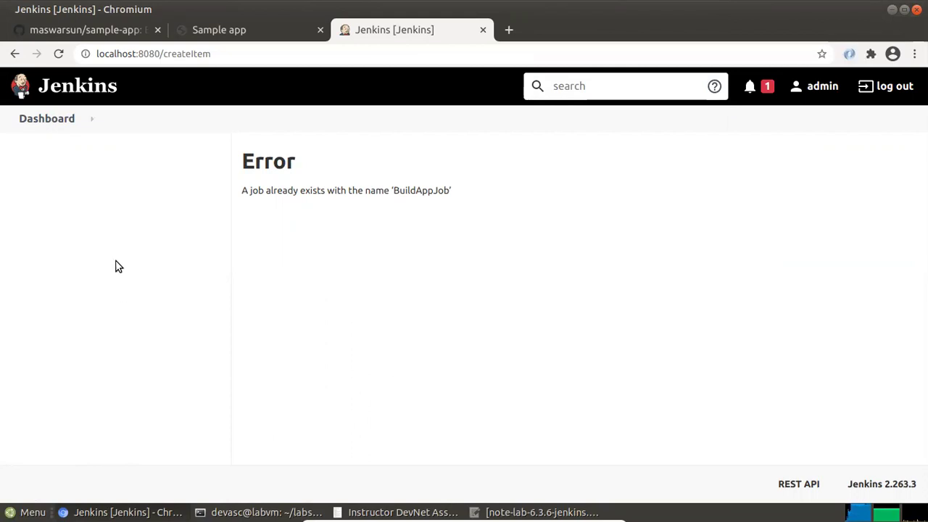
click(63, 124)
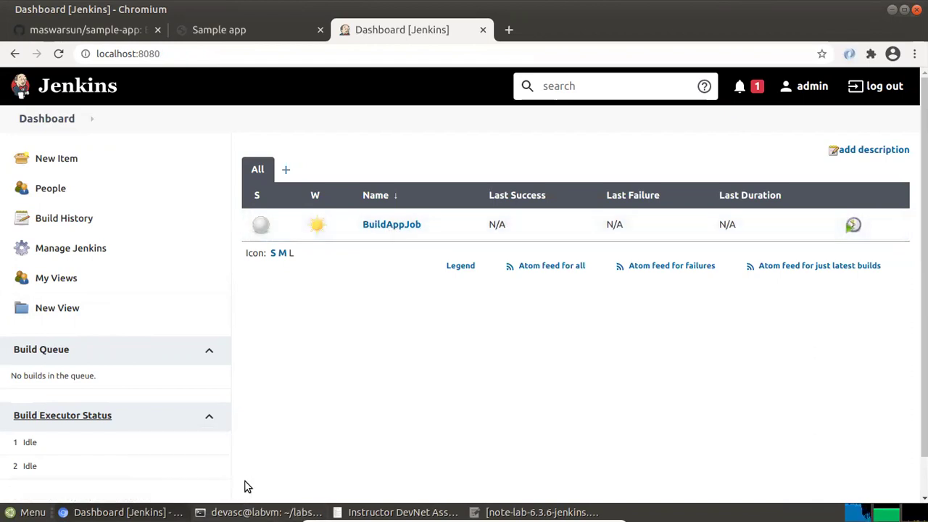
key(alt+Tab)
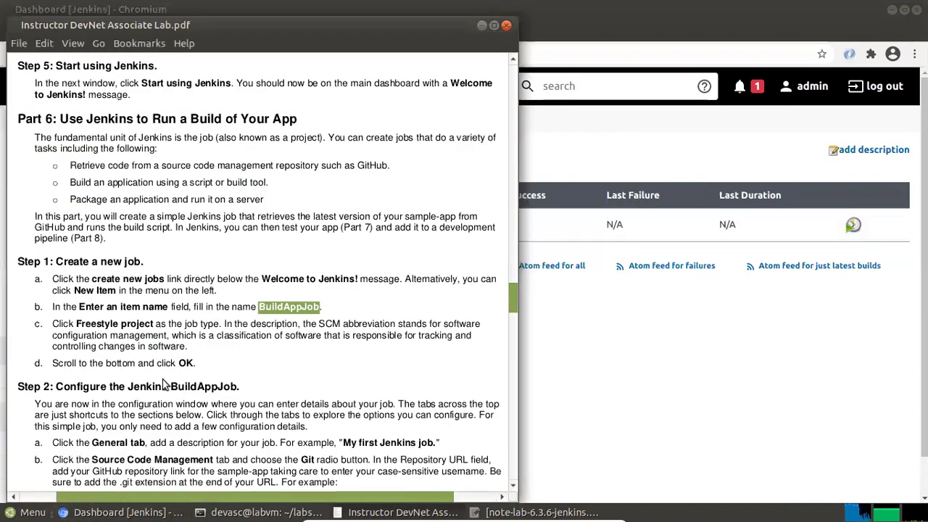
scroll(196, 373, down, 4)
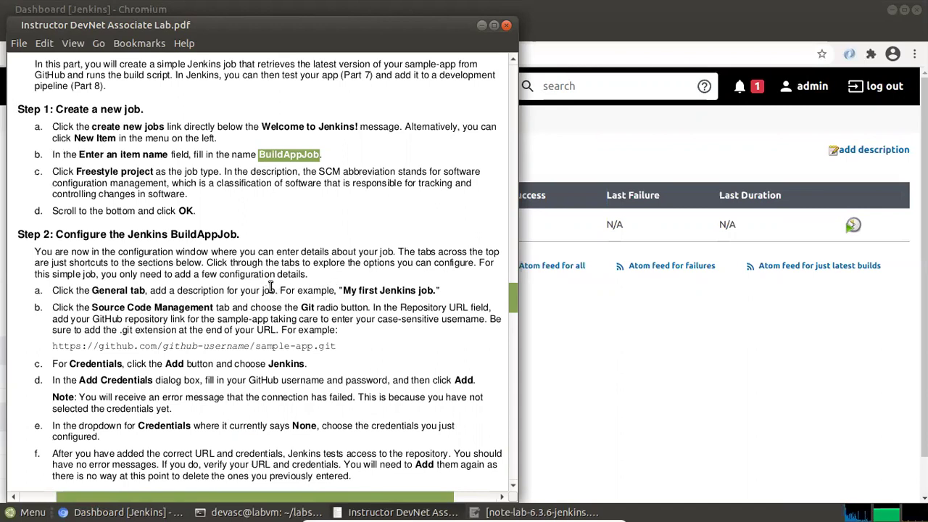
click(586, 306)
click(395, 226)
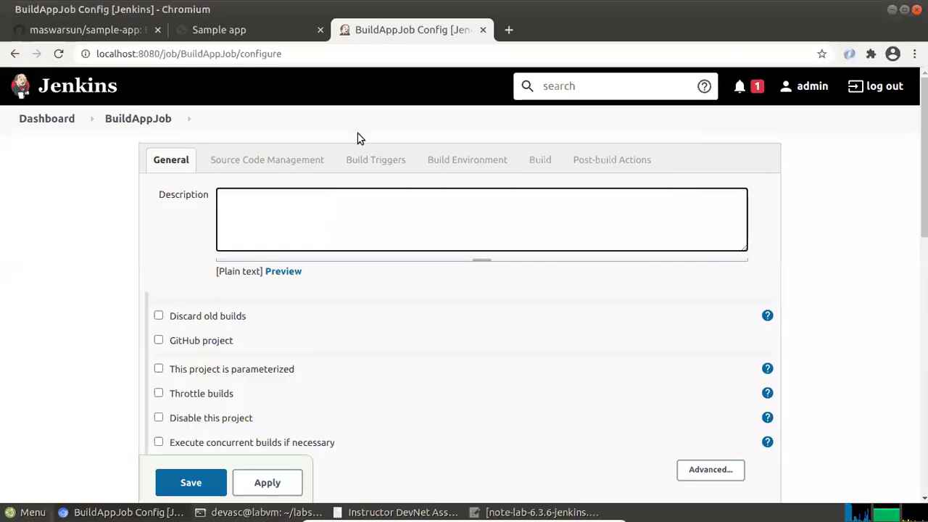
Tick GitHub project and set the description to 'My first Jenkins job for Devnet course.'
click(187, 342)
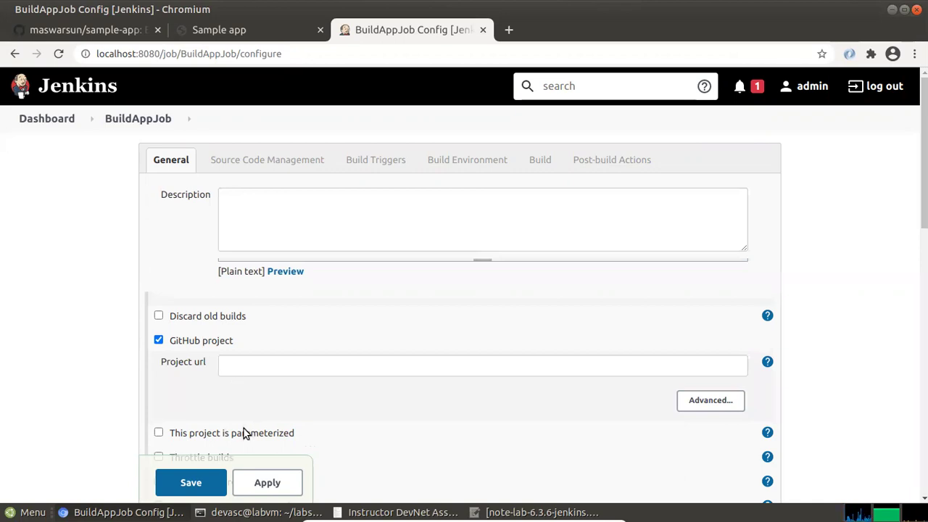
mouse_move(362, 512)
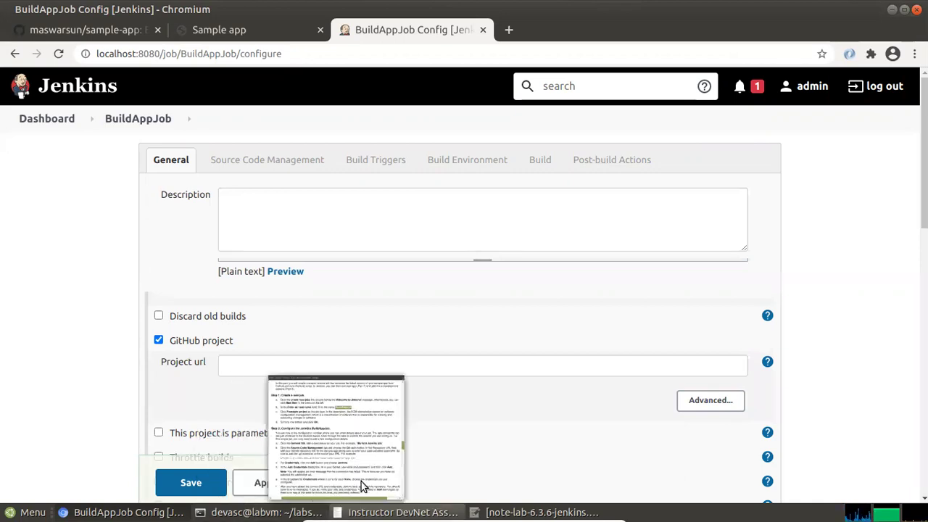
click(361, 481)
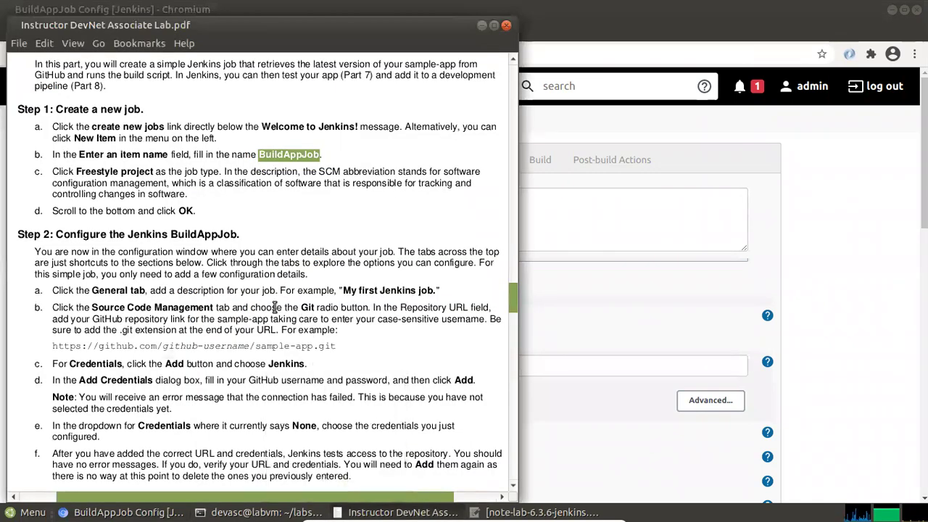
drag(345, 290, 426, 290)
right_click(426, 291)
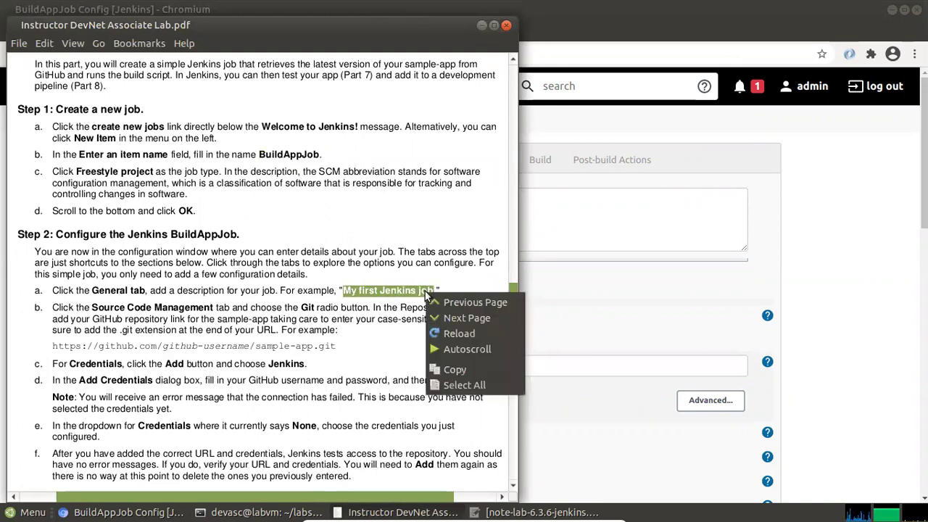
click(461, 369)
click(544, 254)
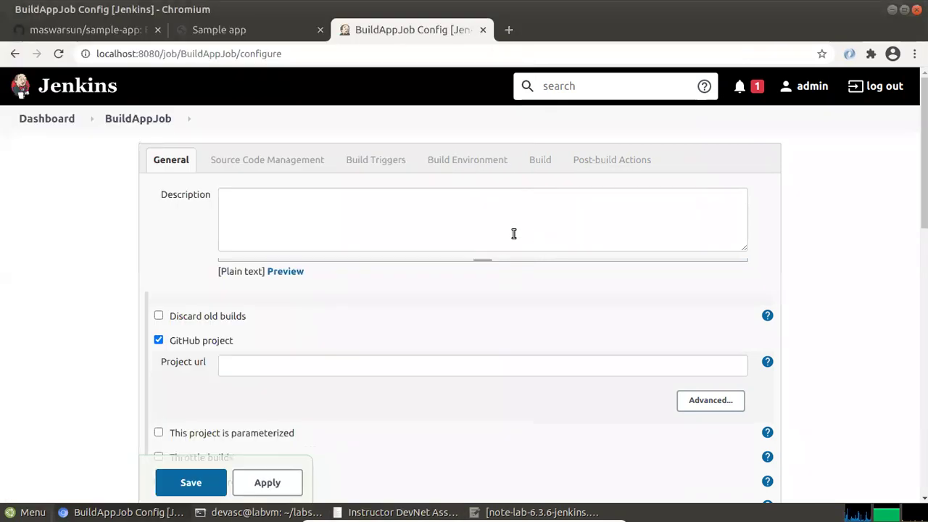
right_click(375, 219)
click(440, 323)
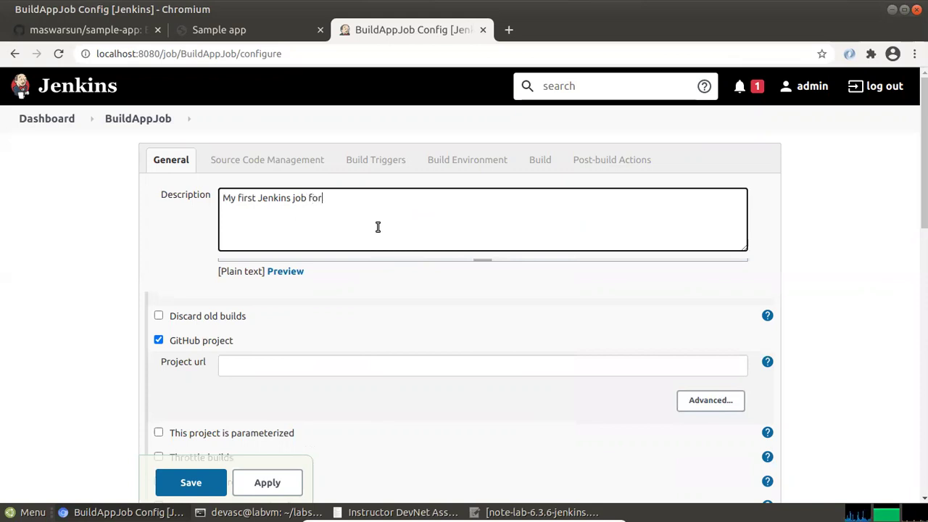
text(for Devnet course.)
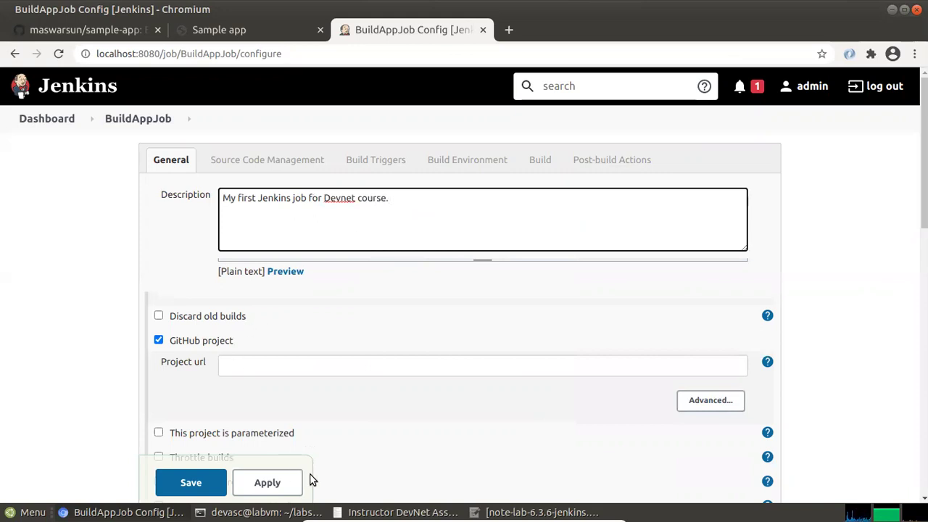
Paste the example sample-app.git repository URL from the lab guide into Project url
mouse_move(347, 512)
click(347, 481)
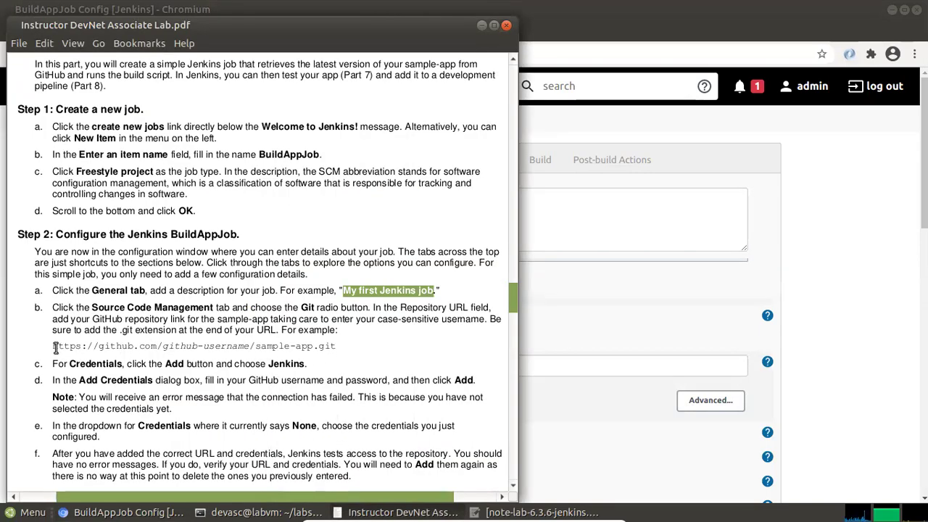
drag(54, 348, 334, 349)
right_click(334, 350)
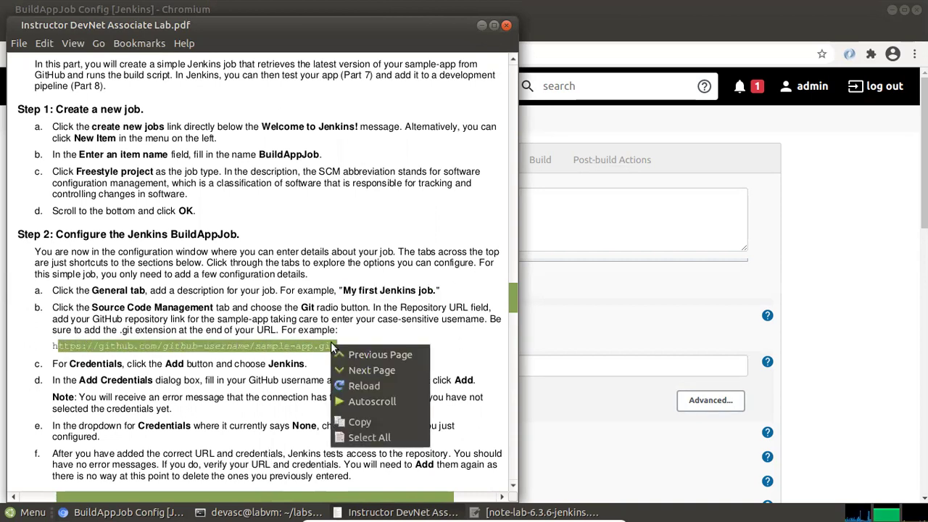
click(366, 416)
click(556, 304)
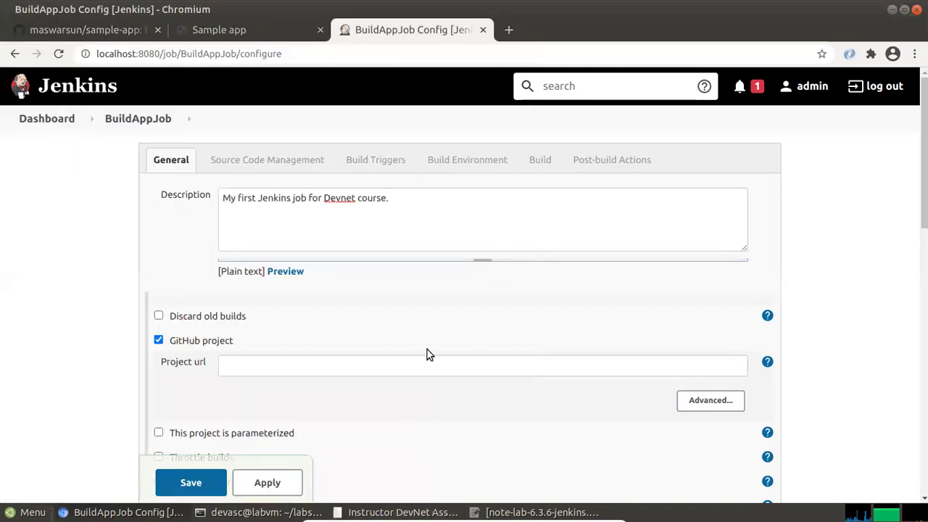
right_click(300, 363)
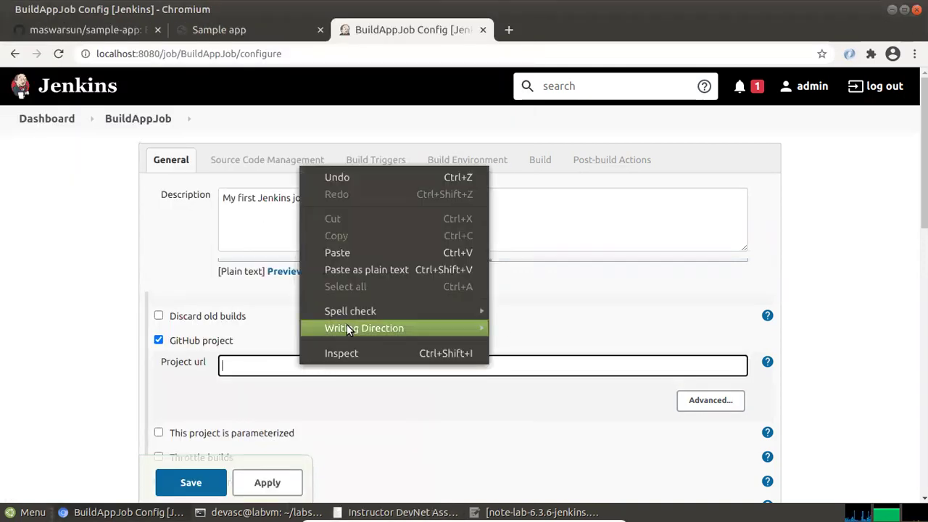
click(359, 272)
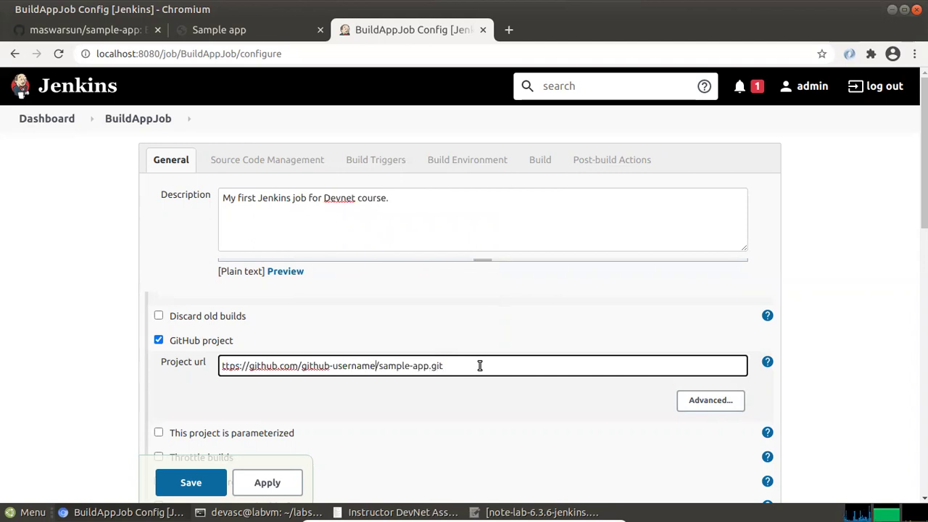
Replace the github-username placeholder with the user's GitHub username and fix the https prefix
key(shift+Left)
key(shift+Left)
key(shift+Left)
key(shift+Left)
key(shift+Left)
key(shift+Left)
key(shift+Left)
key(shift+Left)
key(shift+Left)
key(shift+Left)
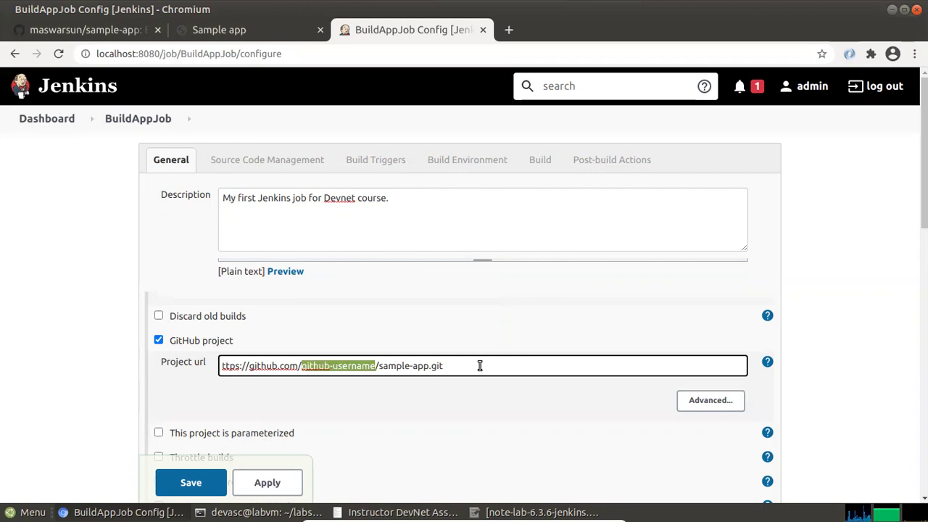
text(maswar)
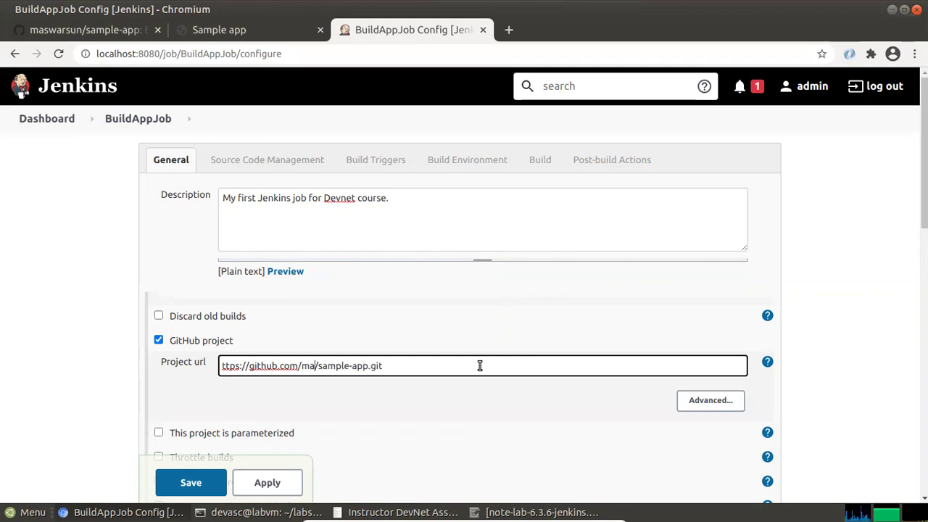
text(sun)
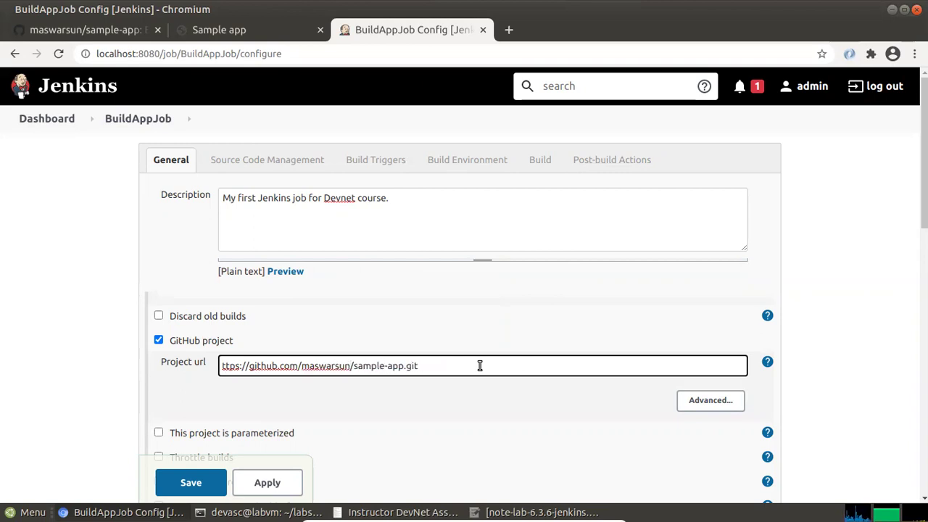
click(249, 367)
text(h)
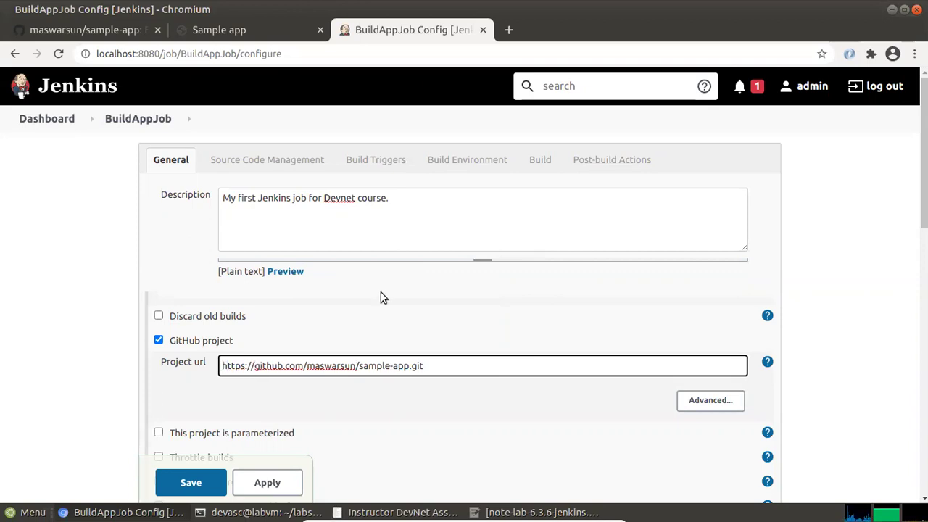
key(Right)
key(Right)
key(Right)
key(Right)
key(Right)
key(Right)
key(Right)
key(Right)
key(Right)
key(Right)
key(Right)
key(Right)
key(Right)
key(Right)
key(Right)
key(Right)
key(Right)
key(Right)
key(Right)
key(Right)
key(alt+Tab)
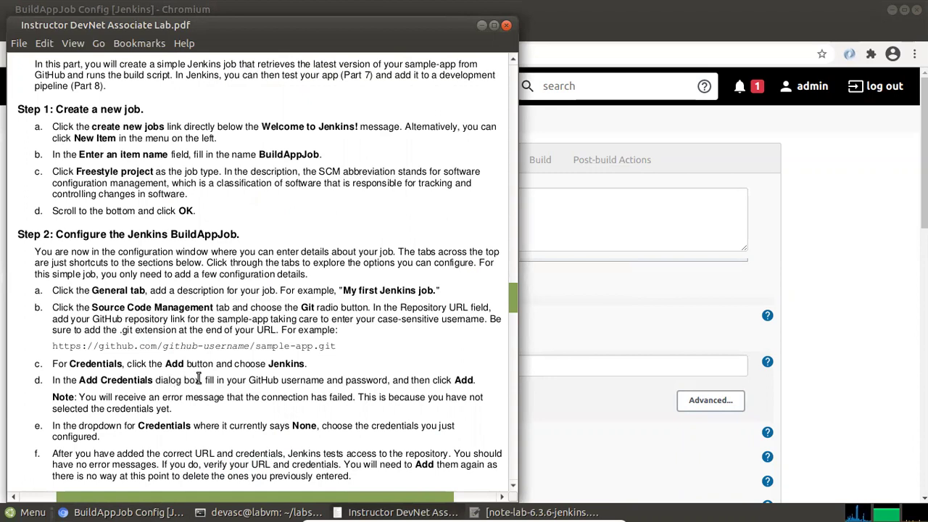
key(alt+Tab)
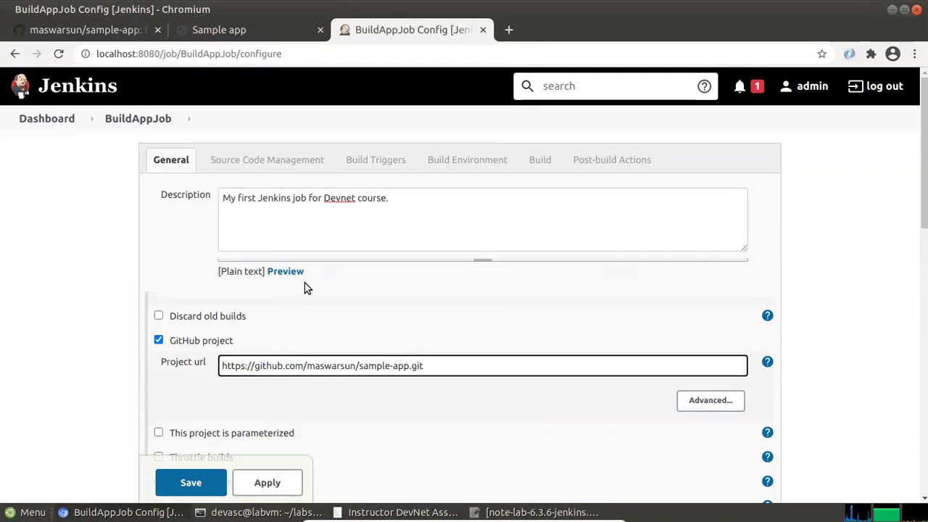
Scroll through BuildAppJob's configure sections down to Build and back up to General
scroll(153, 337, down, 1)
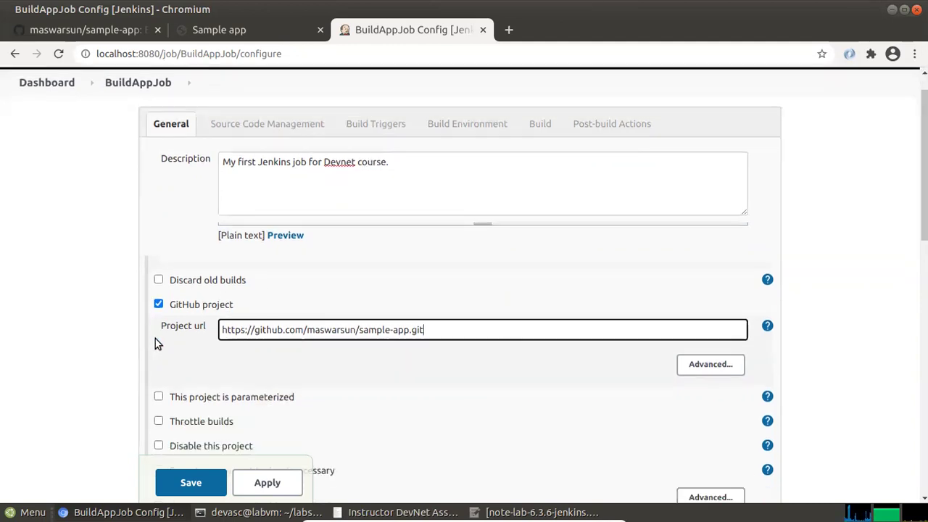
scroll(143, 347, down, 2)
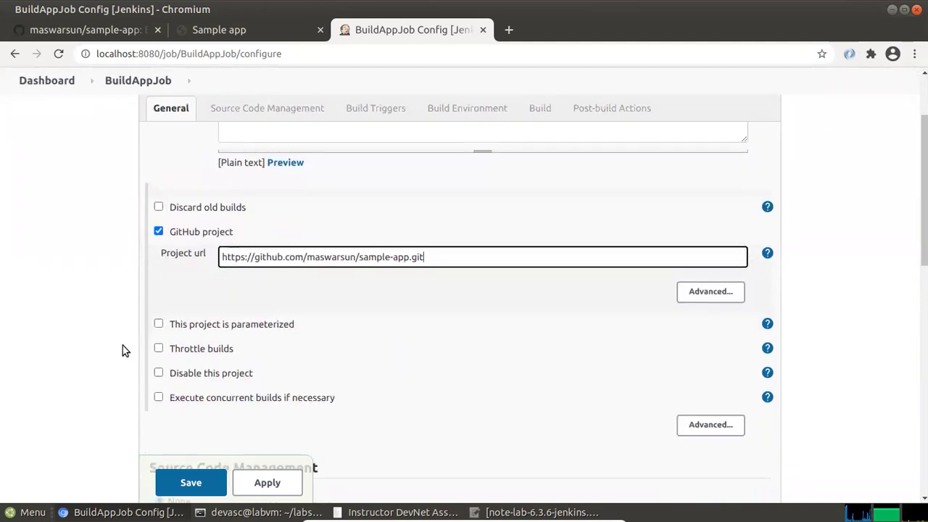
scroll(122, 348, down, 2)
scroll(122, 346, down, 1)
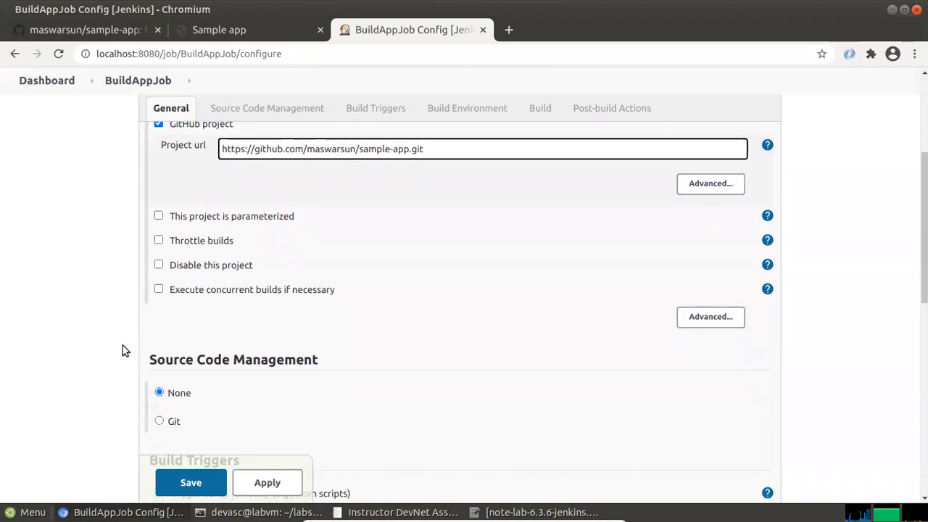
scroll(122, 345, up, 3)
scroll(99, 296, up, 3)
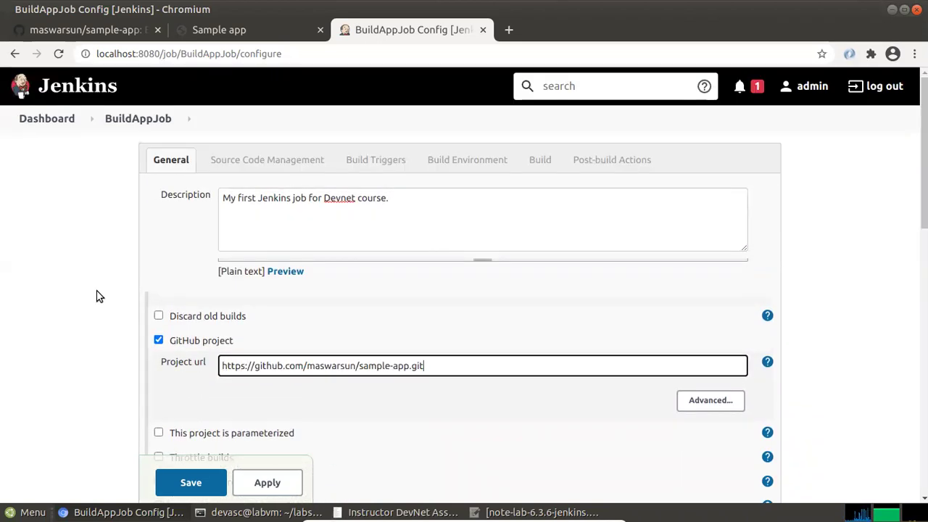
scroll(99, 297, down, 4)
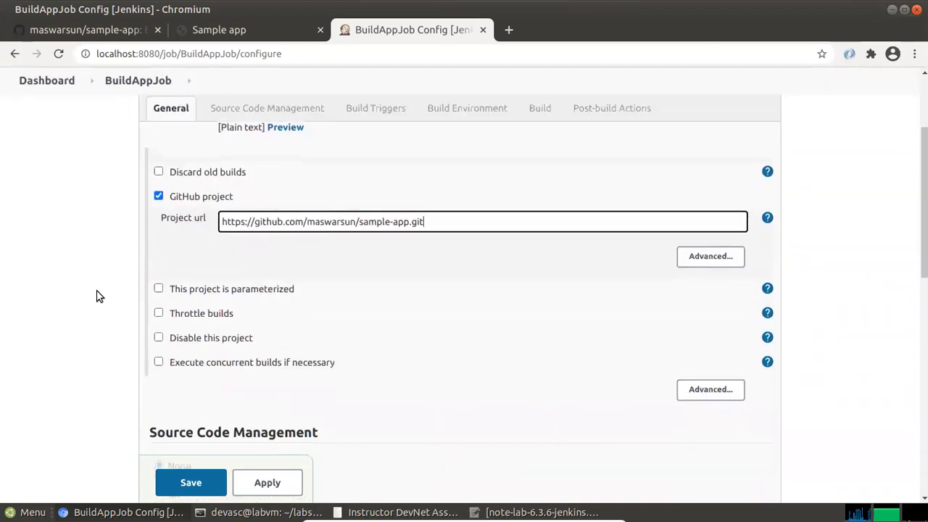
scroll(100, 296, down, 11)
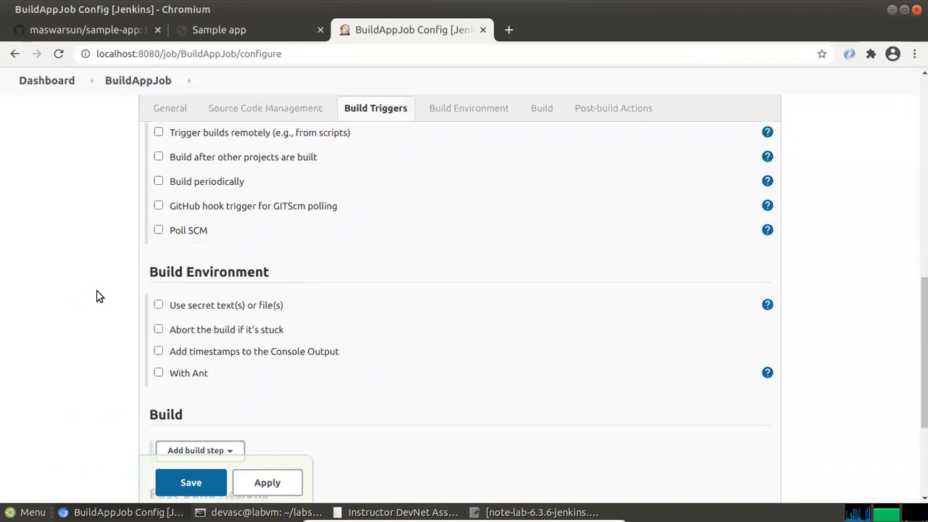
scroll(99, 297, down, 5)
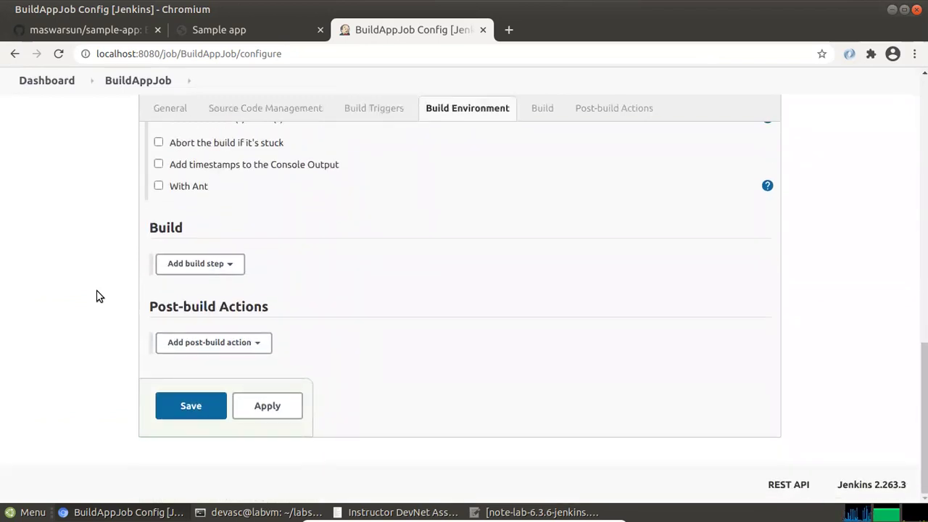
scroll(99, 296, up, 6)
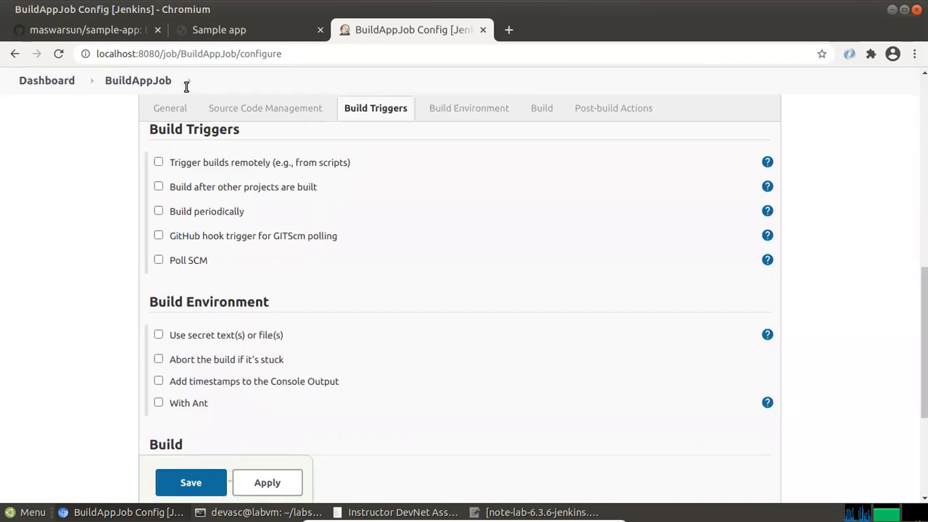
scroll(186, 87, up, 8)
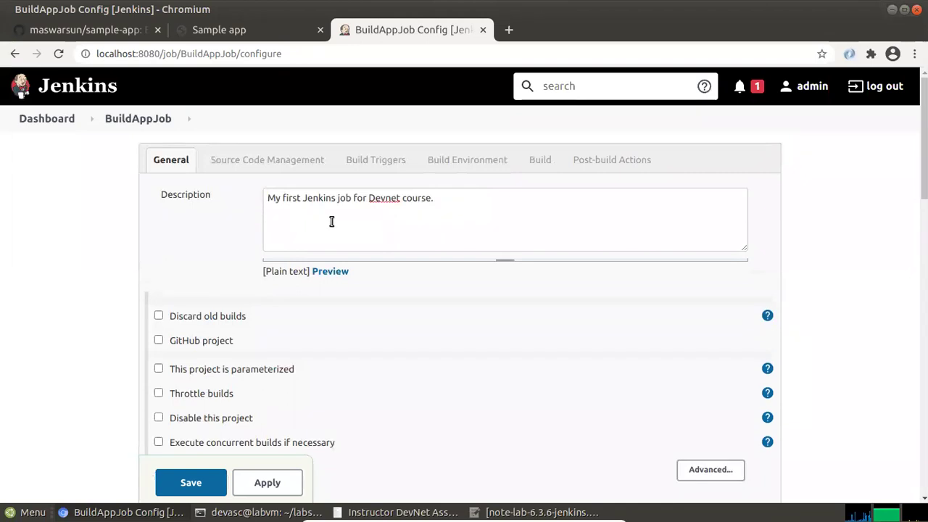
Switch the job's source code management to Git
click(269, 211)
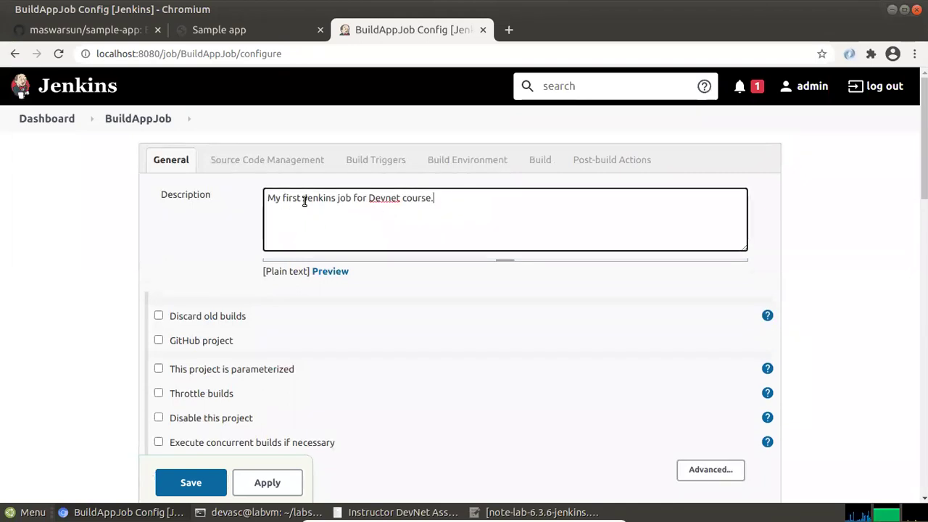
scroll(157, 259, down, 2)
scroll(157, 259, down, 2)
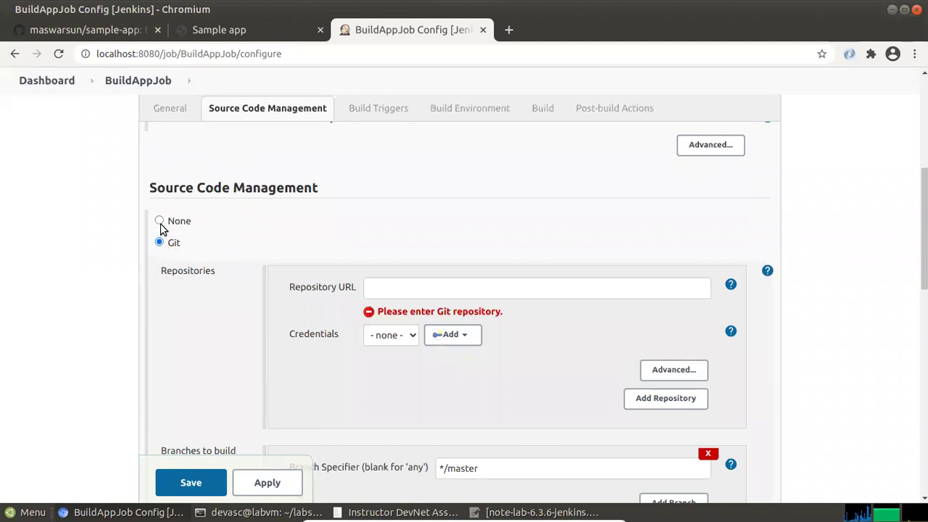
click(160, 224)
click(161, 246)
Cut the sample-app GitHub URL from the GitHub project's Project url, then clear GitHub project
scroll(197, 212, up, 4)
scroll(197, 213, up, 1)
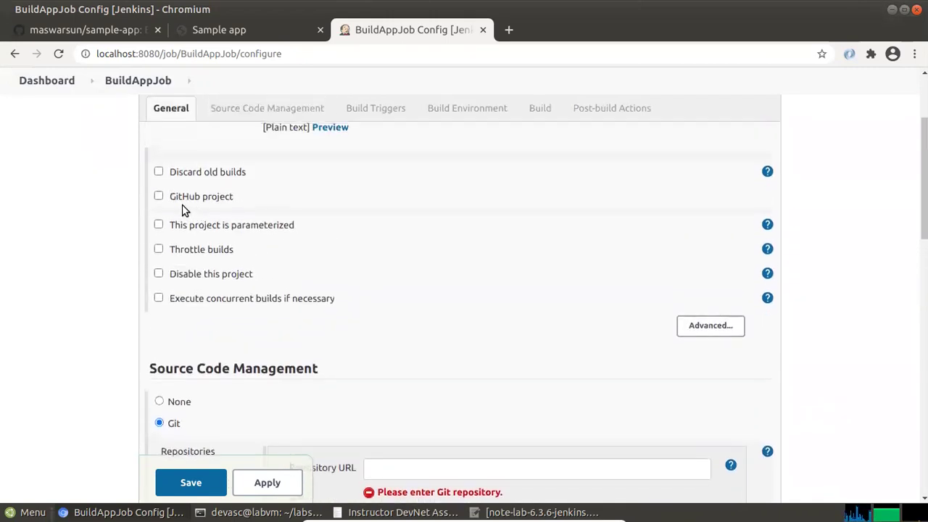
click(158, 197)
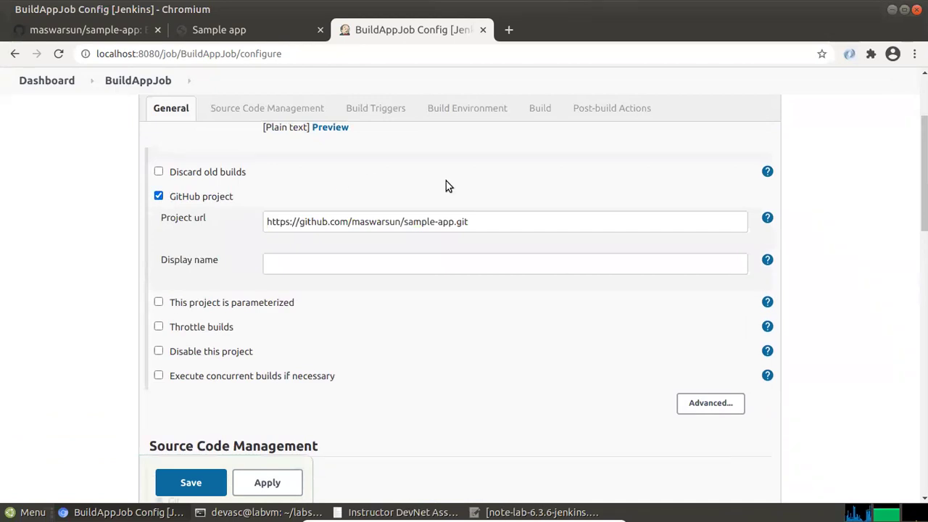
triple_click(302, 220)
right_click(332, 219)
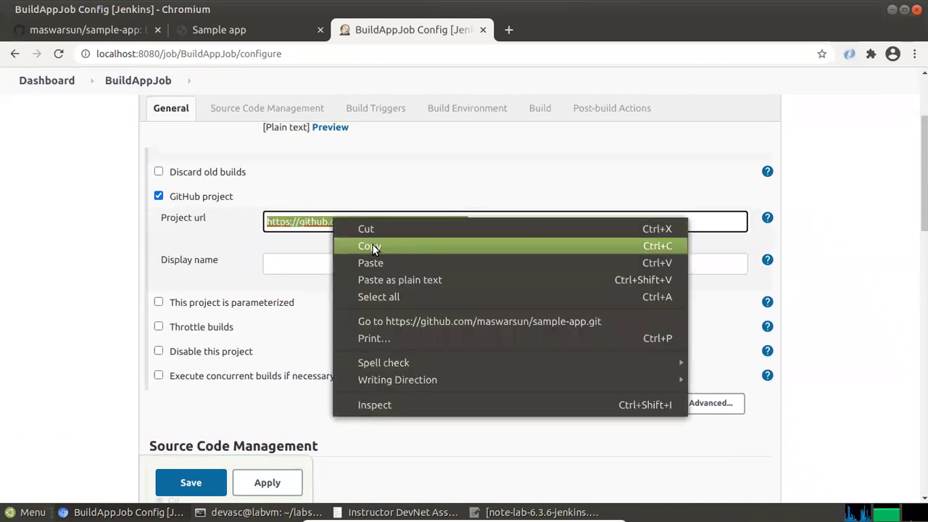
click(372, 245)
right_click(358, 224)
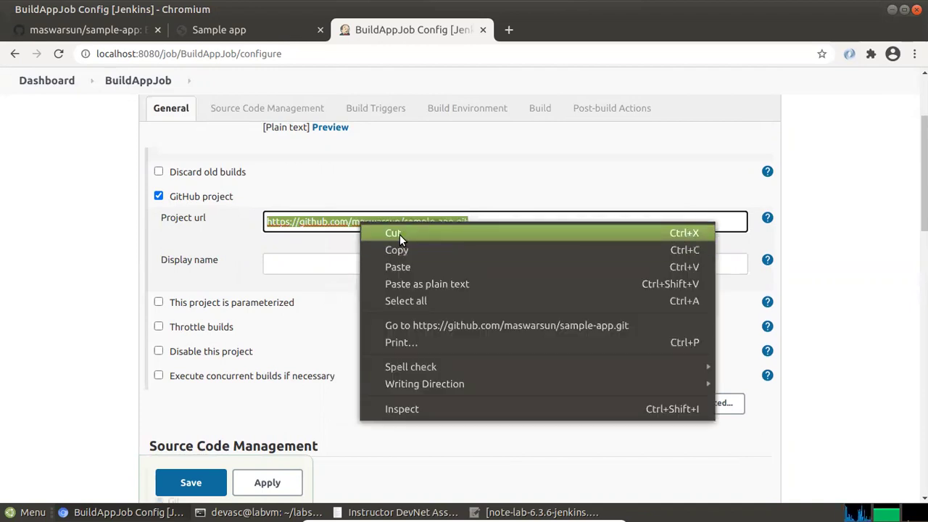
click(399, 234)
click(159, 197)
Paste the sample-app GitHub URL into the Git Repository URL field and check the lab guide
scroll(253, 256, down, 2)
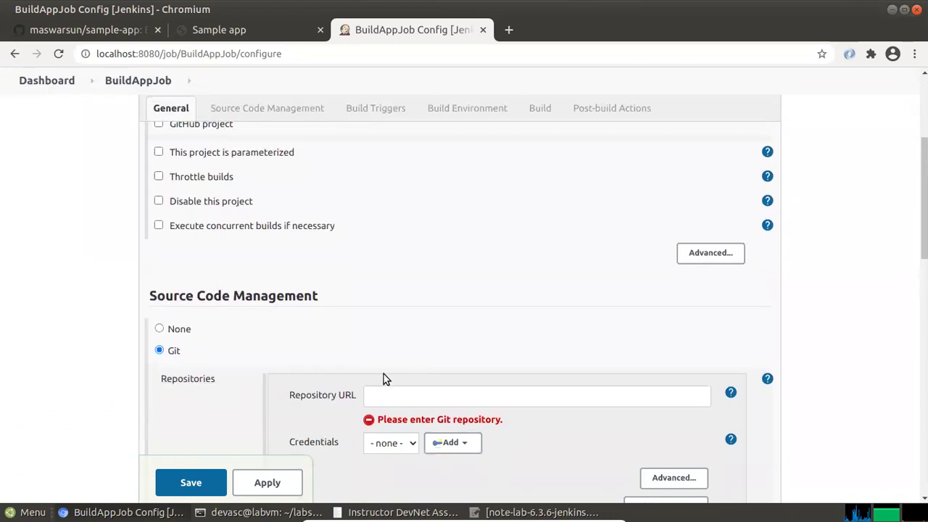
scroll(383, 375, down, 3)
right_click(398, 288)
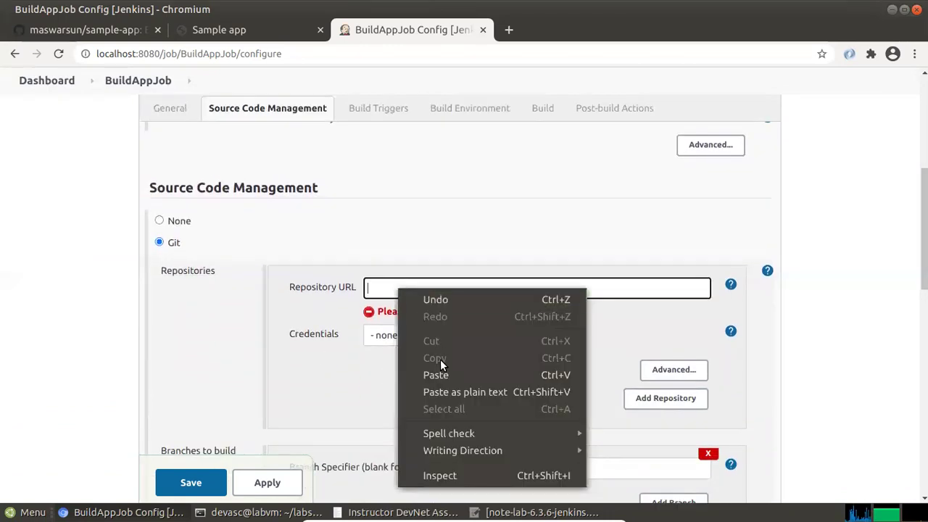
click(453, 393)
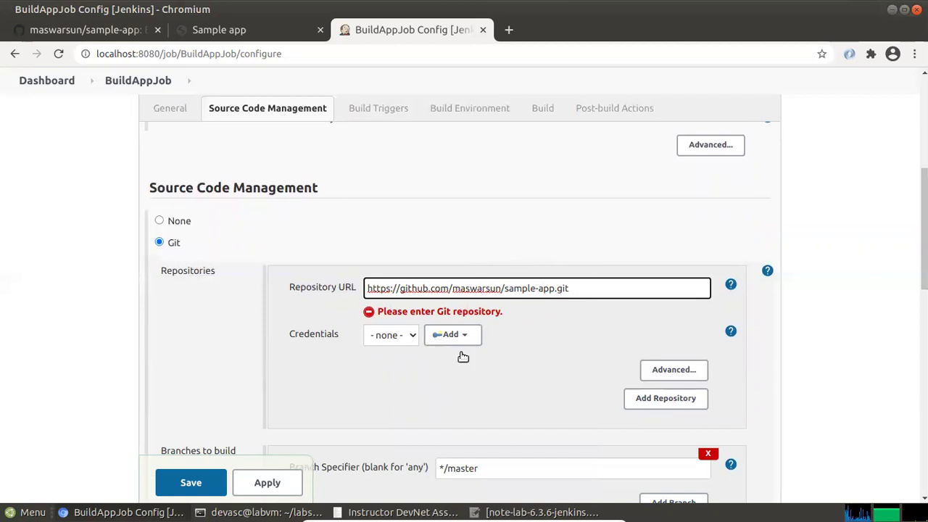
key(alt+Tab)
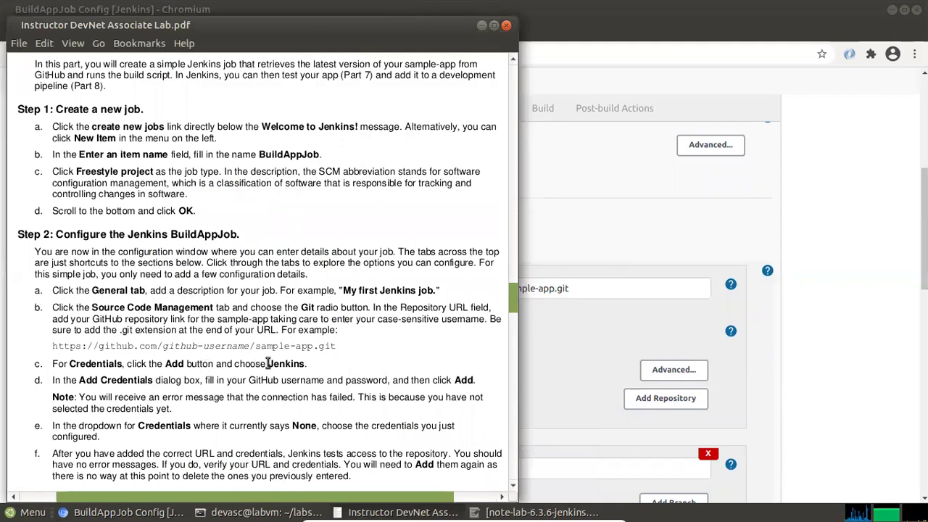
key(alt+Tab)
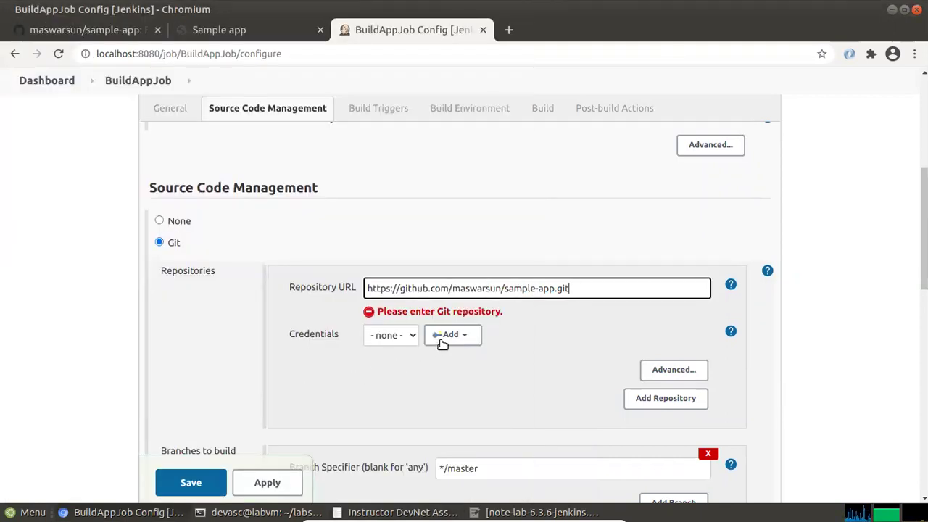
Open the Add Credentials dialog for the Jenkins credentials provider, consulting the lab guide
click(445, 340)
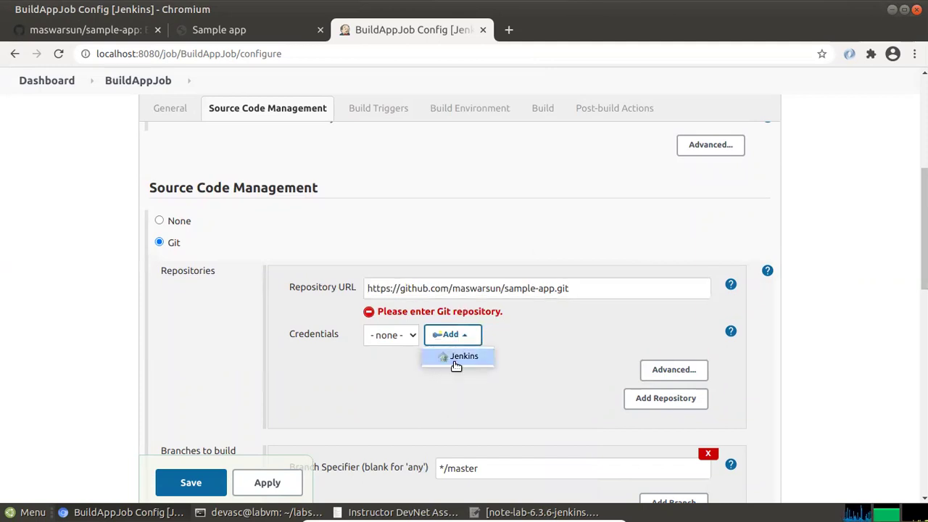
click(460, 357)
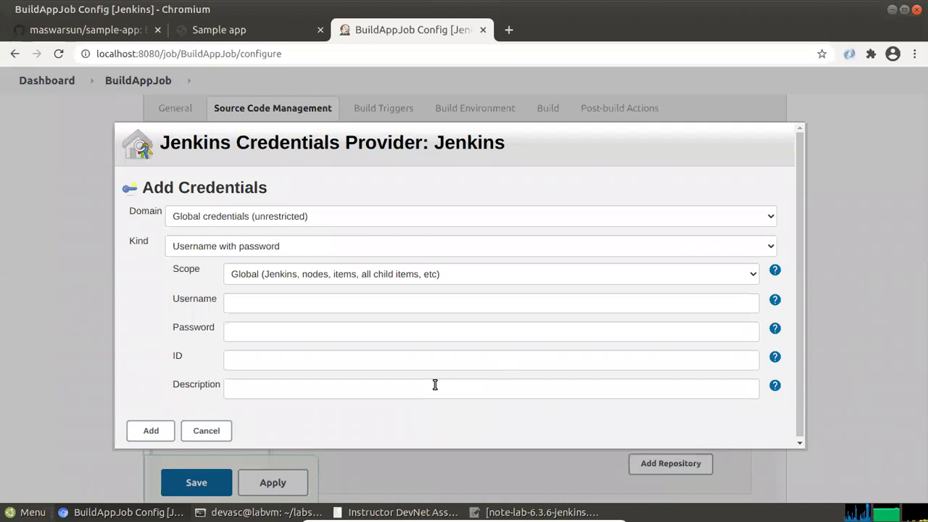
key(alt+Tab)
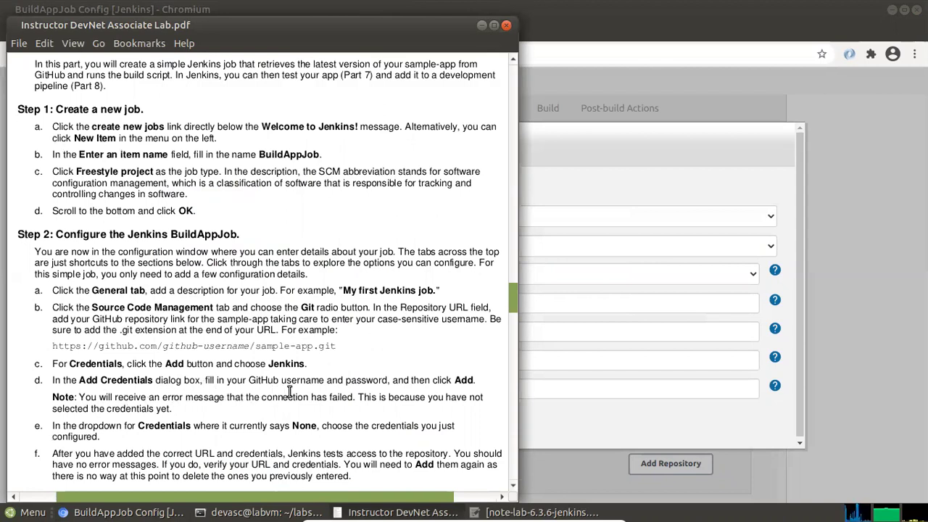
key(alt+Tab)
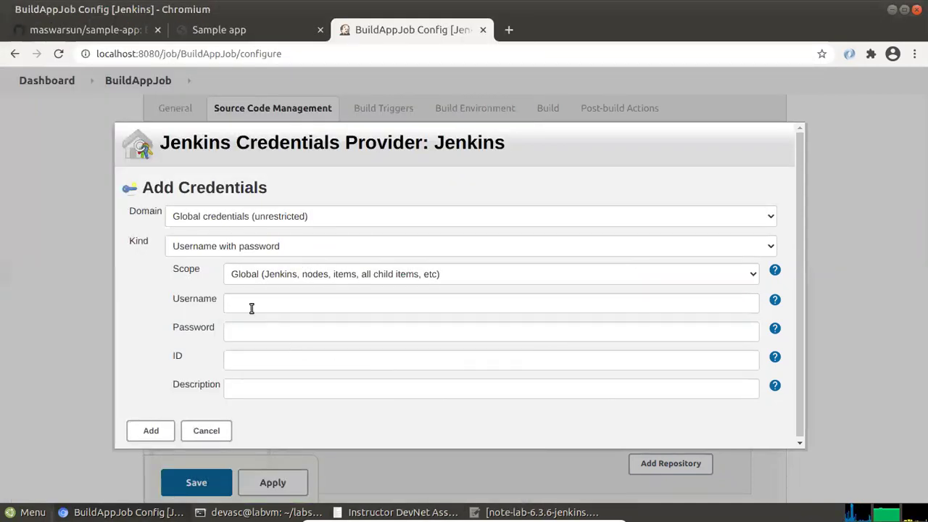
Enter the GitHub account username and password as a new credential and add it
click(251, 303)
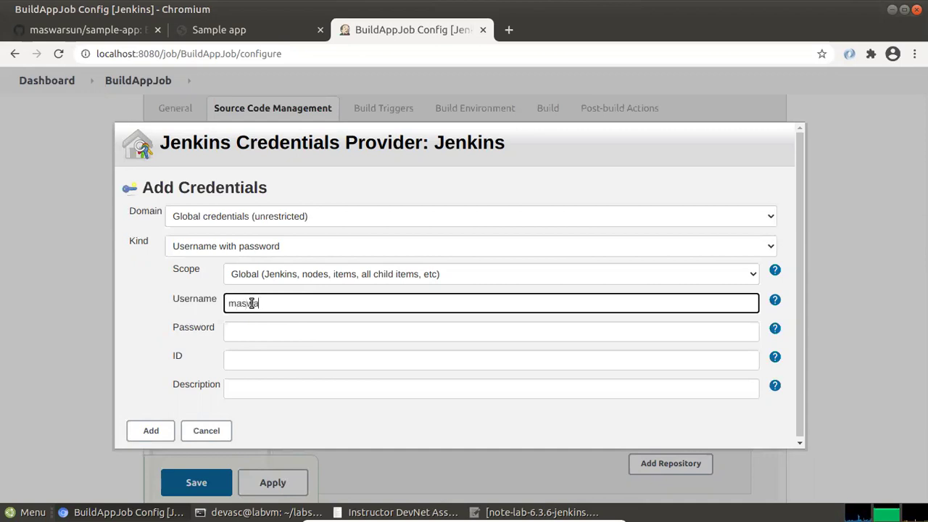
text(maswarsun)
click(296, 325)
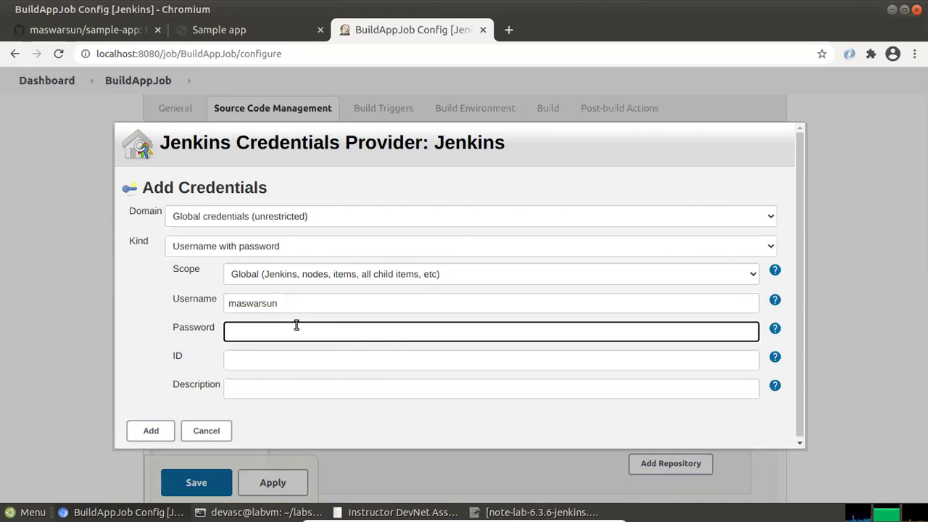
text(**)
key(alt+Tab)
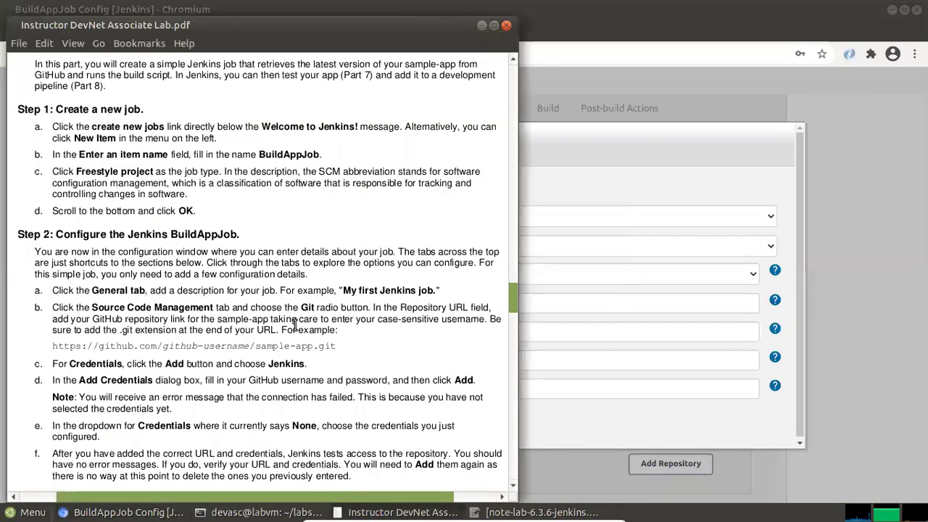
key(alt+Tab)
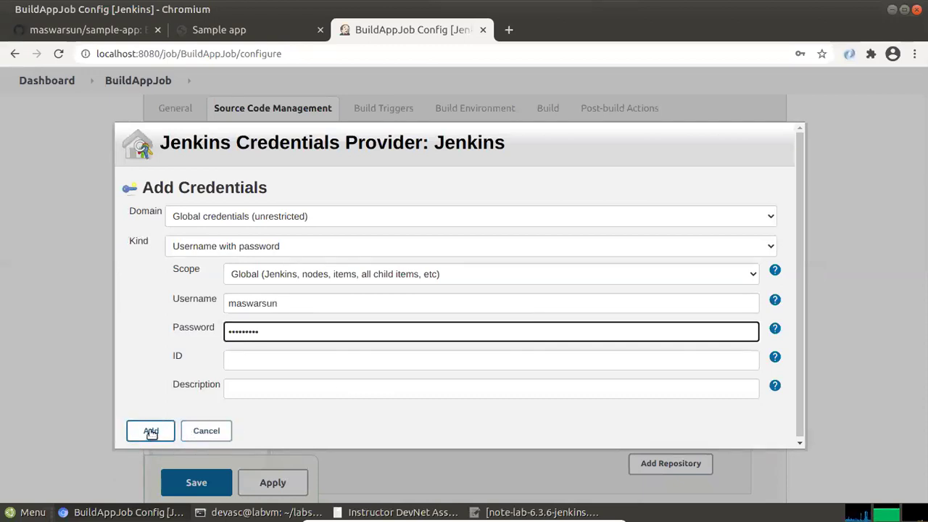
click(151, 431)
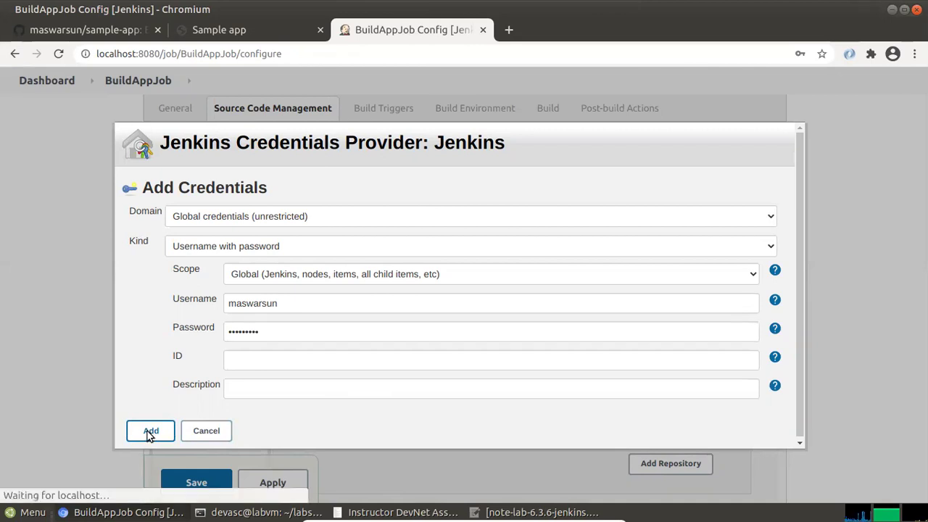
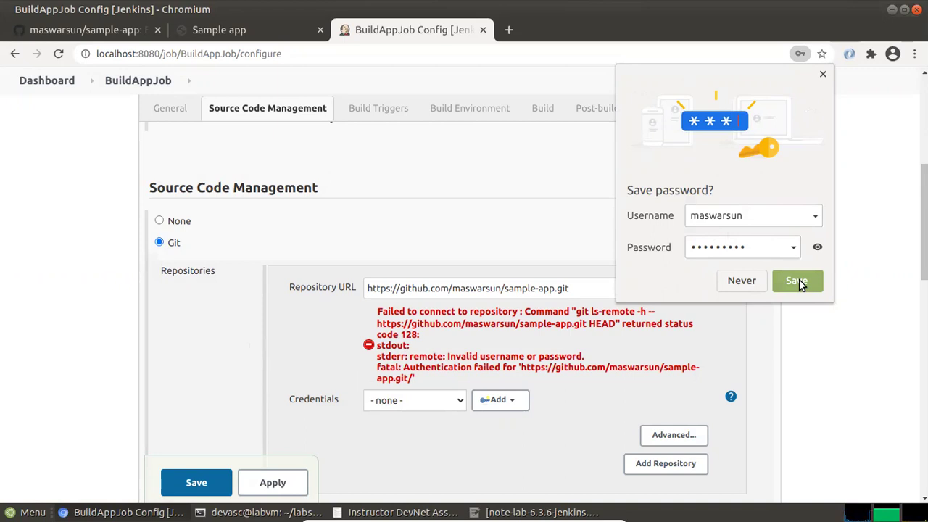
Store the browser-offered GitHub login and select the saved GitHub credential for the sample-app.git repository
click(825, 77)
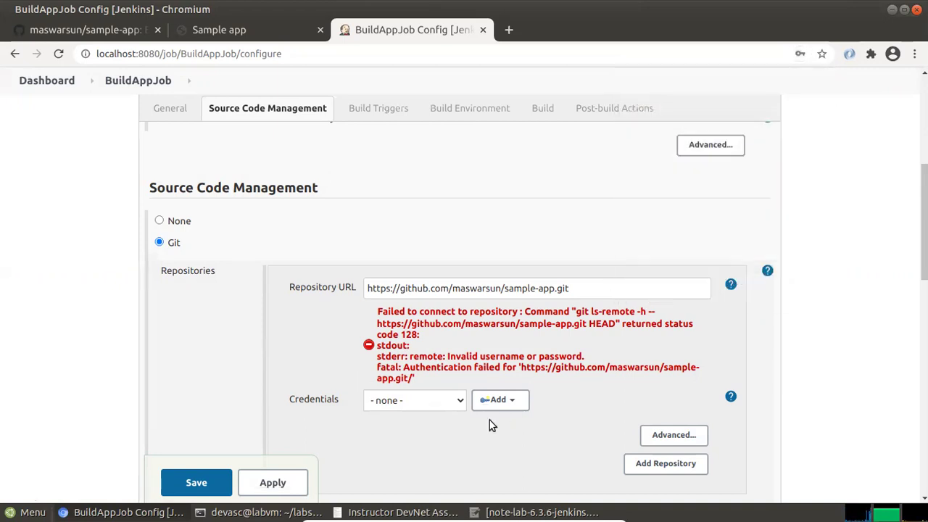
click(458, 405)
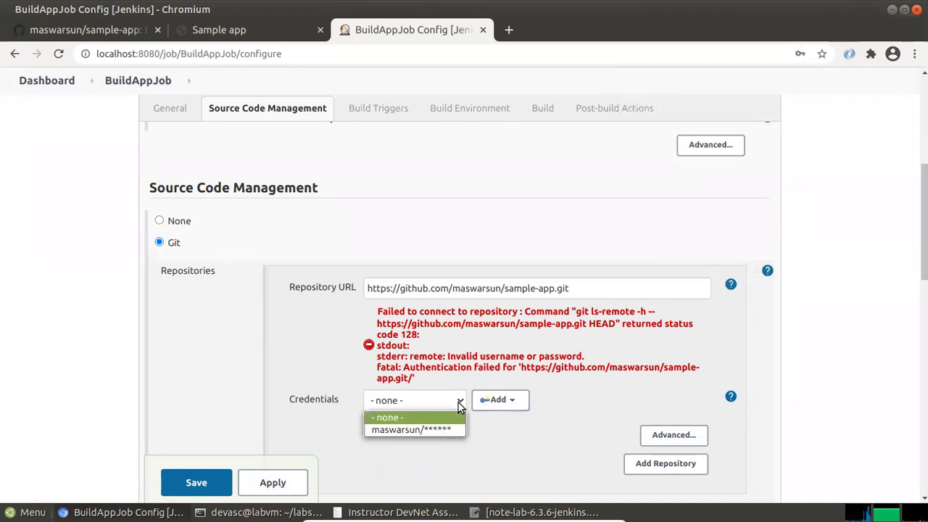
click(437, 428)
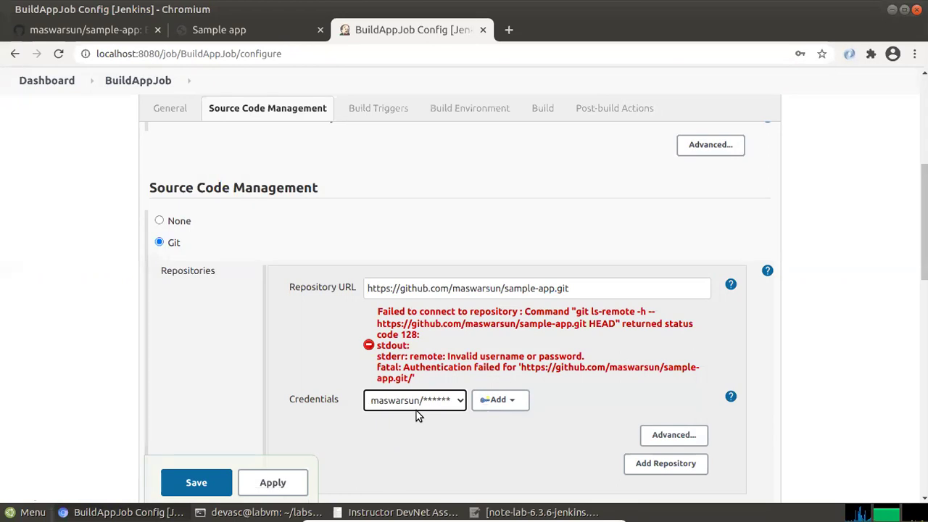
scroll(416, 410, down, 3)
scroll(385, 410, down, 1)
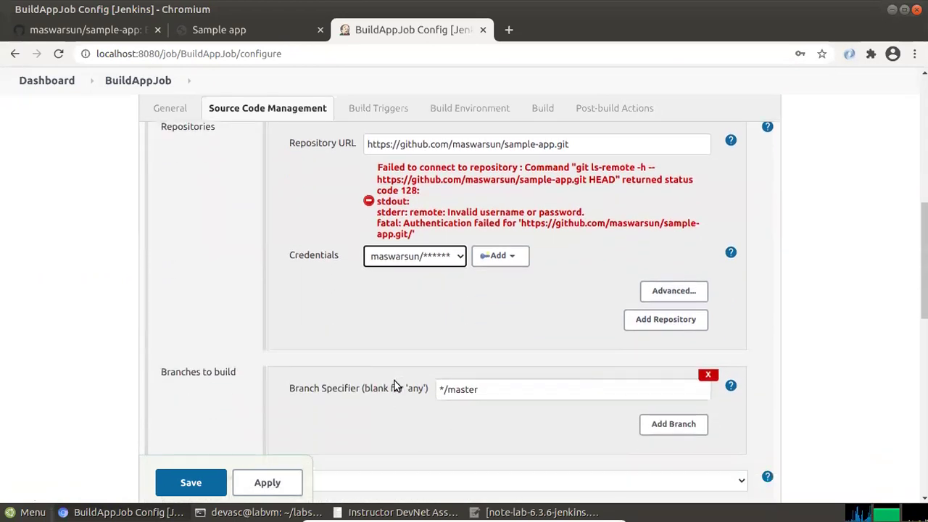
scroll(394, 383, up, 2)
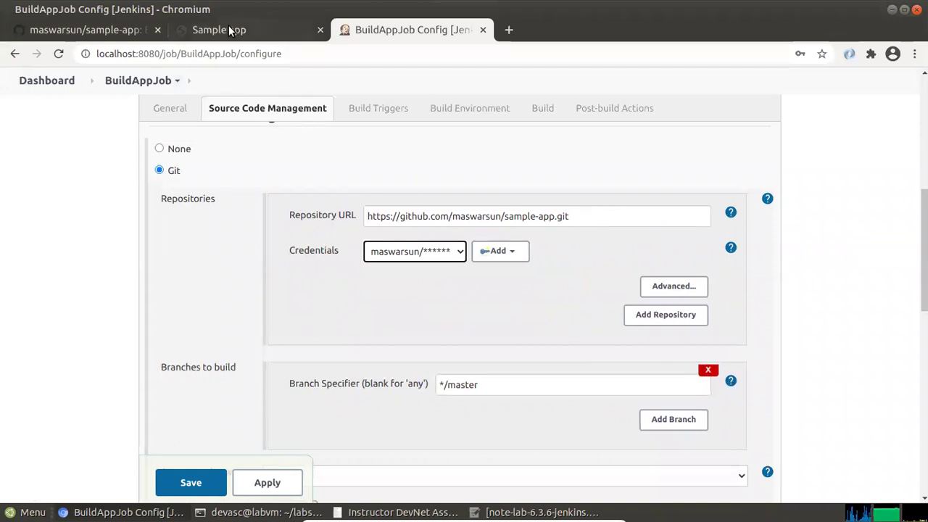
Copy the sample-app GitHub repository page address, then select BuildAppJob's existing Repository URL
click(229, 30)
click(116, 34)
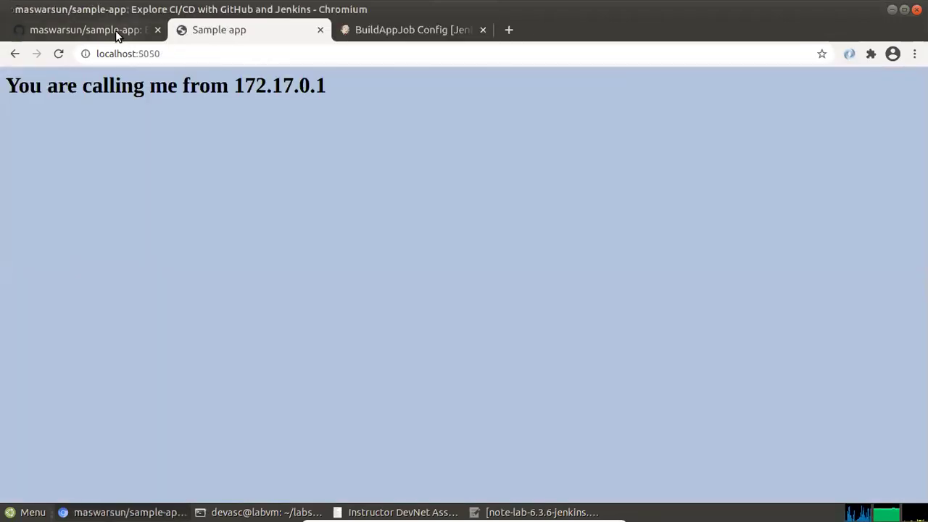
click(275, 51)
right_click(216, 52)
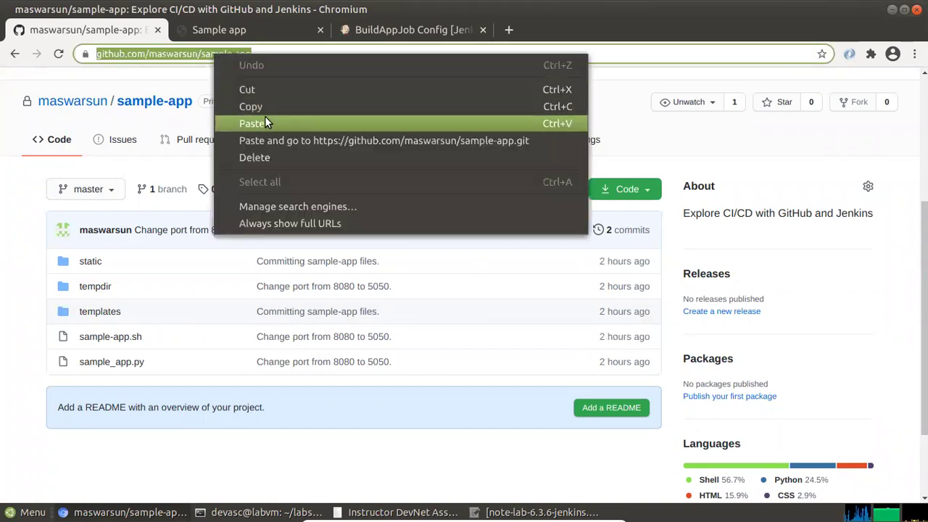
click(268, 106)
click(409, 29)
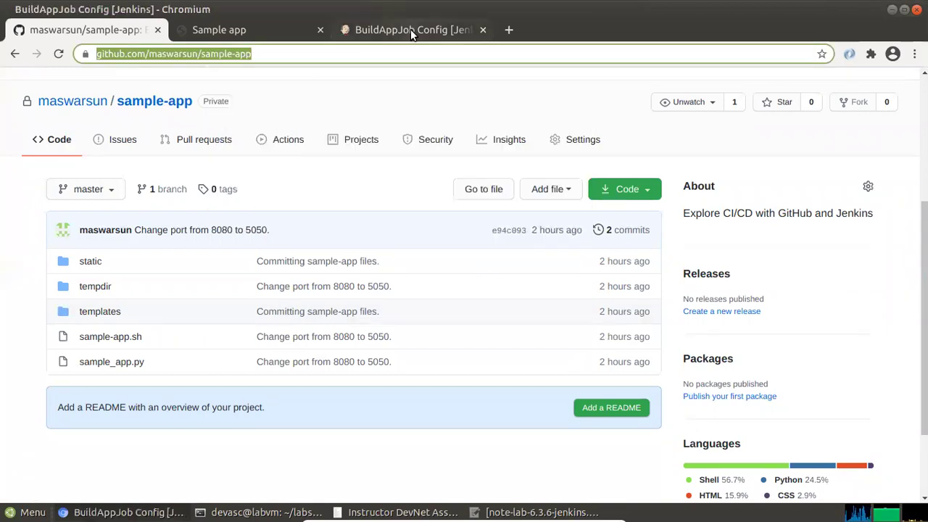
drag(569, 216, 218, 227)
key(ctrl+c)
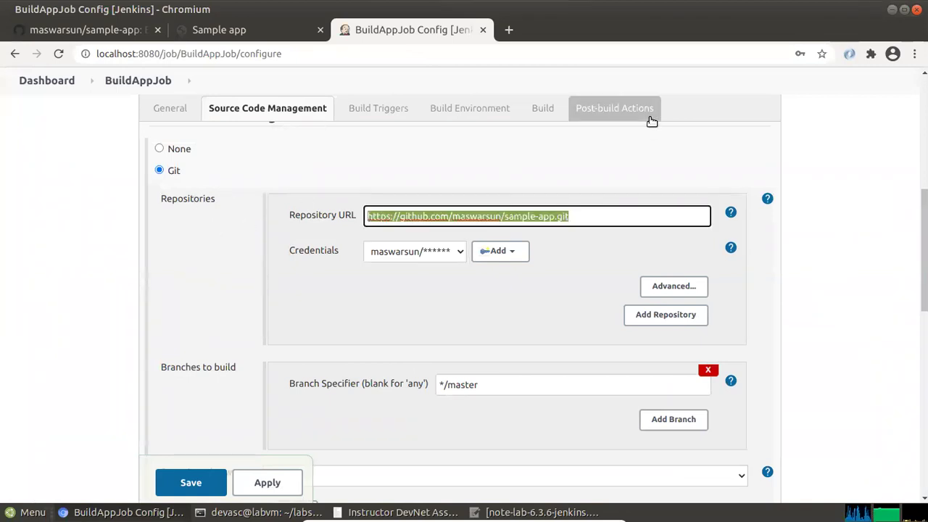
Replace the old Repository URL with the pasted sample-app GitHub address, without the .git ending
key(BackSpace)
key(ctrl+v)
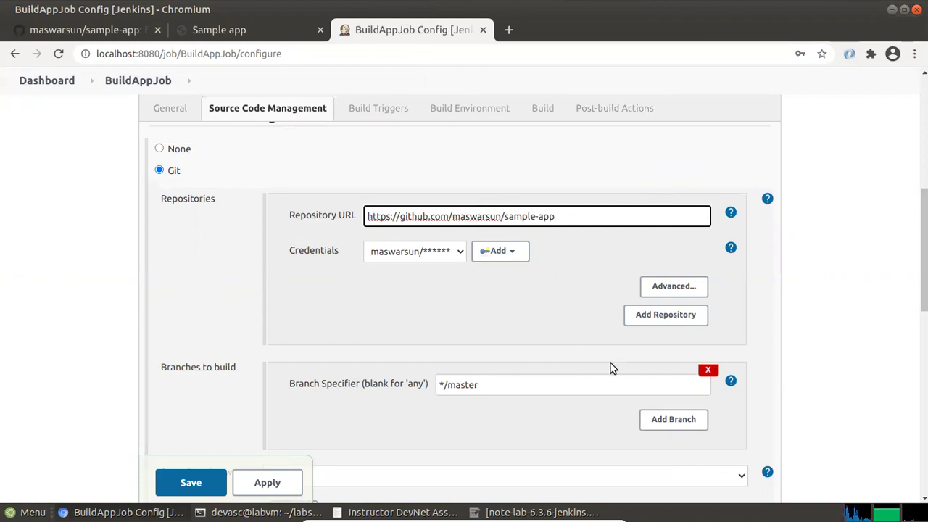
scroll(611, 365, down, 2)
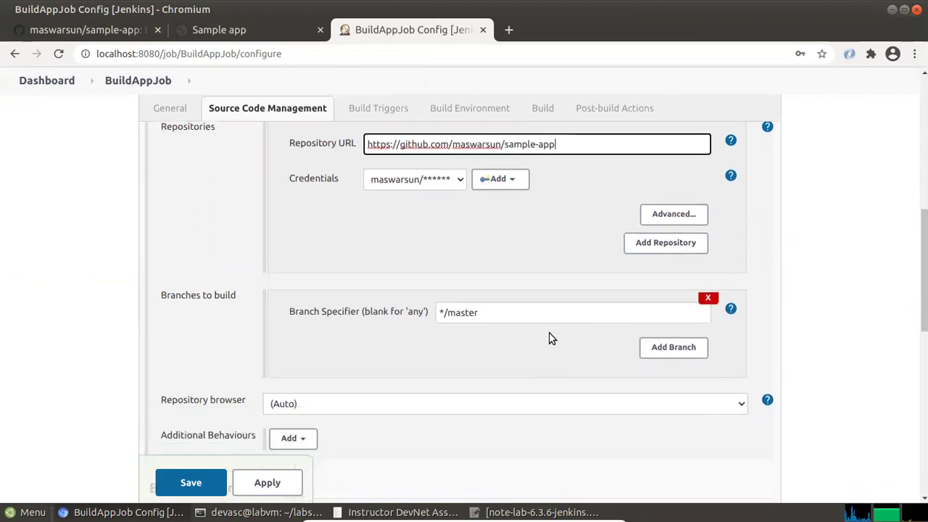
scroll(549, 331, up, 1)
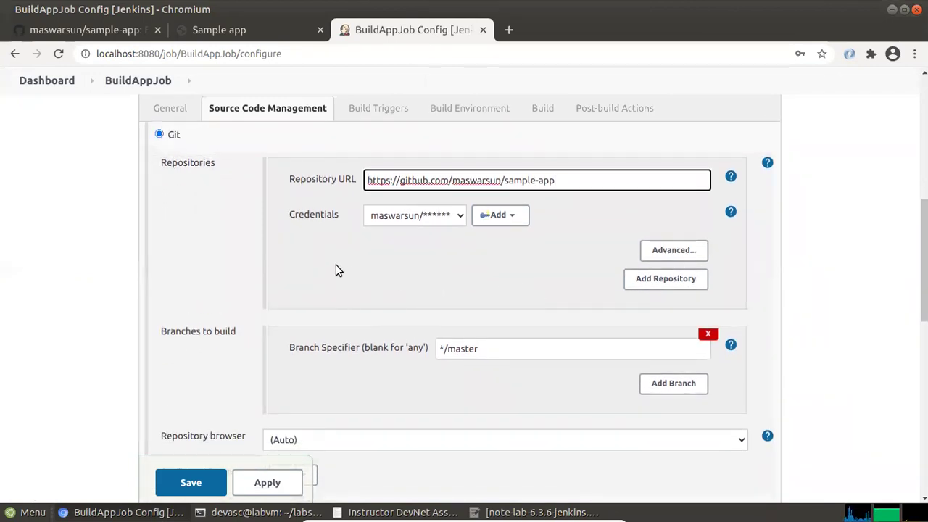
scroll(308, 352, down, 3)
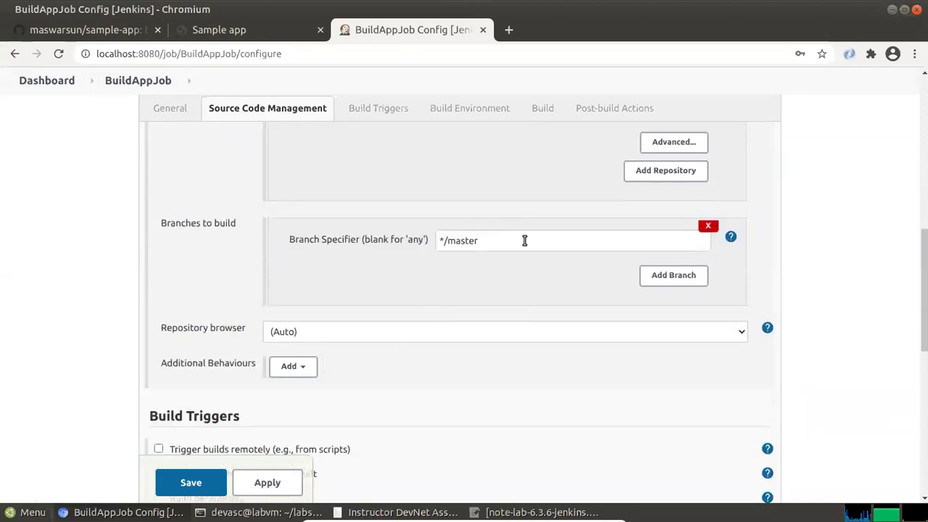
scroll(773, 202, up, 5)
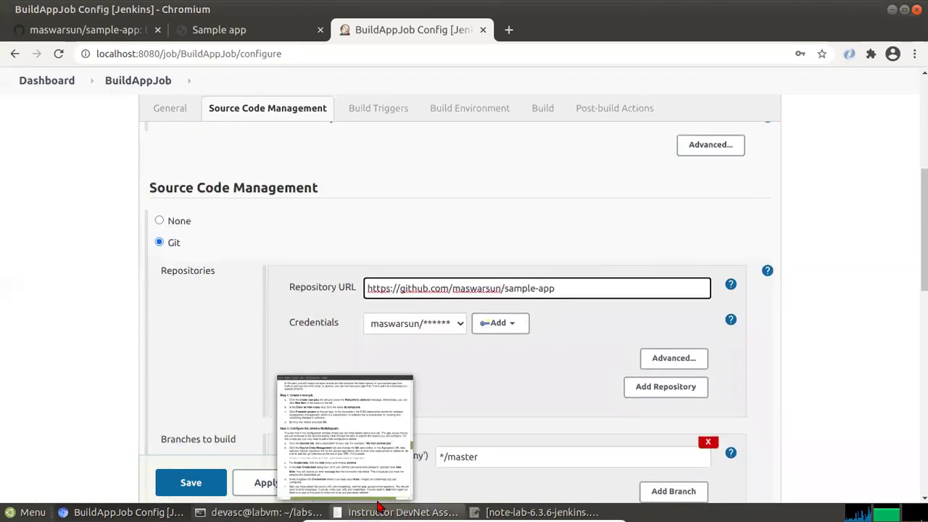
click(380, 481)
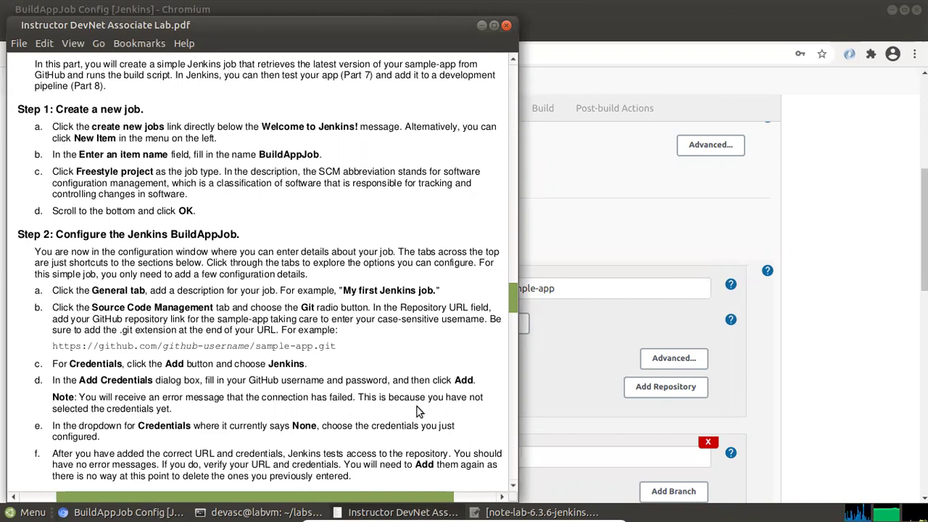
scroll(200, 430, down, 2)
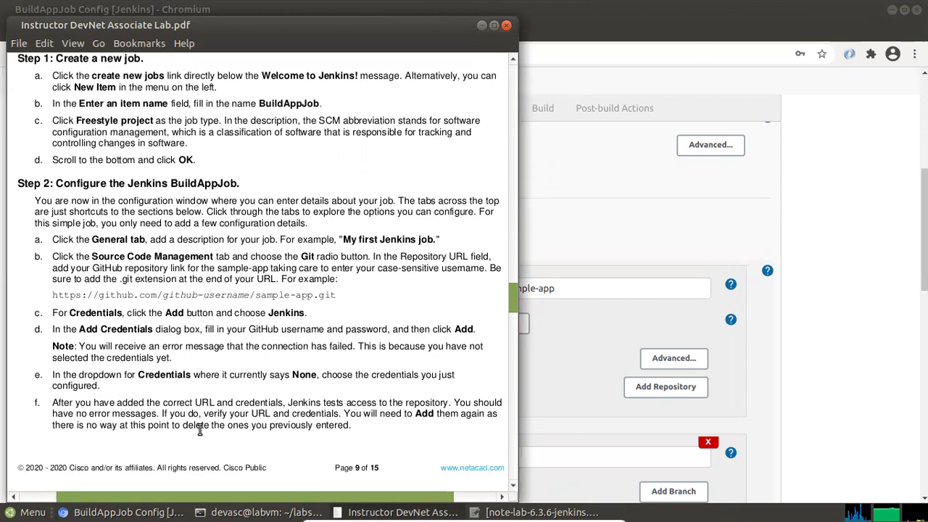
scroll(146, 433, down, 2)
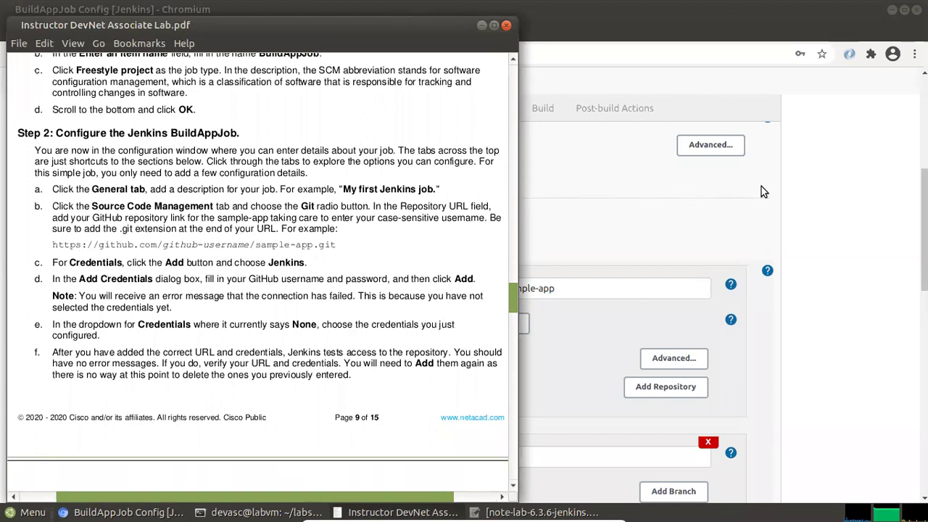
click(810, 181)
scroll(341, 406, down, 1)
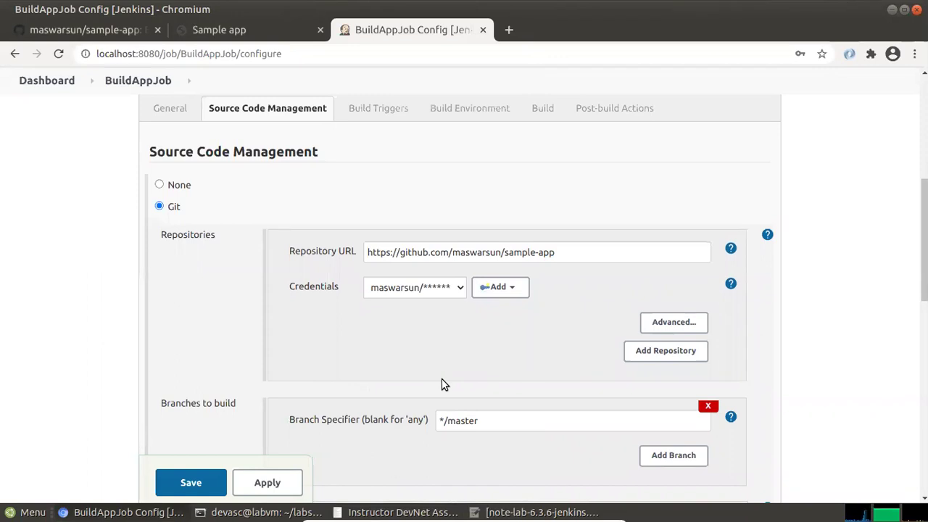
Add a second repository entry and delete it again, leaving only the sample-app repository
click(653, 352)
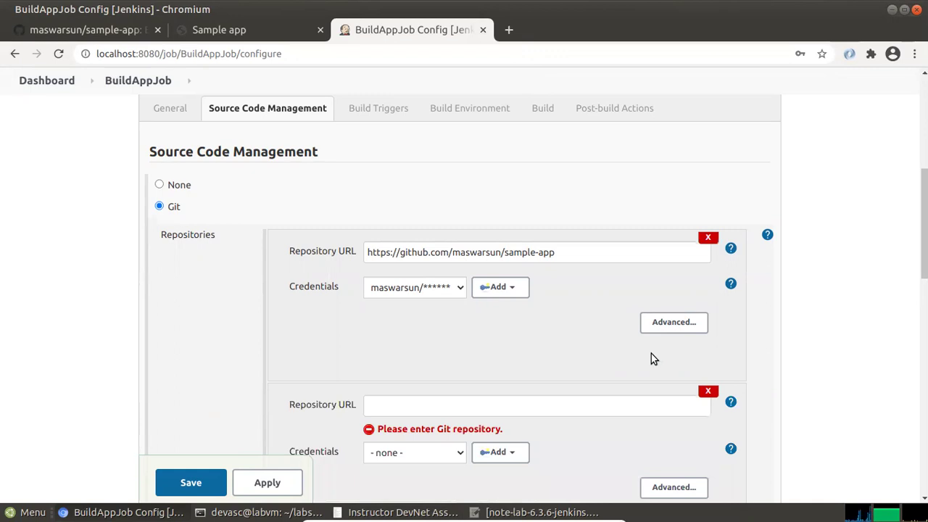
click(694, 391)
scroll(581, 388, down, 1)
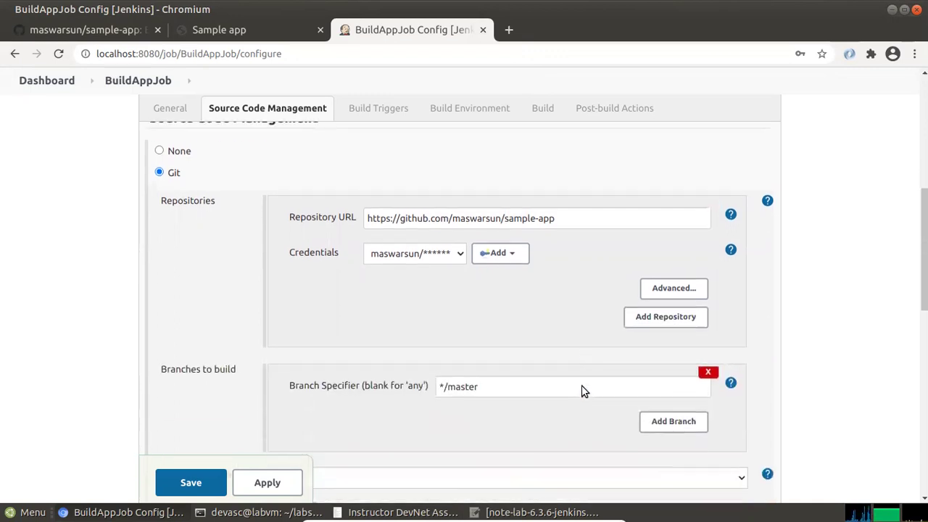
scroll(581, 386, down, 1)
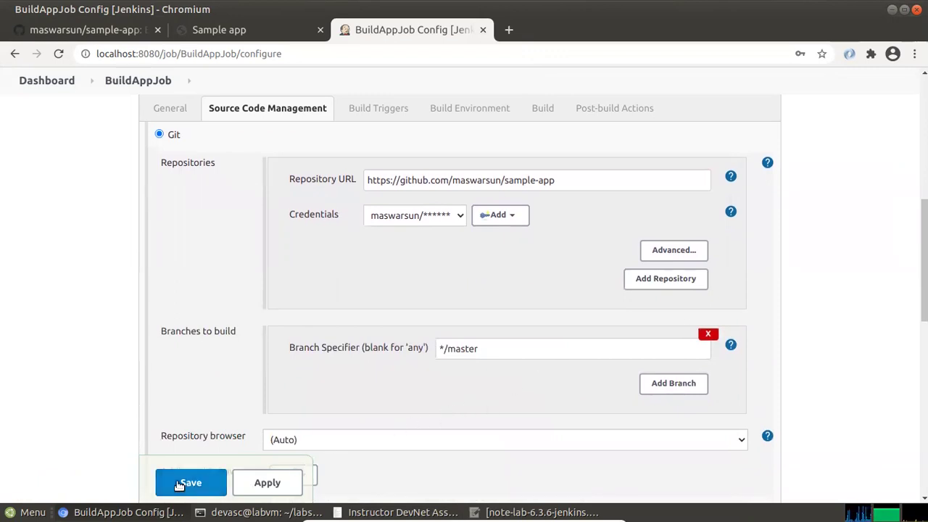
Check the lab instructions, then save the BuildAppJob configuration
key(alt+Tab)
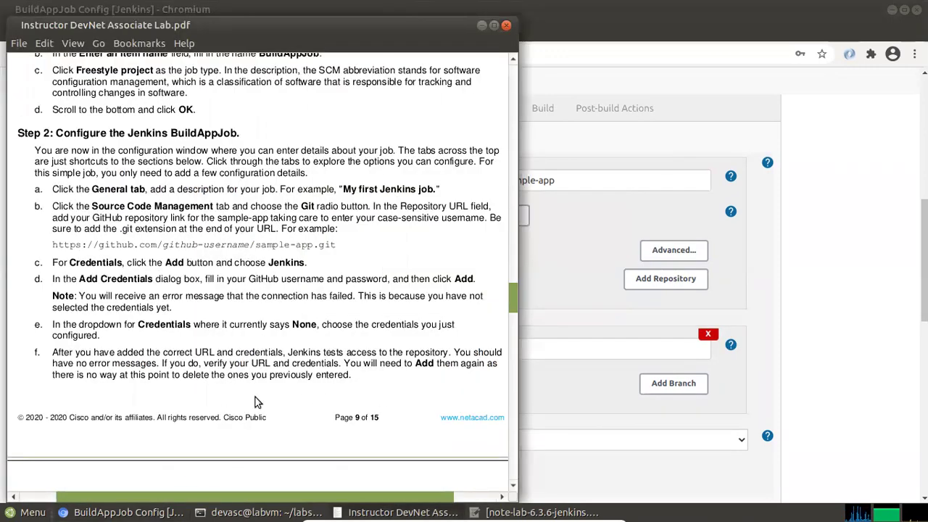
scroll(253, 390, down, 4)
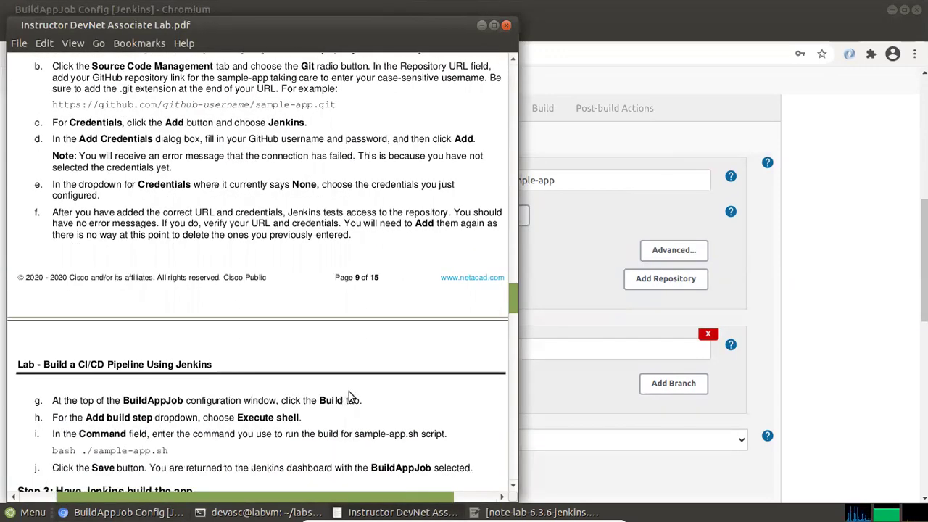
key(alt+Tab)
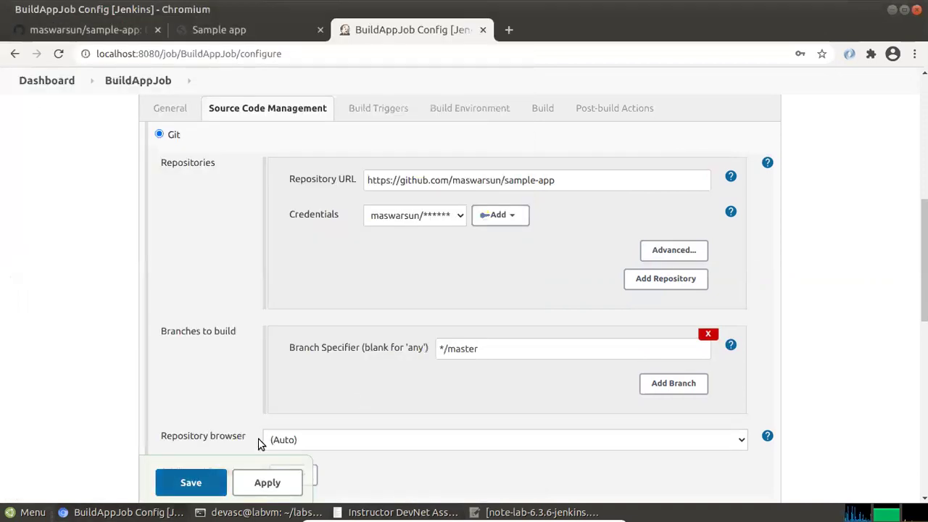
click(190, 482)
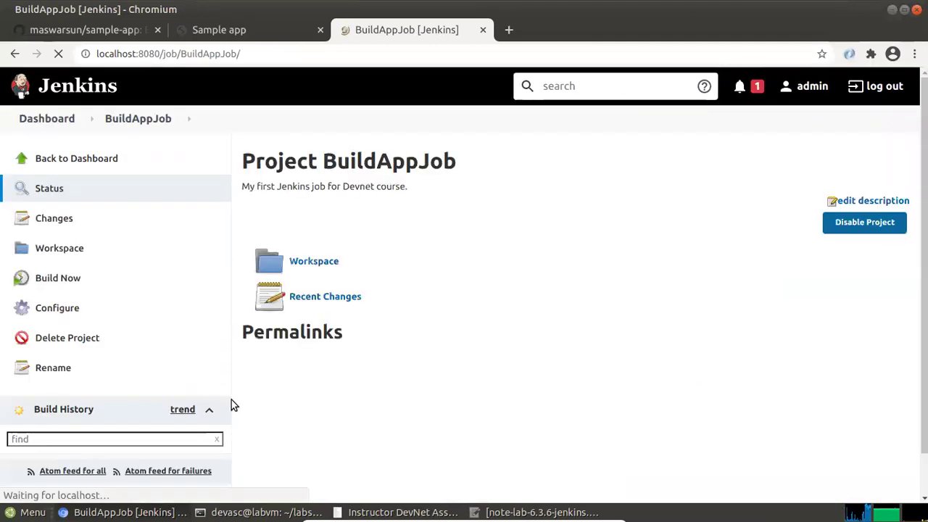
Glance at the lab instructions PDF and return to the BuildAppJob page
key(alt+Tab)
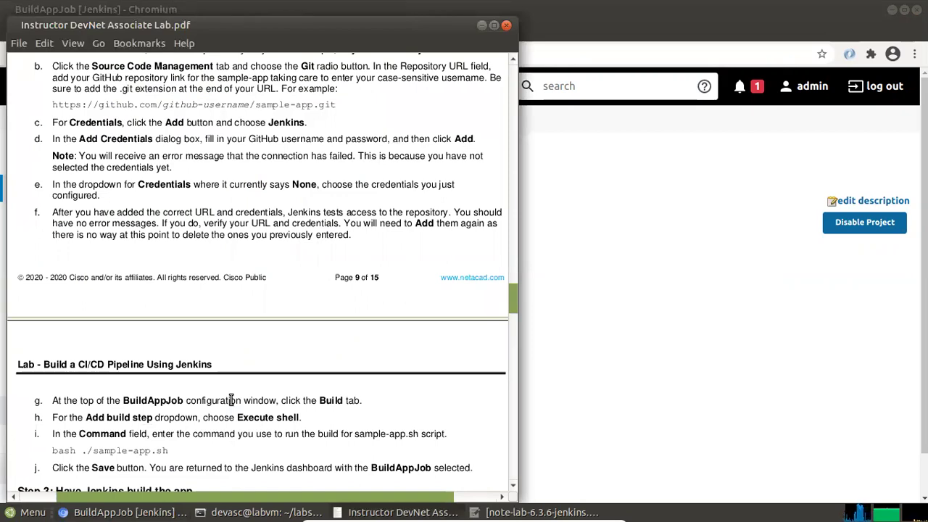
key(alt+Tab)
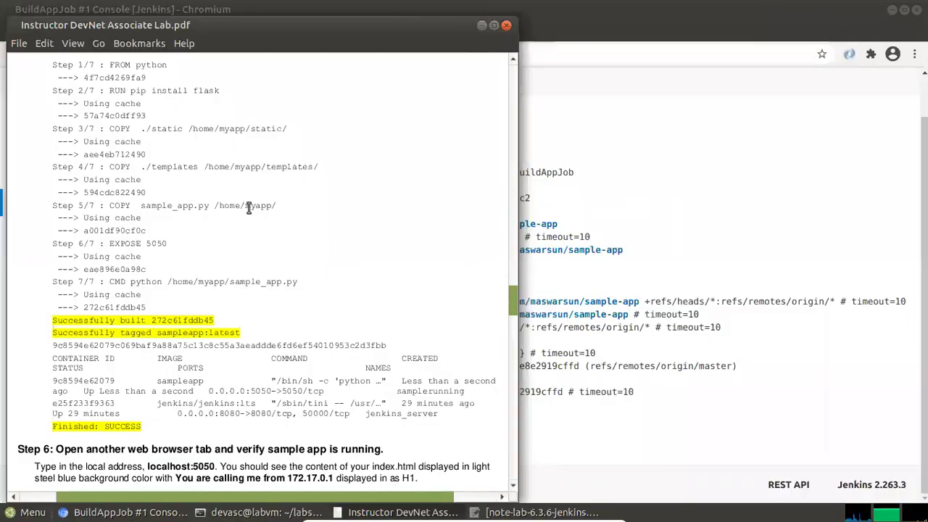
Mark the expected console output in the guide and select the Jenkins build #1 console output
scroll(249, 208, up, 15)
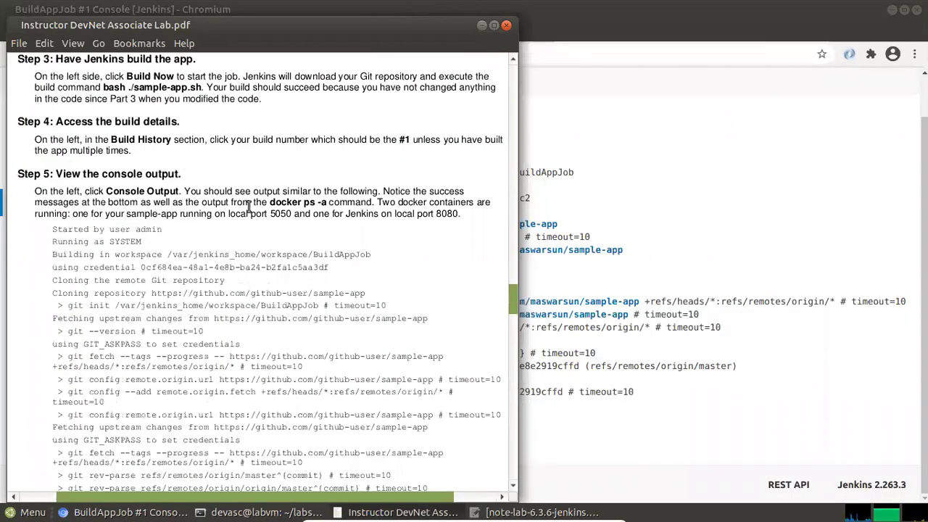
drag(83, 174, 216, 254)
click(293, 207)
click(656, 192)
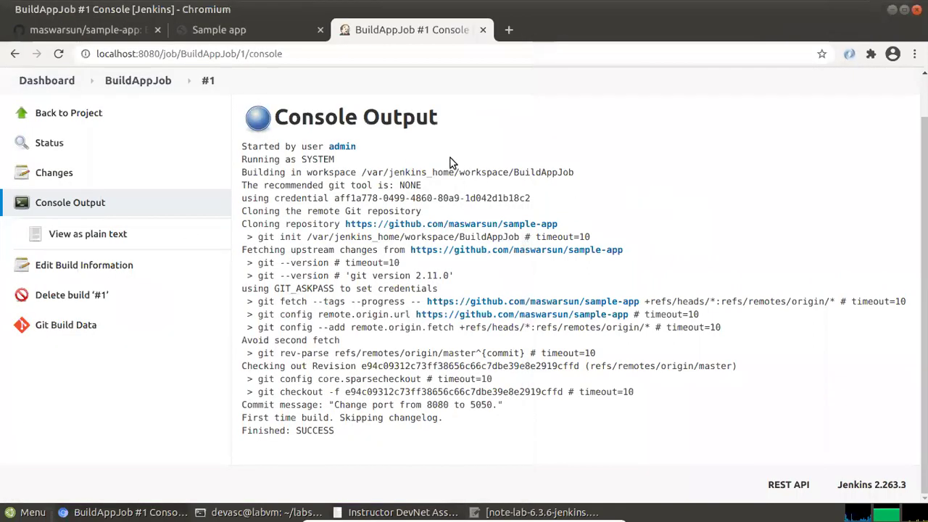
drag(311, 120, 467, 123)
drag(274, 145, 461, 445)
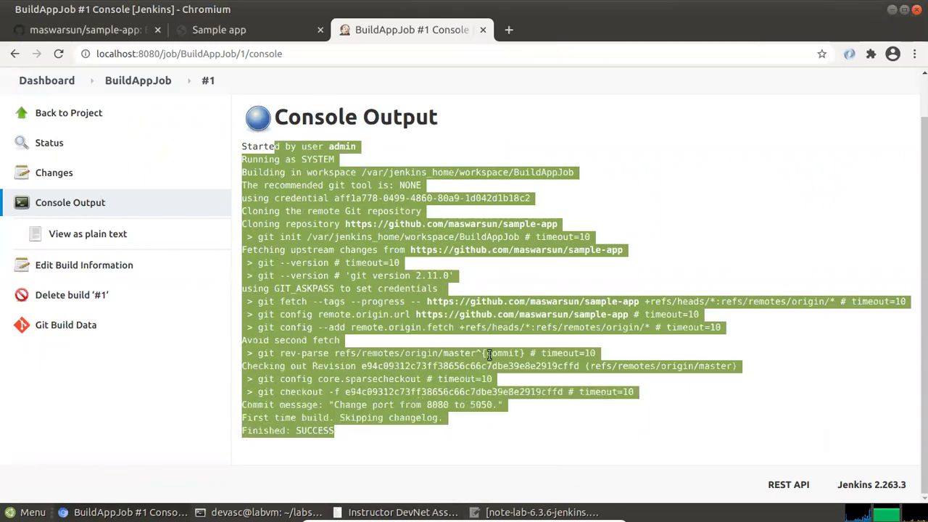
click(649, 229)
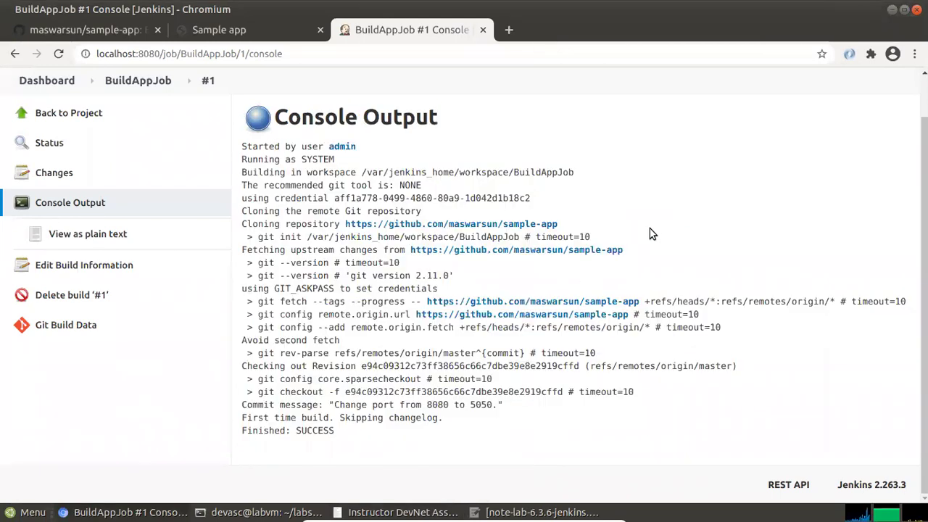
Highlight the git --version, git config and rev-parse lines in the lab guide
key(alt+Tab)
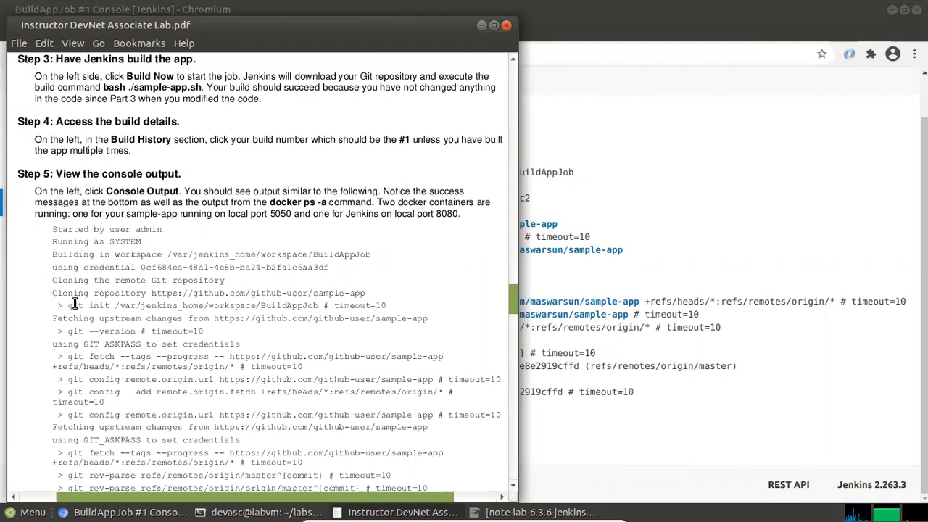
drag(80, 305, 161, 306)
drag(99, 331, 167, 330)
drag(101, 356, 130, 379)
drag(83, 414, 132, 414)
scroll(142, 399, down, 3)
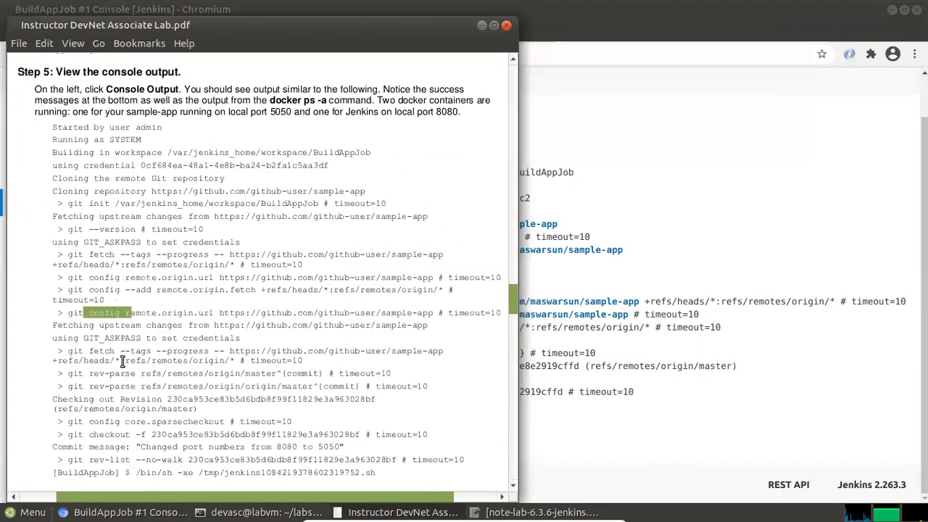
drag(108, 373, 159, 372)
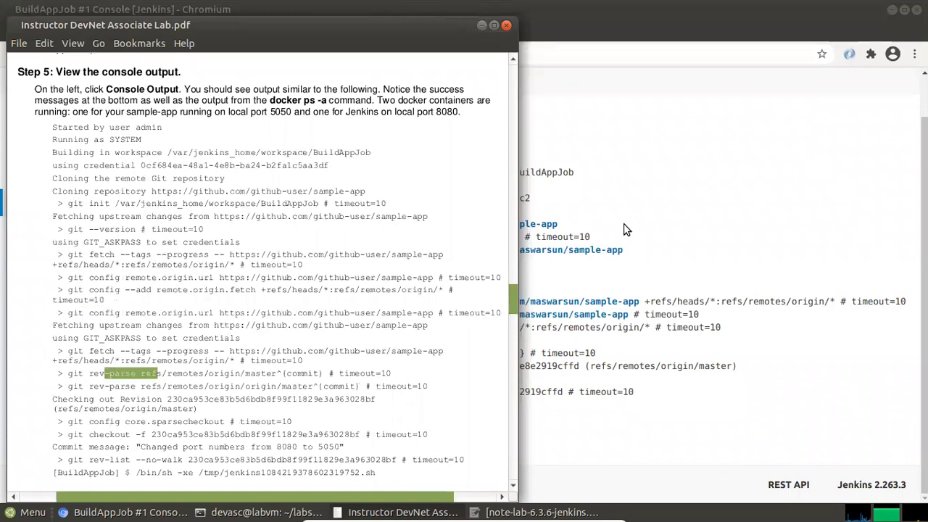
Highlight the matching git init, git config, rev-parse and checkout lines in the Jenkins log
click(625, 226)
drag(269, 239, 311, 248)
drag(280, 313, 318, 313)
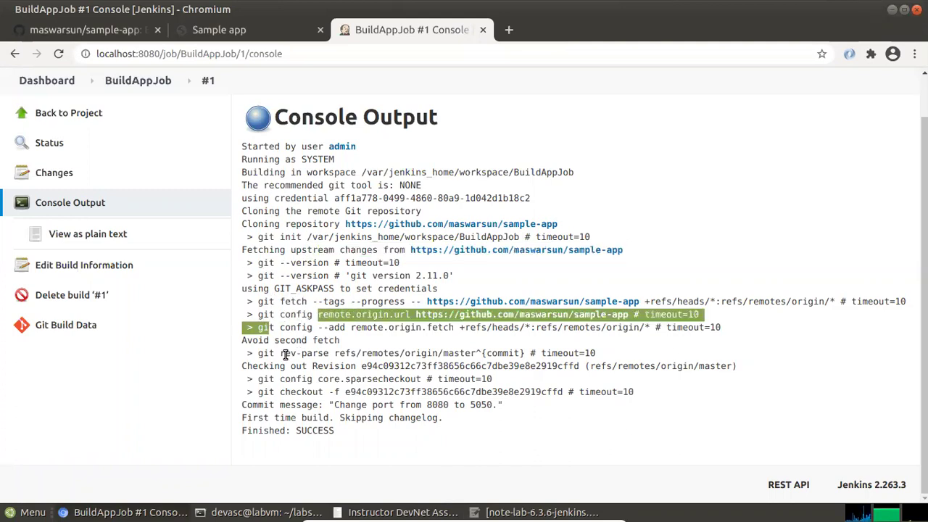
drag(285, 354, 330, 354)
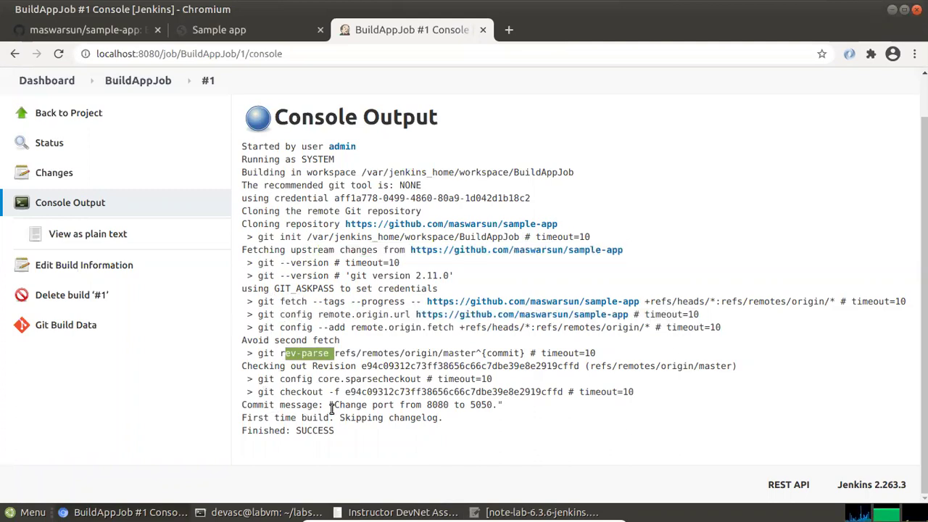
drag(333, 404, 459, 396)
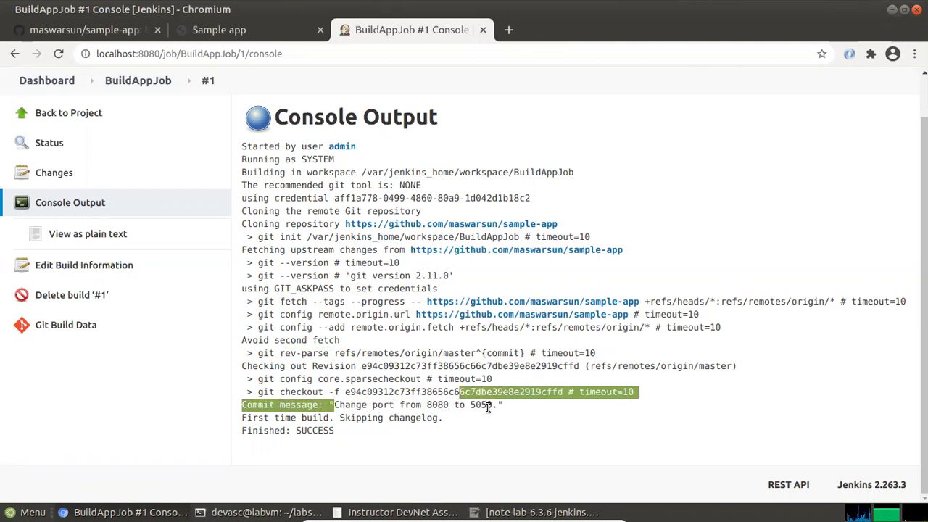
click(487, 407)
Mark the expected commit message and last two log lines in the guide
key(alt+Tab)
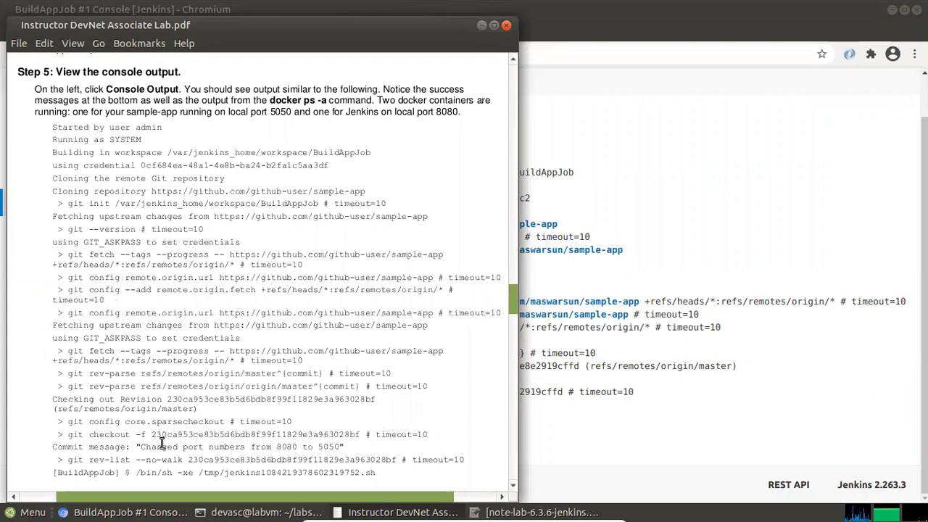
drag(156, 448, 266, 447)
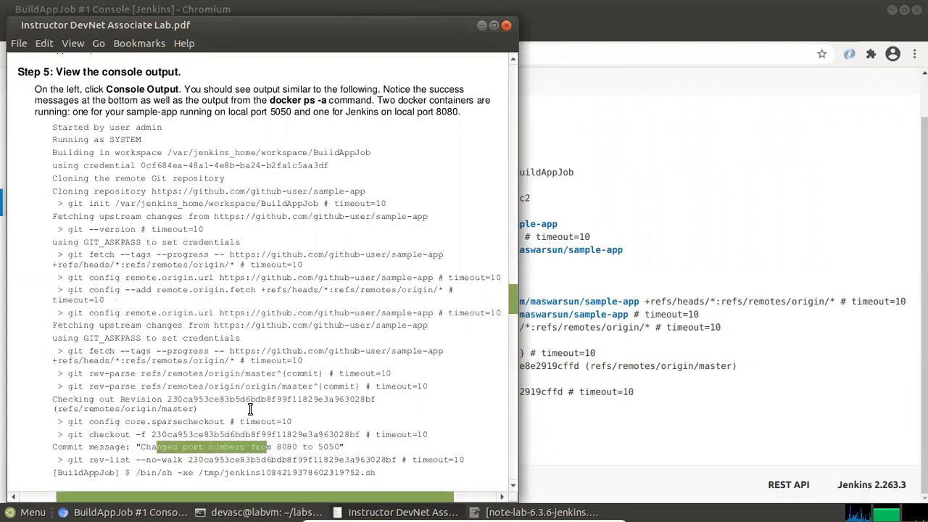
scroll(250, 409, down, 3)
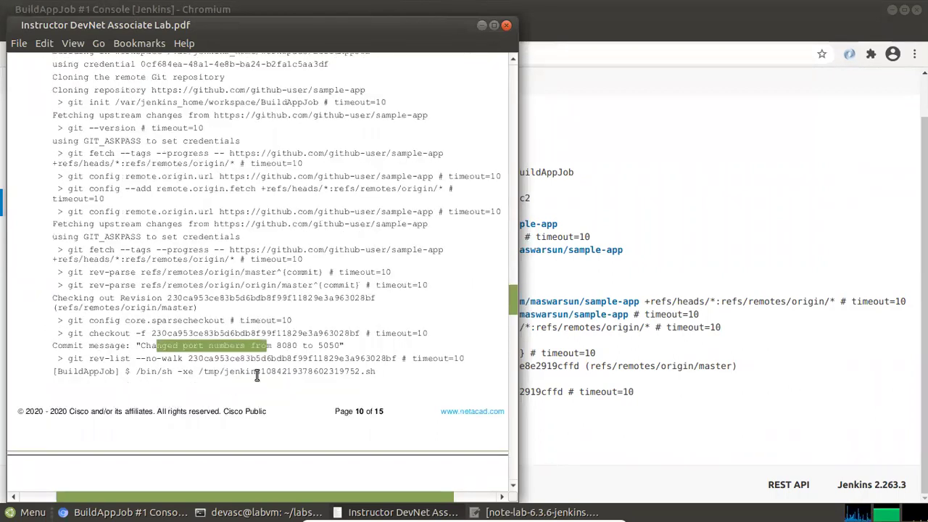
drag(298, 362, 652, 405)
click(652, 405)
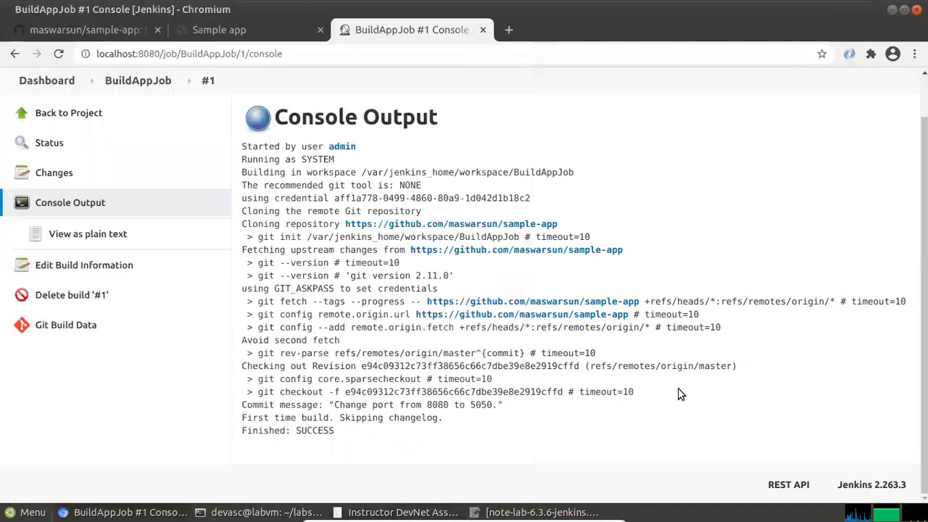
Compare the guide with the Jenkins console again and scroll the guide to the Docker build output
key(alt+Tab)
click(534, 401)
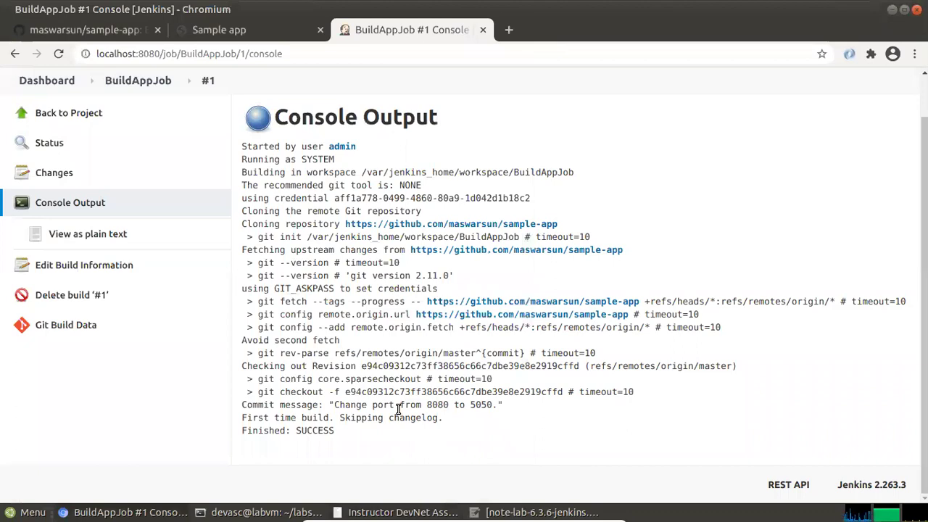
key(alt+Tab)
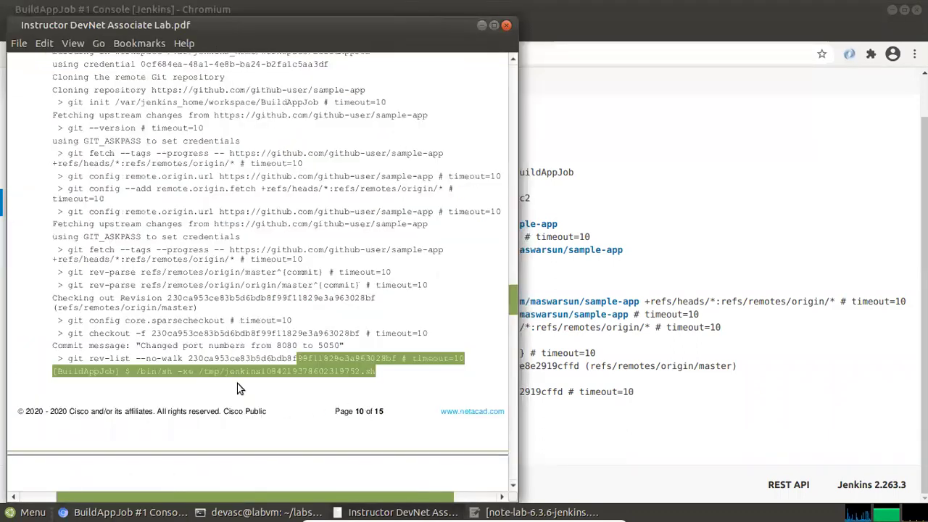
scroll(242, 384, down, 3)
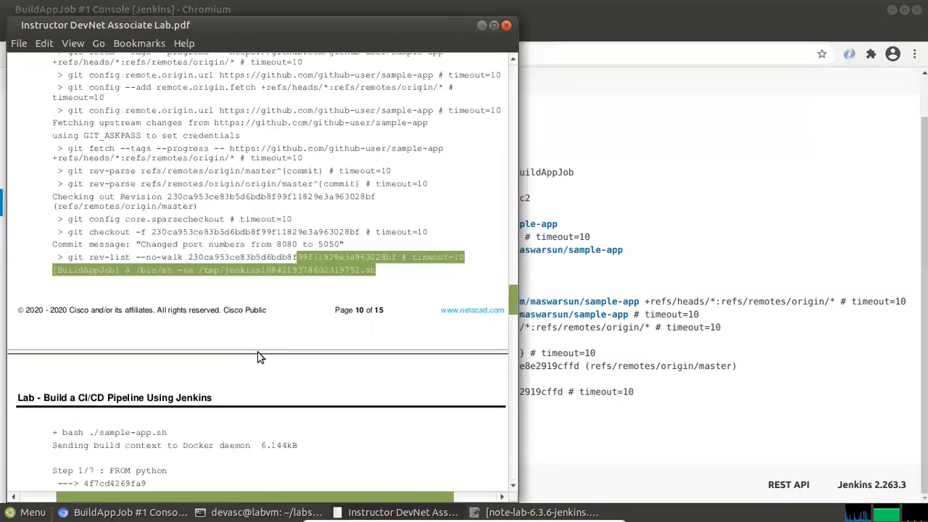
click(248, 412)
scroll(248, 412, down, 1)
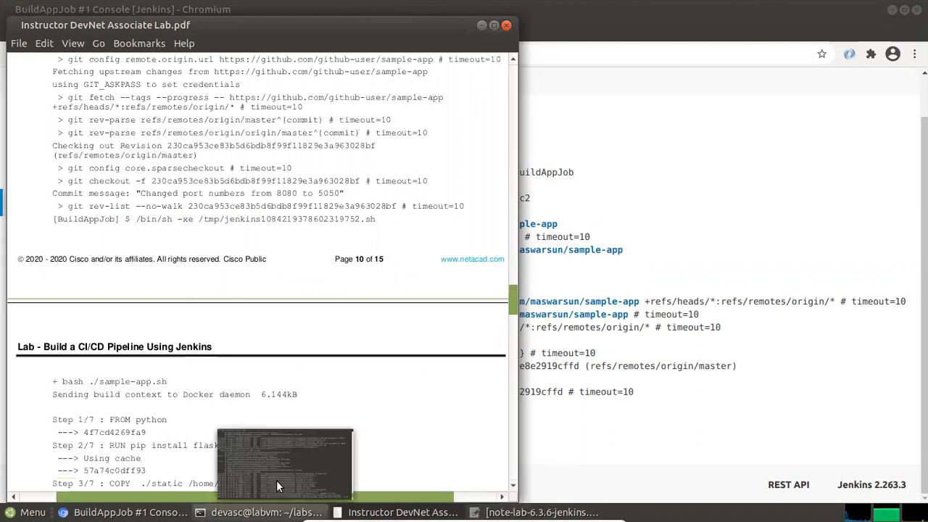
Review the Jenkins server log in the terminal, then minimize the terminal
click(279, 480)
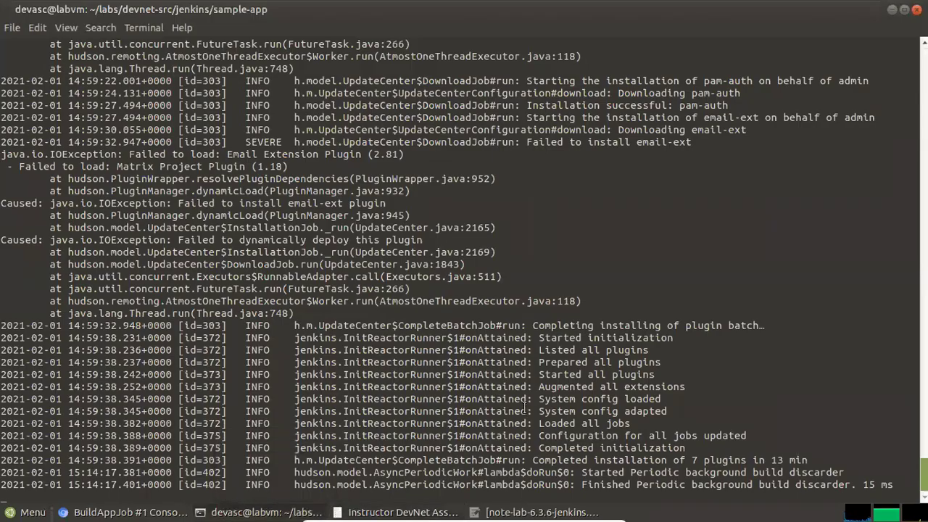
scroll(523, 406, up, 10)
scroll(524, 406, down, 10)
click(891, 10)
Scroll the lab PDF past Finished: SUCCESS to Step 6 and localhost:5050
scroll(115, 395, down, 3)
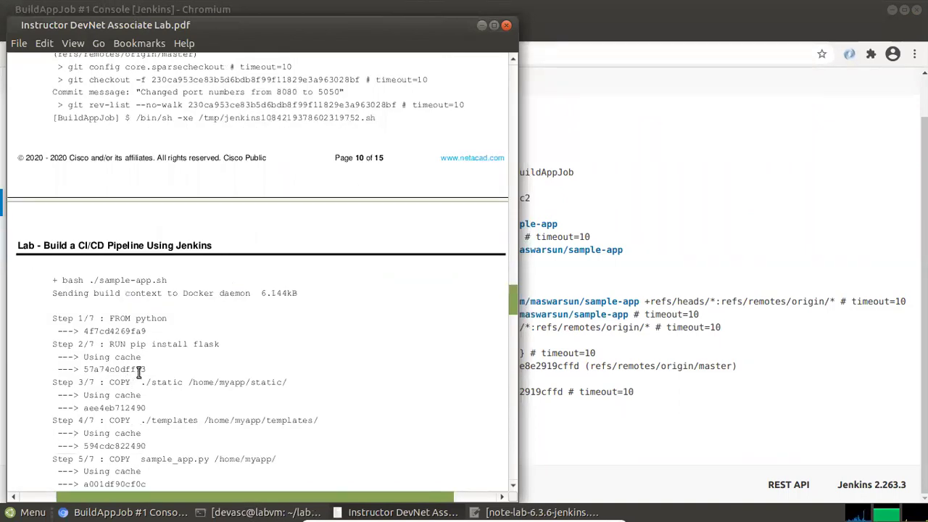
scroll(139, 371, down, 4)
scroll(139, 371, down, 5)
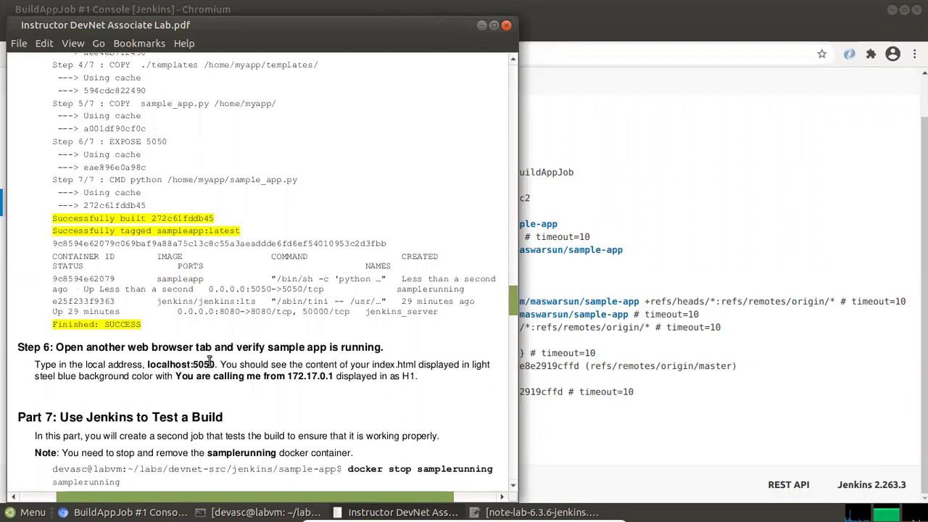
Reload the sample app at localhost:5050 and compare it with Step 6 in the guide
click(683, 166)
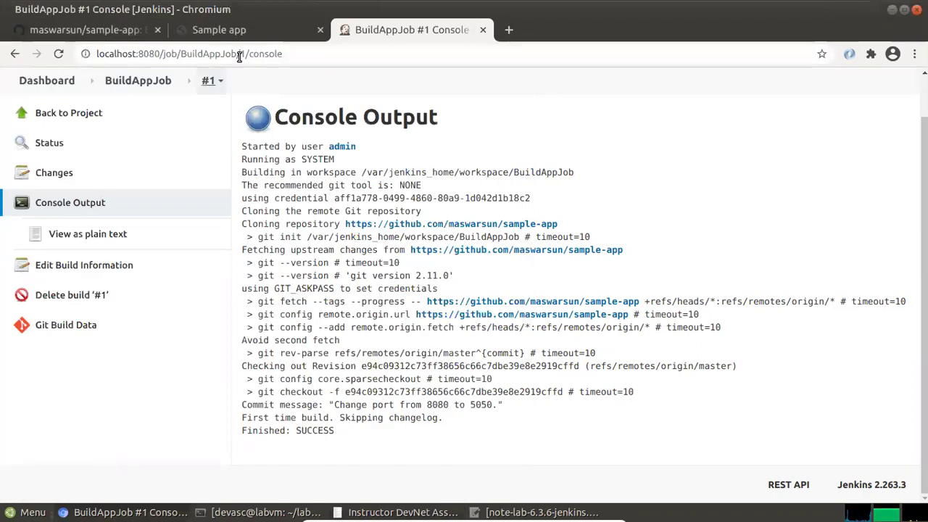
click(247, 35)
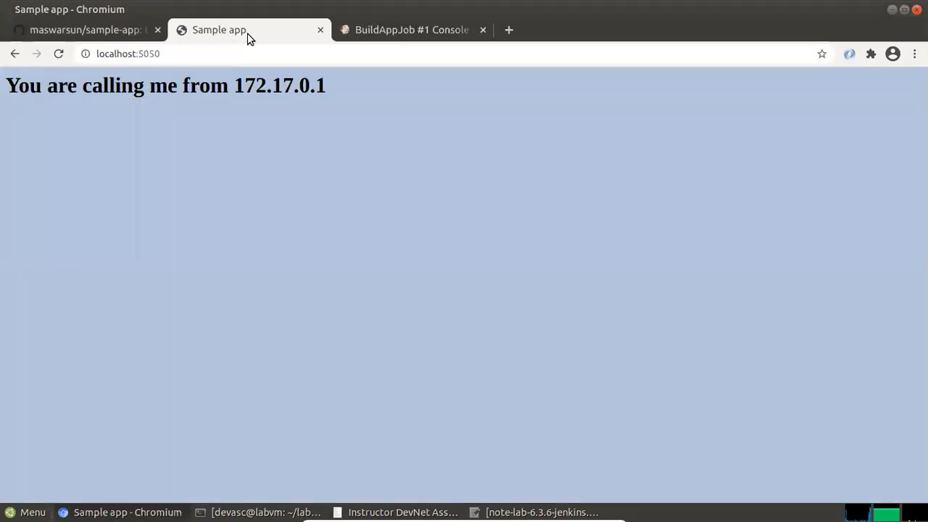
click(58, 54)
click(59, 54)
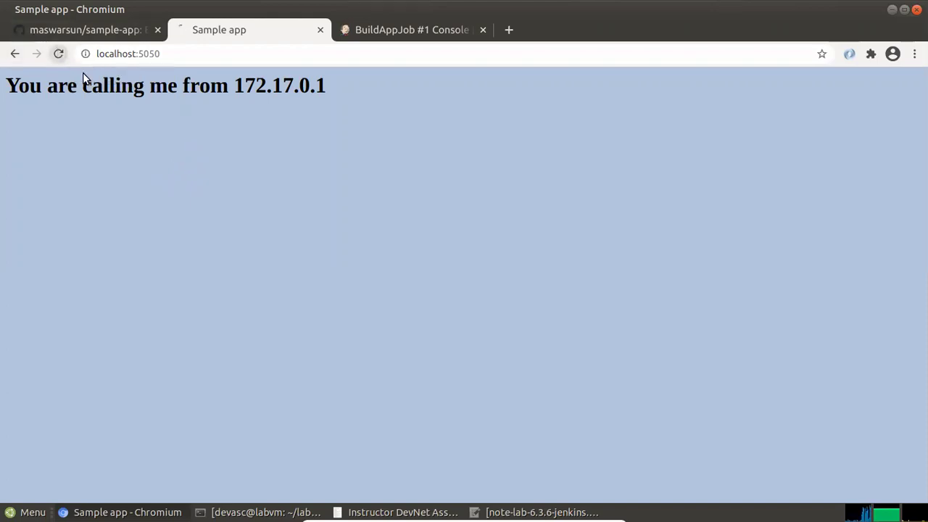
click(394, 32)
key(alt+Tab)
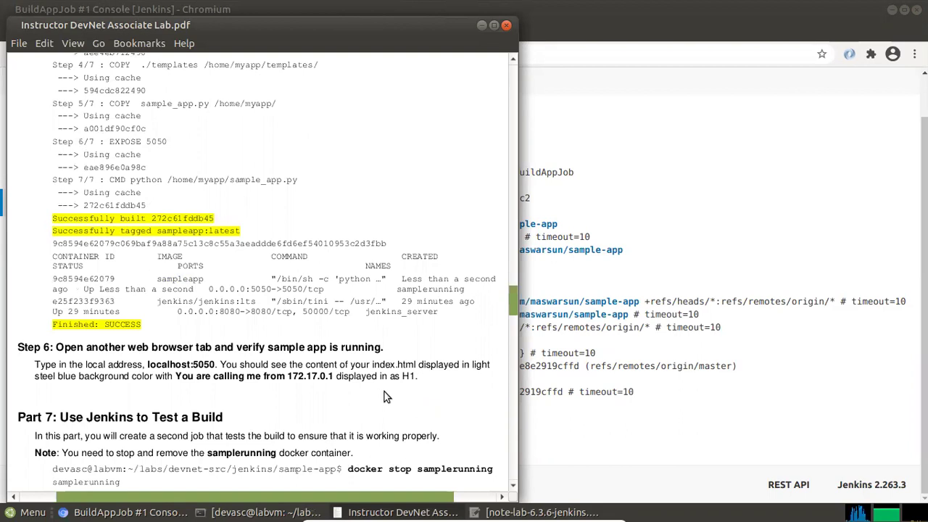
key(alt+Tab)
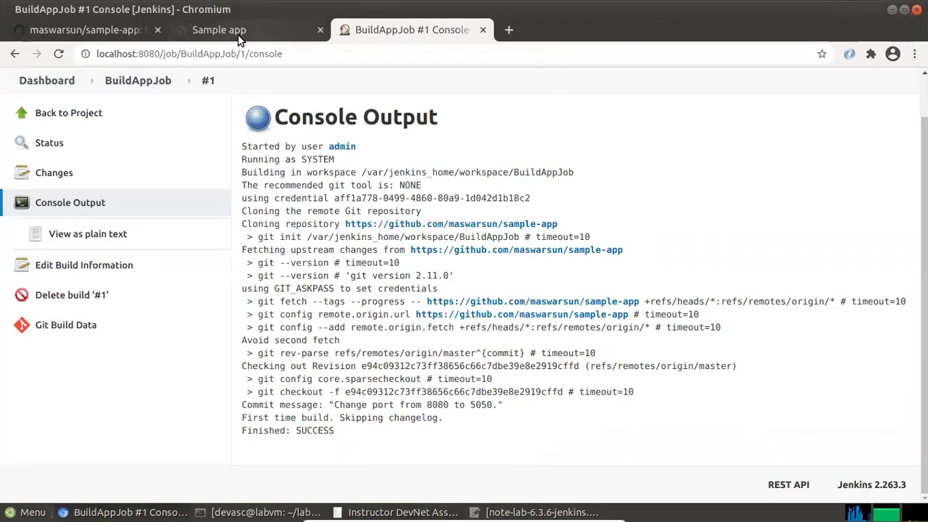
click(243, 32)
key(alt+Tab)
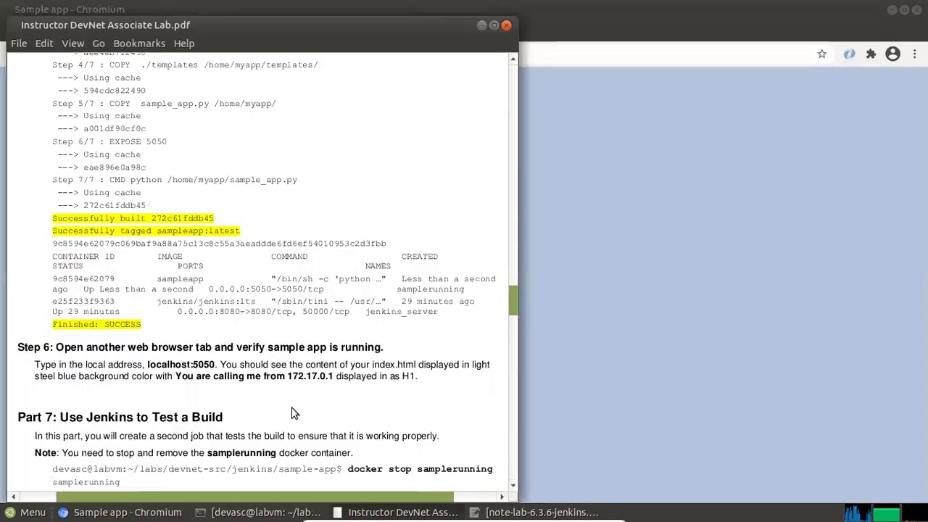
Scroll the guide to the Part 7 heading and minimize the Chromium window
scroll(244, 422, down, 6)
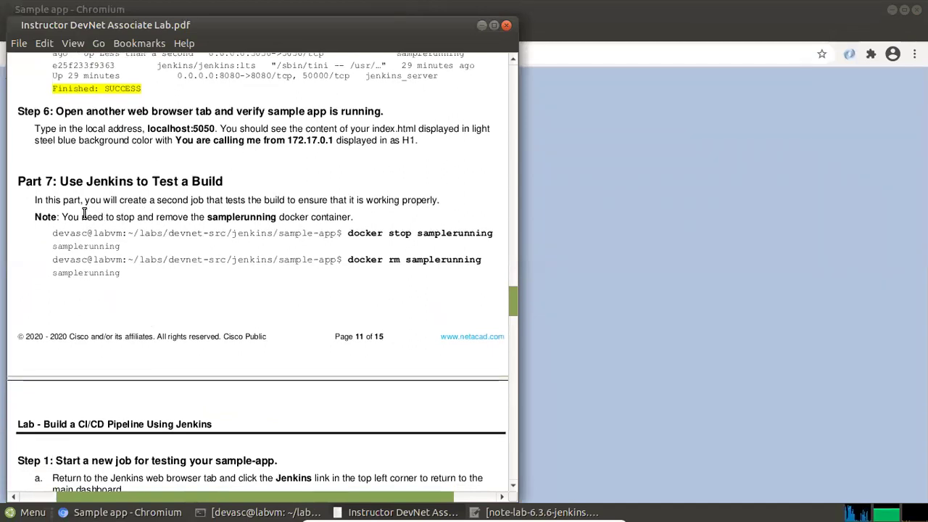
scroll(268, 269, down, 5)
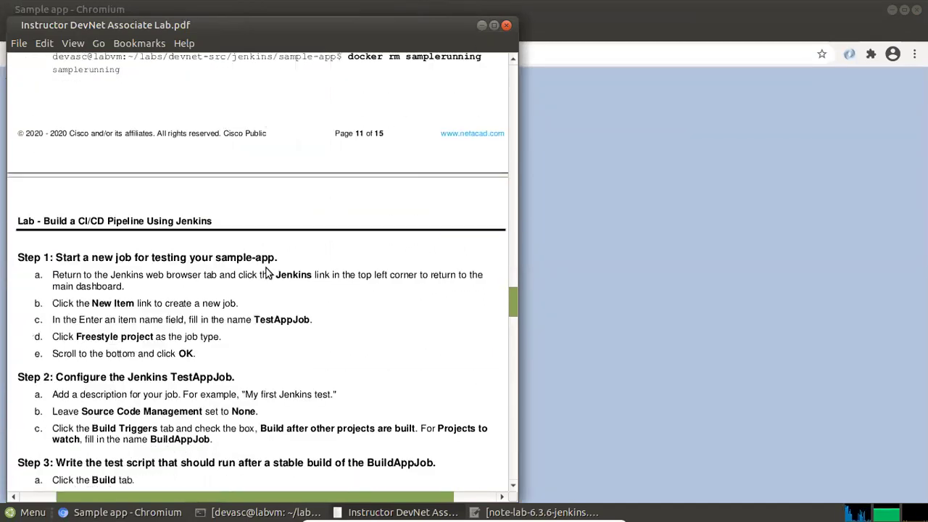
scroll(267, 269, down, 7)
scroll(306, 166, up, 6)
scroll(307, 166, up, 1)
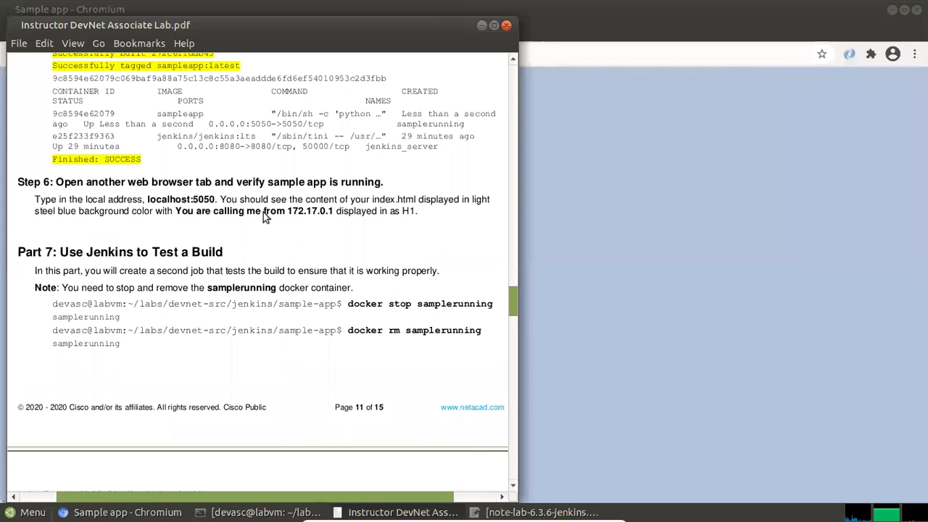
scroll(265, 216, down, 1)
drag(48, 201, 242, 193)
click(152, 203)
click(242, 193)
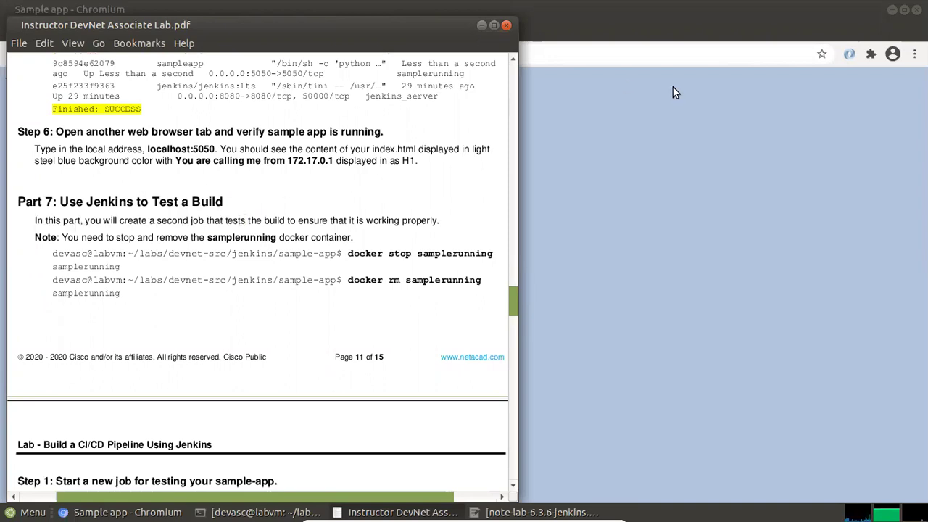
click(640, 133)
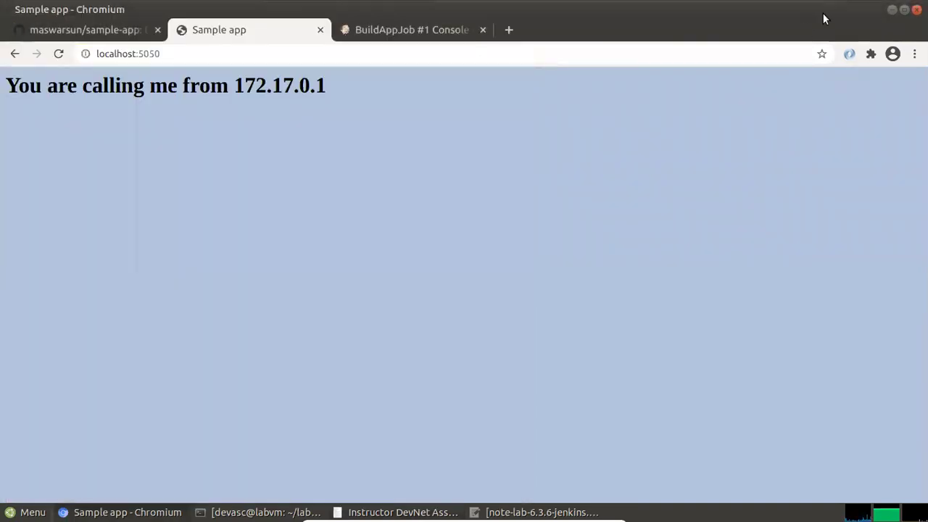
click(124, 512)
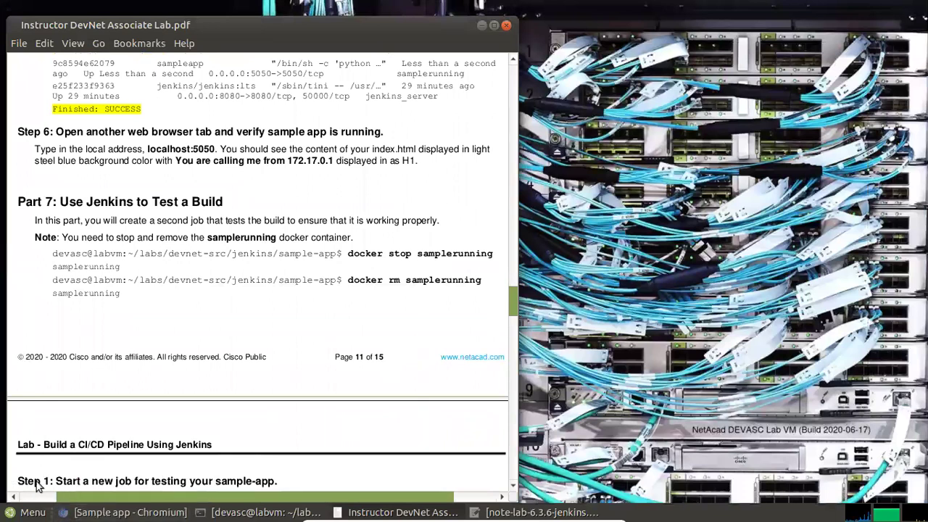
Launch a new terminal window and resize it beside the lab guide
click(29, 511)
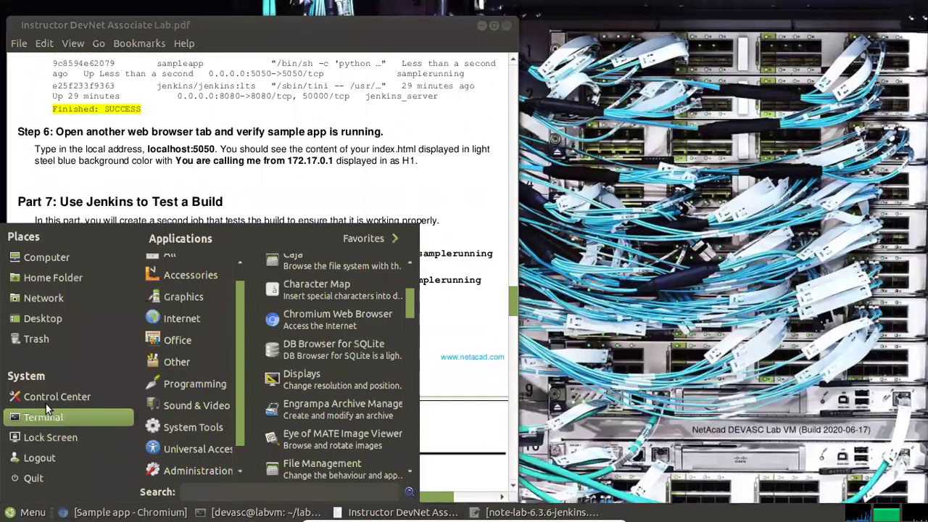
click(59, 411)
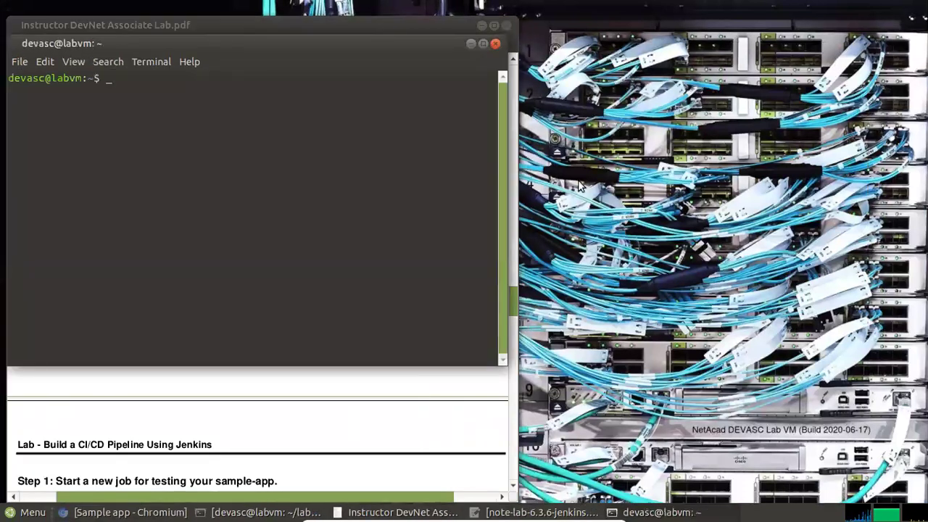
drag(210, 31, 705, 37)
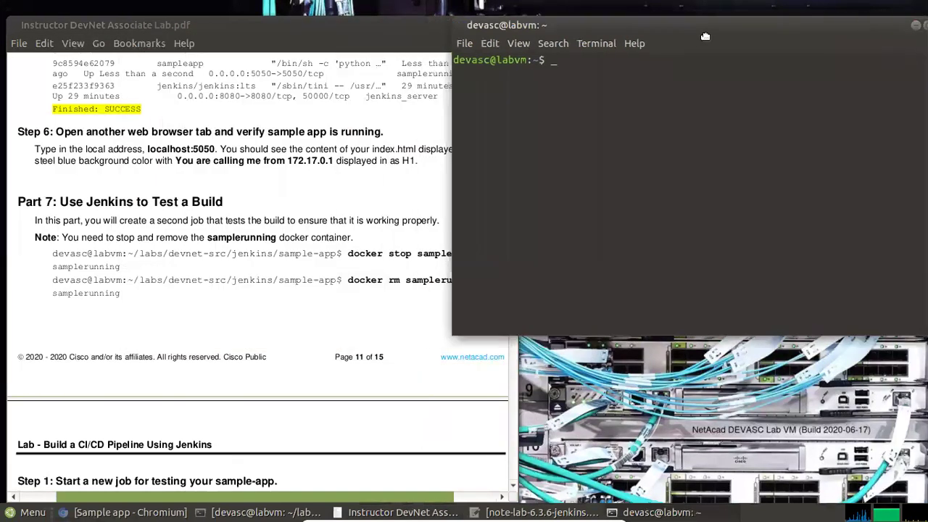
drag(624, 334, 623, 456)
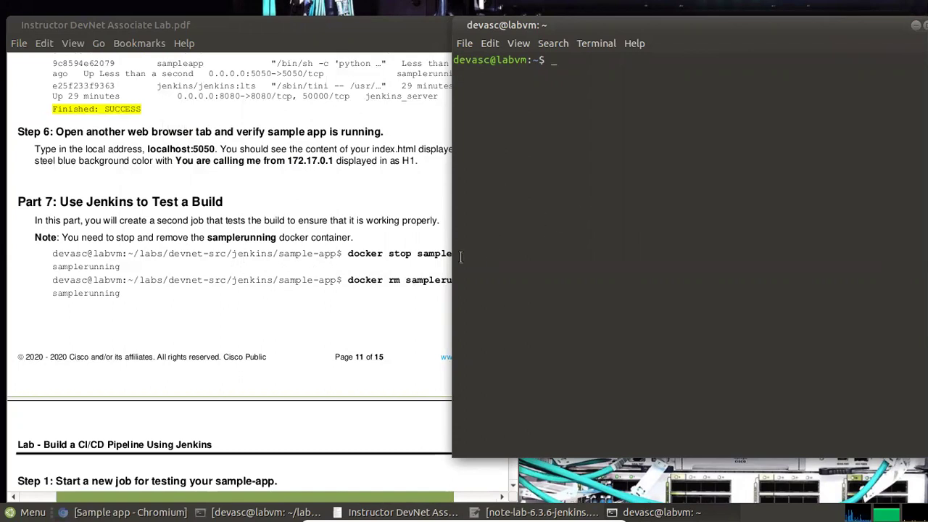
drag(453, 262, 544, 257)
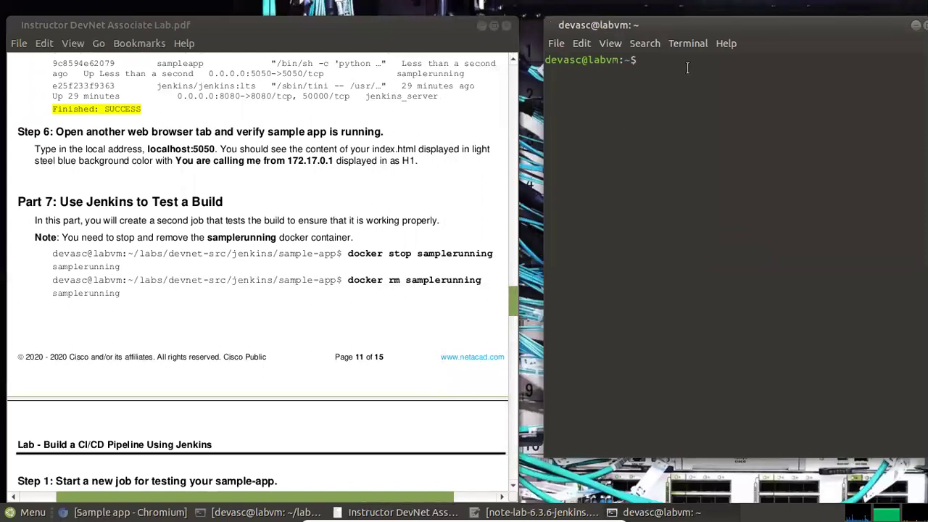
Change into labs/devnet-src/jenkins/sample-app using Tab completion
key(Tab)
text(d)
key(Tab)
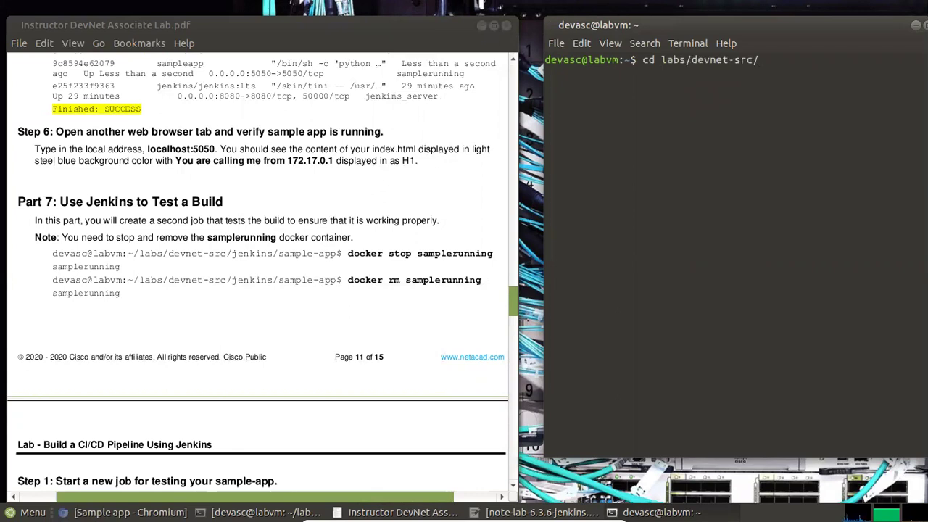
text(j)
key(Tab)
text(s)
key(Tab)
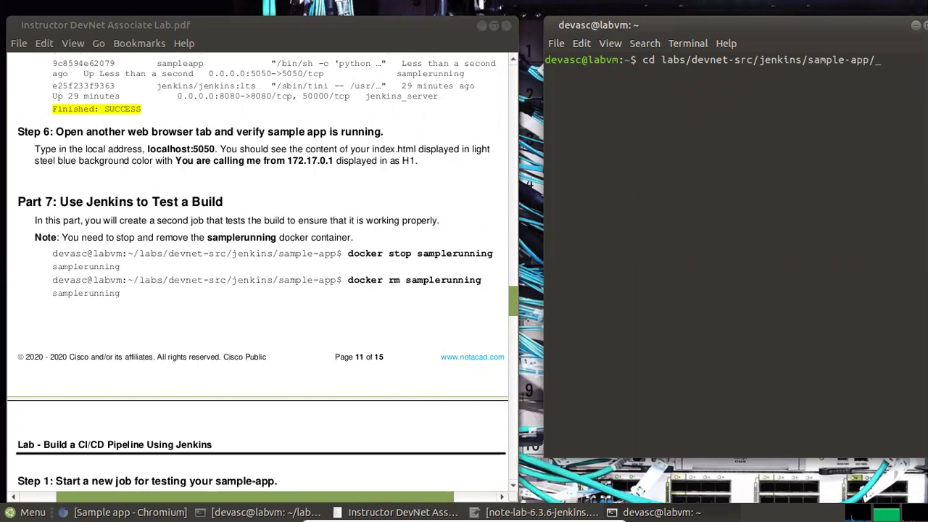
key(Return)
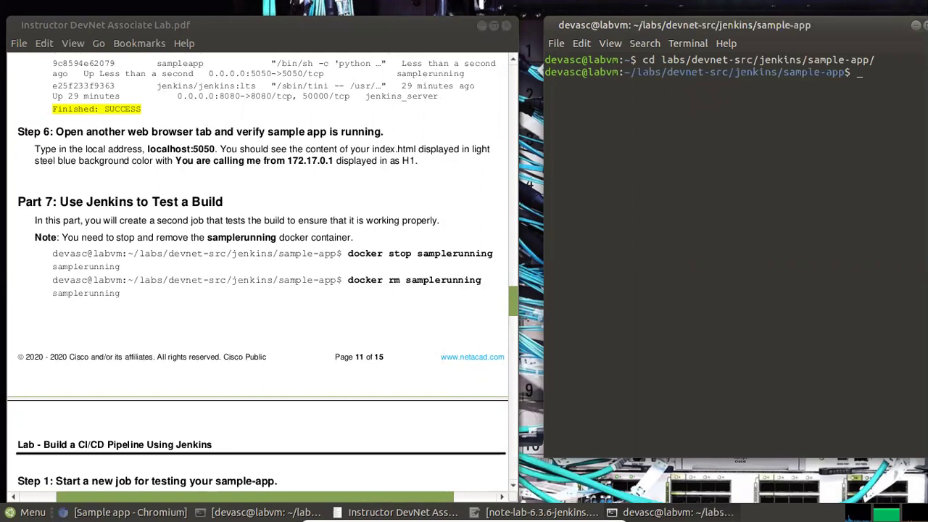
key(Return)
key(Return)
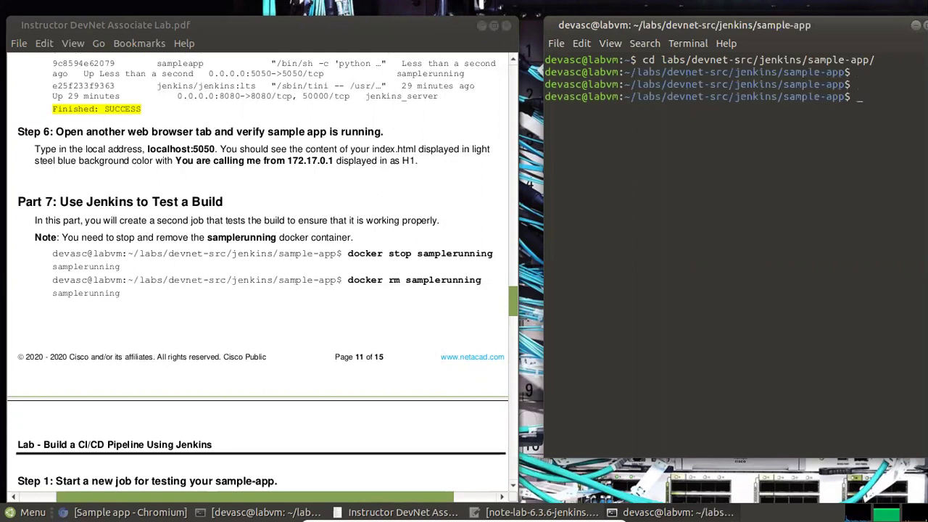
Stop the samplerunning container, then remove it with docker rm samplerunning
text(docker stop samplerunning)
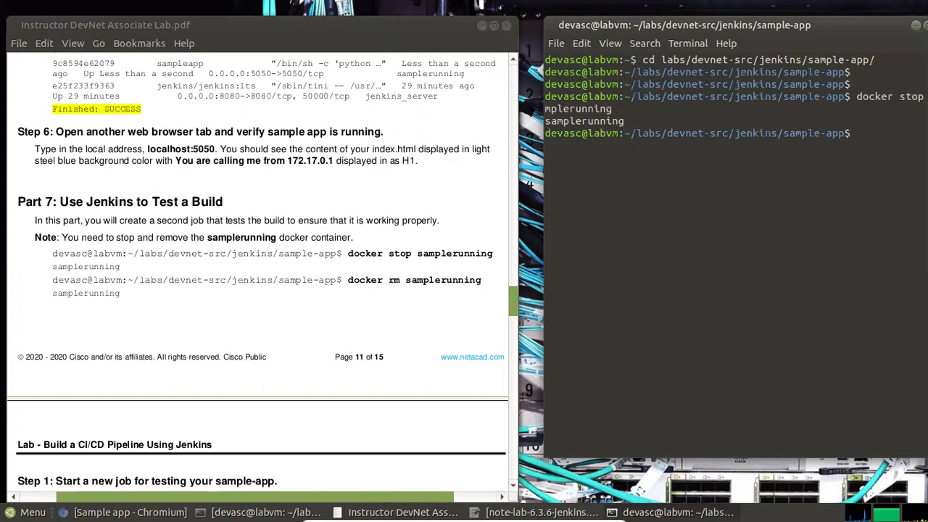
key(Up)
key(BackSpace)
key(BackSpace)
key(BackSpace)
key(BackSpace)
key(BackSpace)
key(BackSpace)
key(BackSpace)
key(BackSpace)
key(BackSpace)
key(BackSpace)
key(BackSpace)
key(BackSpace)
key(BackSpace)
key(BackSpace)
key(BackSpace)
key(BackSpace)
key(BackSpace)
key(BackSpace)
text(rm)
drag(772, 25, 750, 35)
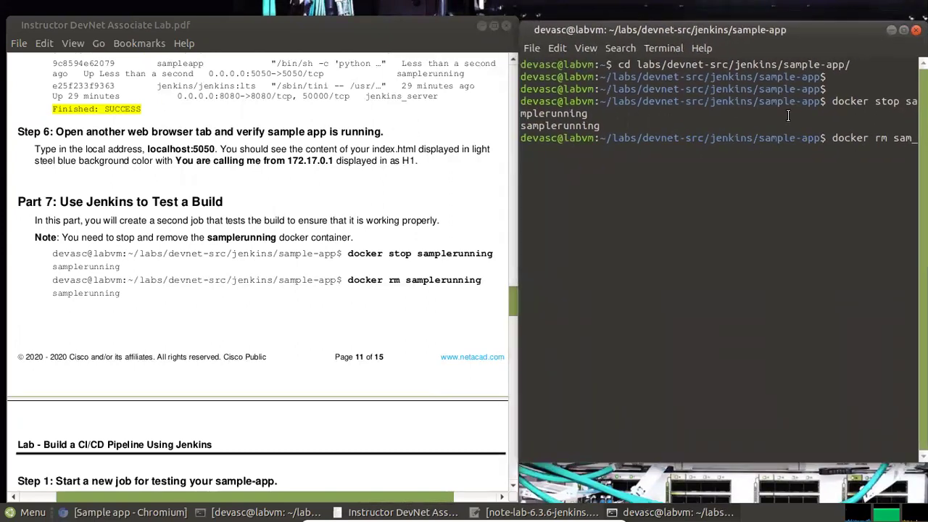
key(Tab)
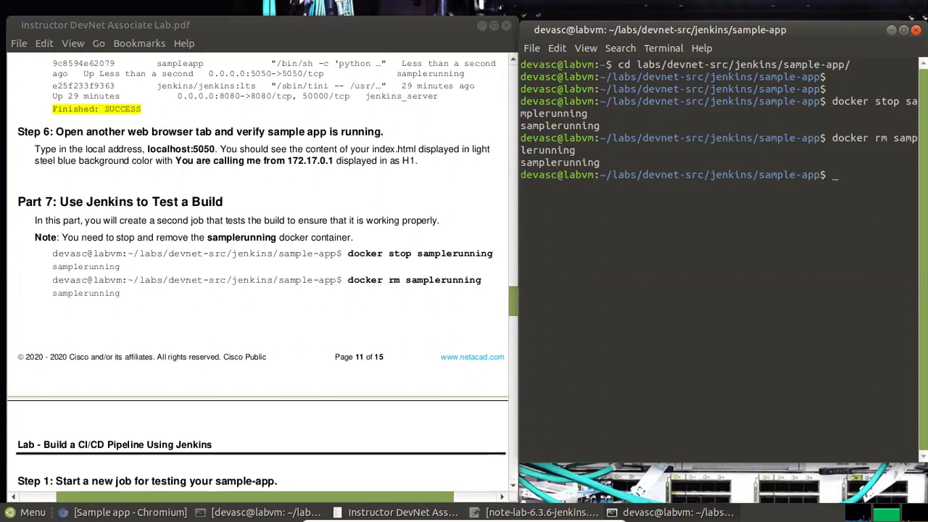
key(Return)
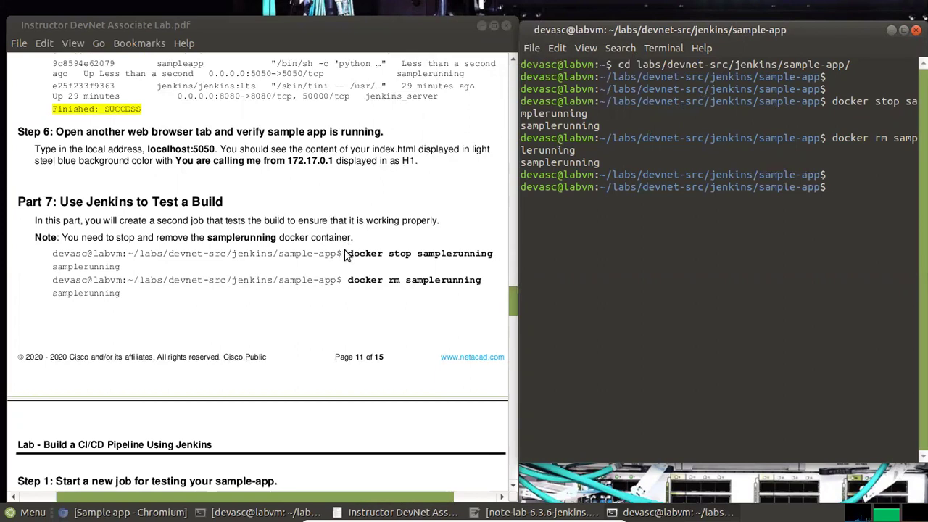
Check the BuildAppJob #1 console output, then go to the Jenkins dashboard
scroll(283, 288, down, 4)
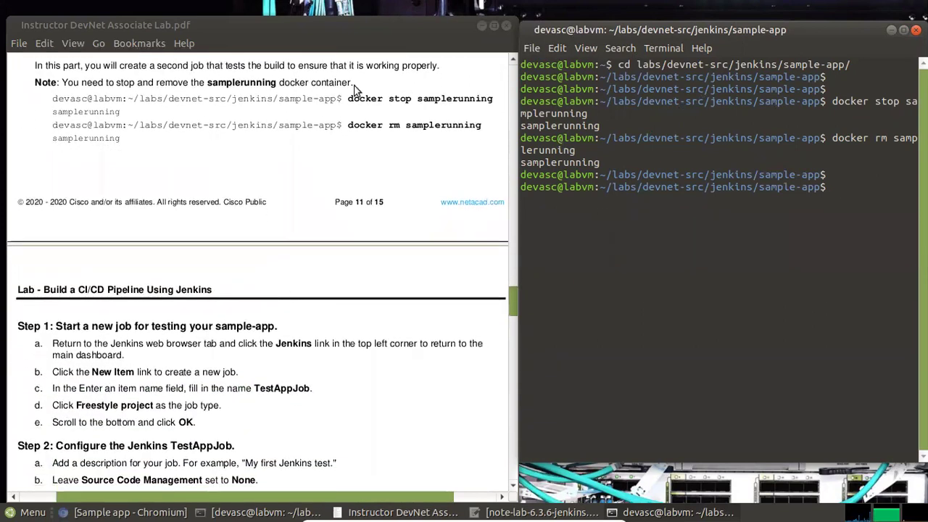
click(353, 92)
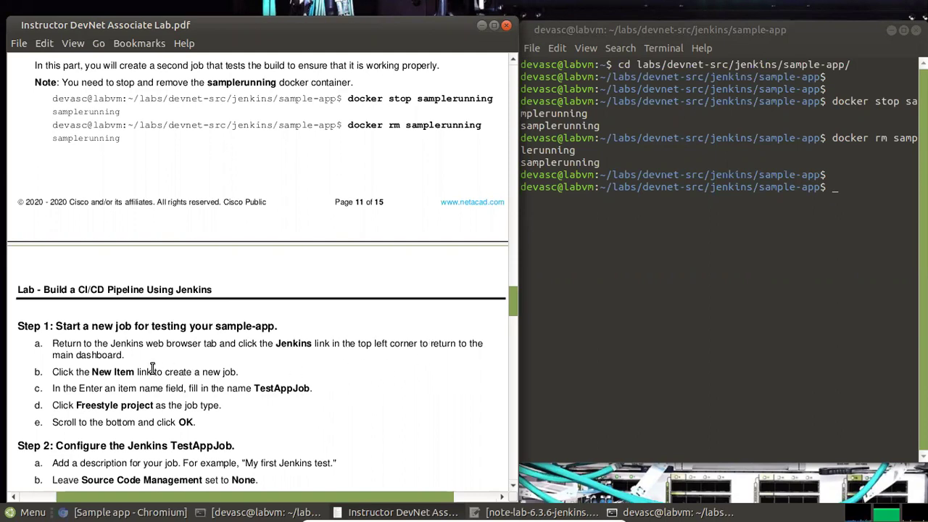
mouse_move(119, 511)
click(118, 485)
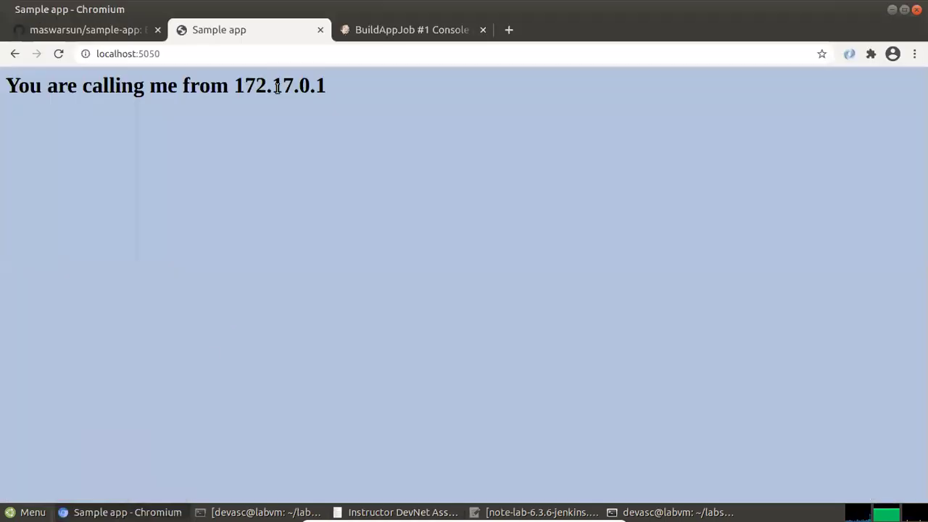
click(395, 33)
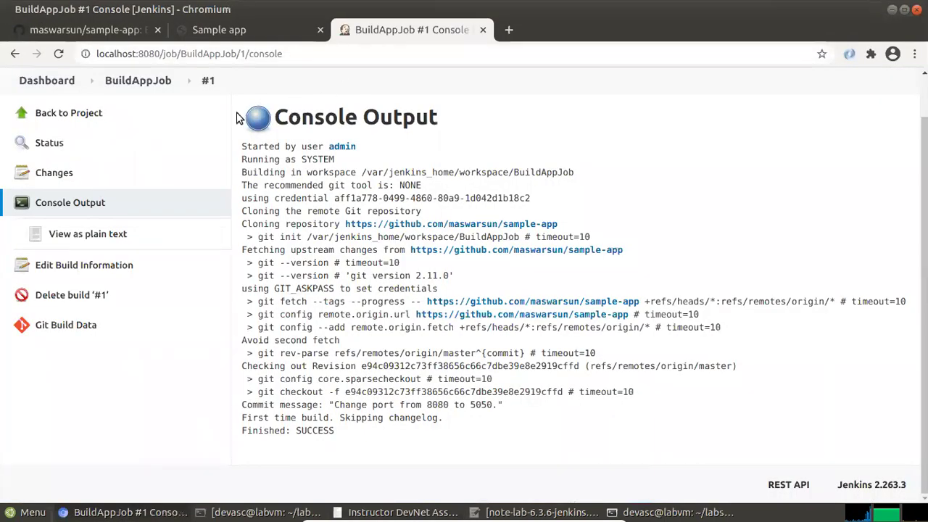
scroll(153, 149, up, 1)
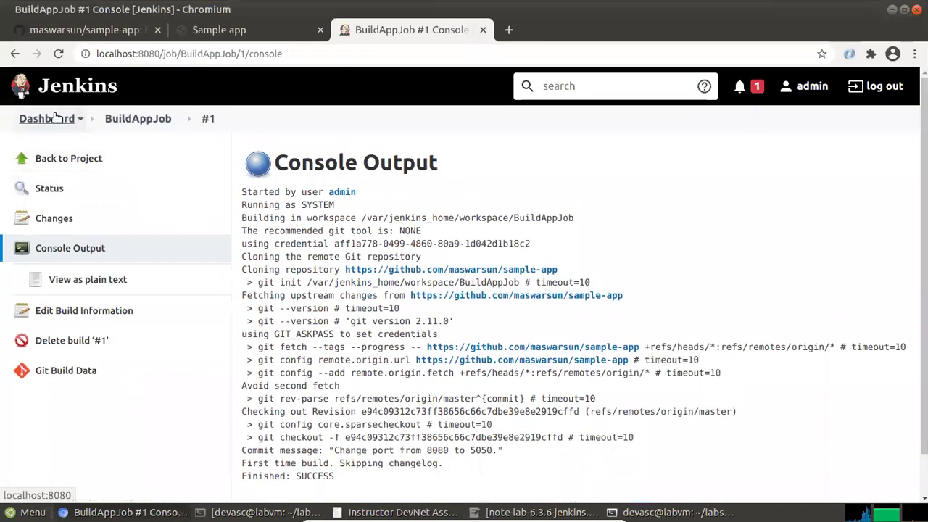
click(58, 88)
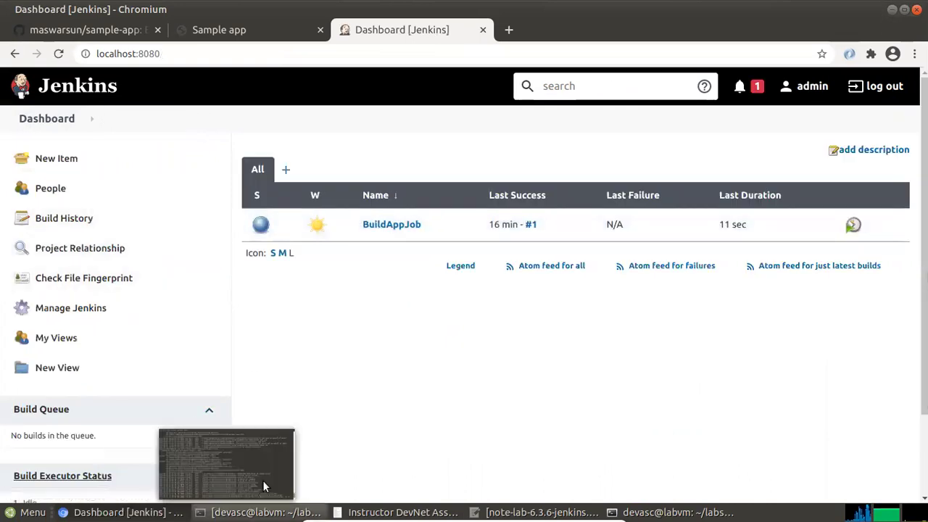
Copy the job name from step 1c of the lab PDF and start a new Jenkins item
click(368, 485)
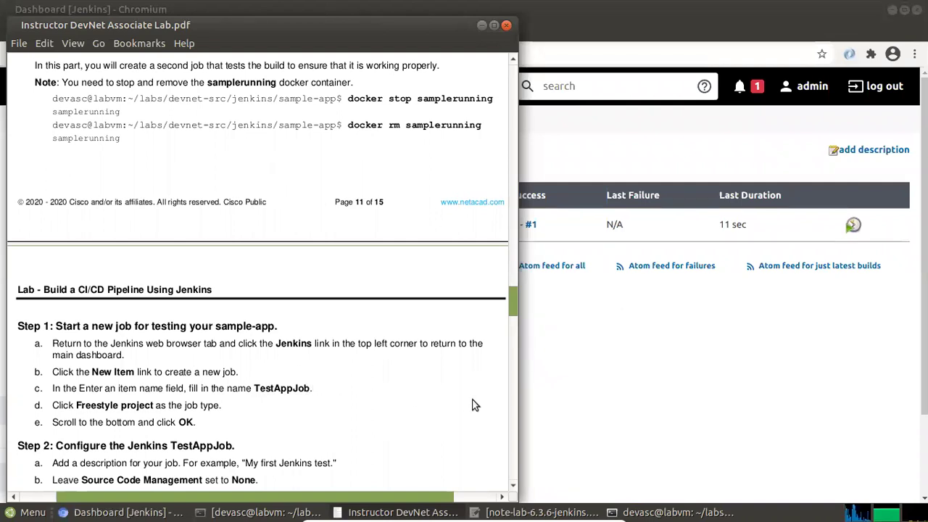
scroll(319, 348, up, 3)
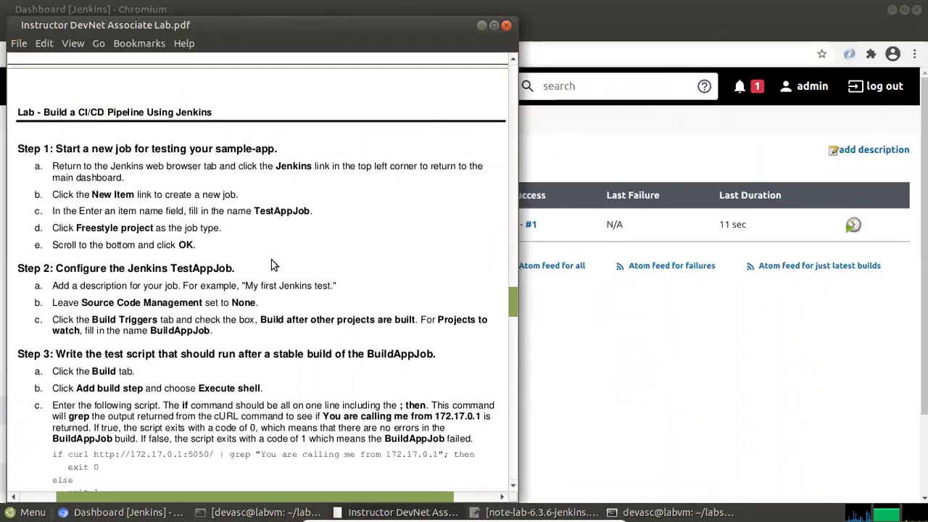
drag(258, 211, 313, 210)
right_click(313, 210)
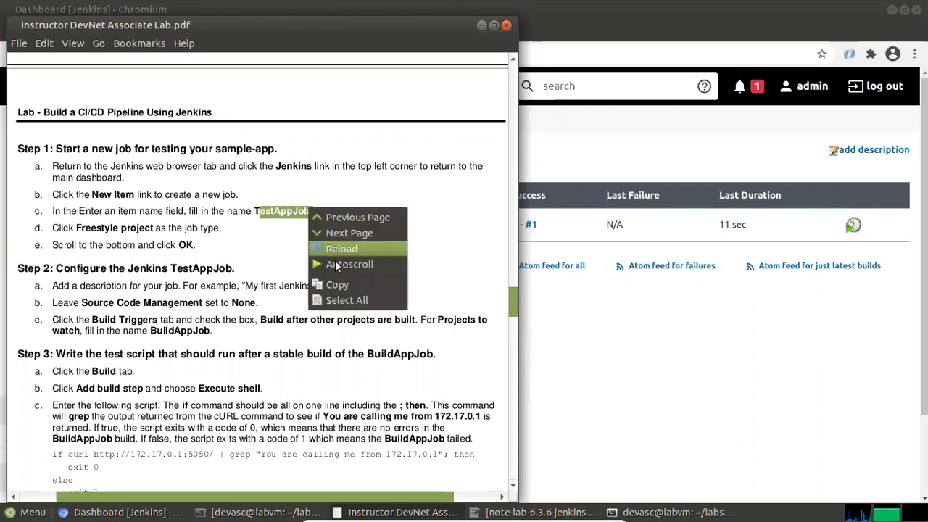
click(341, 285)
click(553, 315)
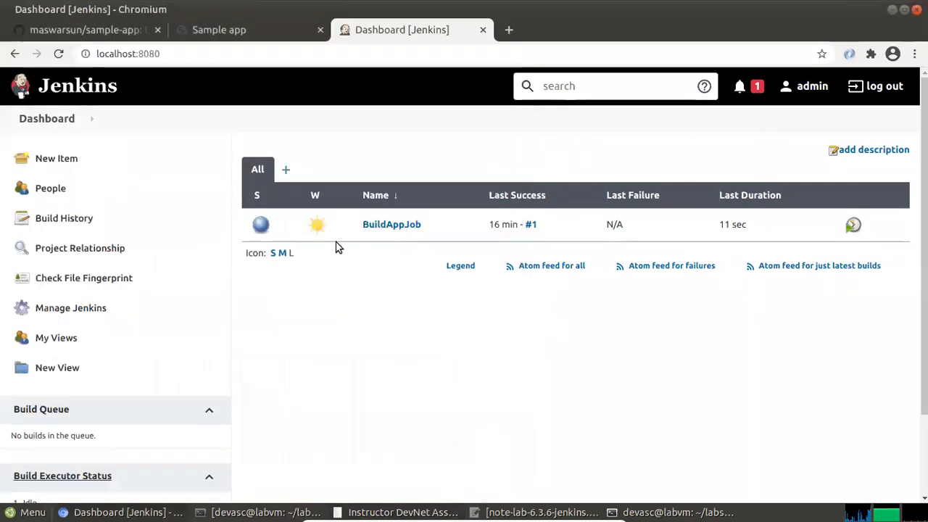
click(58, 166)
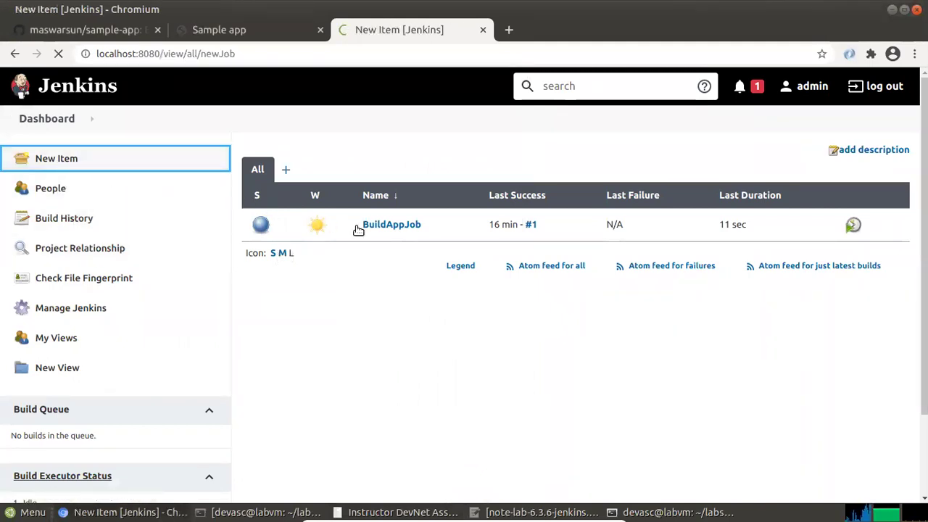
Create a new Freestyle project named TestAppJob, pasting the name and correcting it
right_click(207, 203)
click(271, 305)
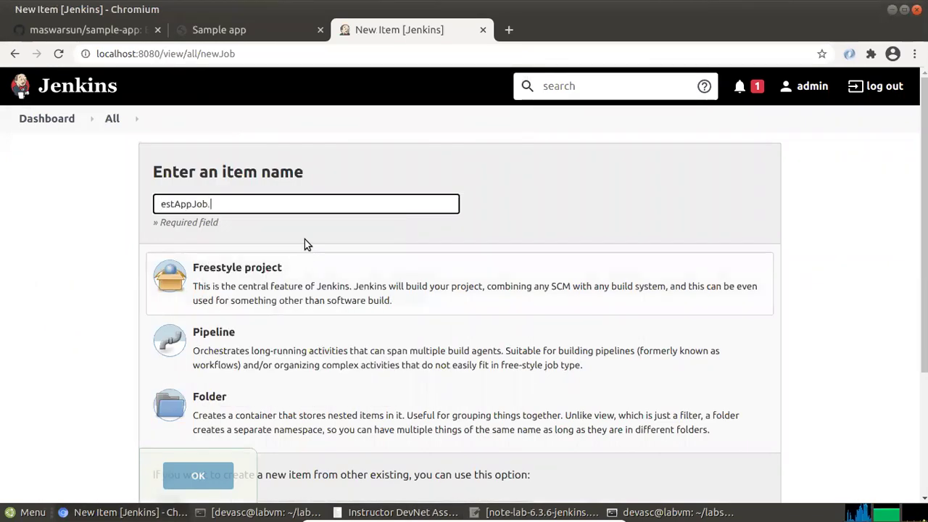
key(BackSpace)
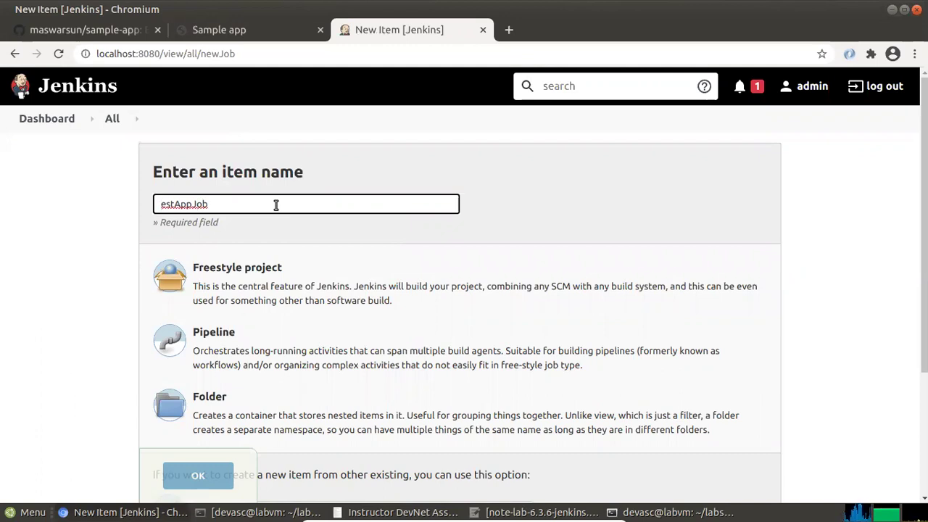
text(T)
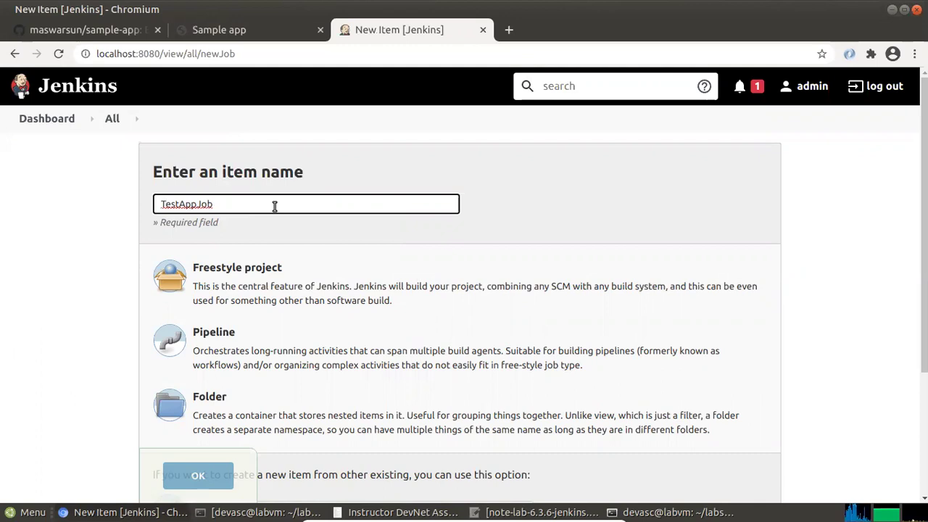
key(alt+Tab)
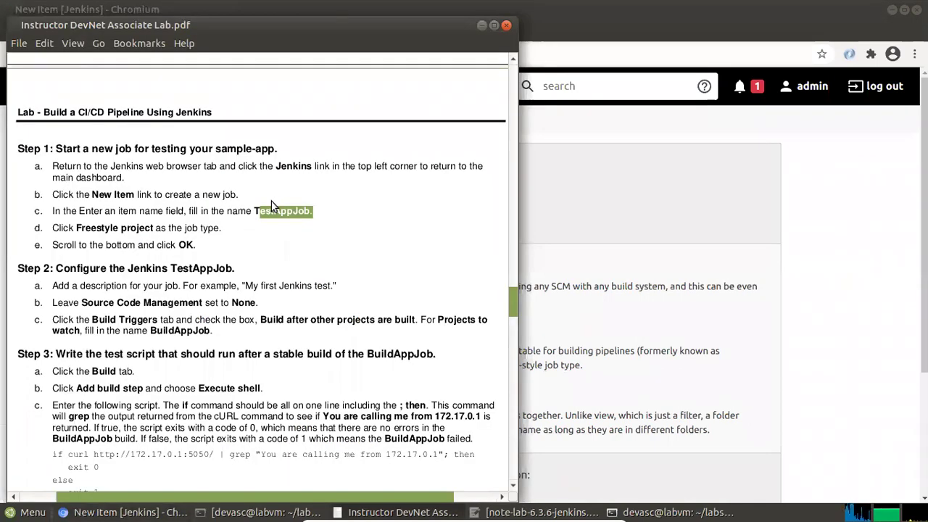
key(alt+Tab)
click(215, 282)
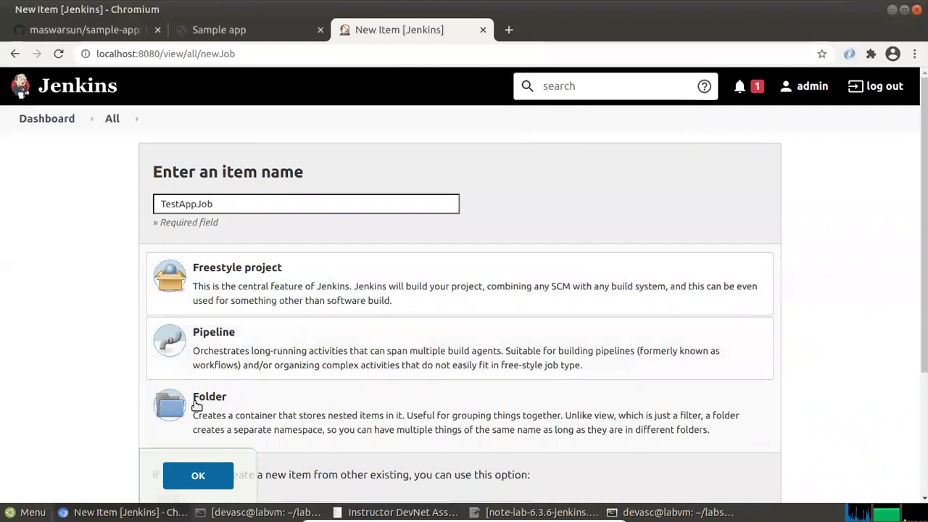
click(205, 476)
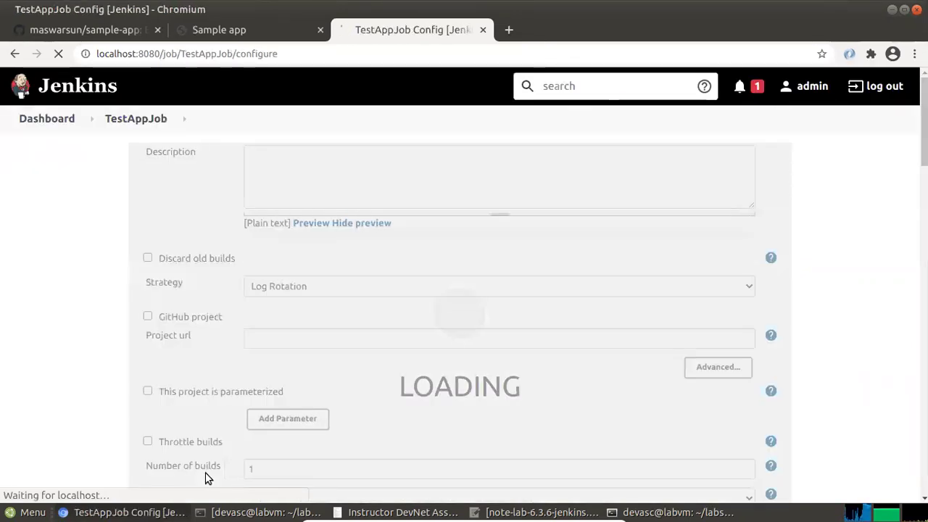
Enter the description "My first Jenkins test." copied from the lab guide
key(alt+Tab)
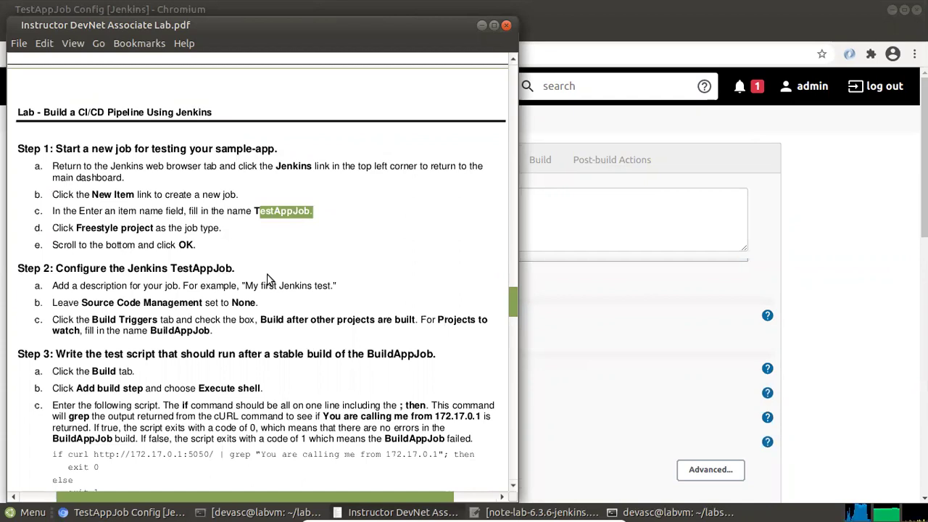
drag(249, 285, 327, 284)
right_click(327, 285)
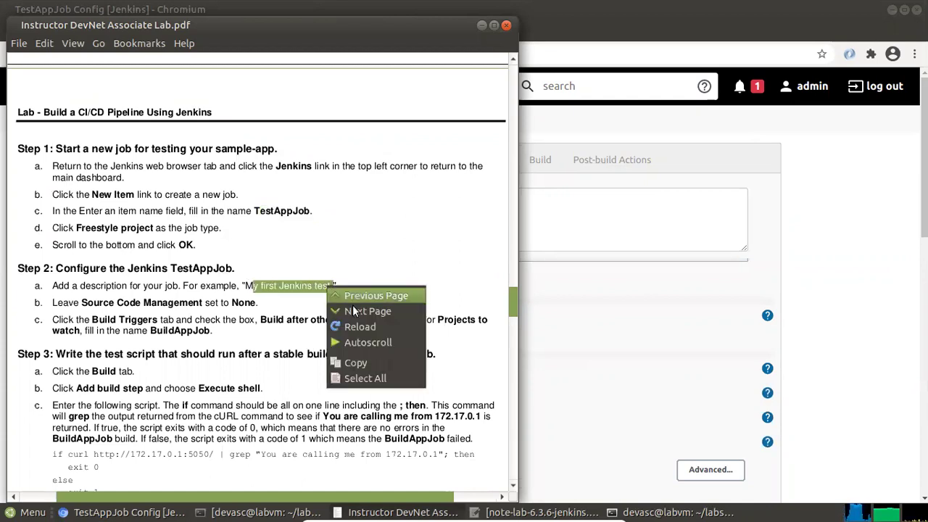
click(360, 360)
click(536, 231)
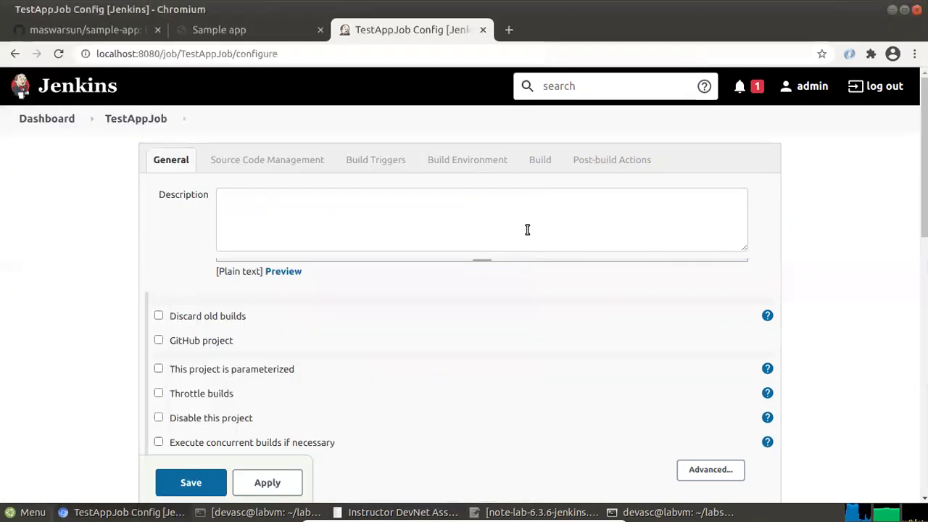
right_click(346, 226)
click(397, 313)
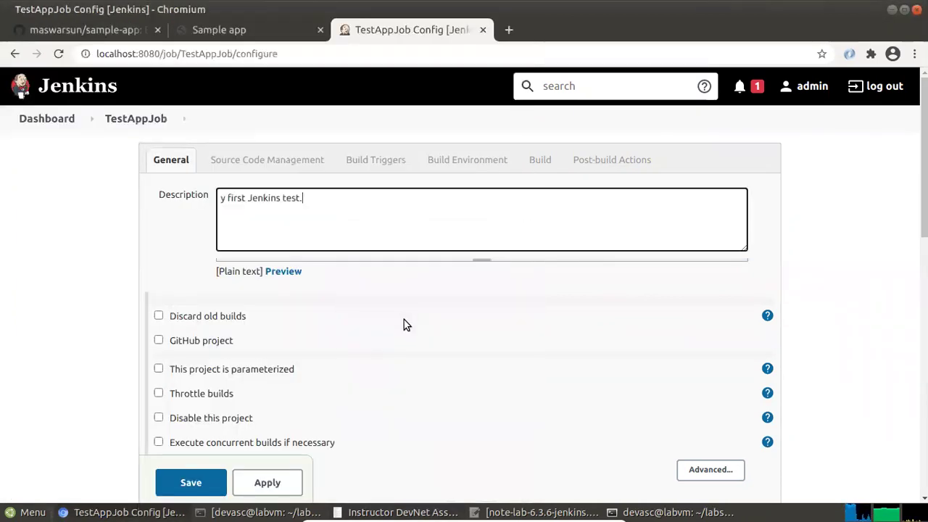
click(221, 198)
text(M)
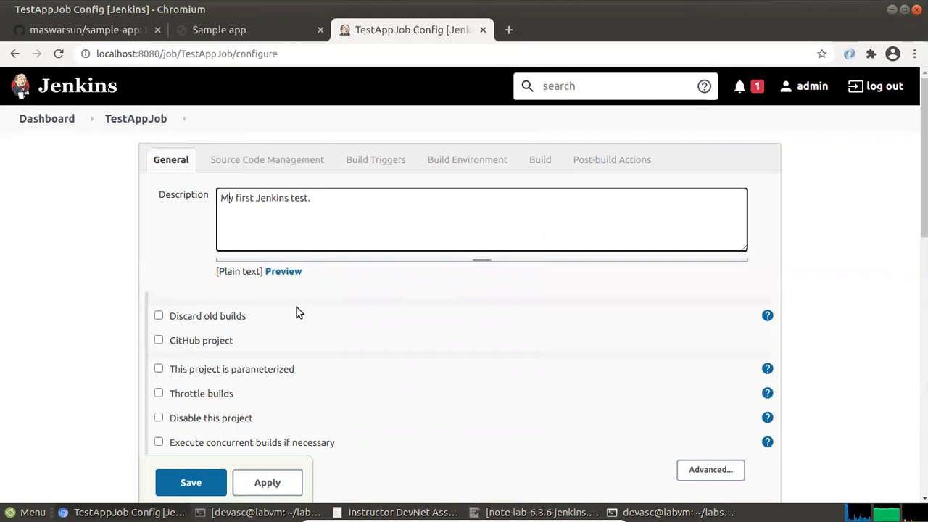
Check the lab guide and leave Source Code Management set to None
key(alt+Tab)
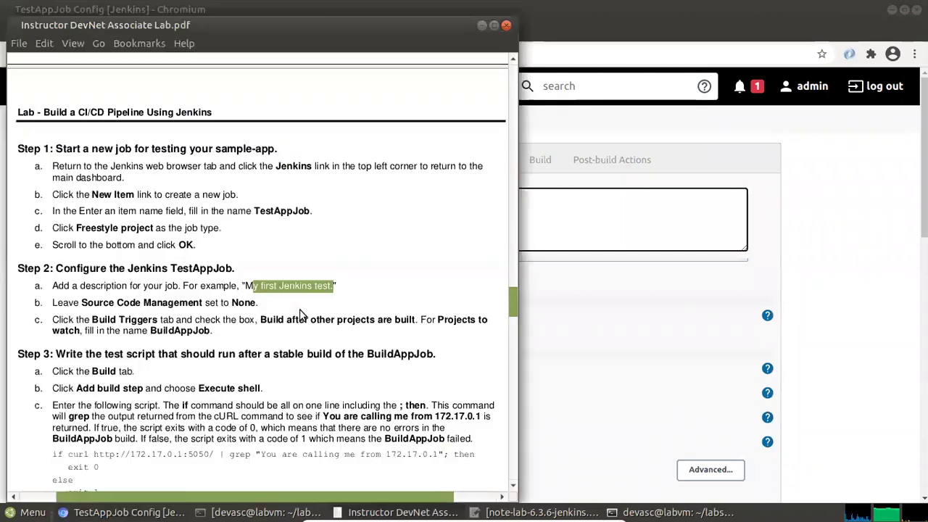
key(alt+Tab)
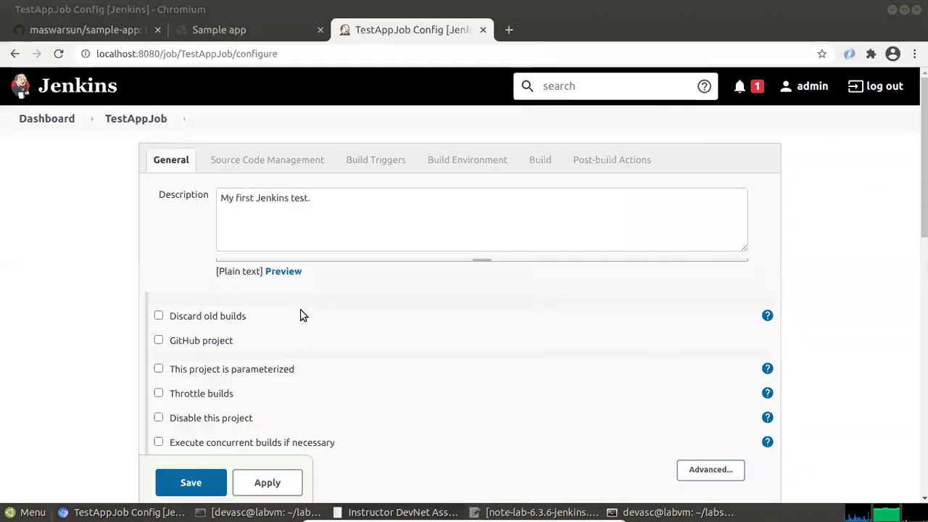
scroll(253, 345, down, 1)
scroll(252, 345, down, 4)
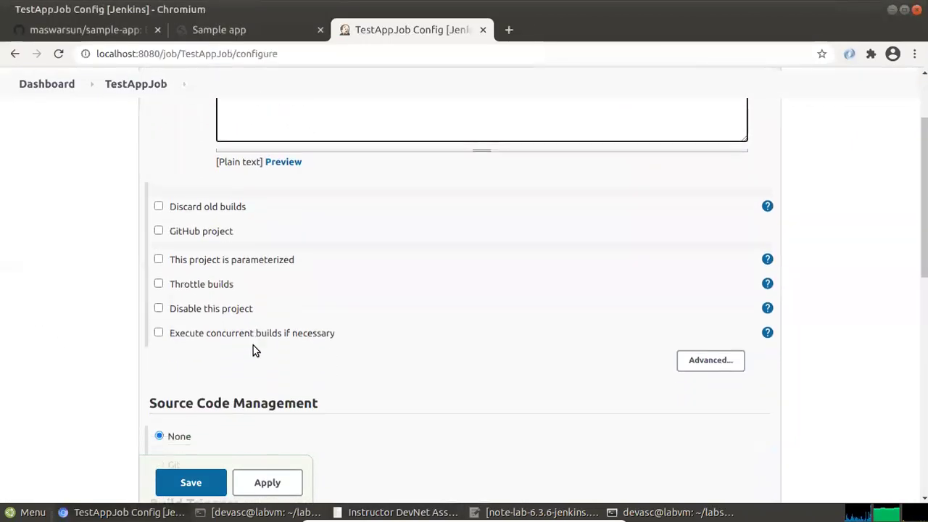
key(alt+Tab)
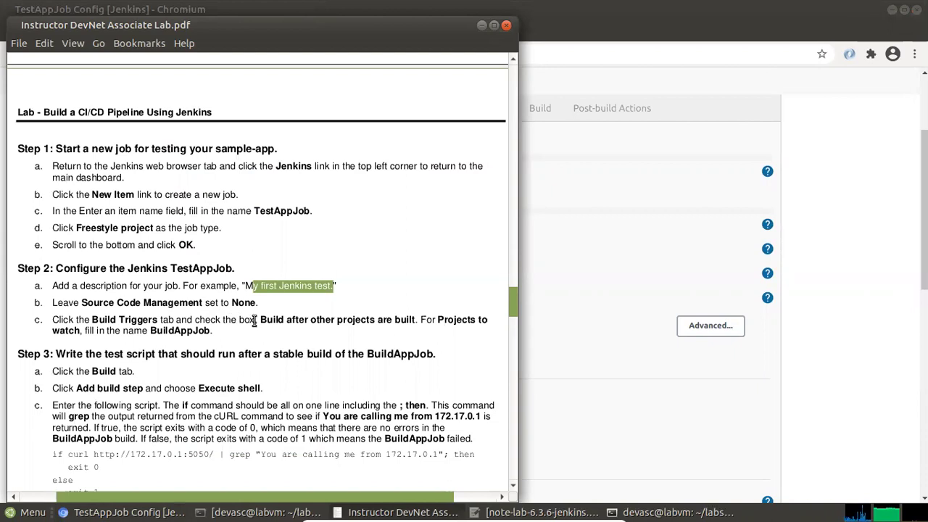
key(alt+Tab)
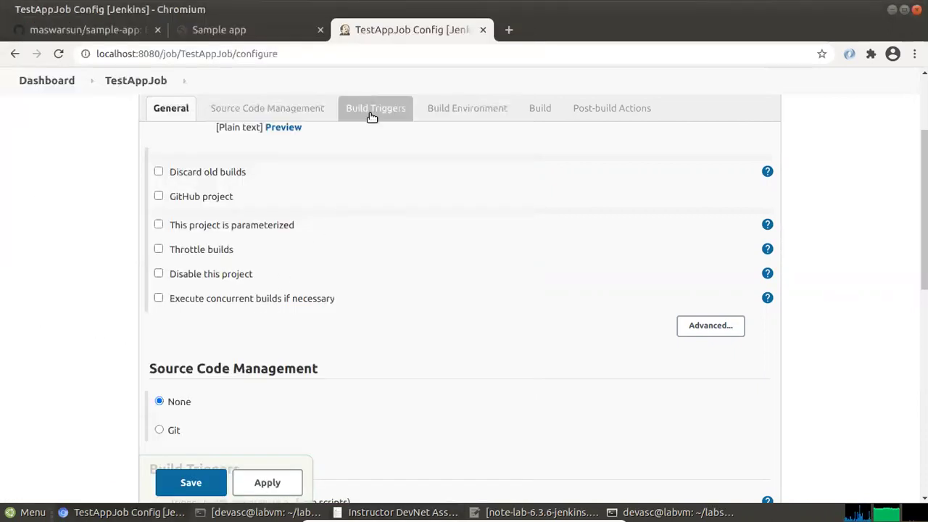
click(305, 116)
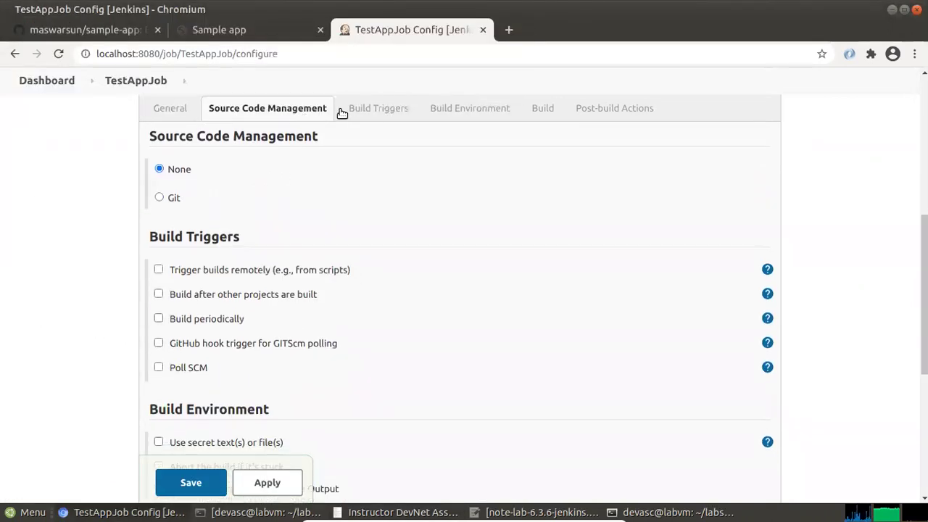
Enable 'Build after other projects are built' under Build Triggers
click(371, 109)
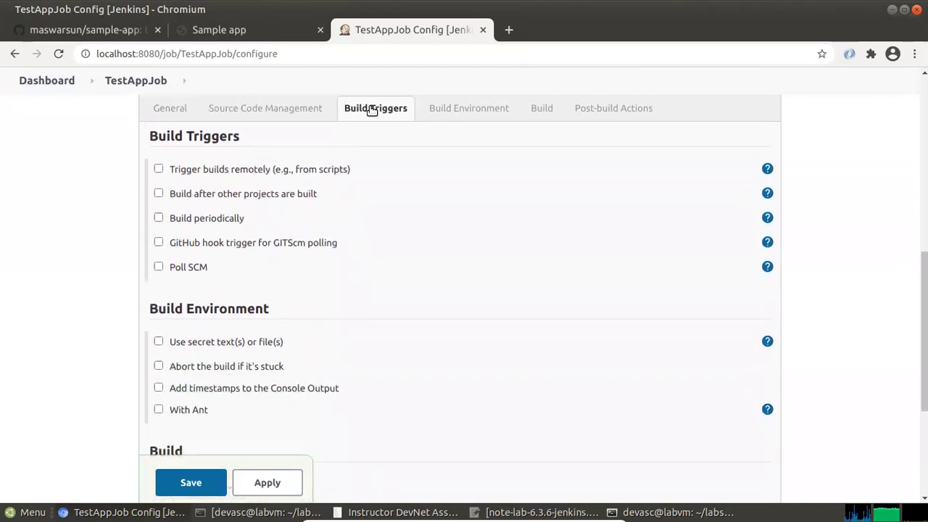
key(alt+Tab)
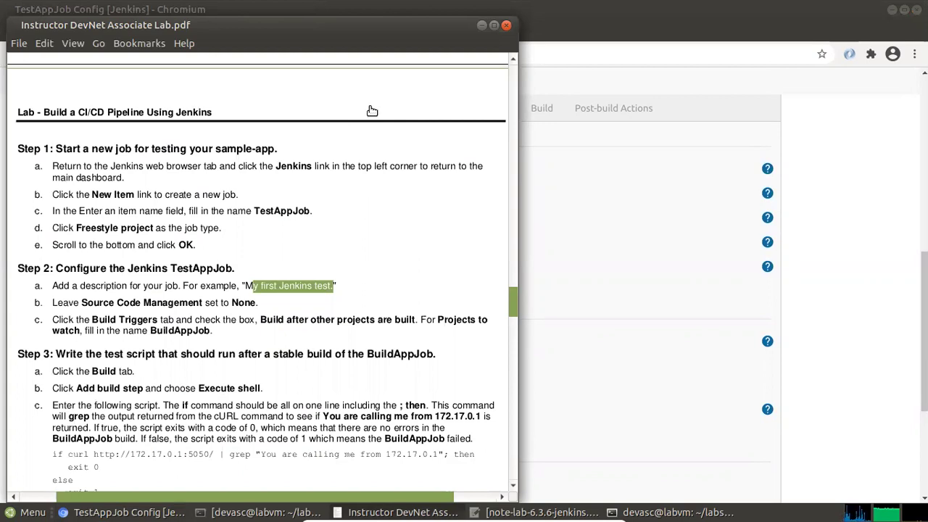
key(alt+Tab)
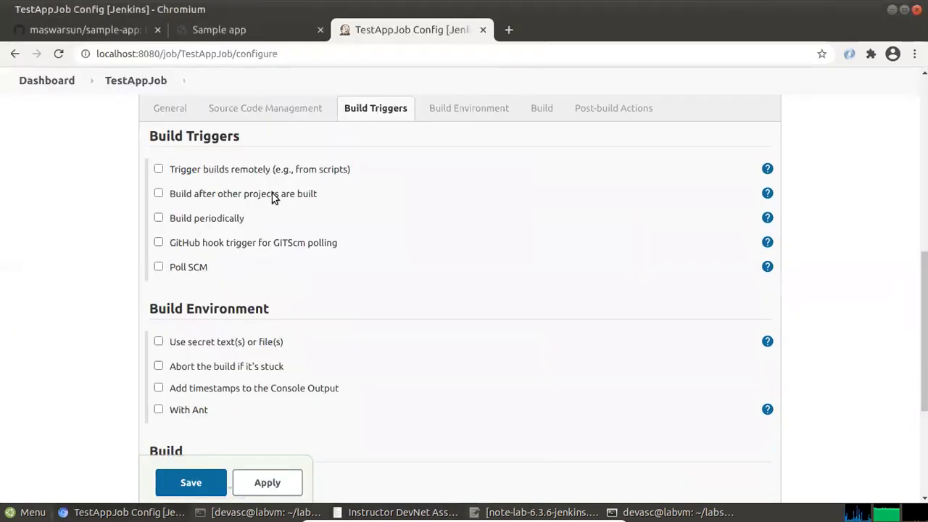
click(175, 196)
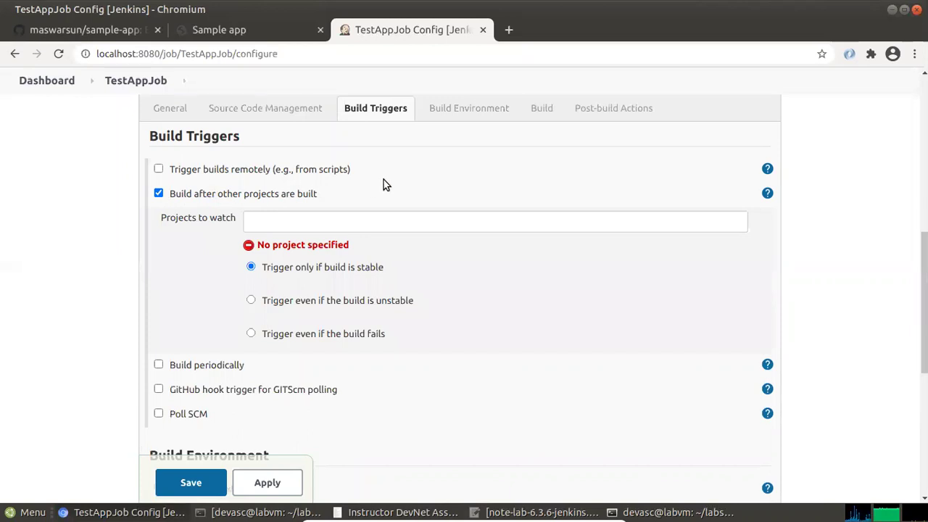
Set Projects to watch to BuildAppJob, triggering only when its build is stable
key(alt+Tab)
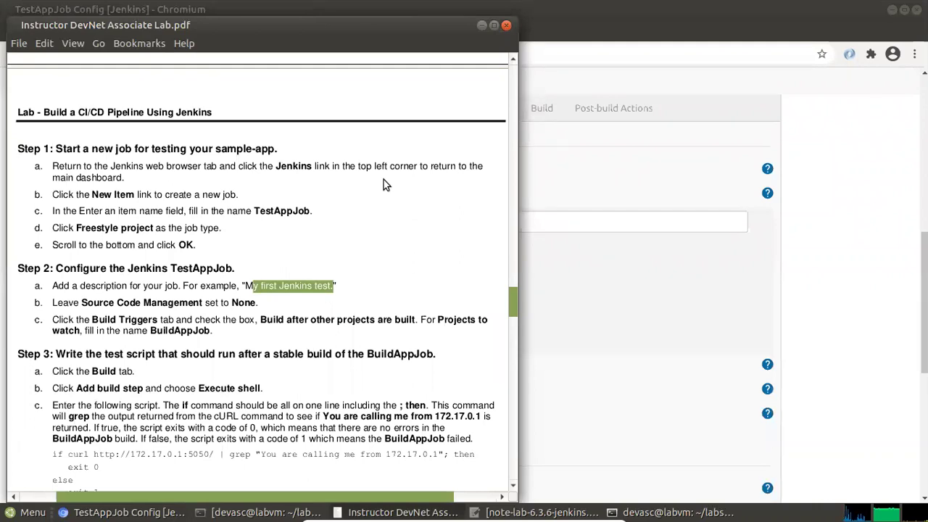
key(alt+Tab)
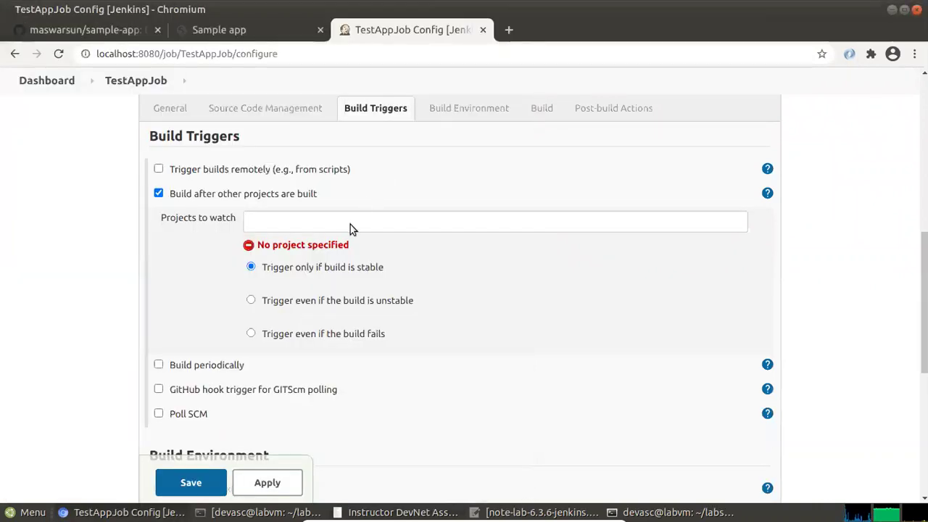
key(alt+Tab)
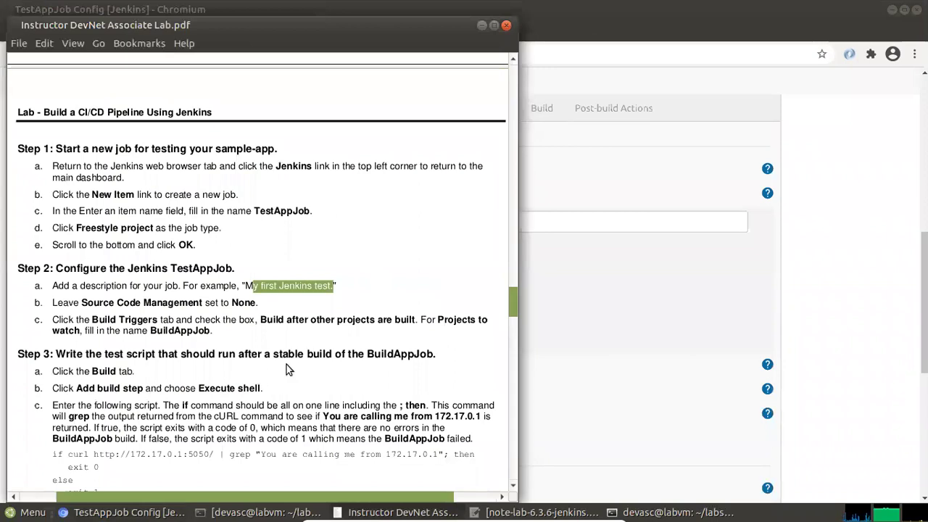
drag(152, 329, 209, 328)
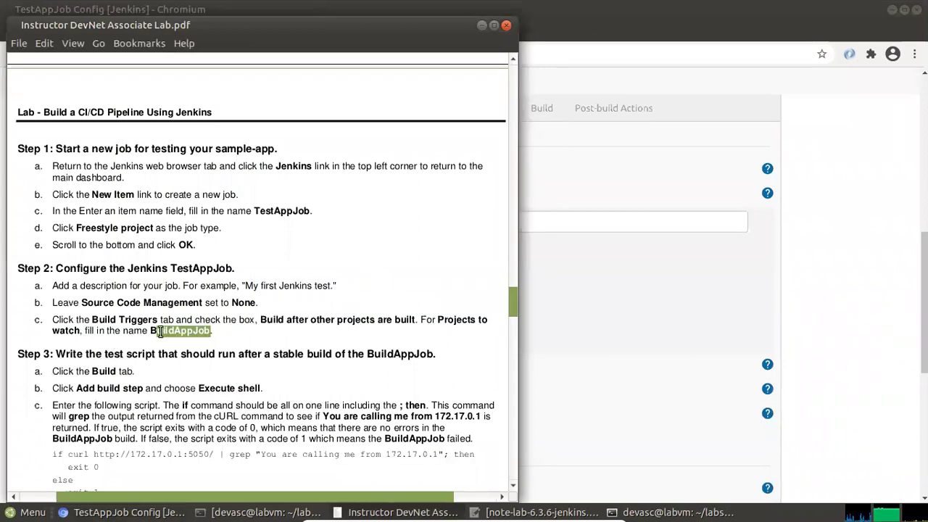
drag(148, 330, 209, 331)
right_click(207, 334)
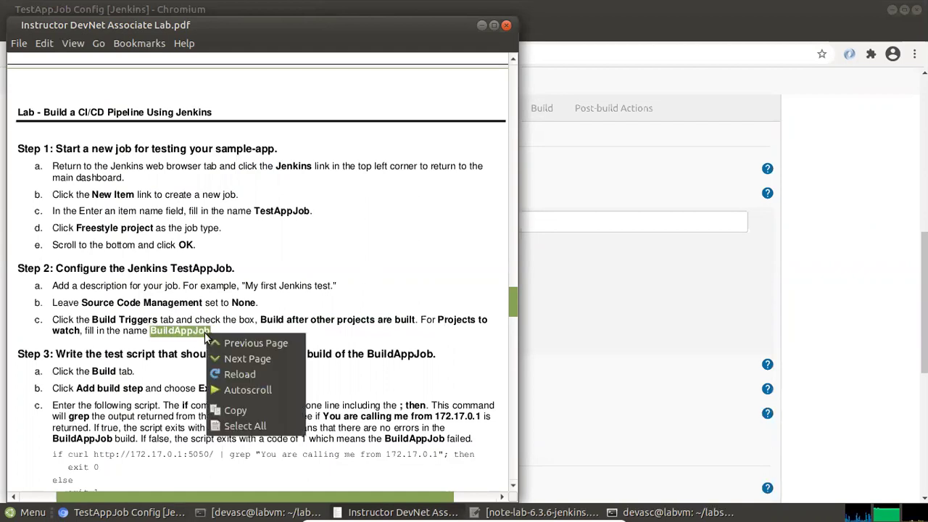
click(240, 410)
key(alt+Tab)
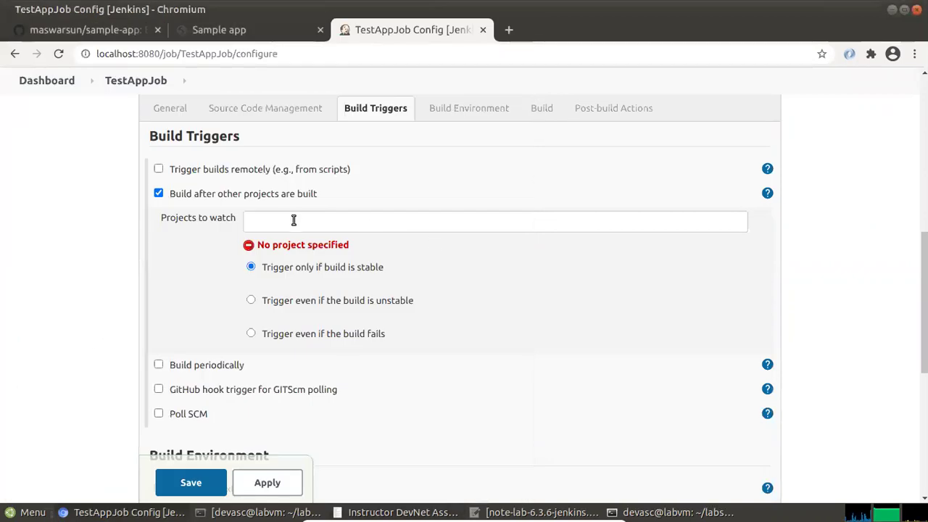
right_click(288, 217)
click(364, 321)
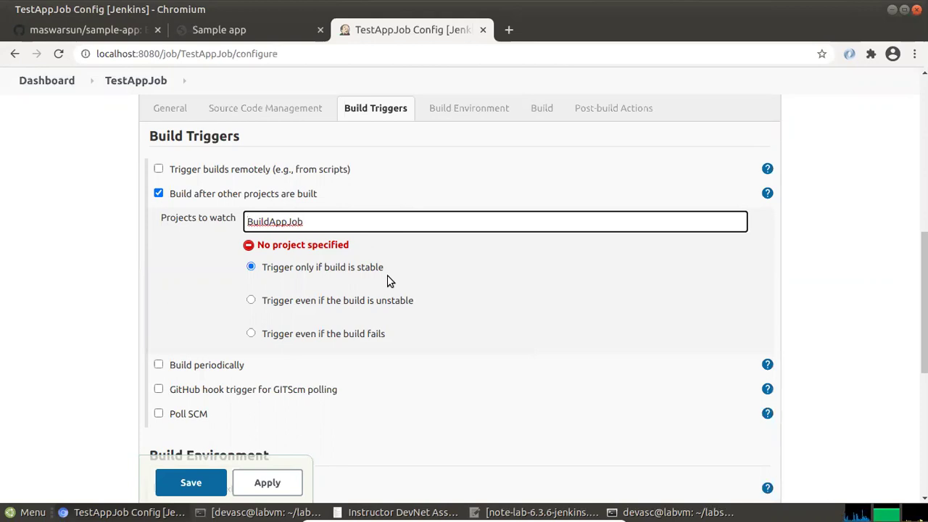
Review the lab guide's next steps and move to the Build section
key(alt+Tab)
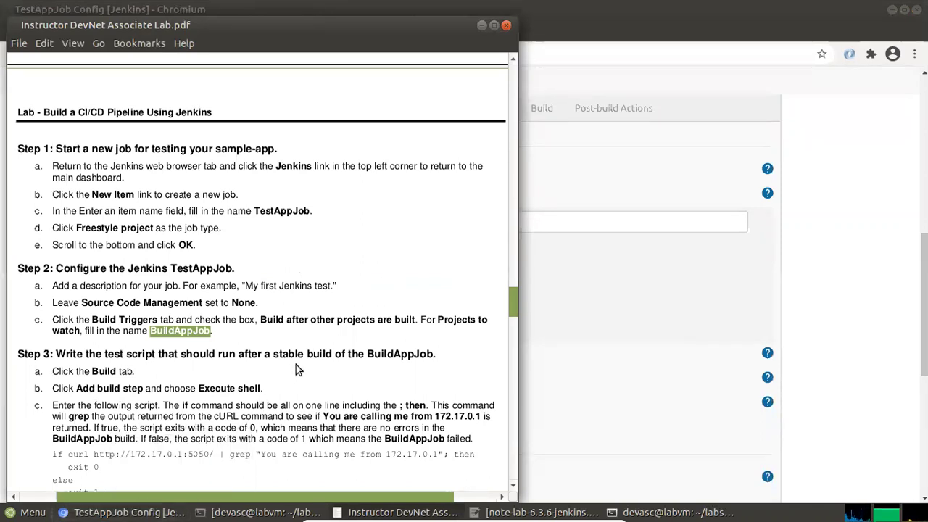
scroll(296, 366, down, 2)
scroll(368, 295, down, 2)
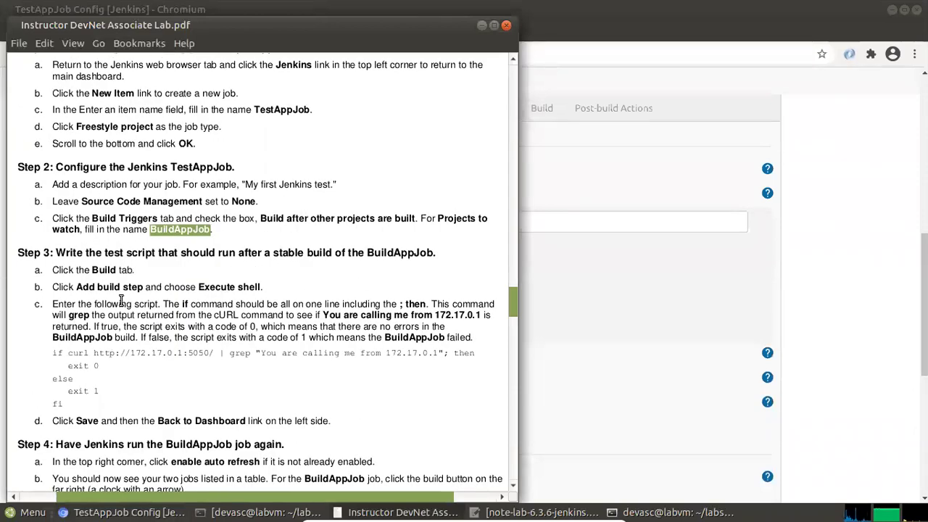
key(alt+Tab)
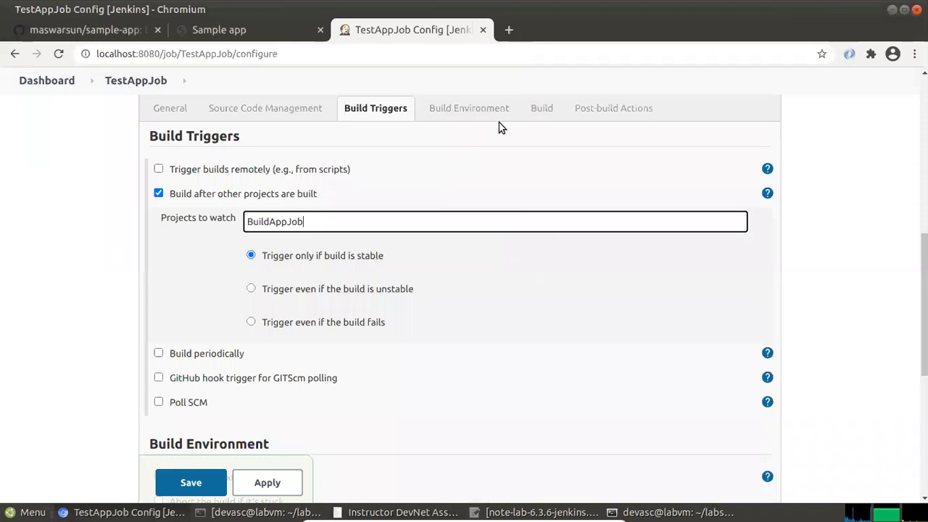
click(543, 109)
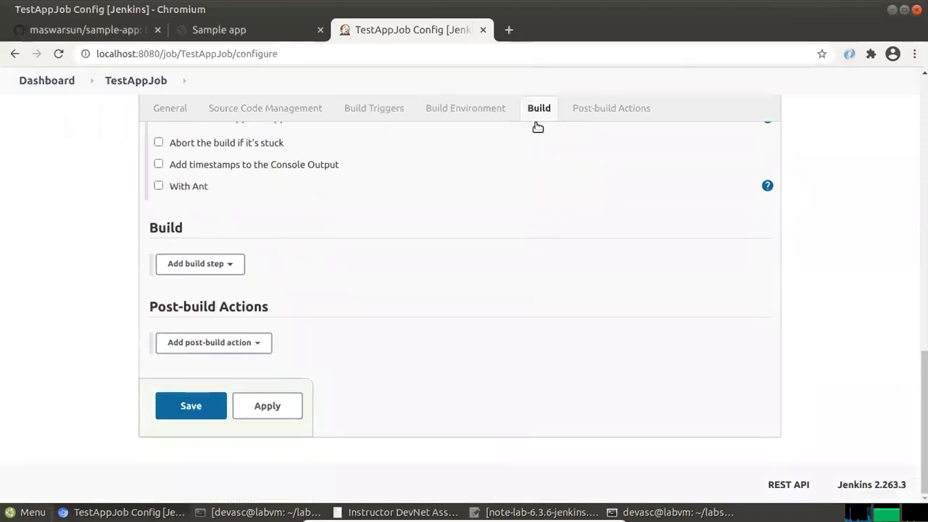
Add an Execute shell build step to TestAppJob
key(alt+Tab)
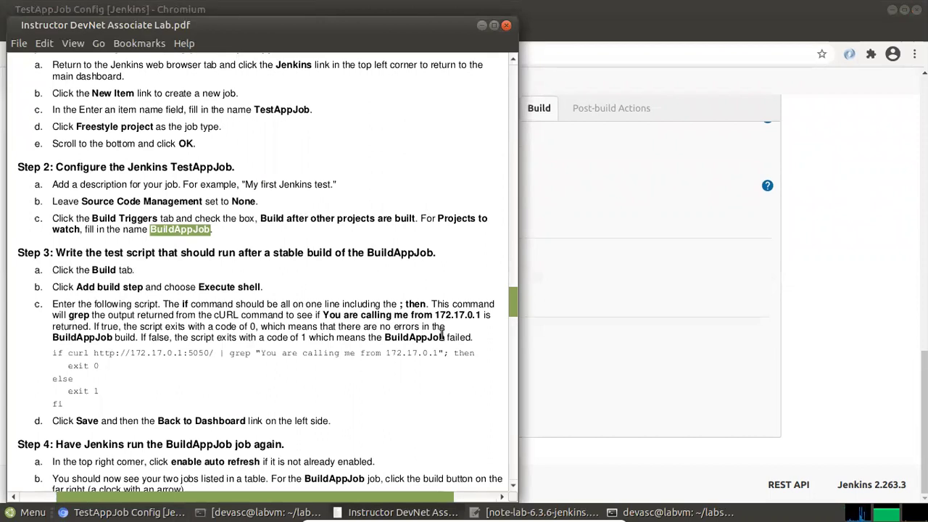
key(alt+Tab)
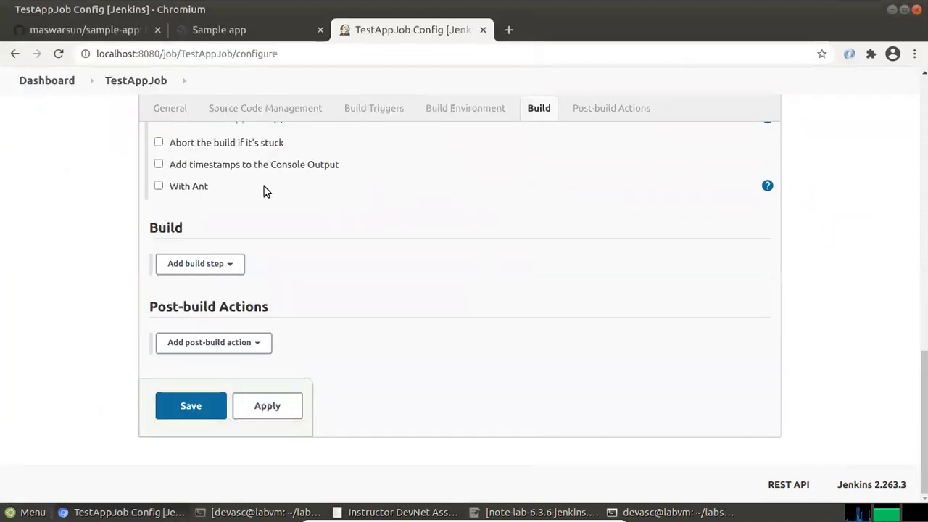
click(233, 265)
click(207, 303)
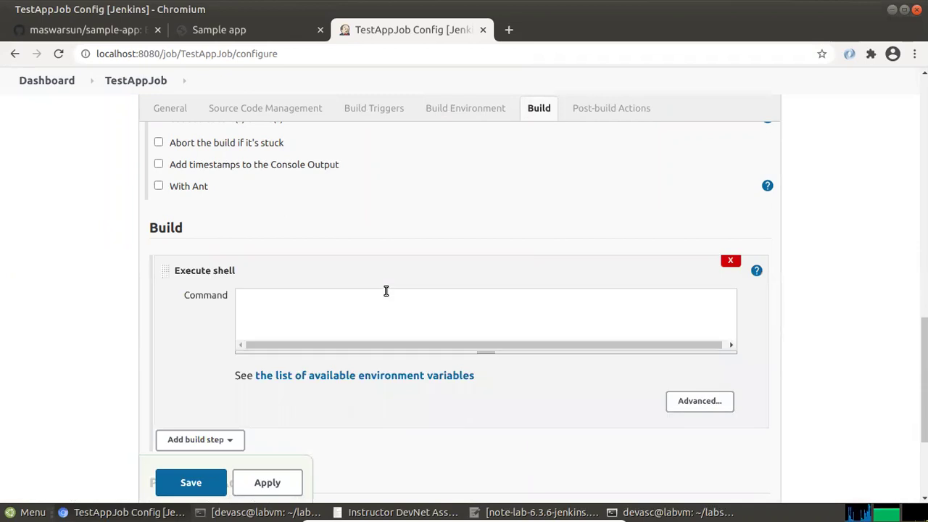
Copy the test script from the lab PDF
key(alt+Tab)
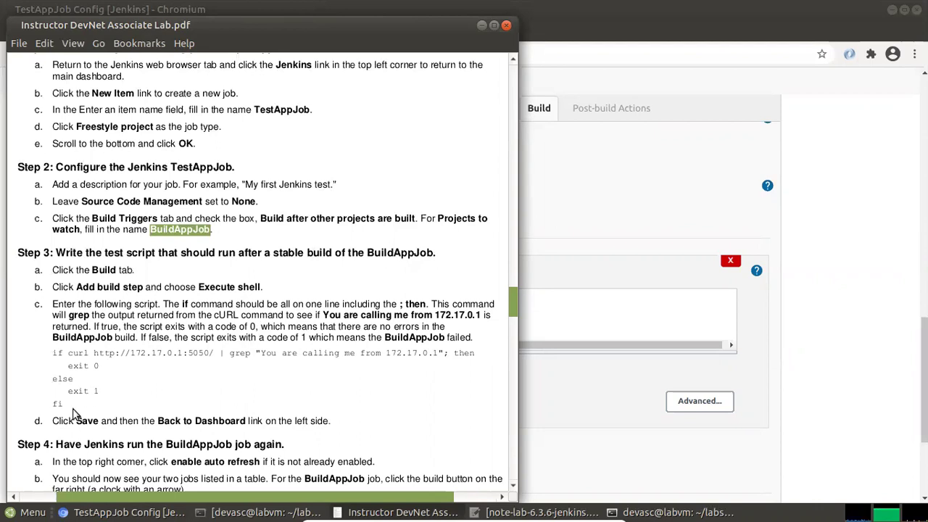
drag(64, 405, 46, 352)
right_click(81, 355)
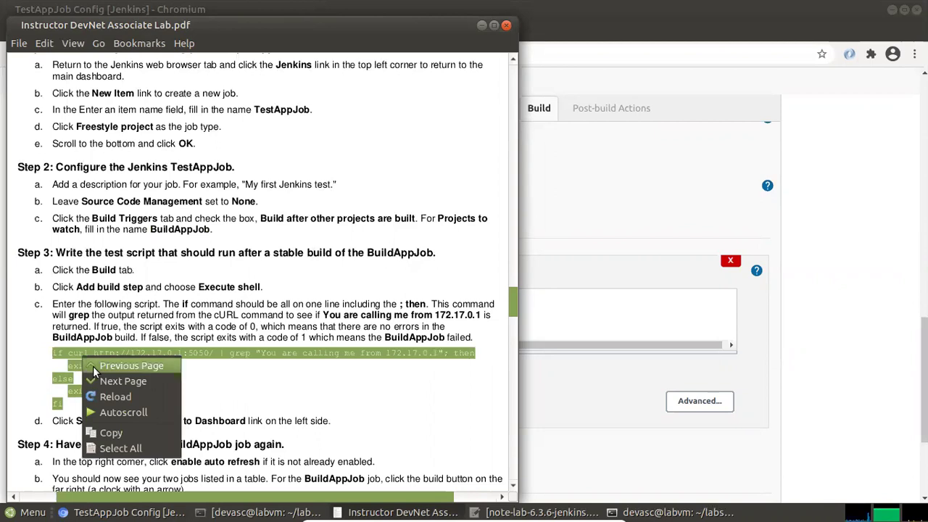
click(116, 434)
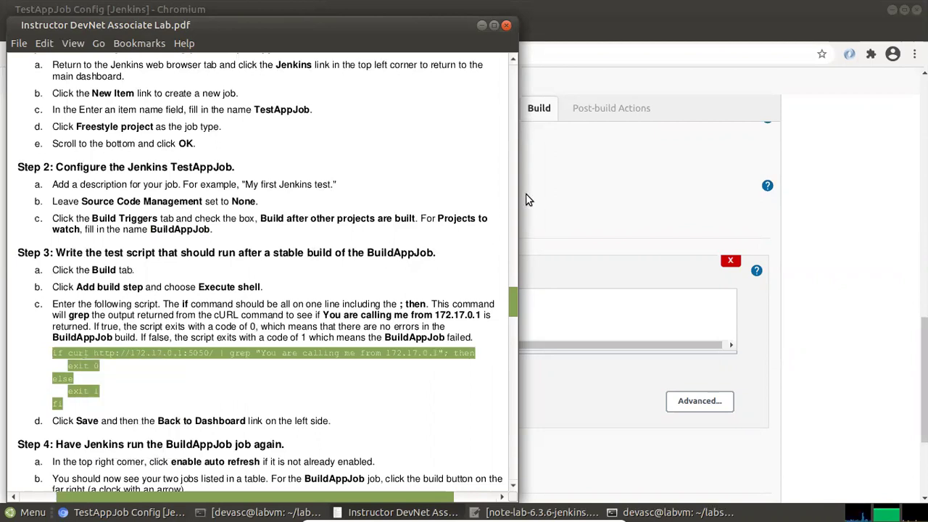
click(558, 190)
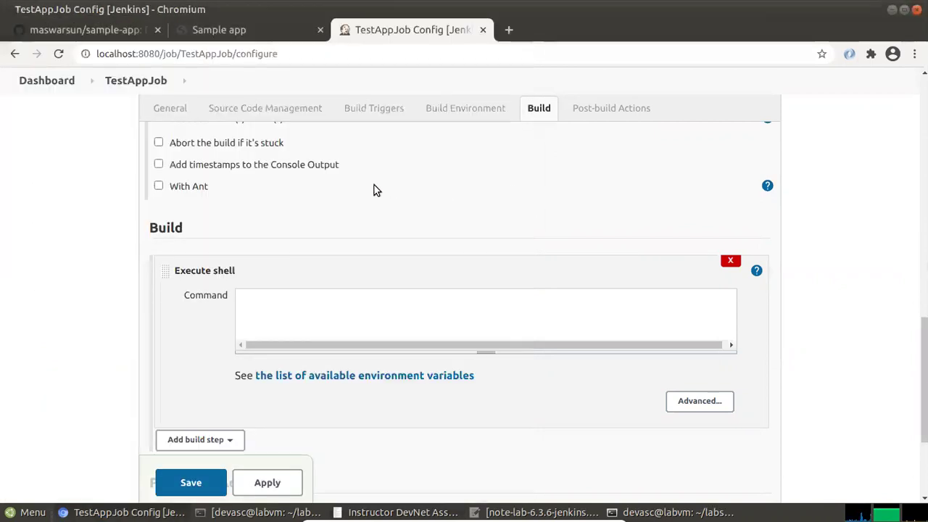
Paste the curl-grep test script into the Execute shell Command box
right_click(271, 310)
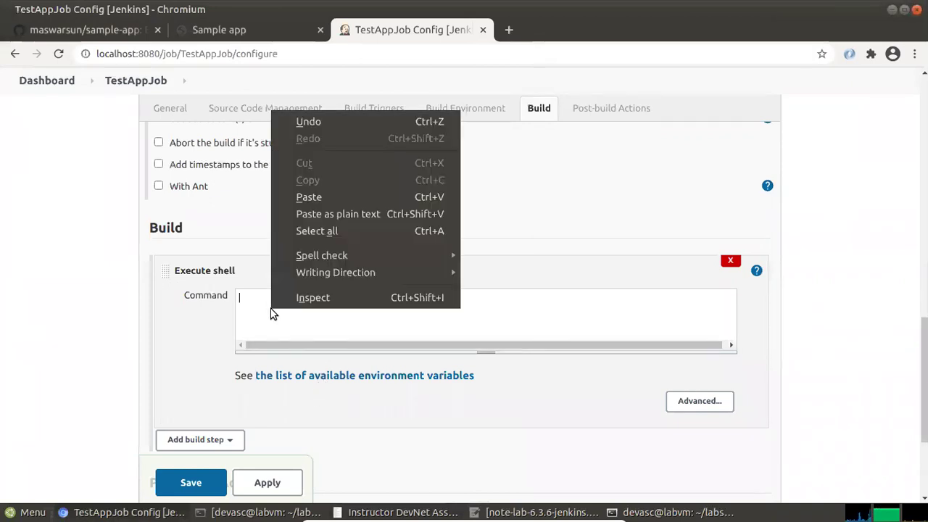
click(334, 218)
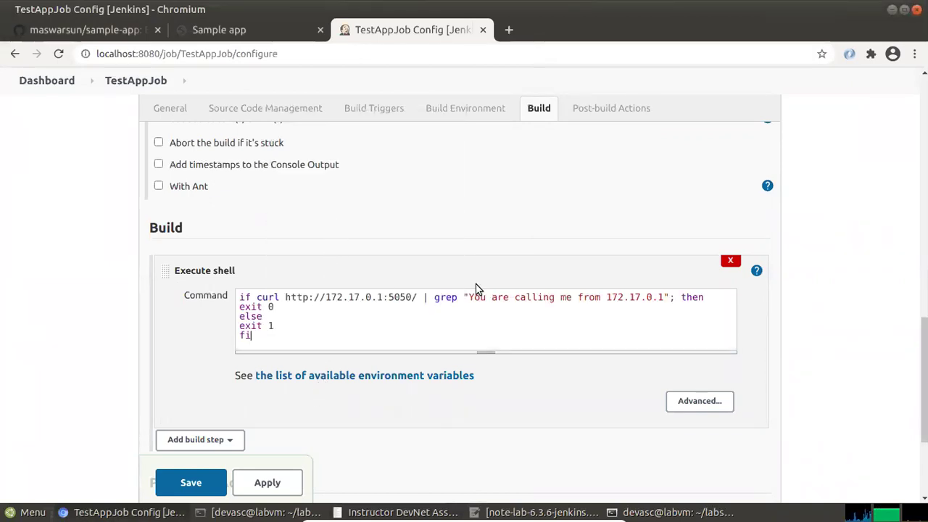
click(714, 298)
key(Return)
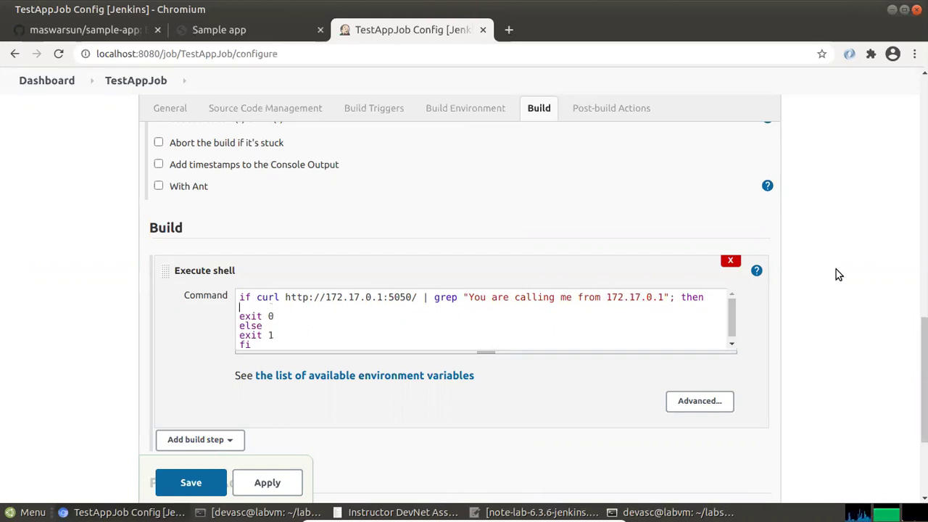
key(Delete)
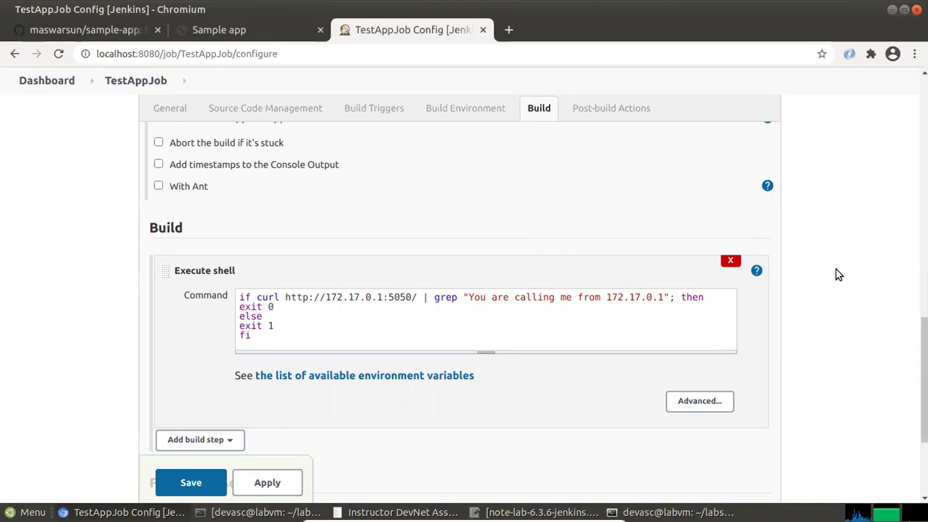
Indent exit 0 and exit 1 to match the lab PDF and save TestAppJob
key(alt+Tab)
key(alt+Tab)
key(alt+Tab)
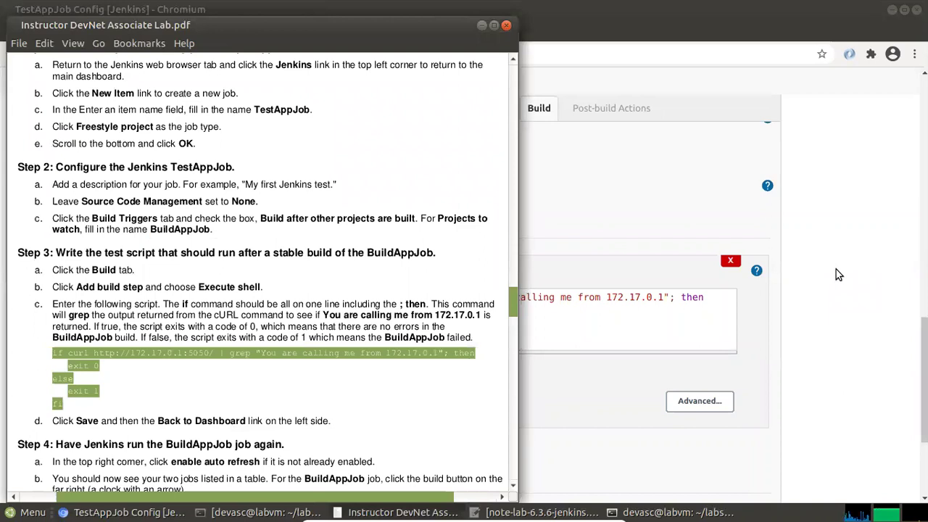
key(alt+Tab)
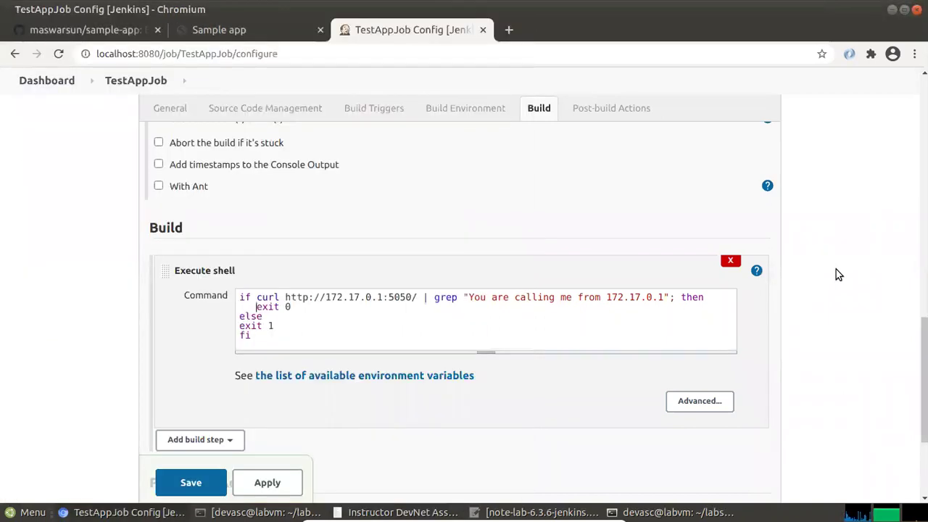
key(alt+Tab)
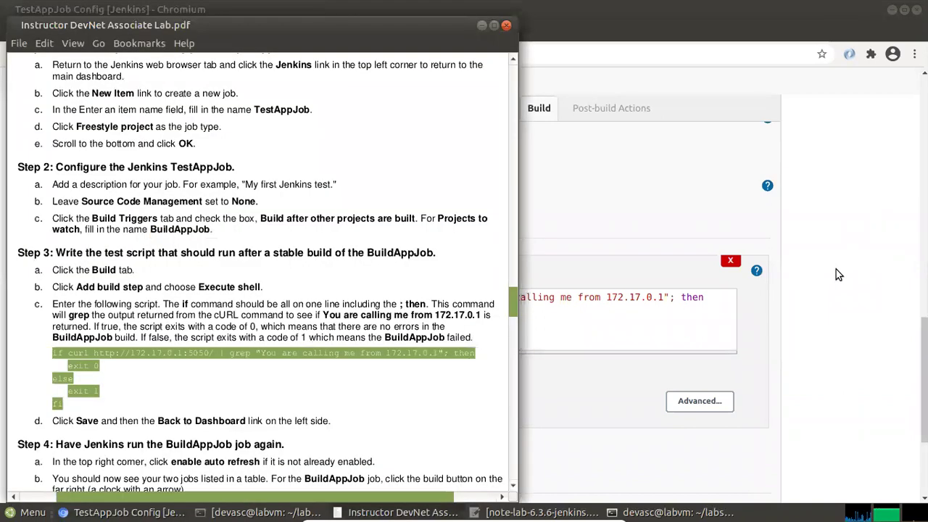
key(alt+Tab)
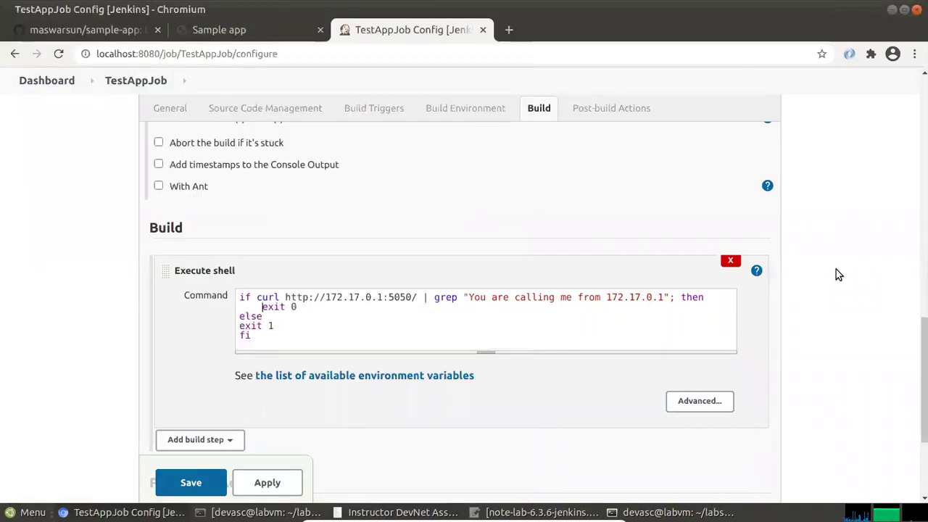
key(Delete)
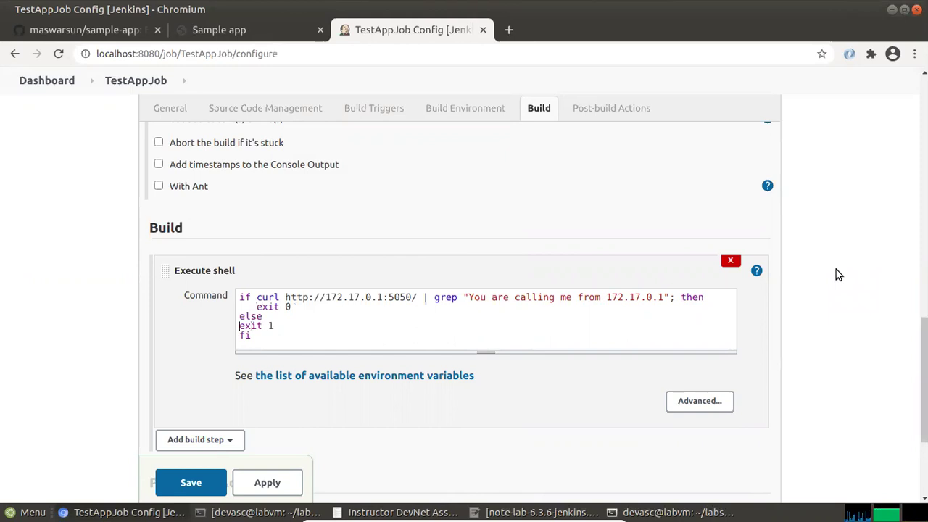
key(alt+Tab)
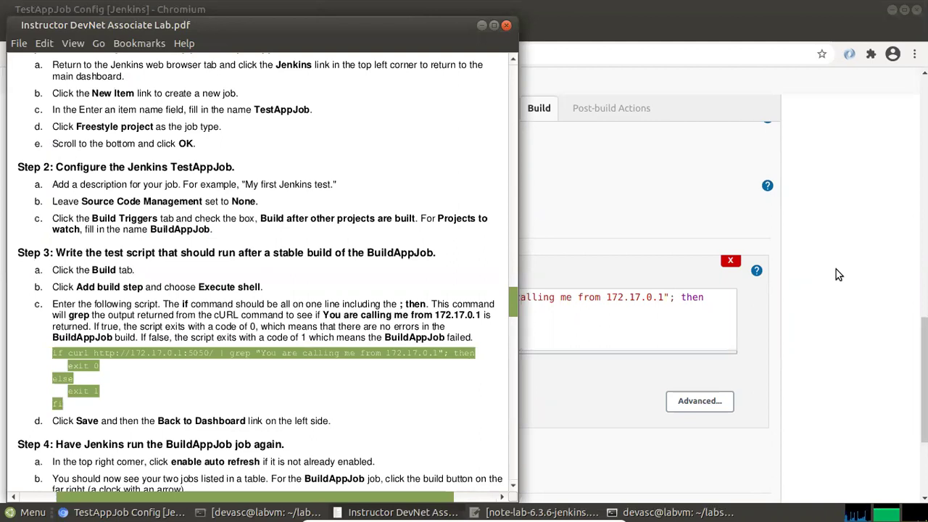
key(alt+Tab)
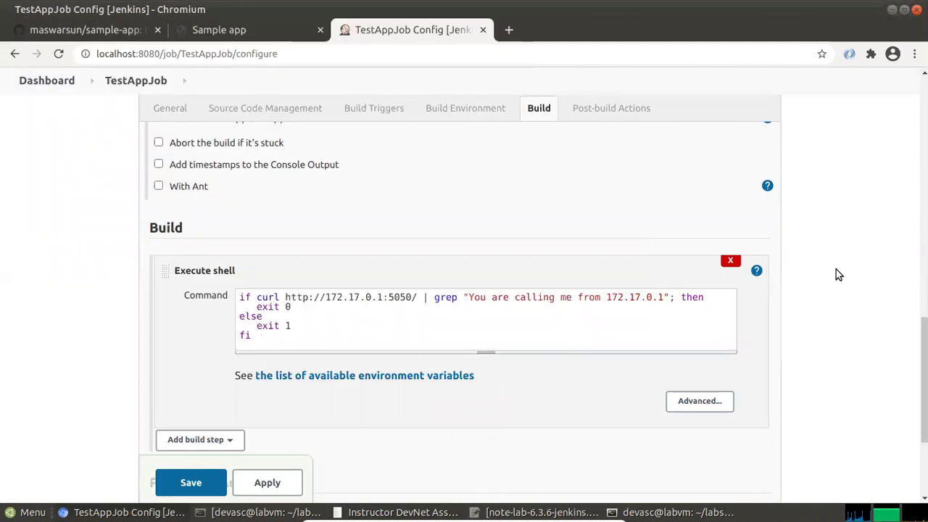
key(alt+Tab)
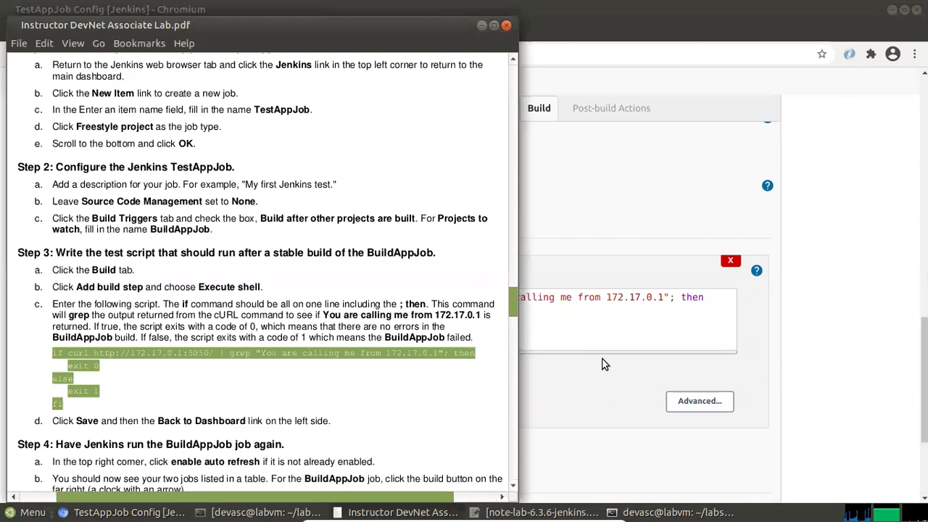
key(alt+Tab)
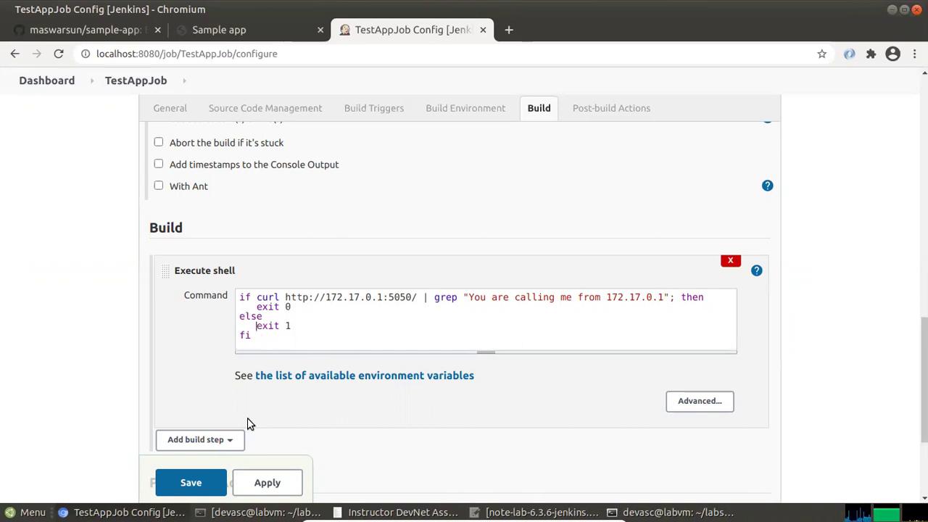
key(alt+Tab)
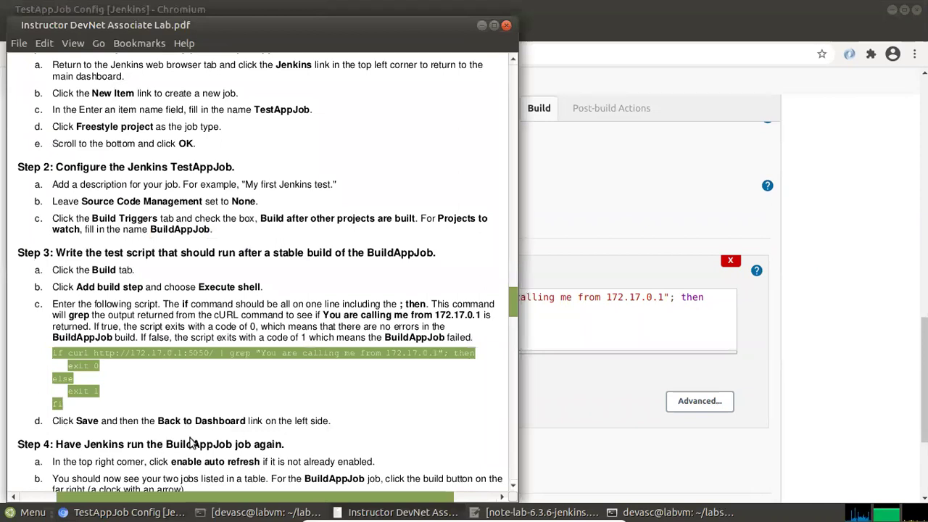
key(alt+Tab)
click(192, 483)
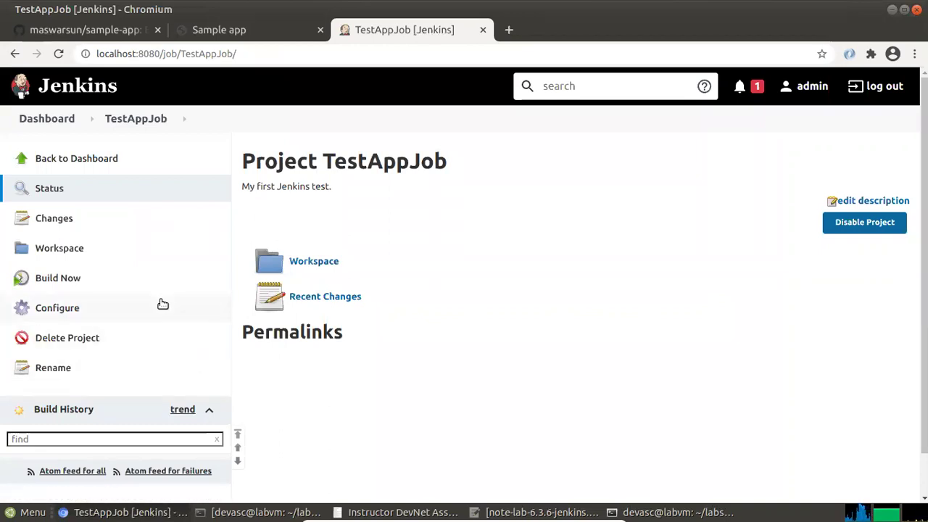
Return to the Jenkins dashboard and scroll the lab guide to Step 4
key(alt+Tab)
key(alt+Tab)
key(alt+Tab)
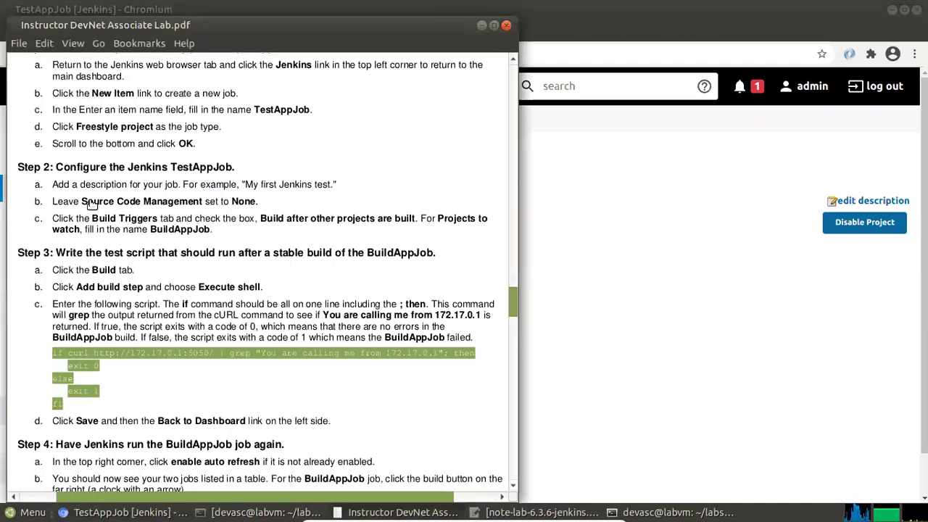
key(alt+Tab)
click(78, 161)
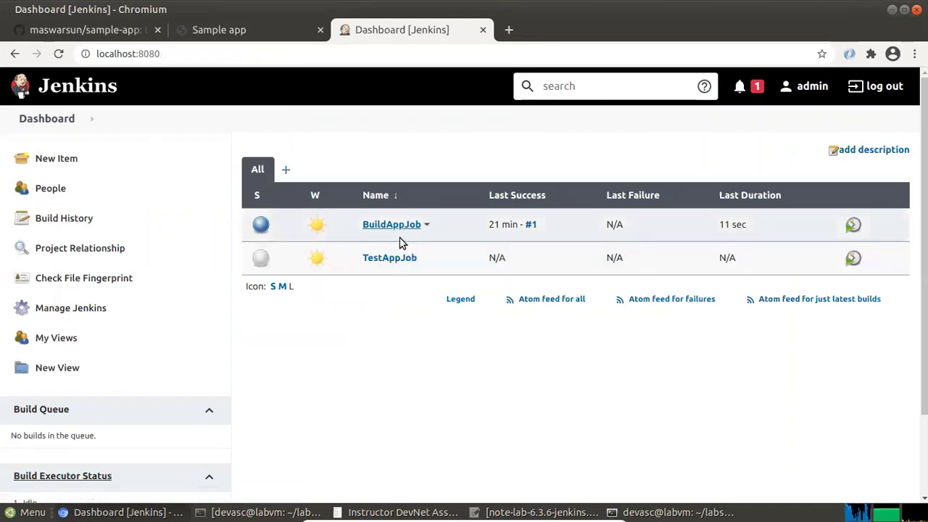
key(alt+Tab)
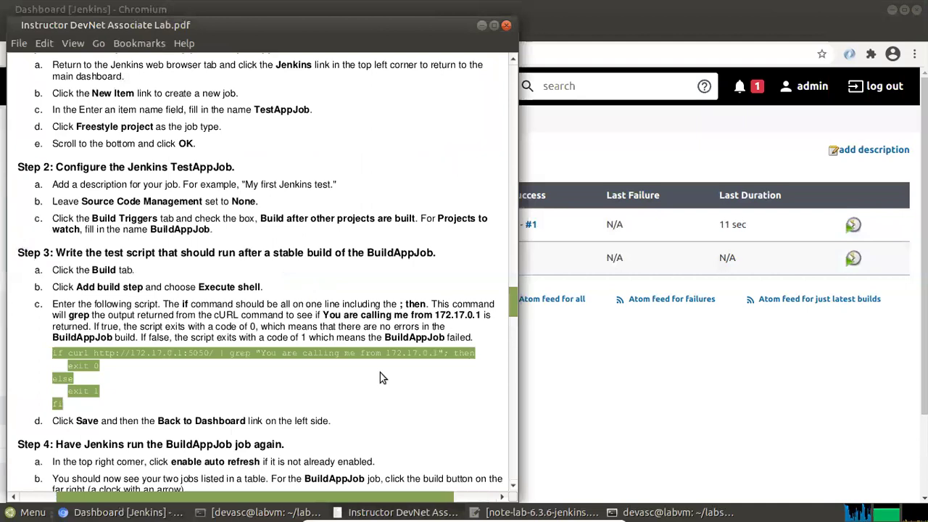
scroll(295, 374, down, 3)
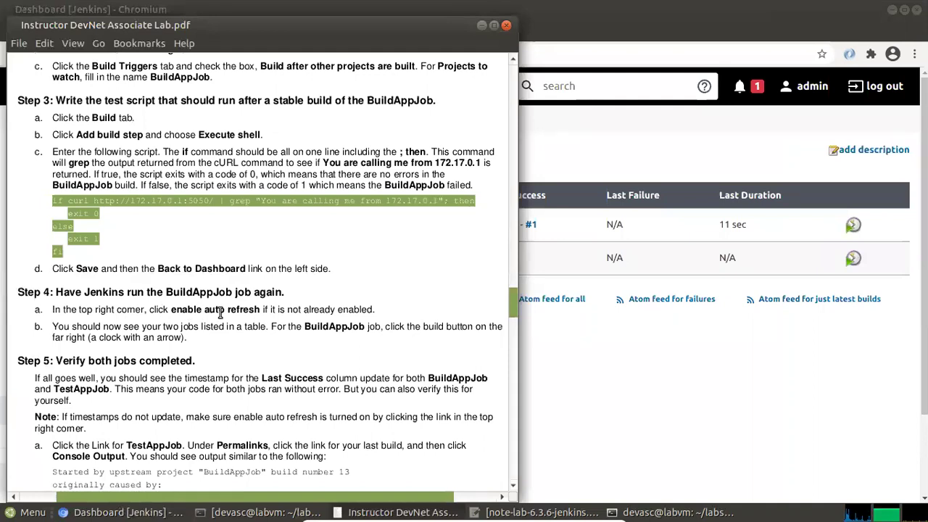
Read Steps 4 and 5 in the lab guide, then bring the Jenkins dashboard forward
click(728, 190)
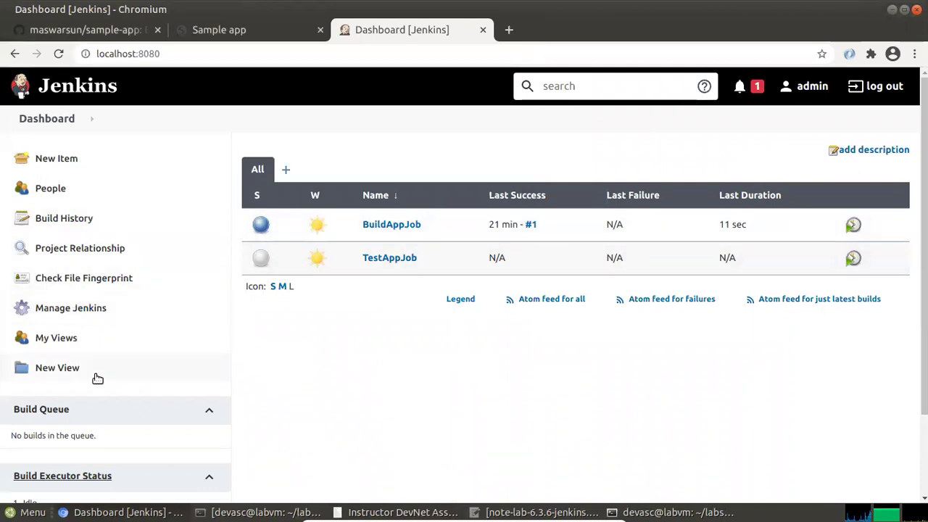
key(alt+Tab)
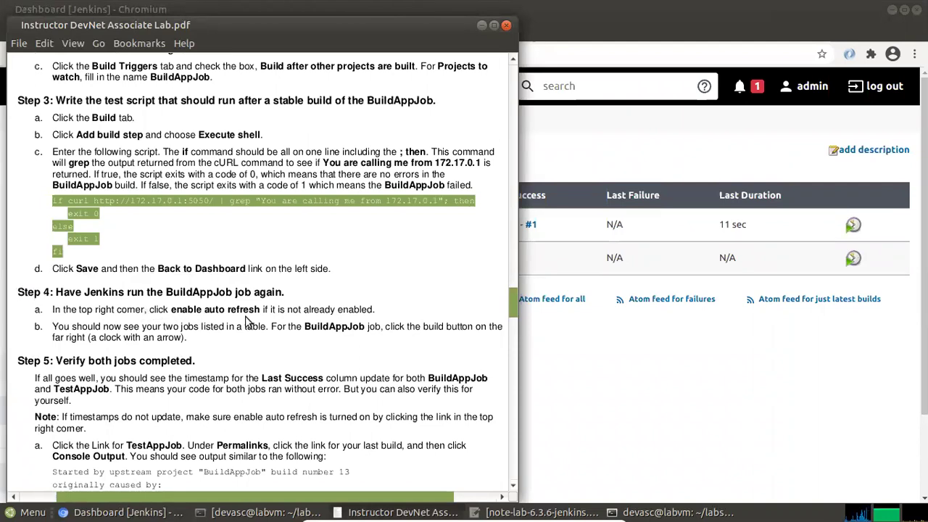
click(644, 140)
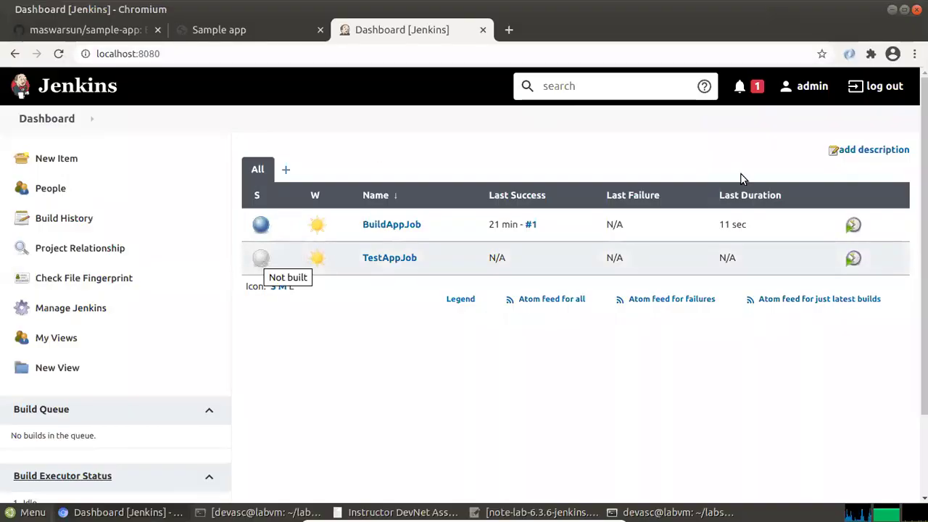
Schedule a BuildAppJob build and check build #2 on its project page
click(852, 225)
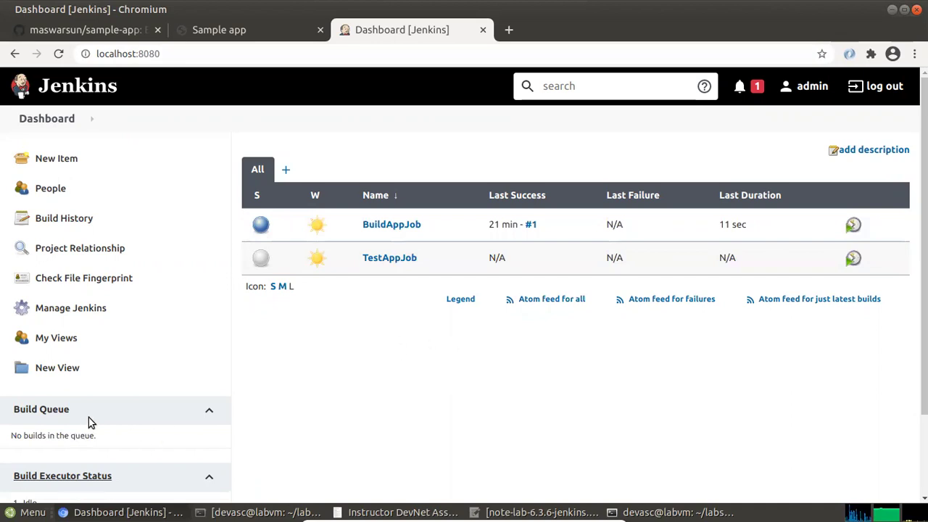
scroll(90, 423, down, 3)
scroll(427, 332, up, 1)
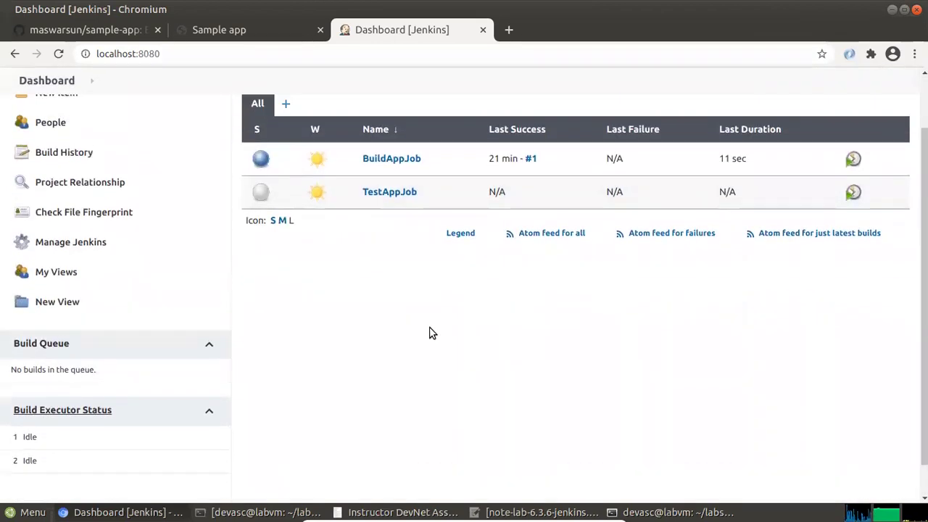
scroll(380, 361, up, 2)
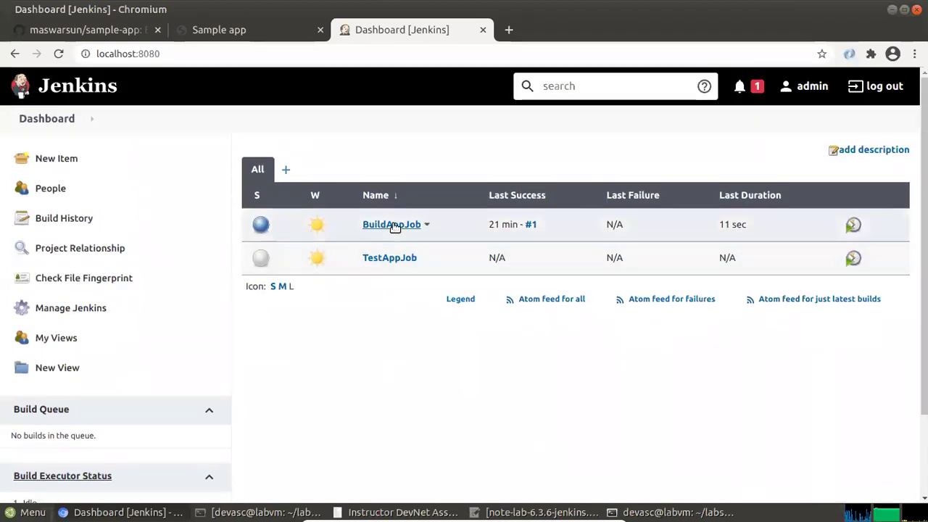
click(395, 227)
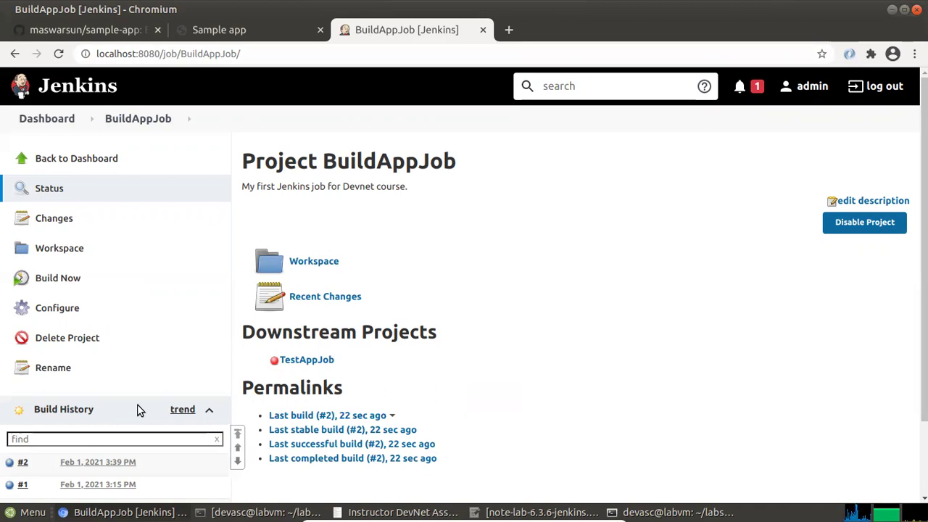
scroll(142, 409, down, 1)
scroll(153, 402, down, 1)
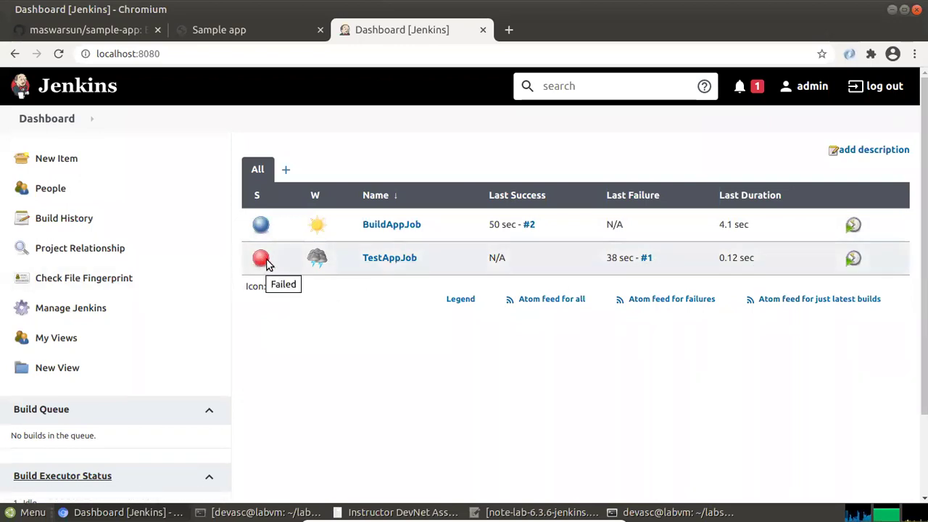
Open TestAppJob's failed build #1 and view its Console Output
click(405, 260)
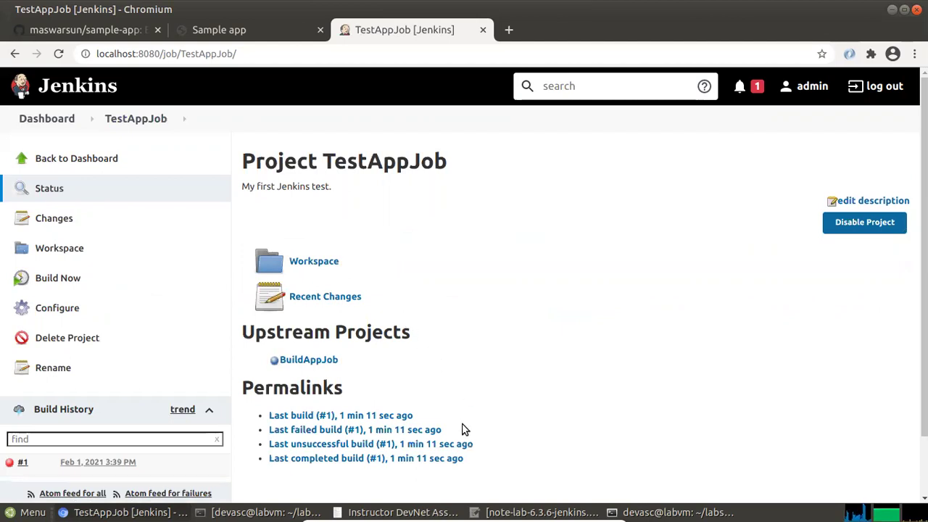
scroll(193, 463, down, 2)
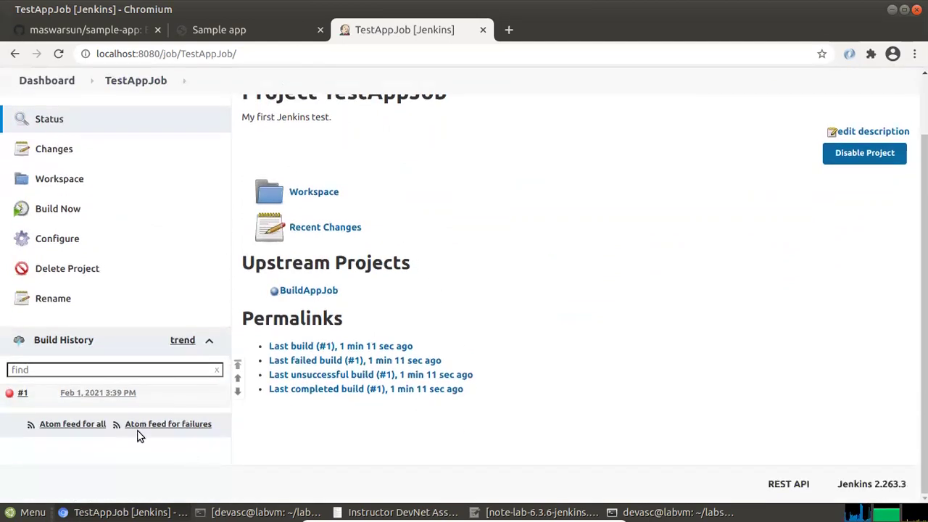
click(91, 393)
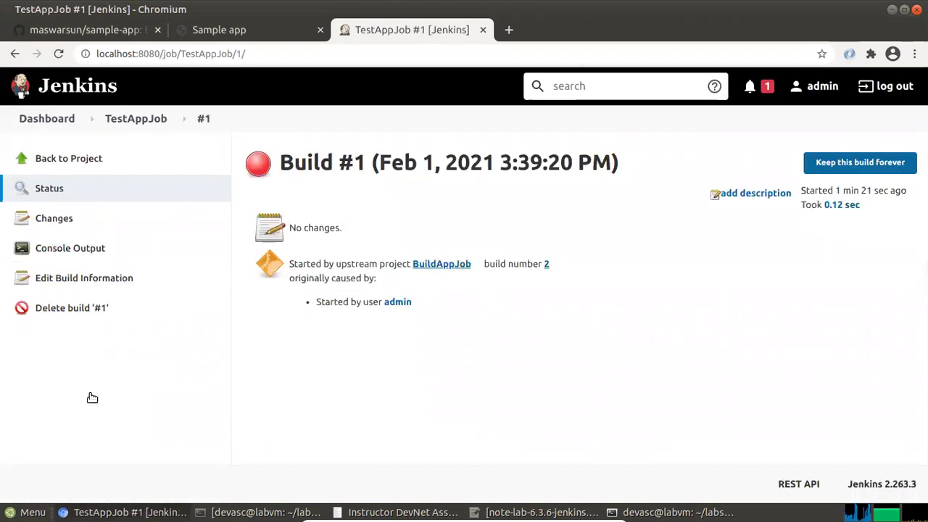
click(86, 247)
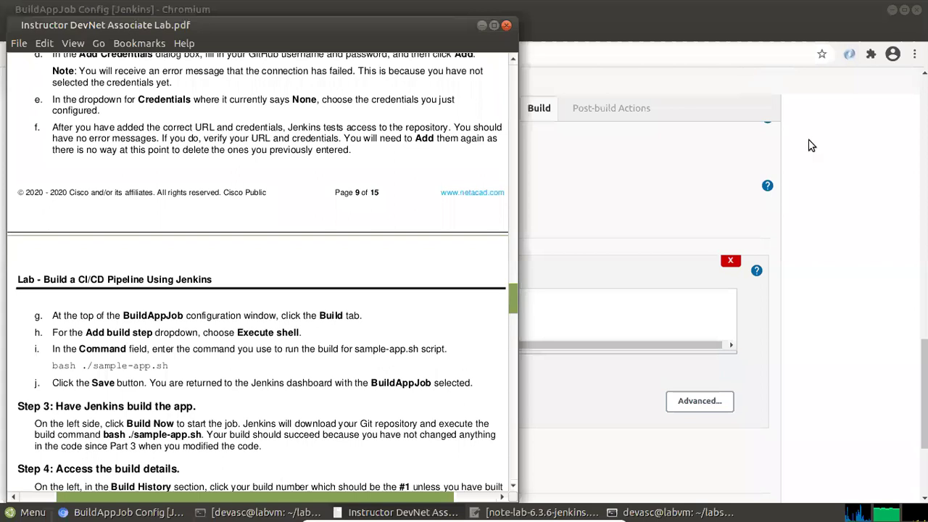
Copy the bash ./sample-app.sh command from the lab guide
click(810, 146)
scroll(339, 245, up, 2)
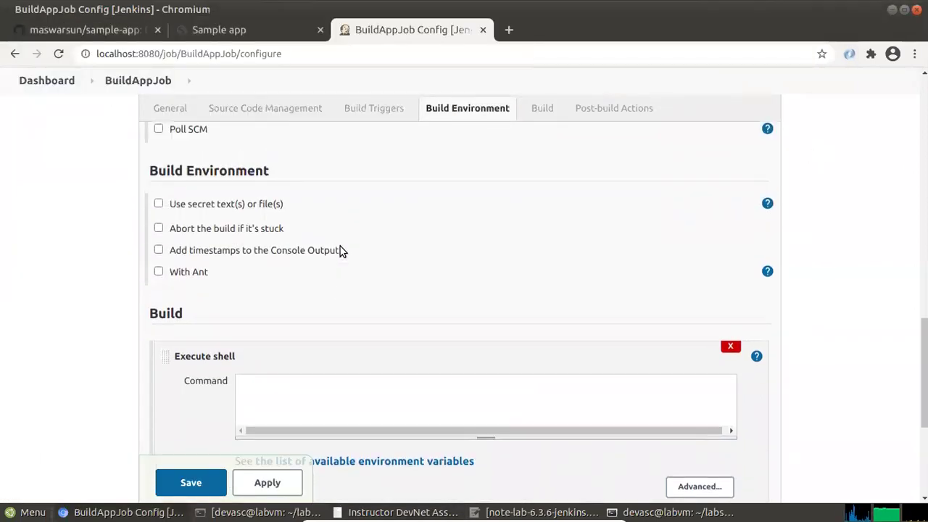
scroll(339, 245, up, 3)
scroll(340, 245, up, 3)
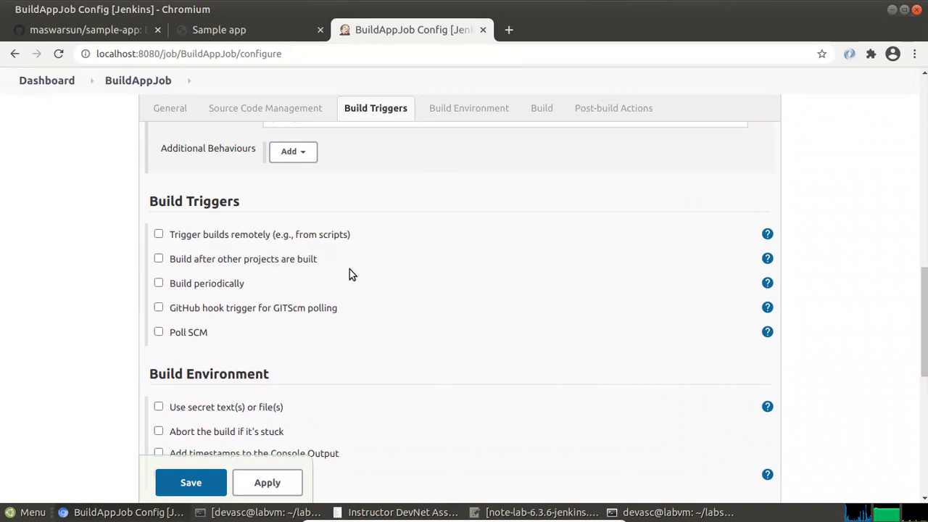
scroll(312, 373, down, 4)
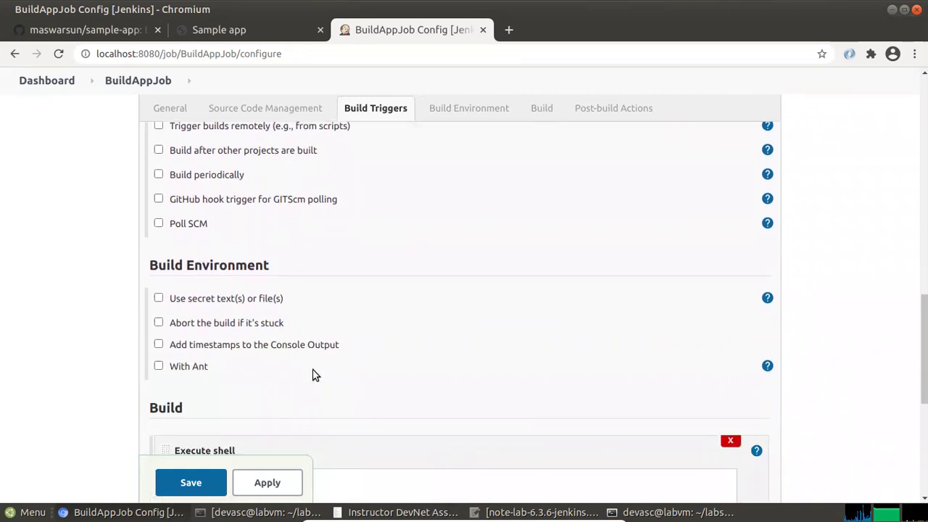
scroll(315, 367, down, 4)
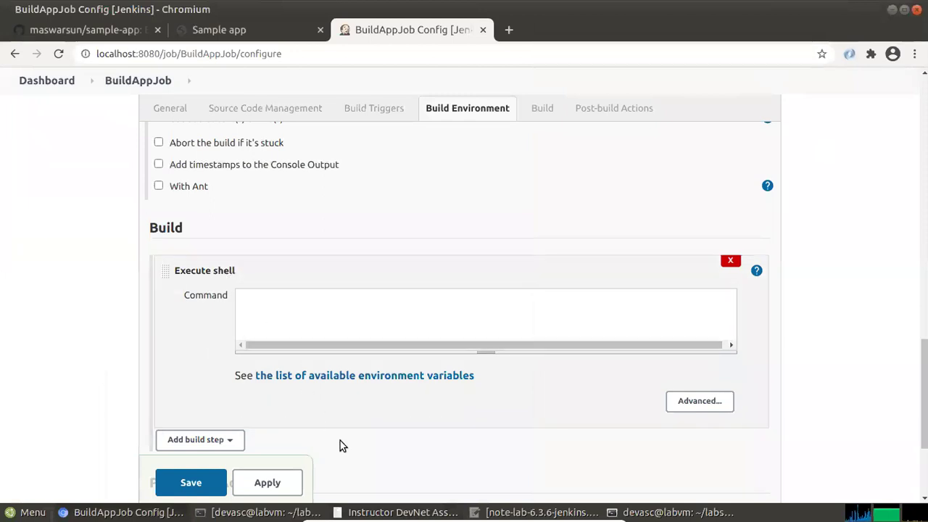
click(373, 512)
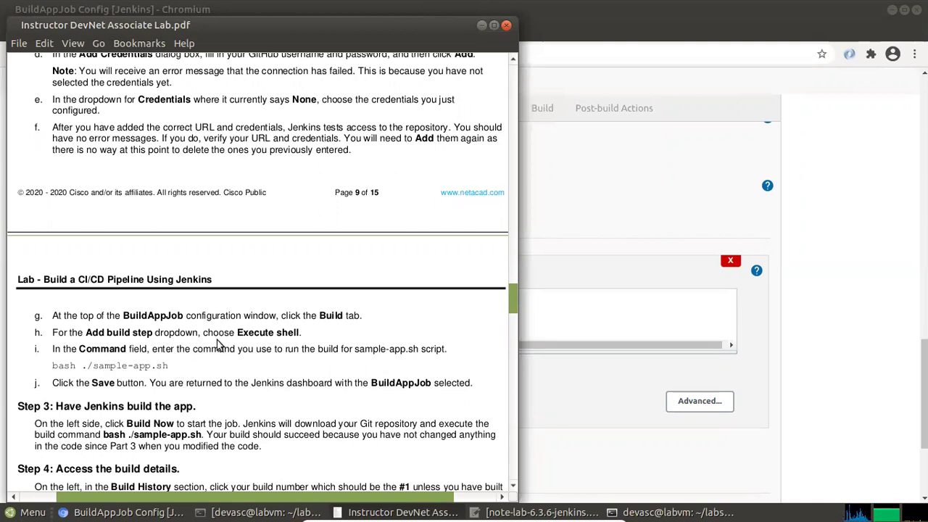
drag(174, 371, 50, 373)
right_click(73, 366)
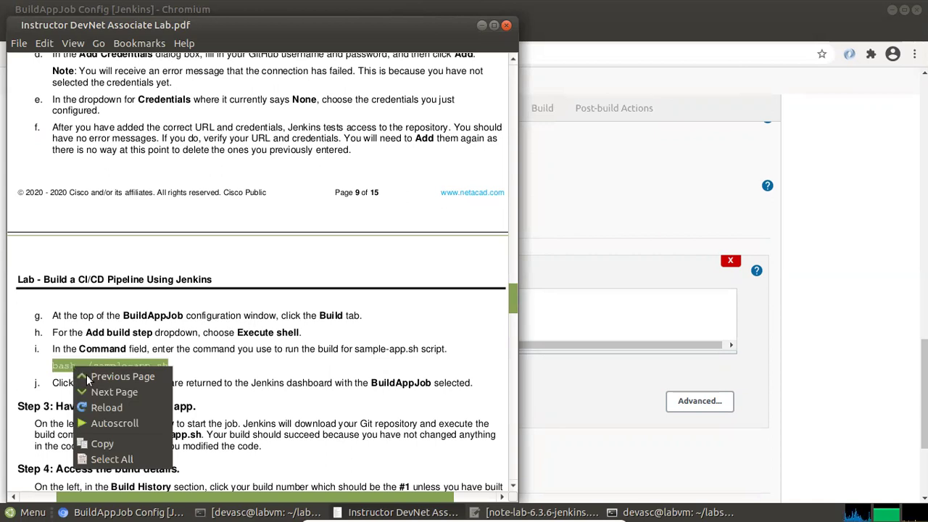
click(116, 444)
Paste bash ./sample-app.sh as plain text into BuildAppJob's Command box and save
click(598, 259)
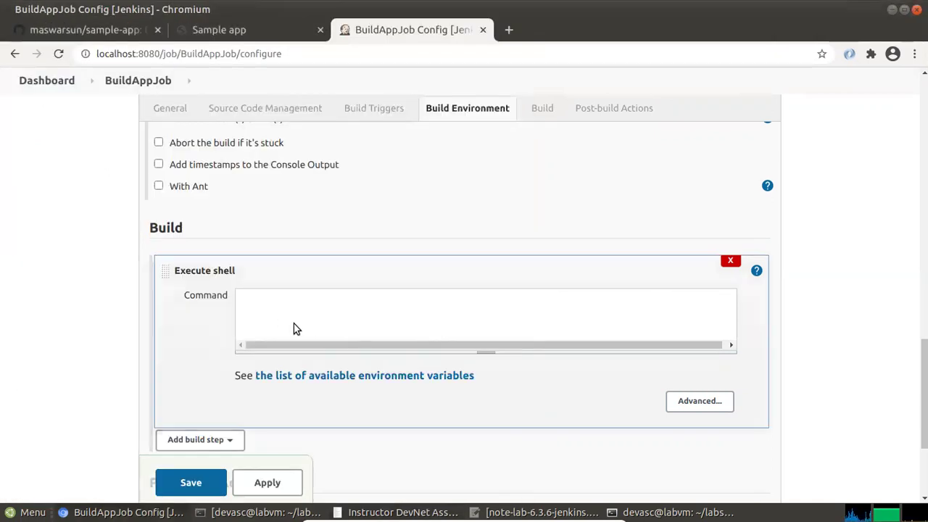
right_click(258, 304)
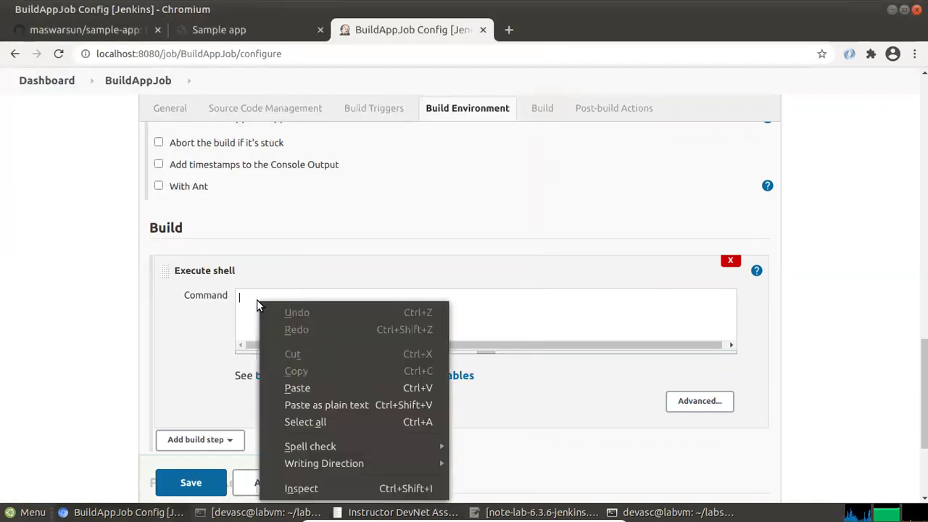
click(341, 406)
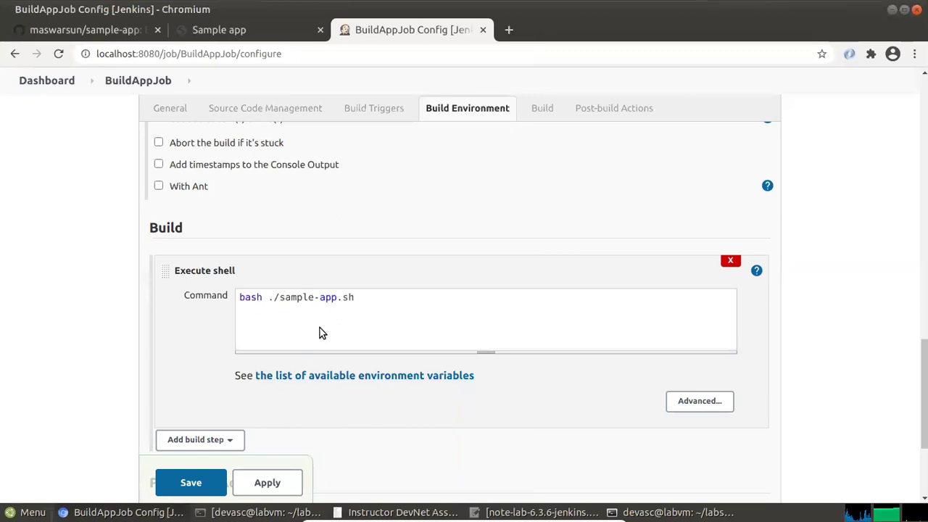
key(alt+Tab)
click(221, 365)
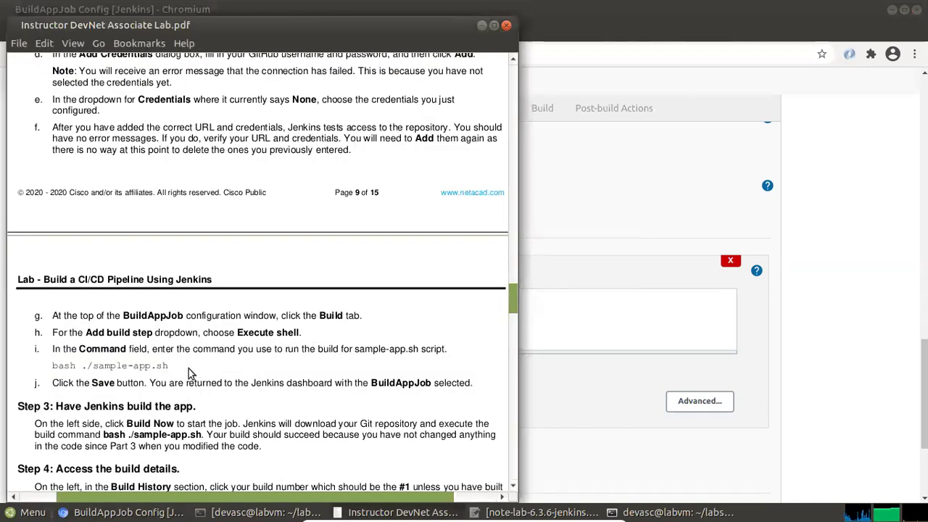
key(alt+Tab)
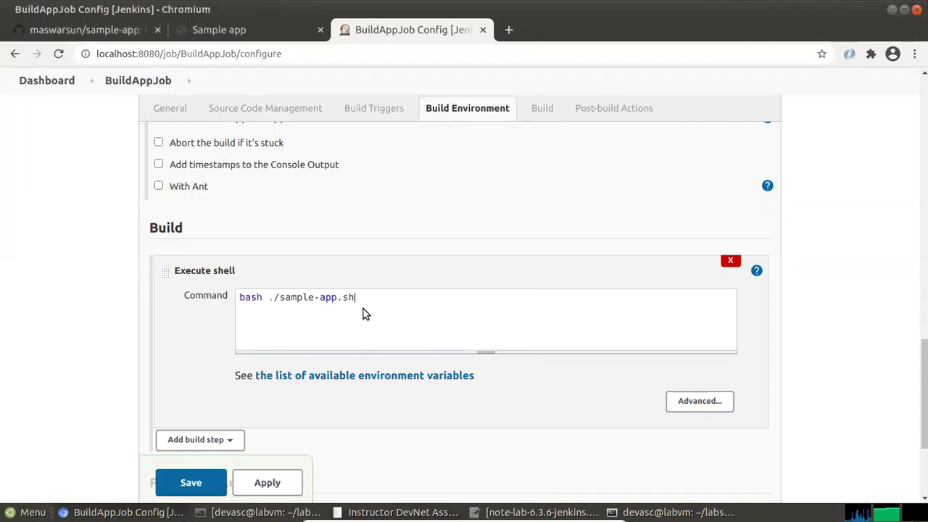
key(alt+Tab)
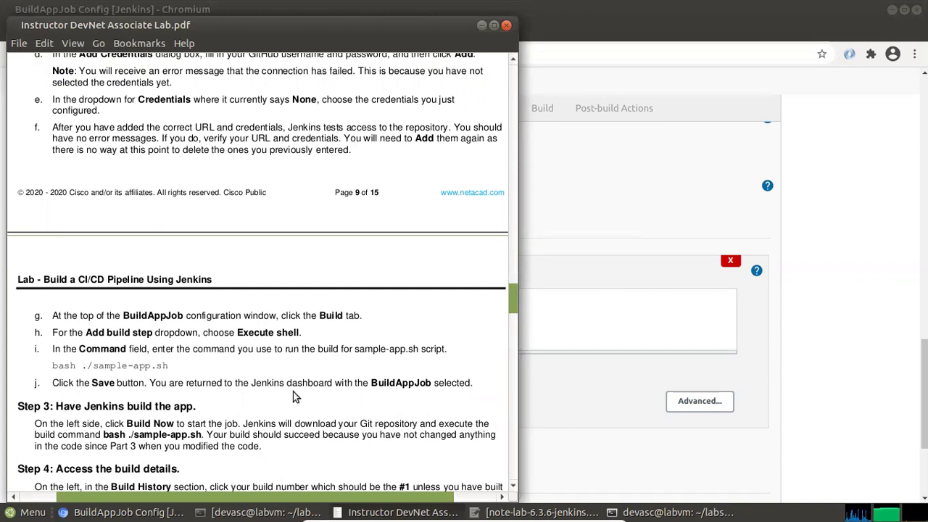
key(alt+Tab)
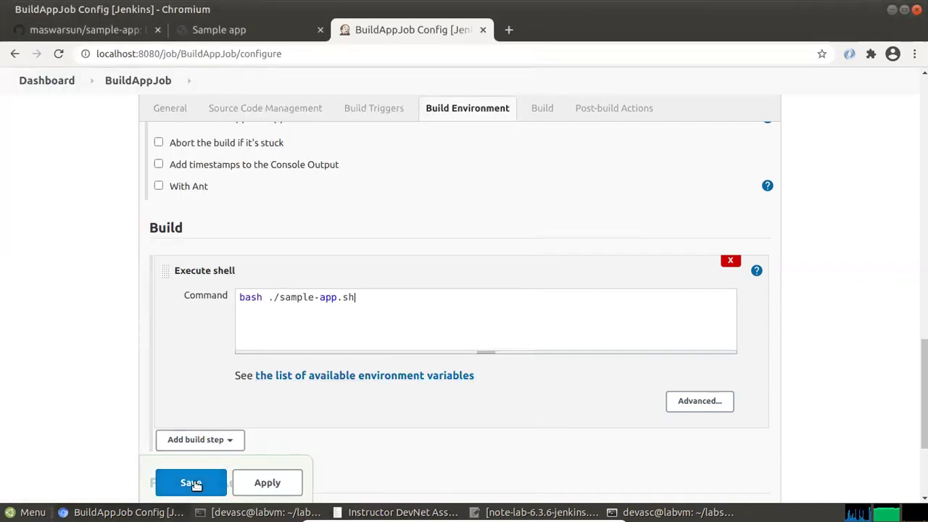
click(191, 483)
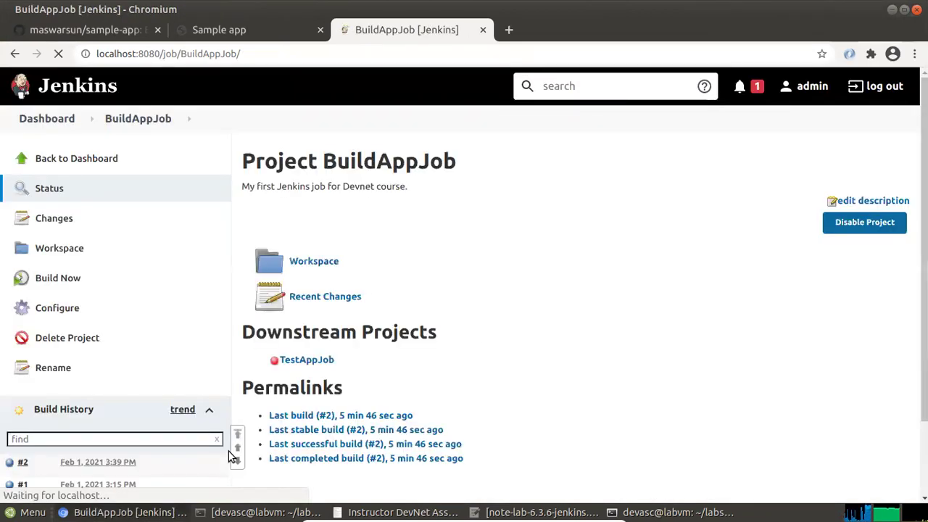
Return to the Jenkins dashboard and schedule a new BuildAppJob build
click(53, 161)
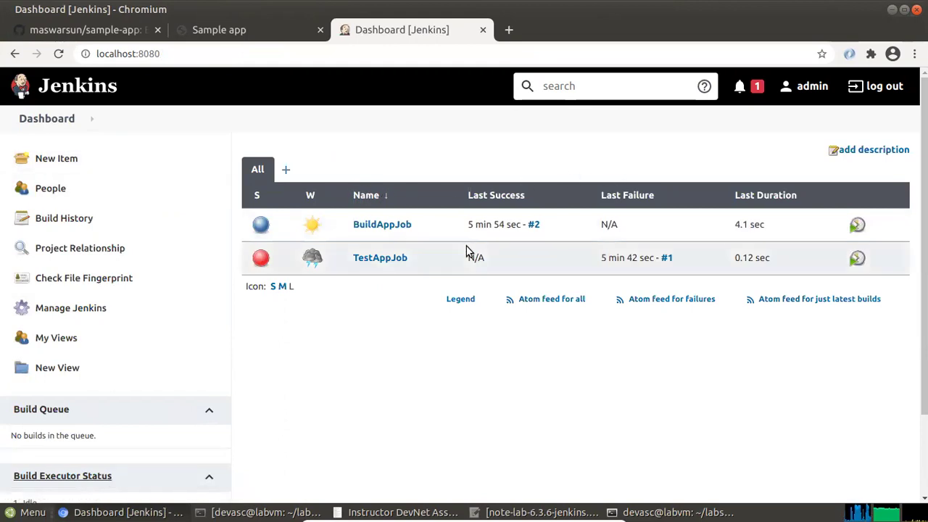
mouse_move(312, 264)
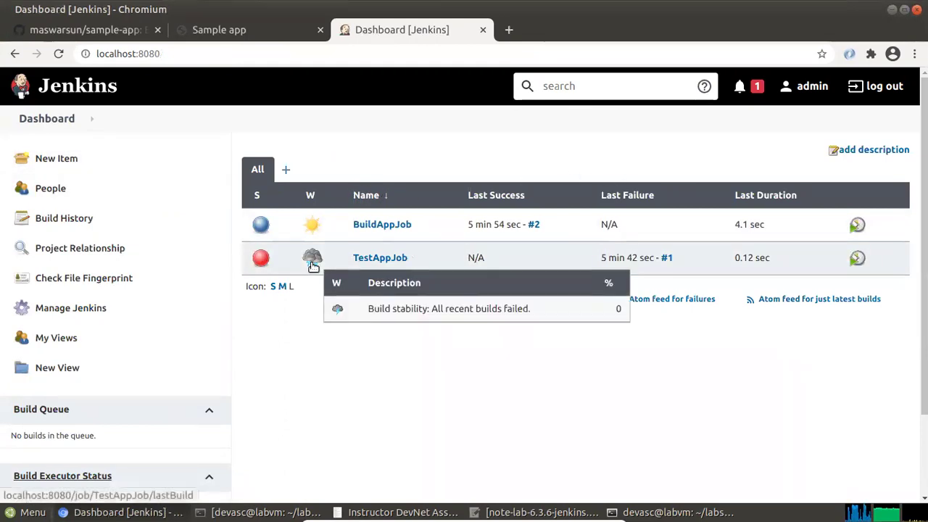
click(858, 226)
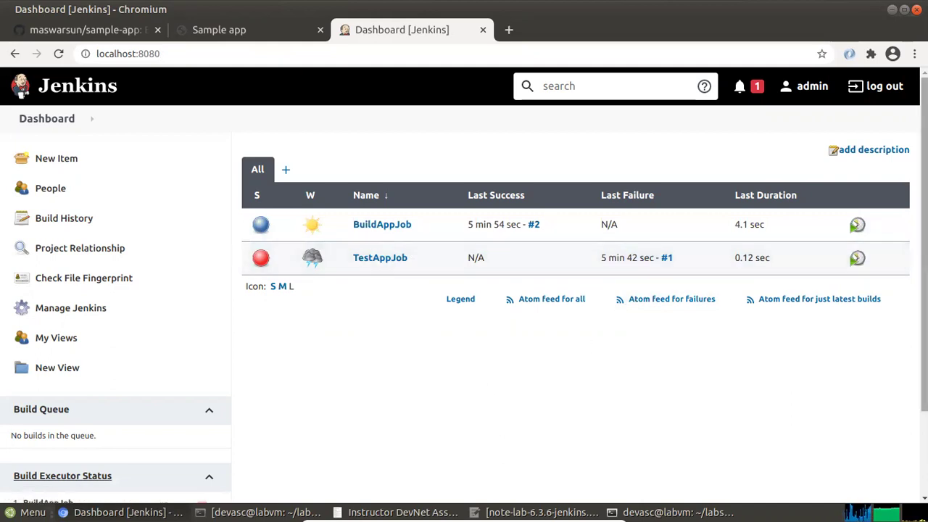
Check and dismiss the plugin dependency notifications, then scroll down the page
click(757, 90)
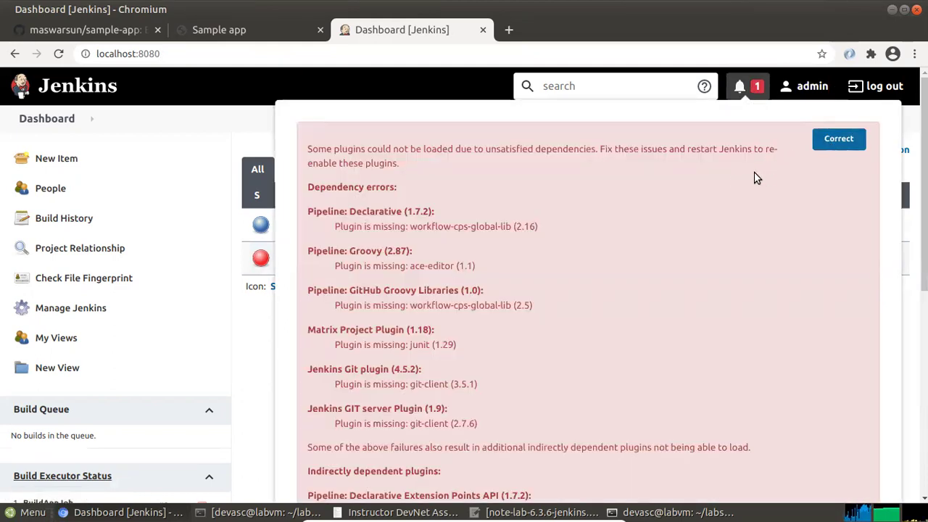
click(758, 88)
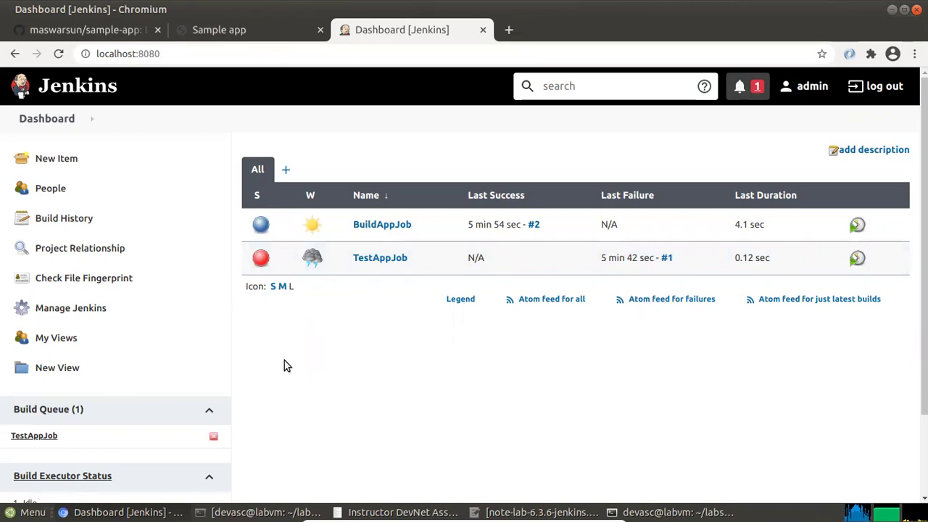
scroll(155, 432, down, 1)
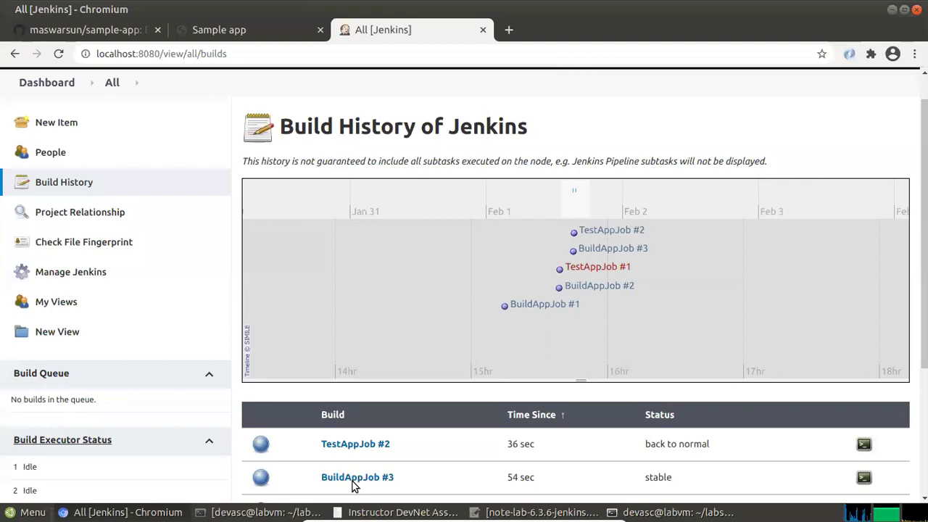
scroll(588, 315, up, 1)
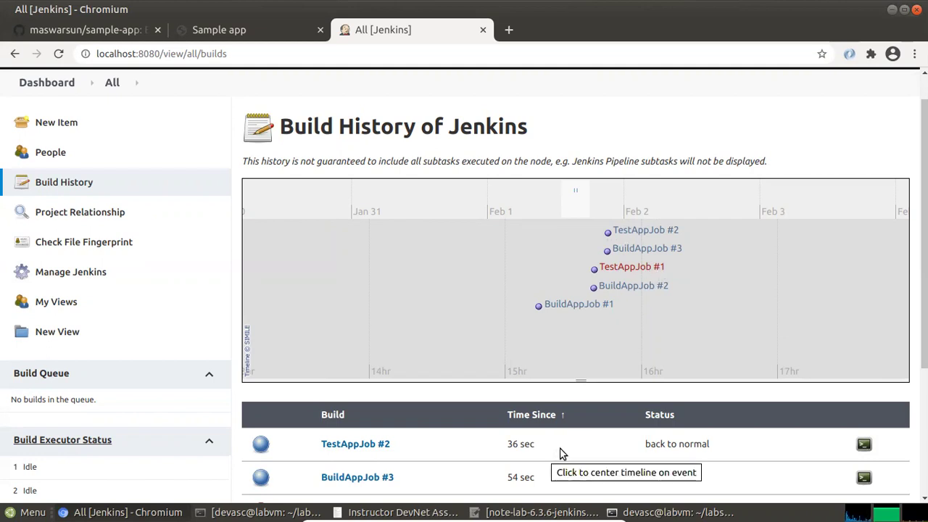
scroll(654, 393, down, 3)
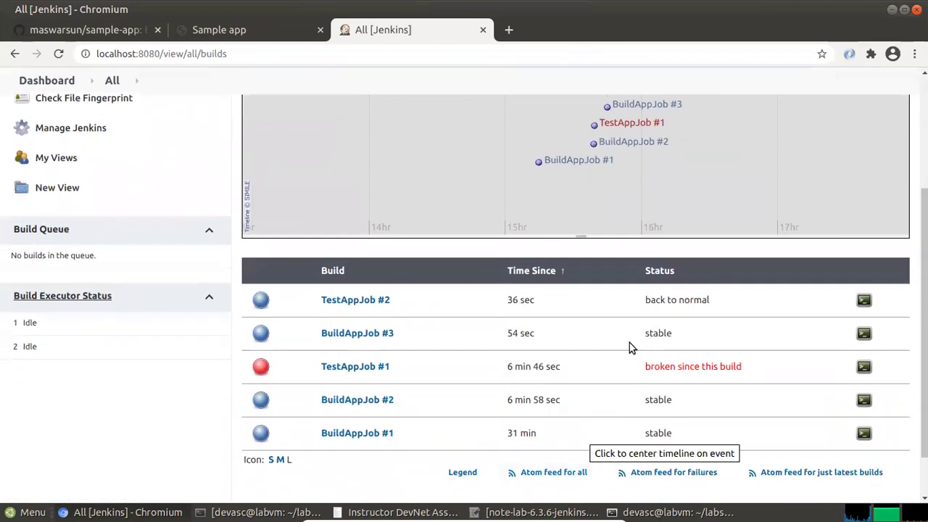
drag(706, 298, 650, 298)
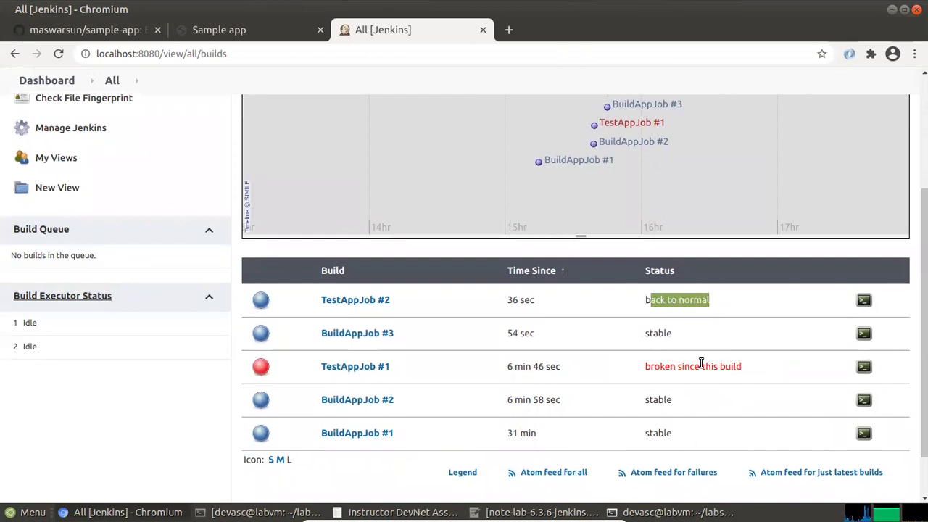
scroll(460, 415, down, 1)
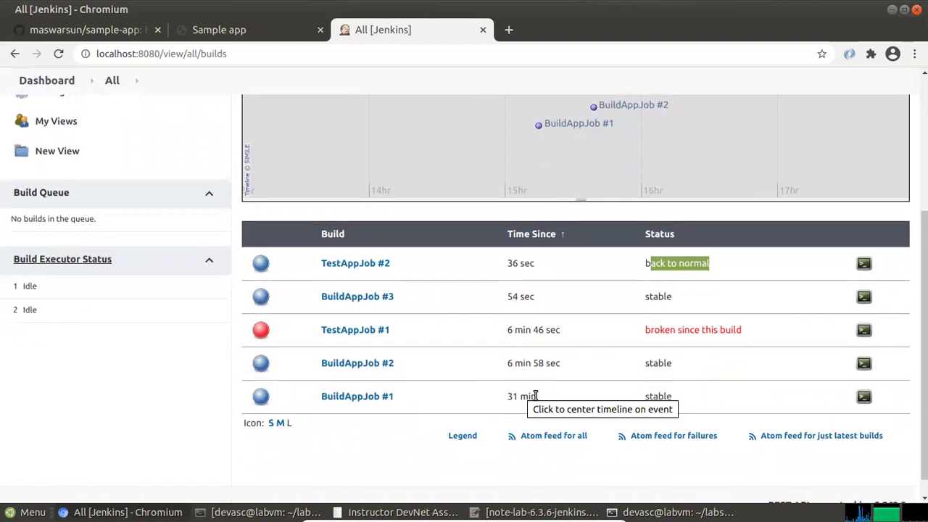
drag(406, 404, 317, 392)
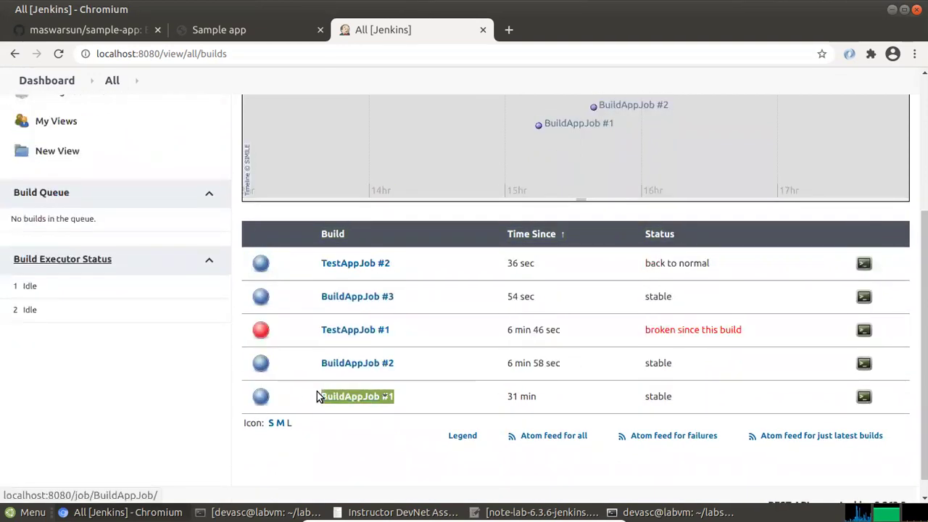
drag(400, 364, 317, 361)
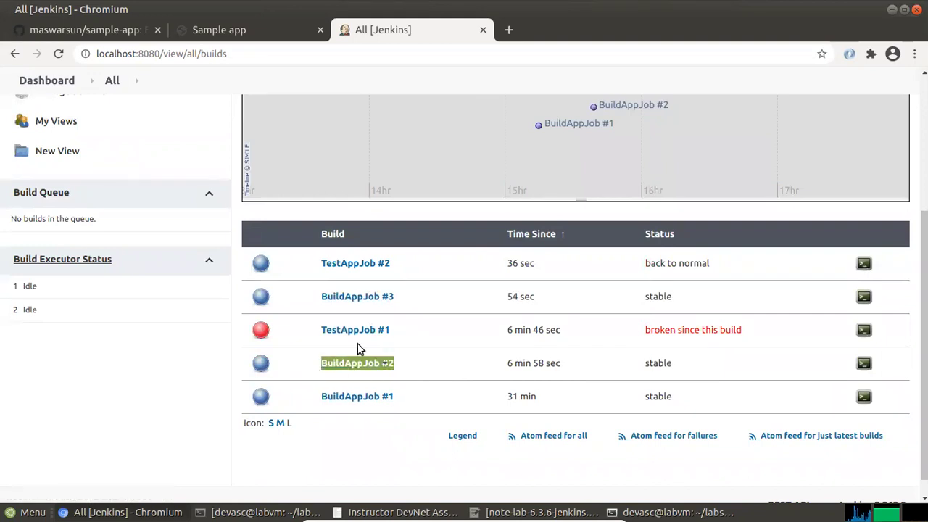
click(408, 329)
drag(396, 333, 326, 330)
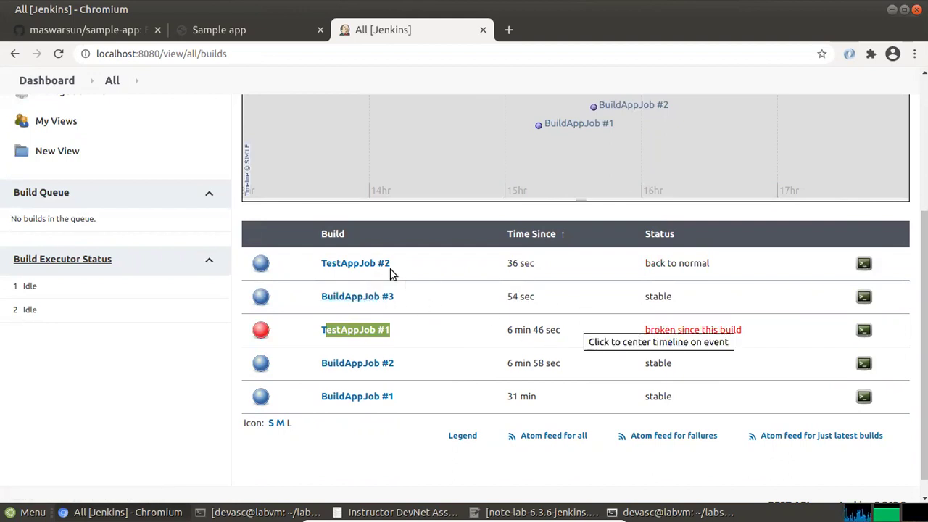
scroll(111, 254, up, 3)
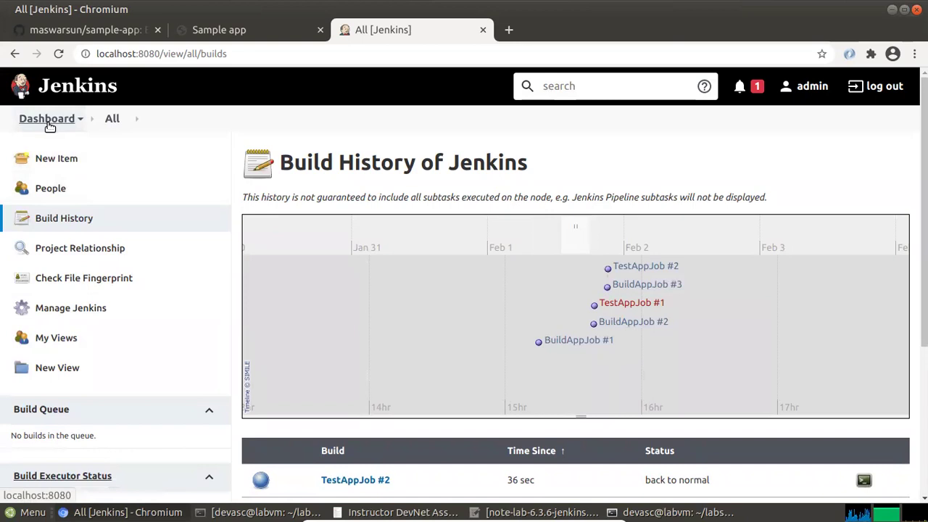
Go back to the Jenkins dashboard, then bring the lab PDF forward at Part 7, Use Jenkins to Test a Build
click(47, 120)
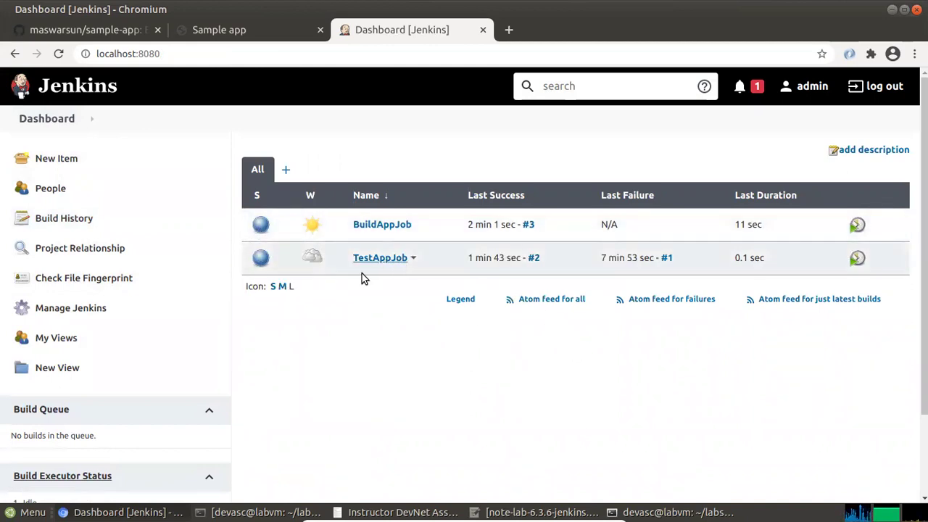
click(376, 485)
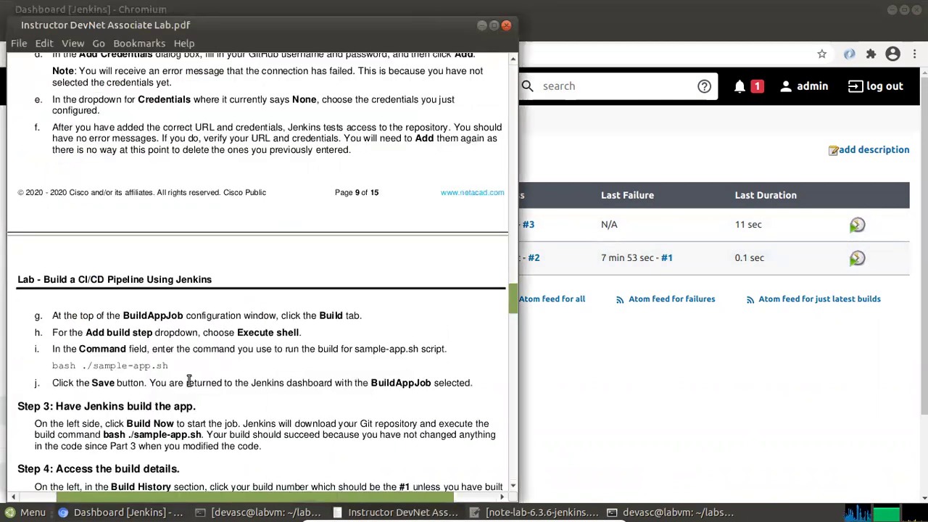
scroll(177, 389, down, 1)
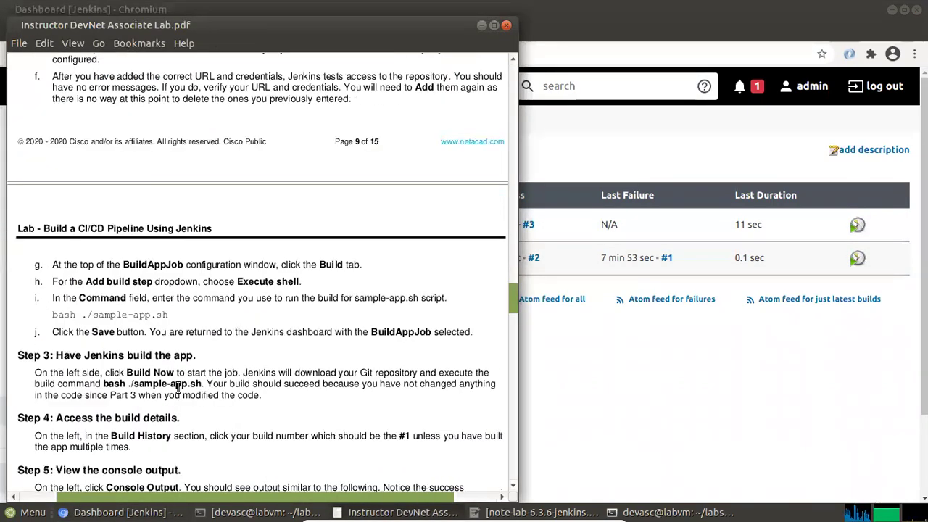
scroll(177, 389, down, 4)
scroll(178, 390, down, 15)
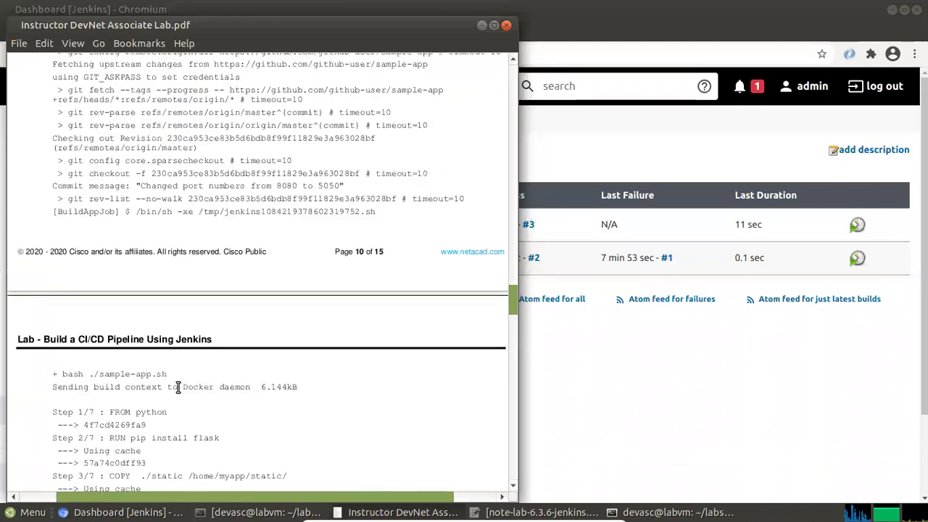
scroll(178, 388, down, 4)
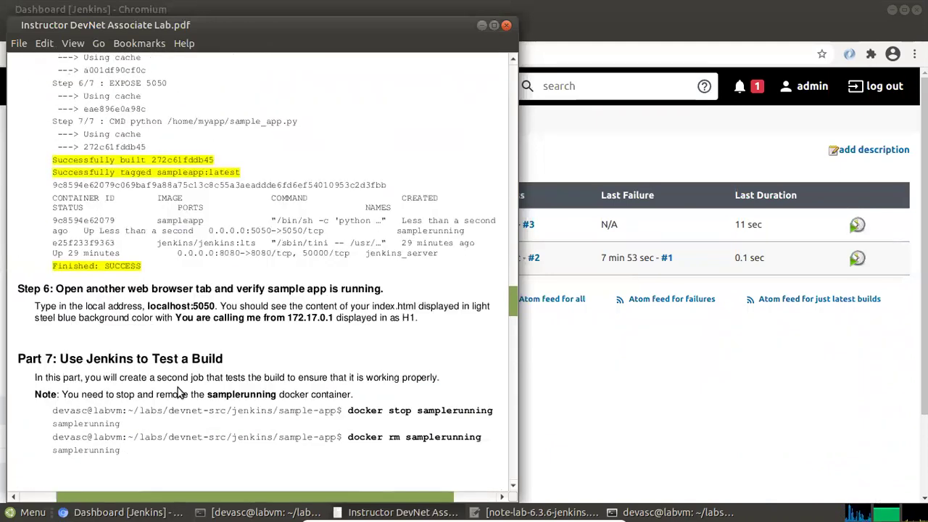
scroll(192, 389, down, 1)
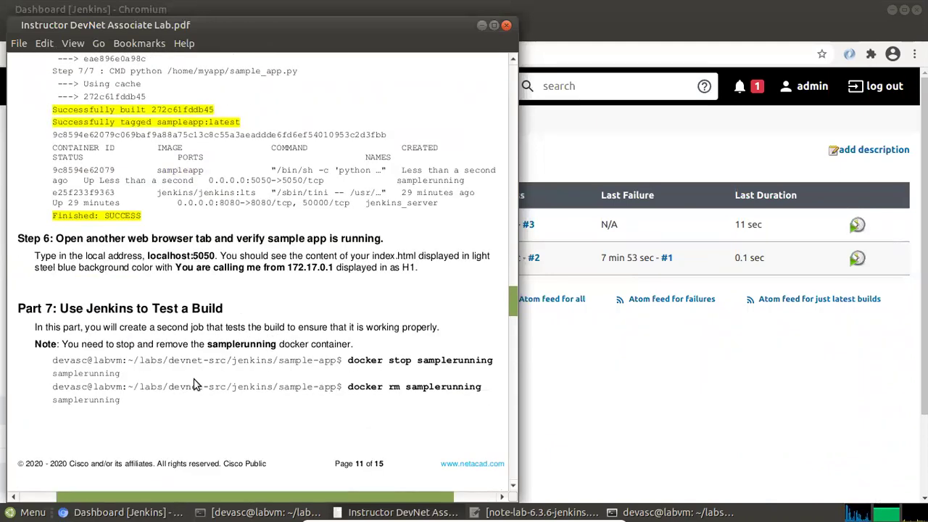